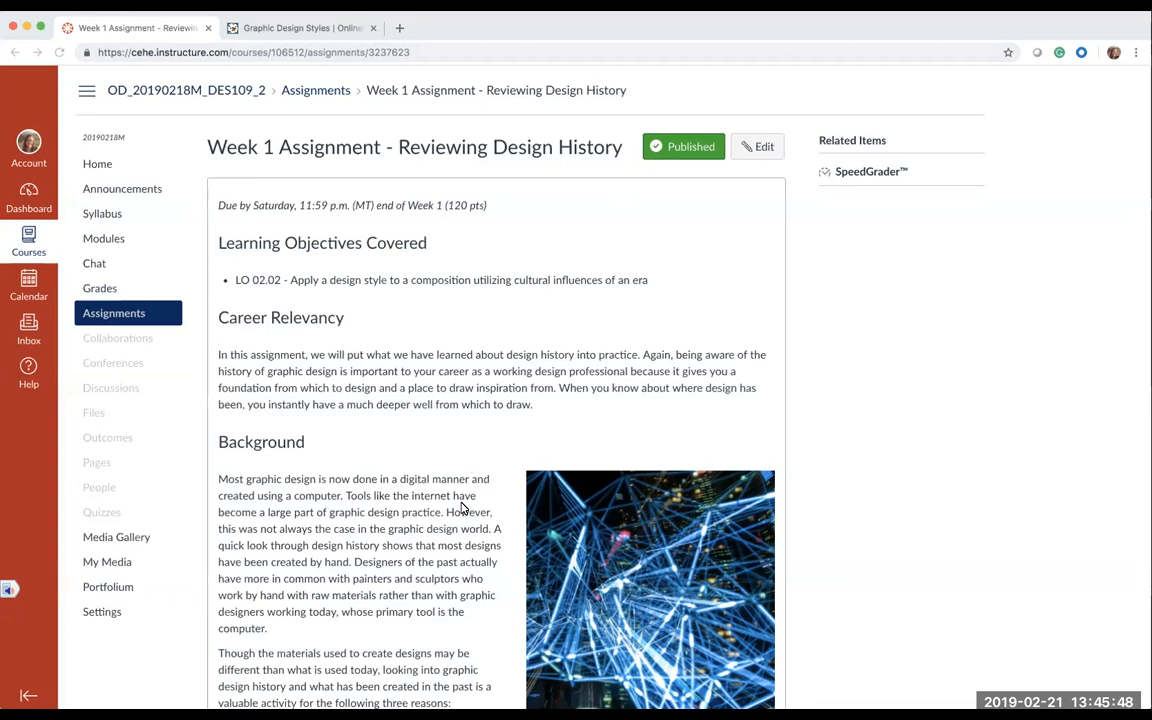
Step: Review the Week 1 assignment page down to the prompt, flashcard instructions and submission requirements
scroll(462, 508, down, 5)
scroll(462, 508, down, 8)
scroll(462, 508, down, 4)
scroll(462, 508, up, 7)
scroll(462, 508, down, 3)
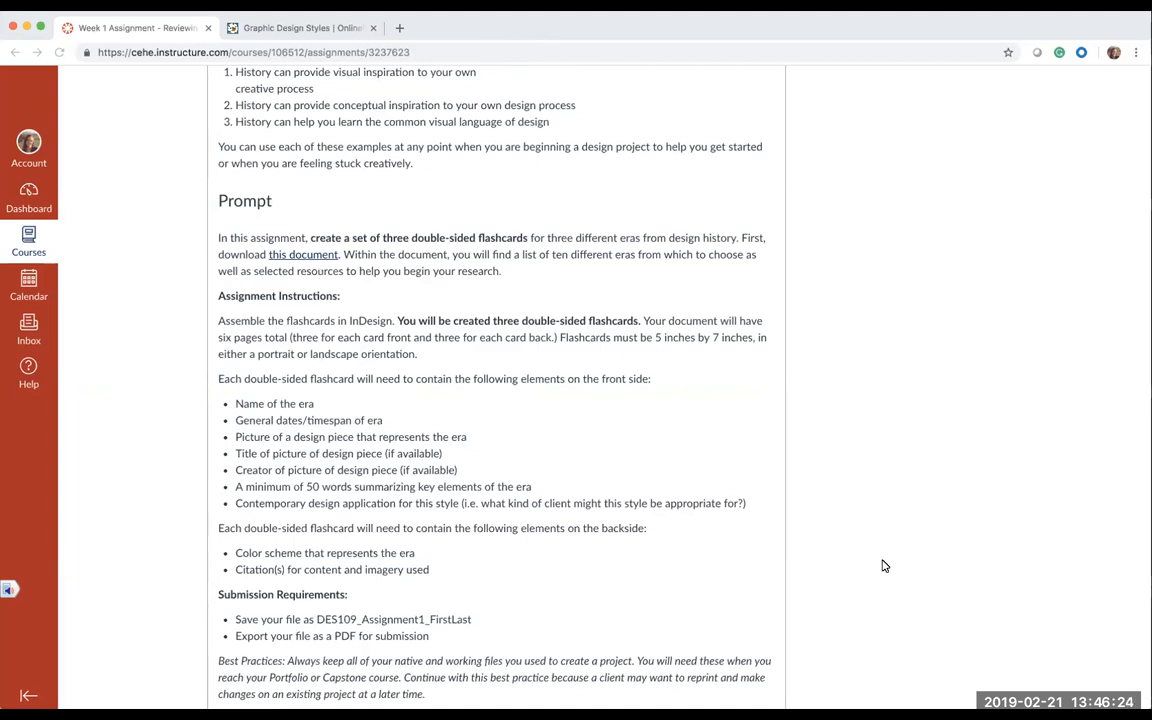
Step: Switch to the Word resource document and review the numbered list of graphic design eras
key(super+Tab)
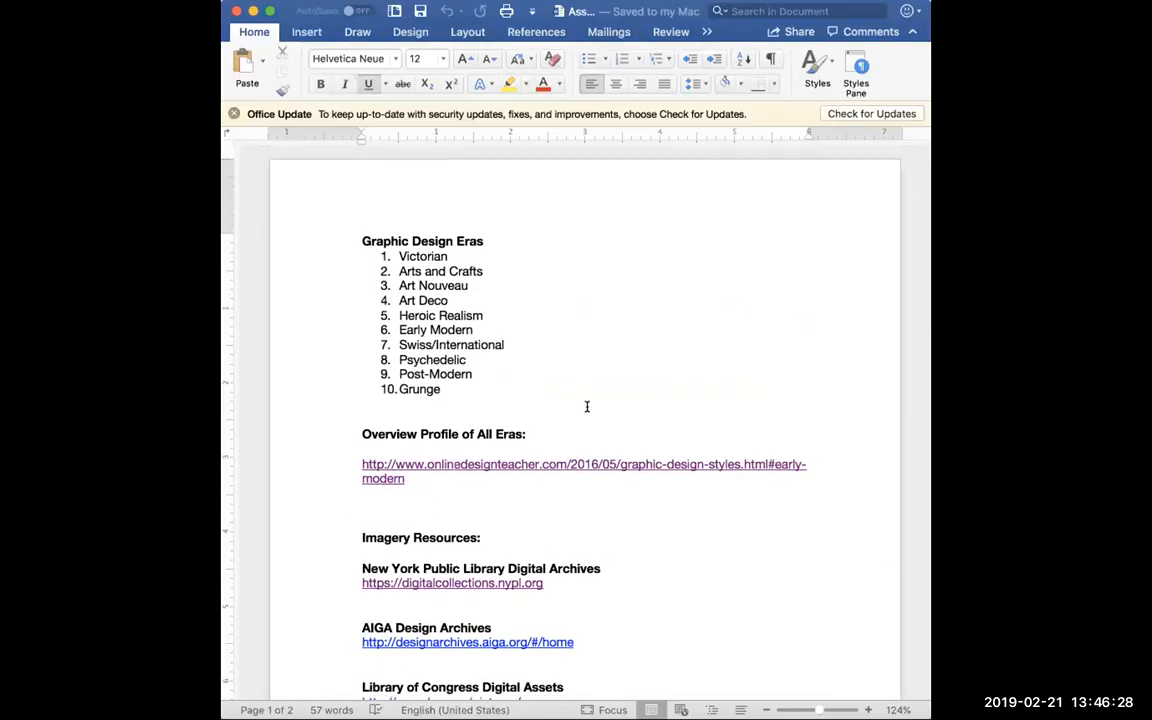
drag(397, 253, 477, 388)
click(477, 388)
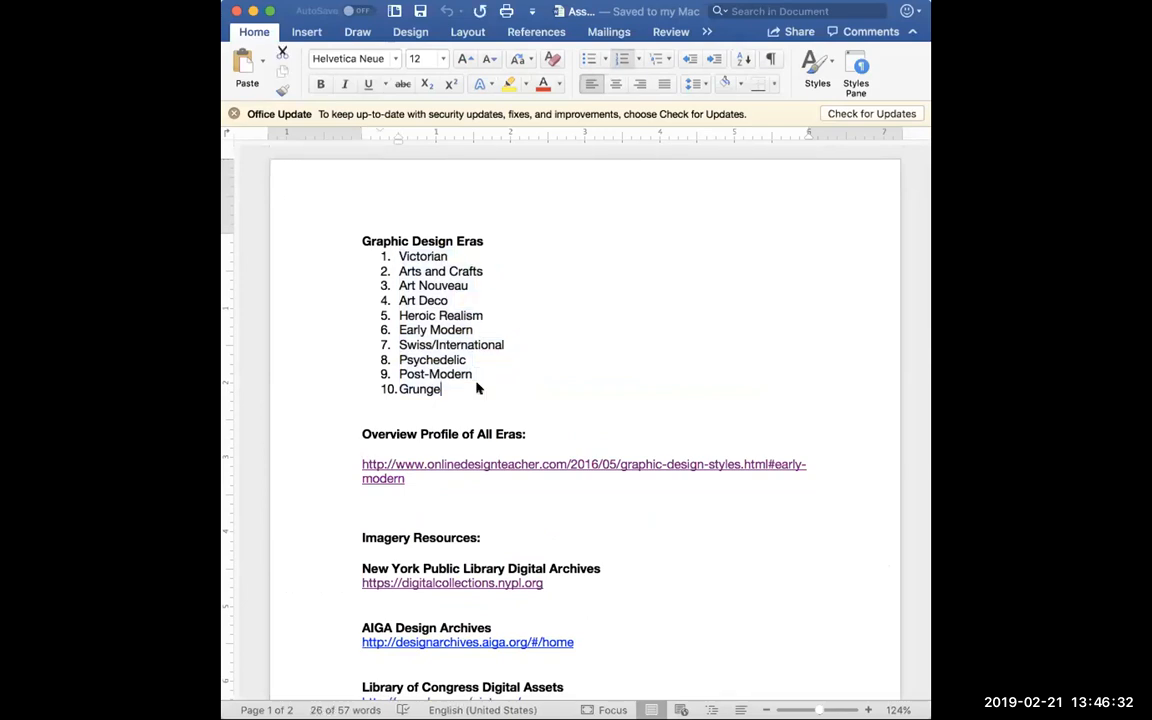
Step: Open the overview link for all eras and look through the article's design styles down to the Grunge section
click(499, 468)
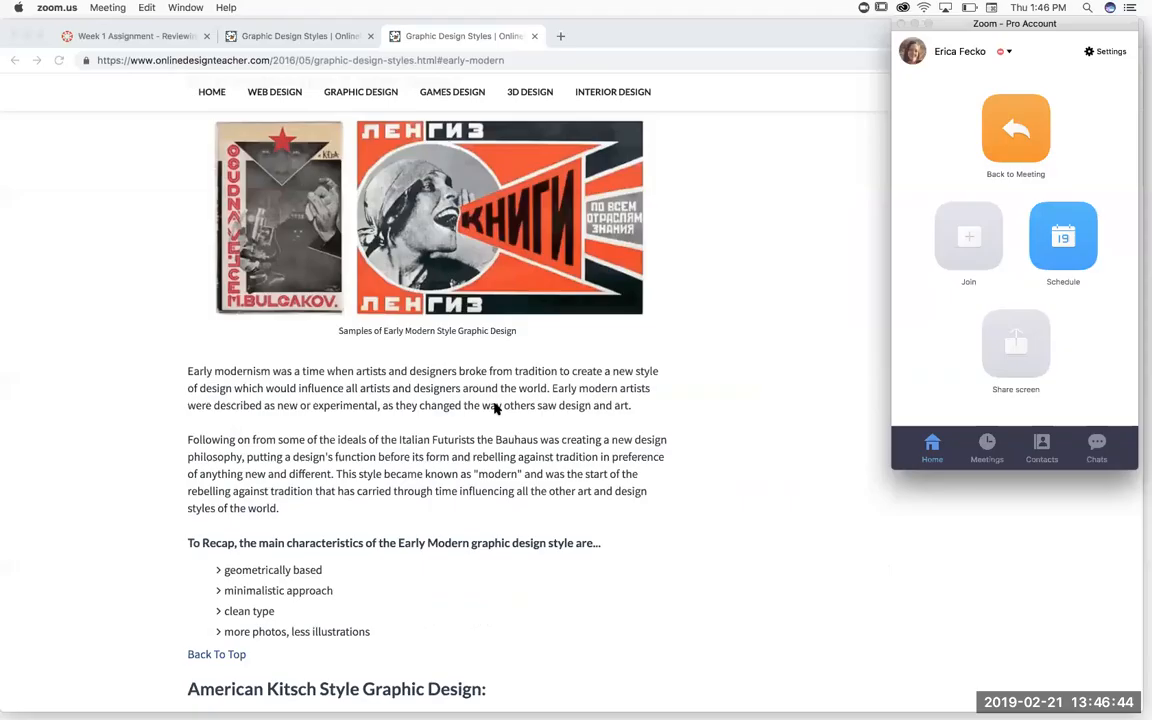
scroll(496, 408, up, 15)
scroll(496, 408, up, 15)
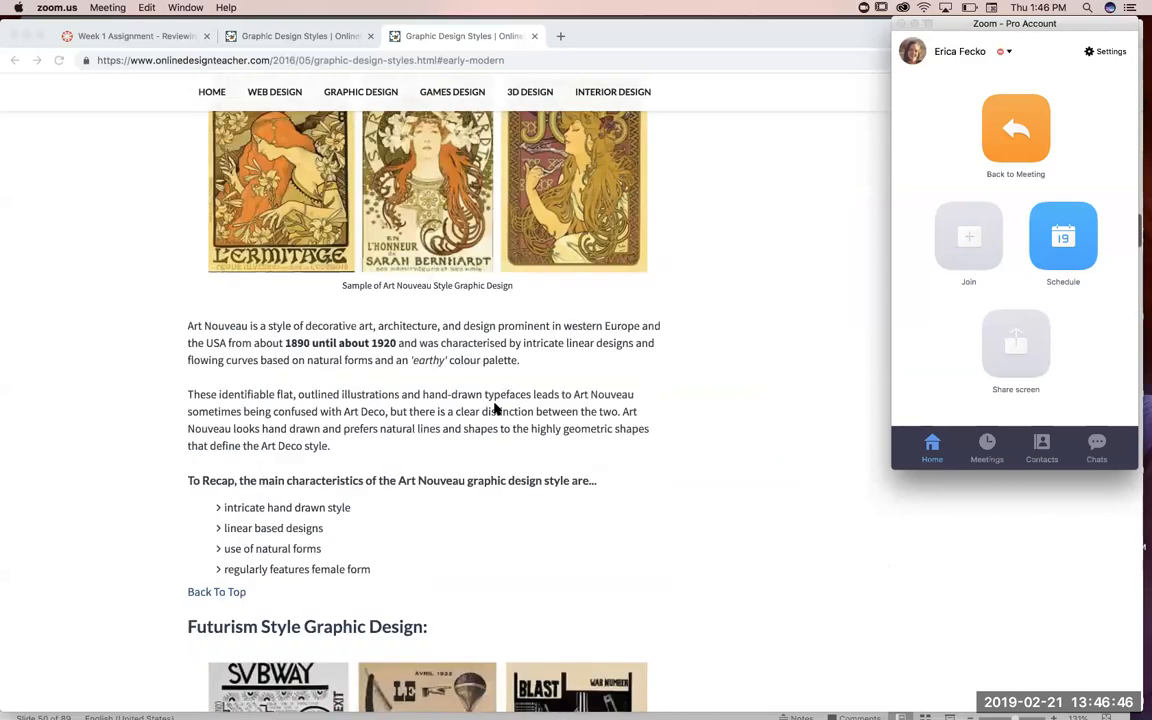
scroll(496, 408, down, 3)
scroll(496, 408, down, 10)
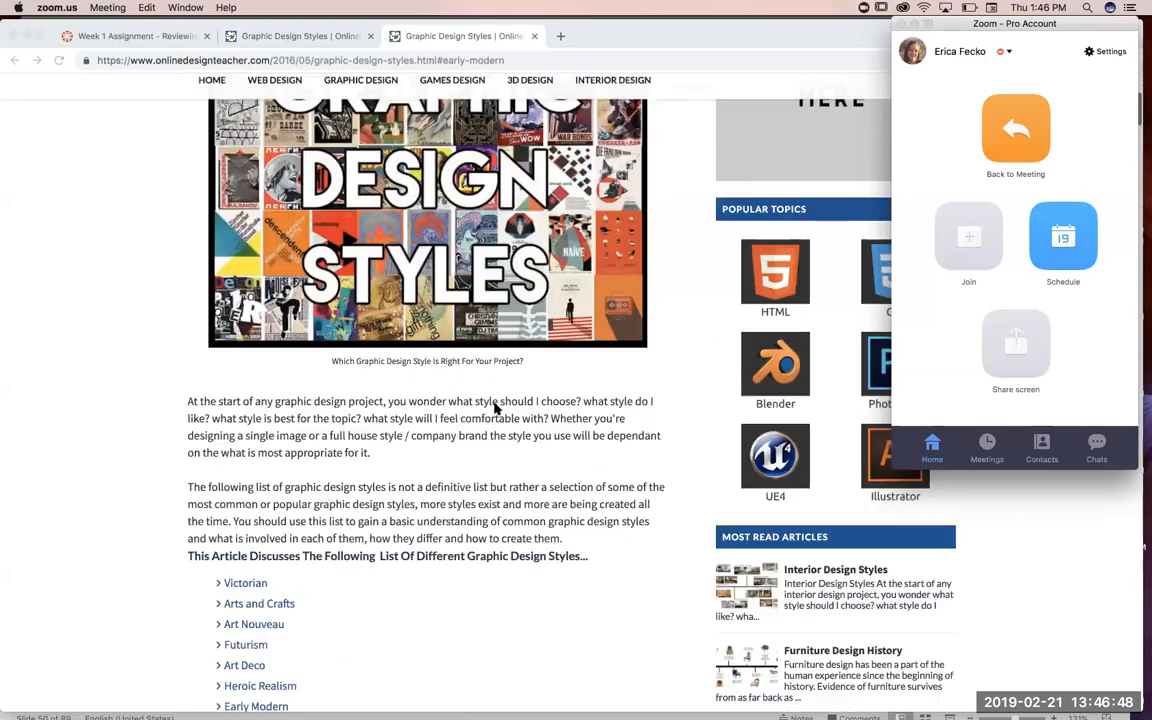
scroll(496, 408, down, 5)
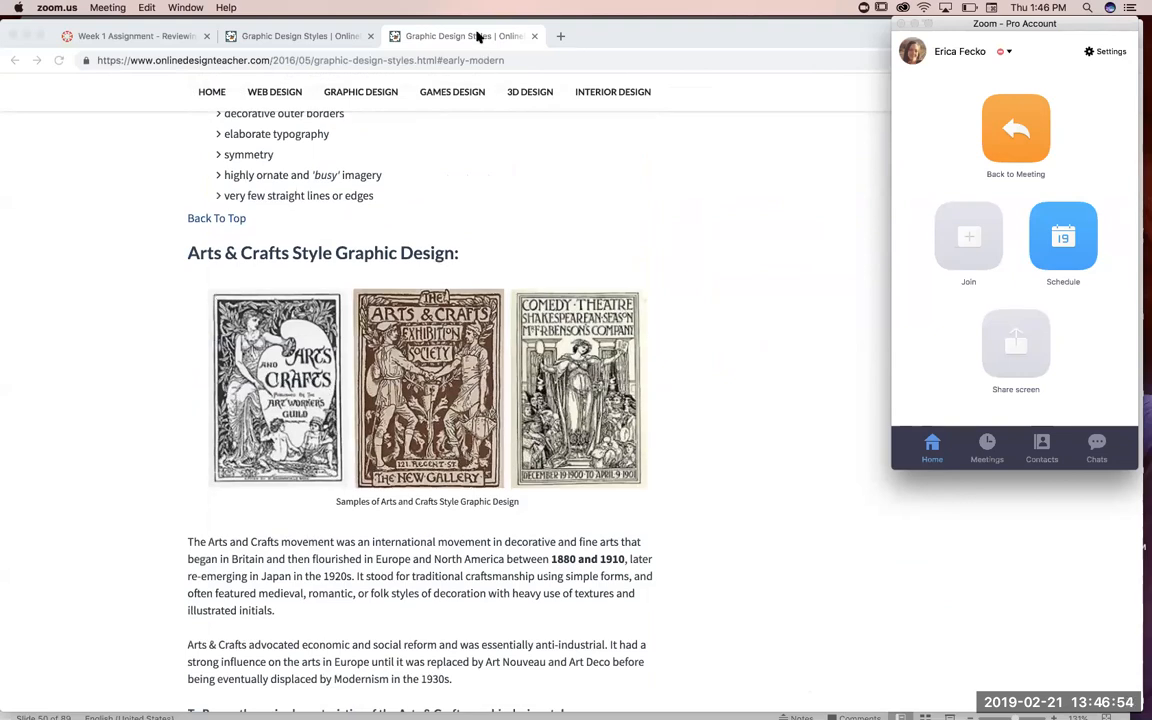
scroll(427, 486, down, 10)
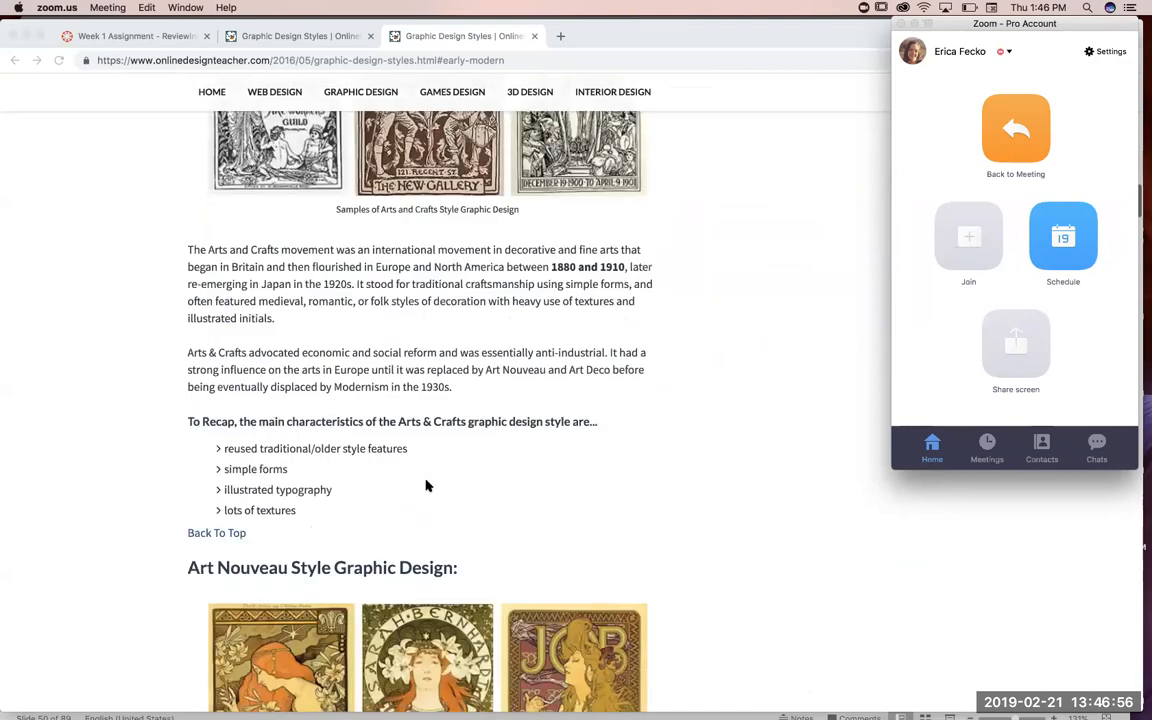
scroll(427, 486, down, 15)
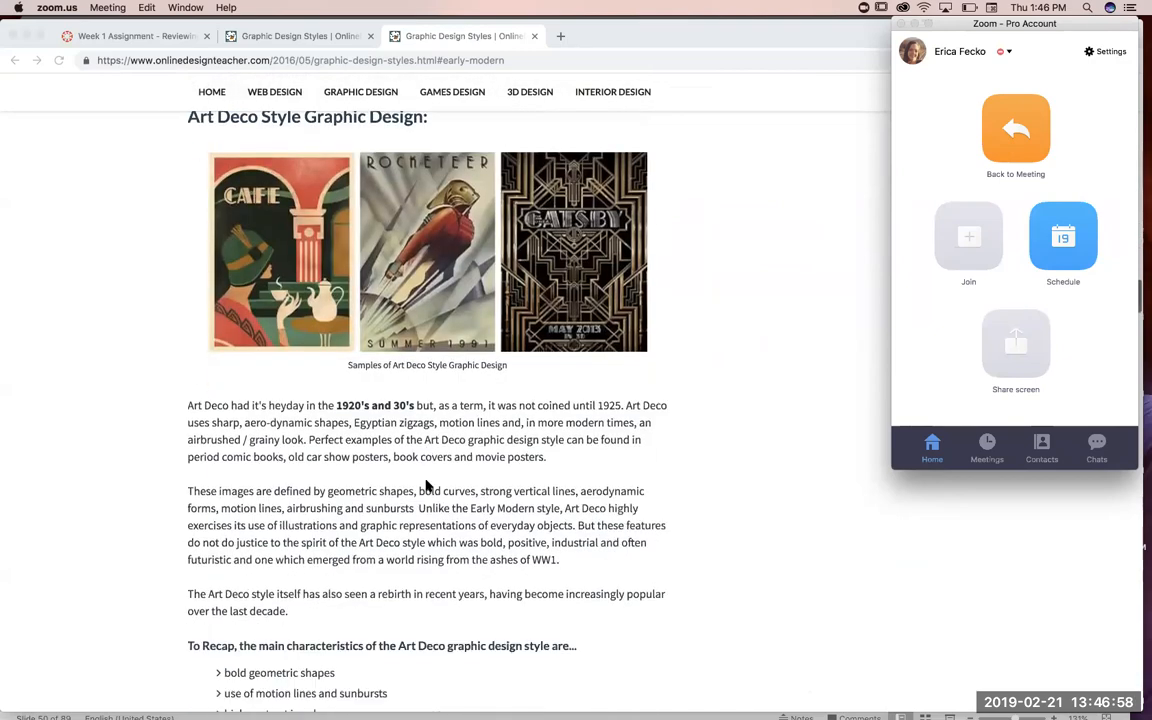
scroll(427, 484, down, 20)
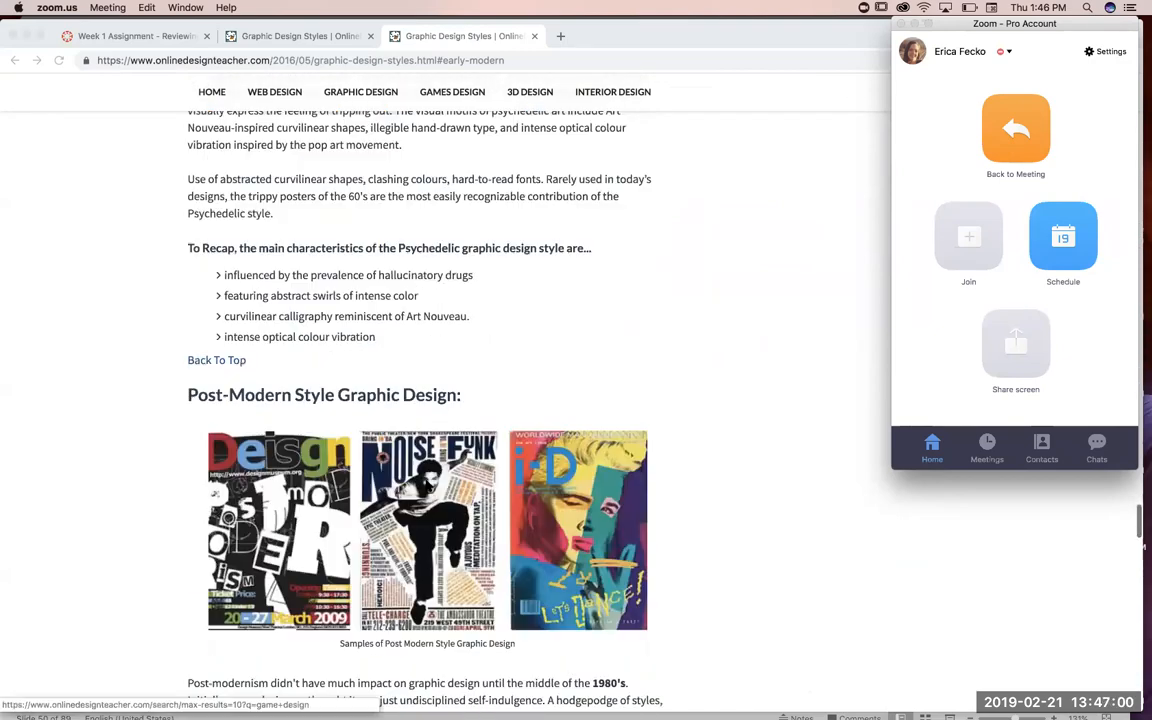
scroll(378, 427, down, 5)
Step: Copy the sample image of Grunge style graphic design from the article
click(407, 345)
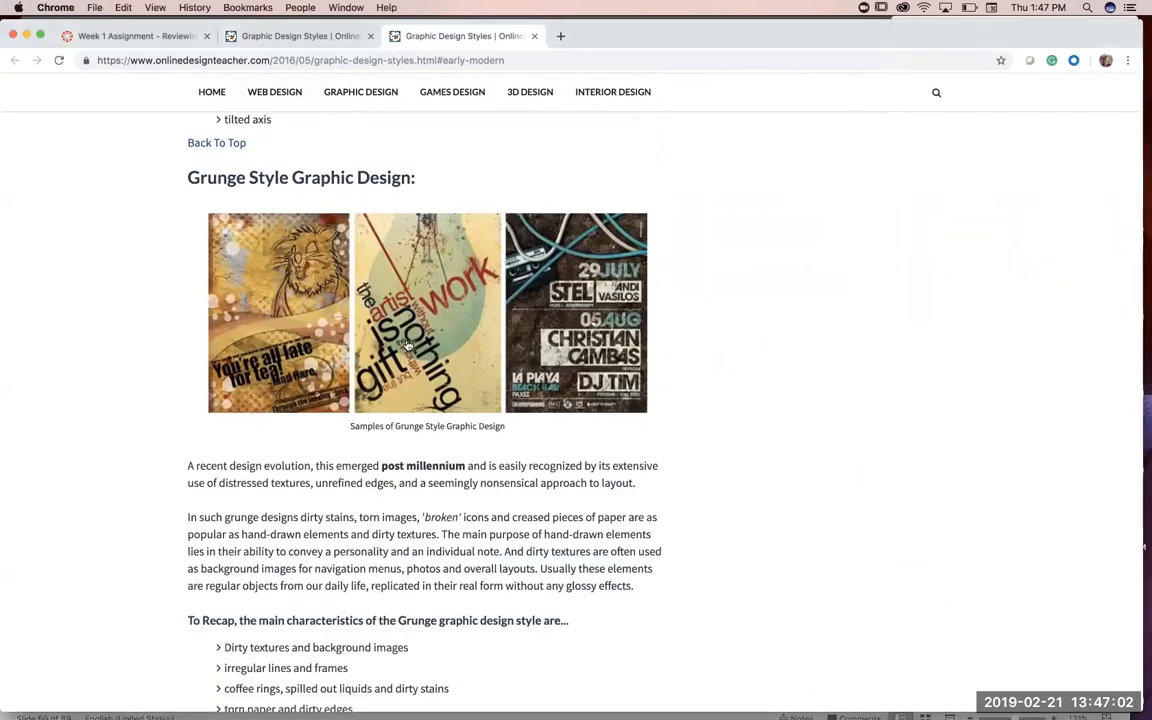
right_click(407, 345)
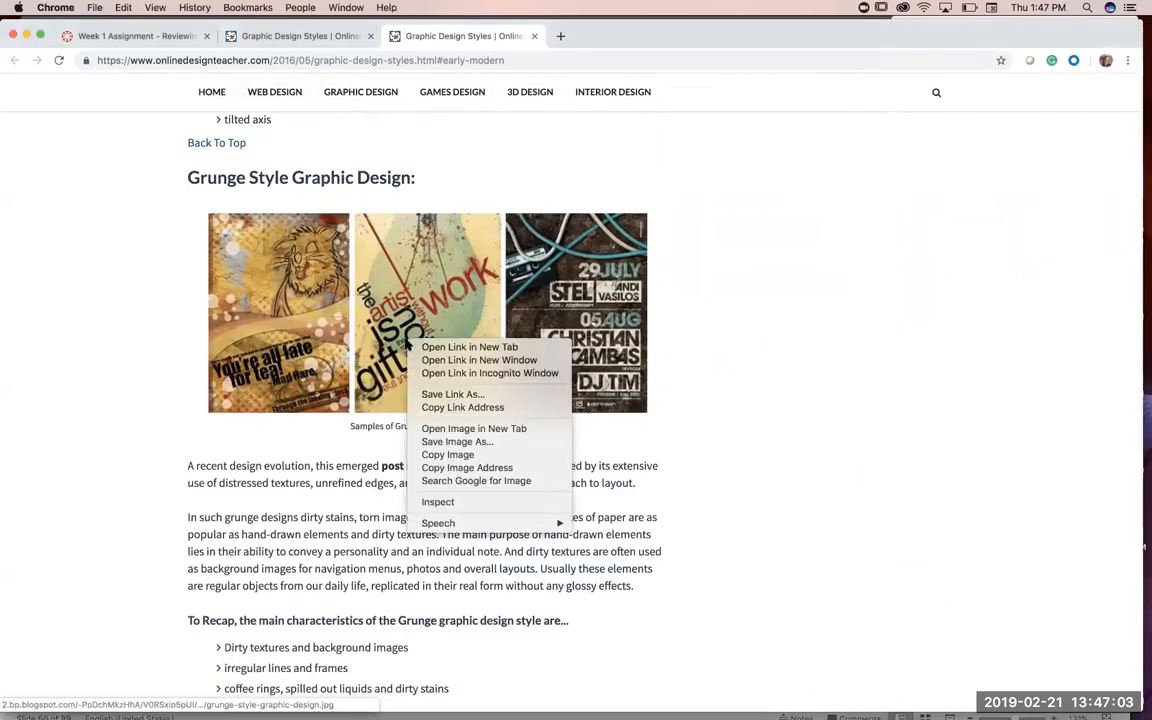
click(476, 456)
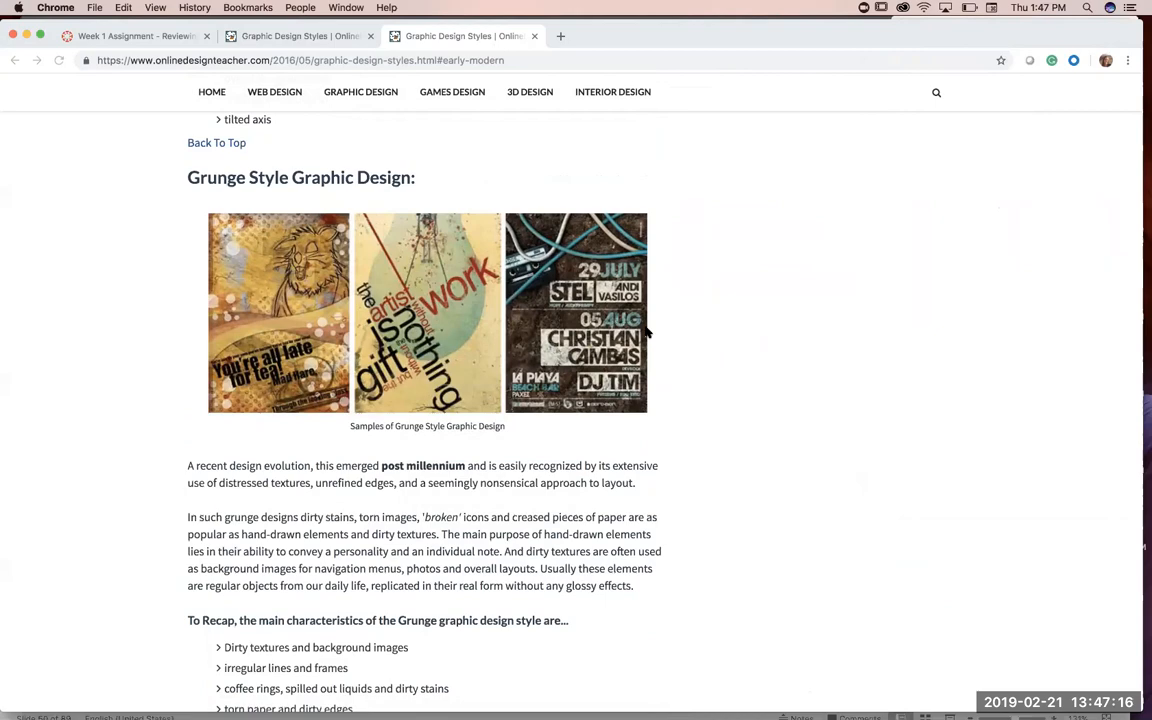
Step: Return to the Word document and review the imagery resource links below the overview profile
key(super+Tab)
scroll(640, 568, down, 5)
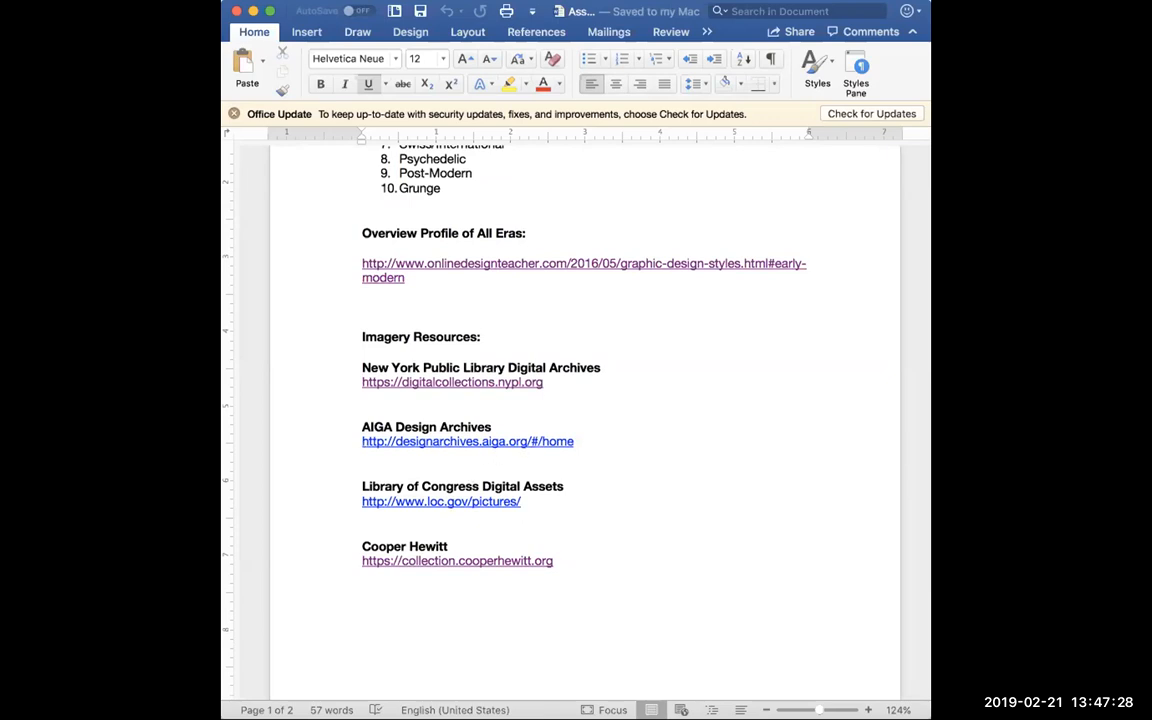
Step: Switch to InDesign and open the settings for a new document
click(993, 632)
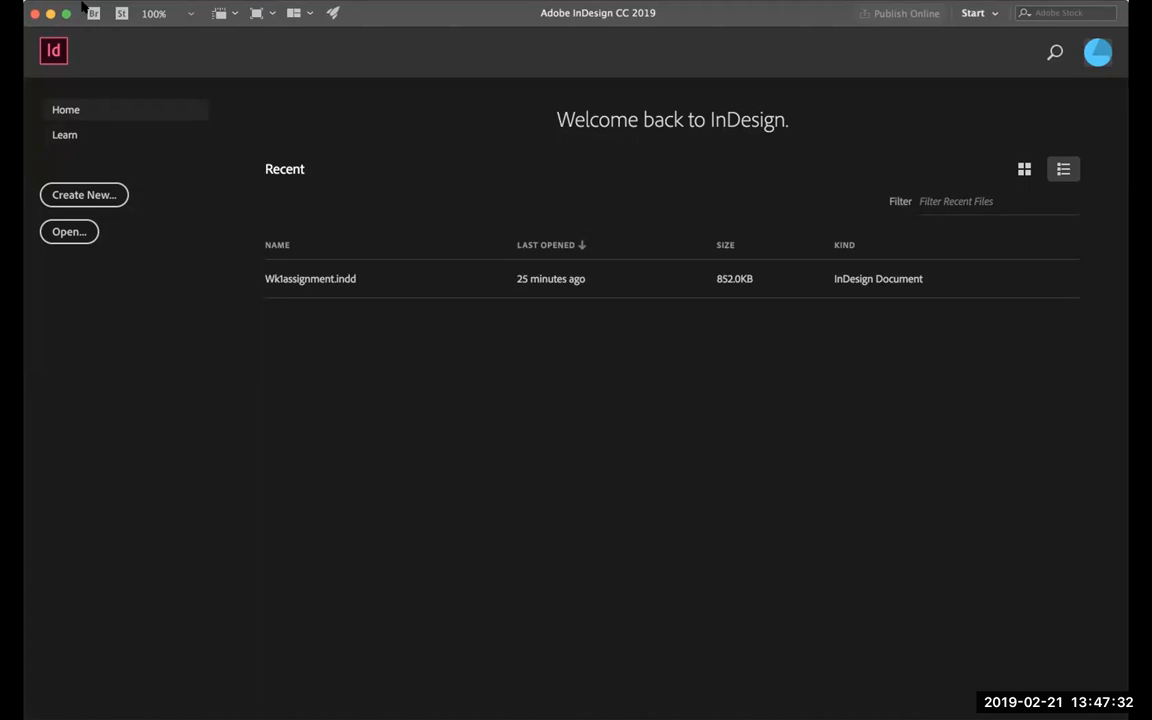
click(127, 1)
mouse_move(143, 9)
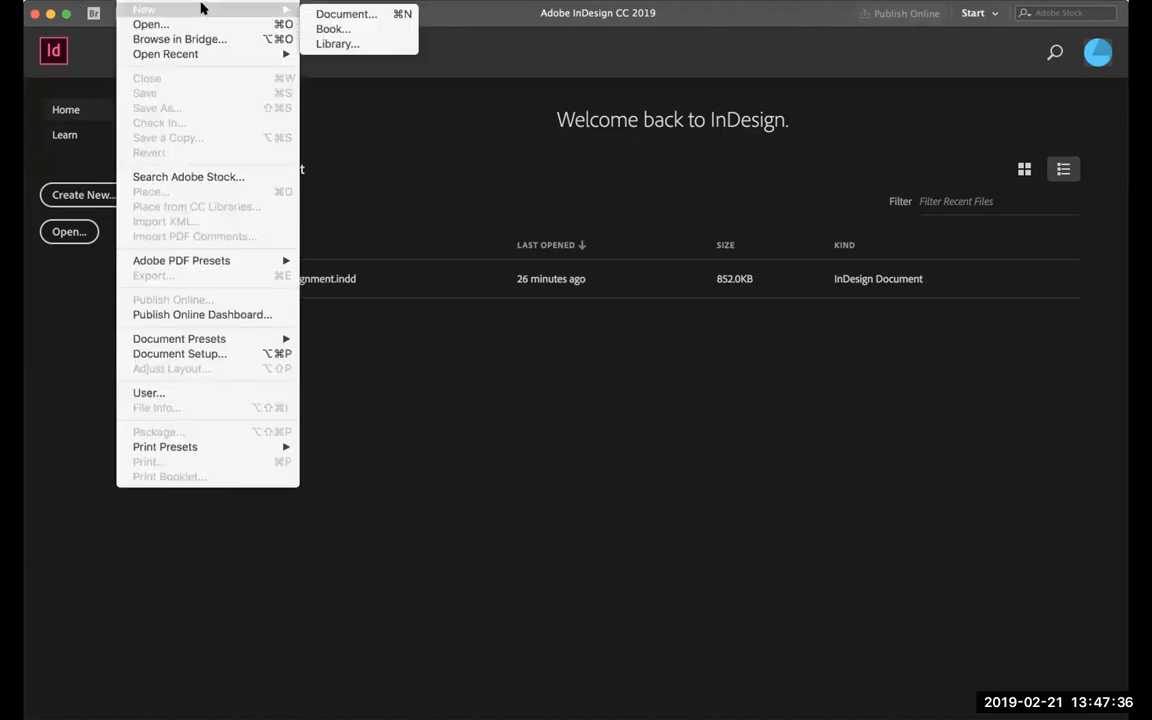
click(329, 14)
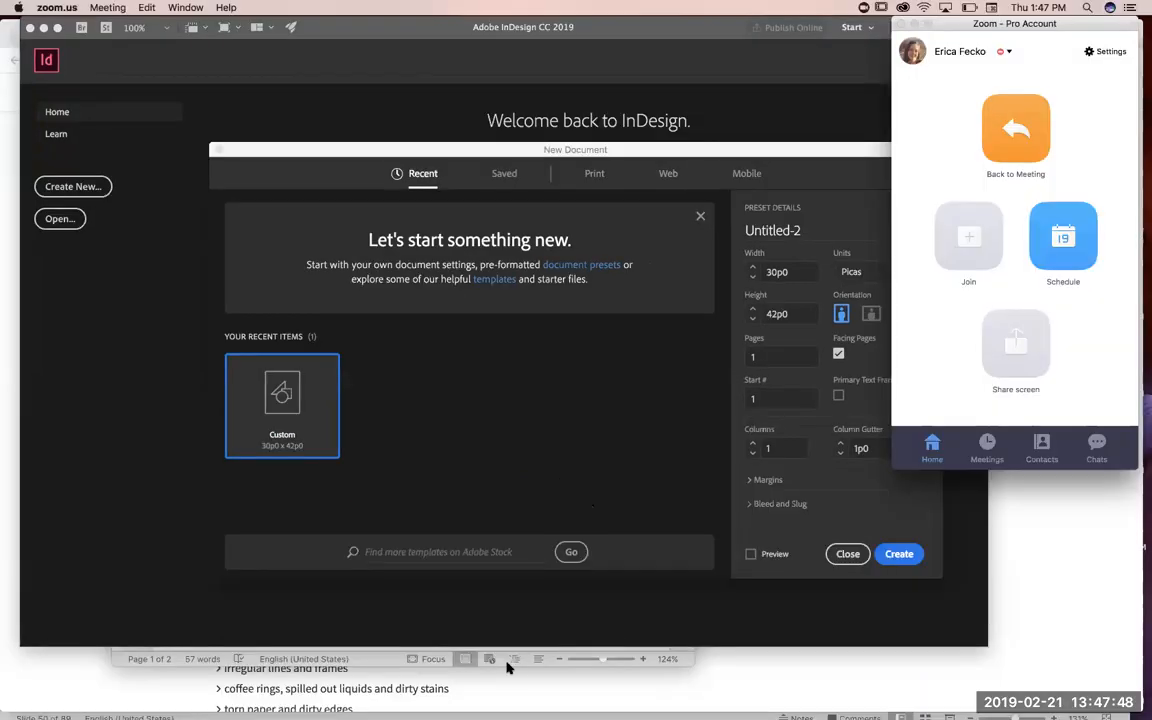
Step: Switch to the assignment page in Chrome, highlight the required flashcard size and orientation, and move the browser window lower
click(538, 687)
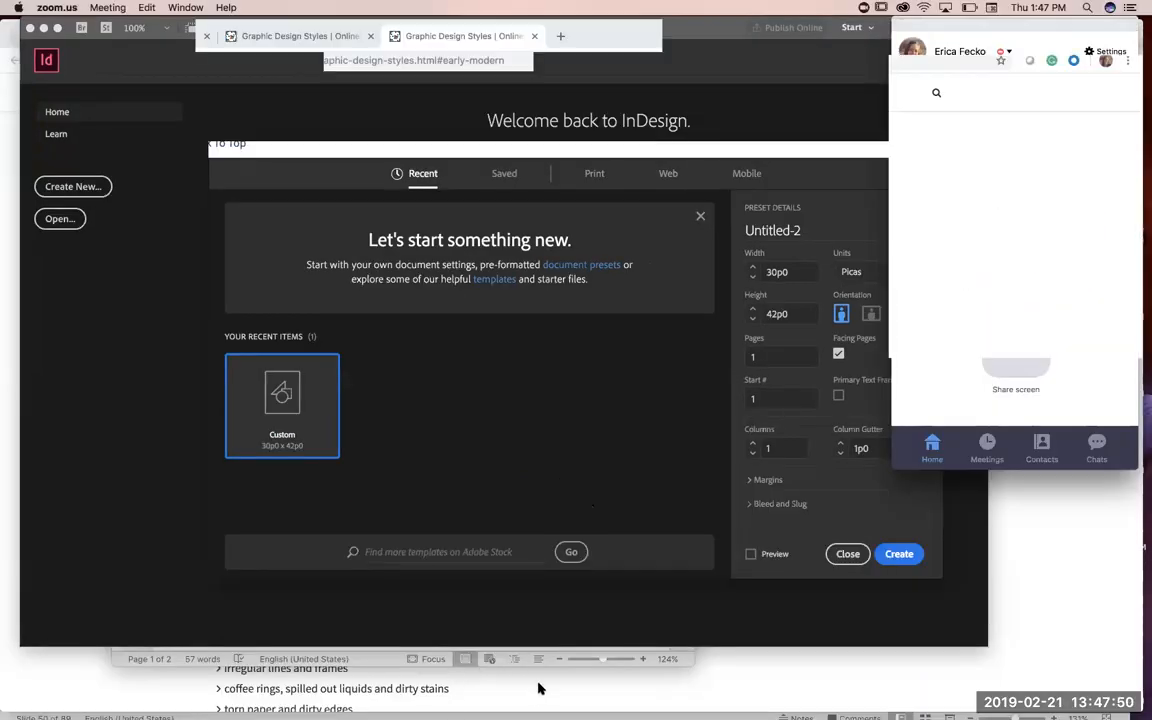
click(87, 37)
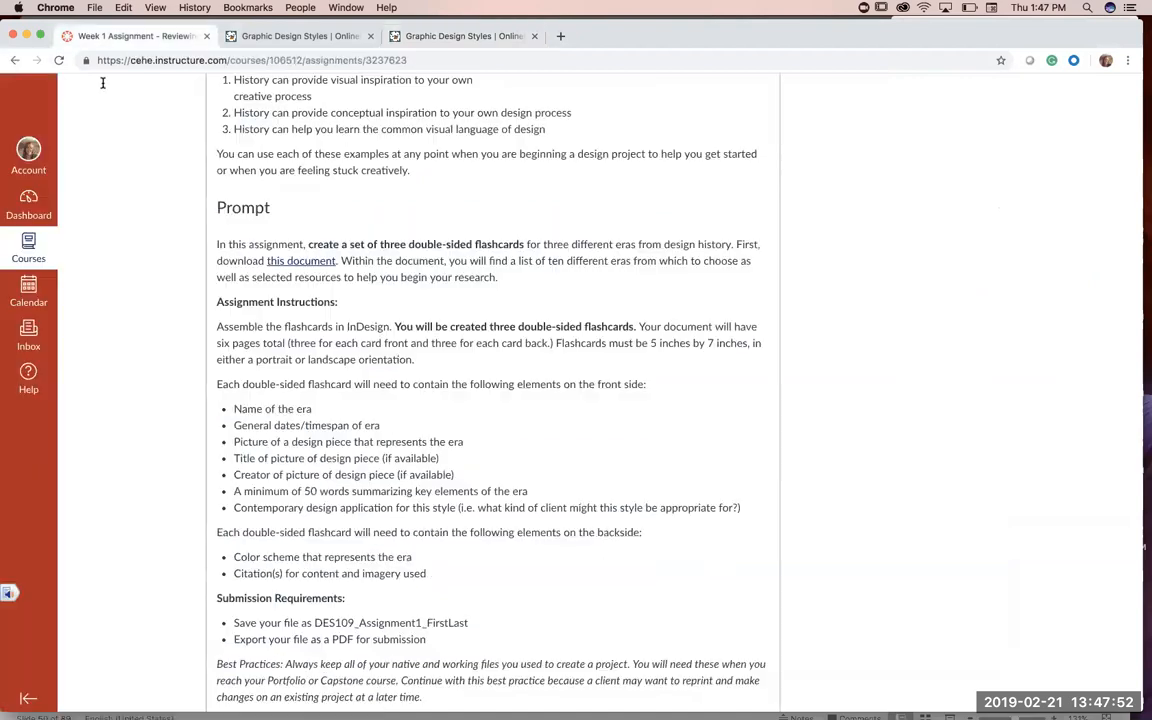
scroll(270, 440, down, 2)
scroll(270, 440, down, 1)
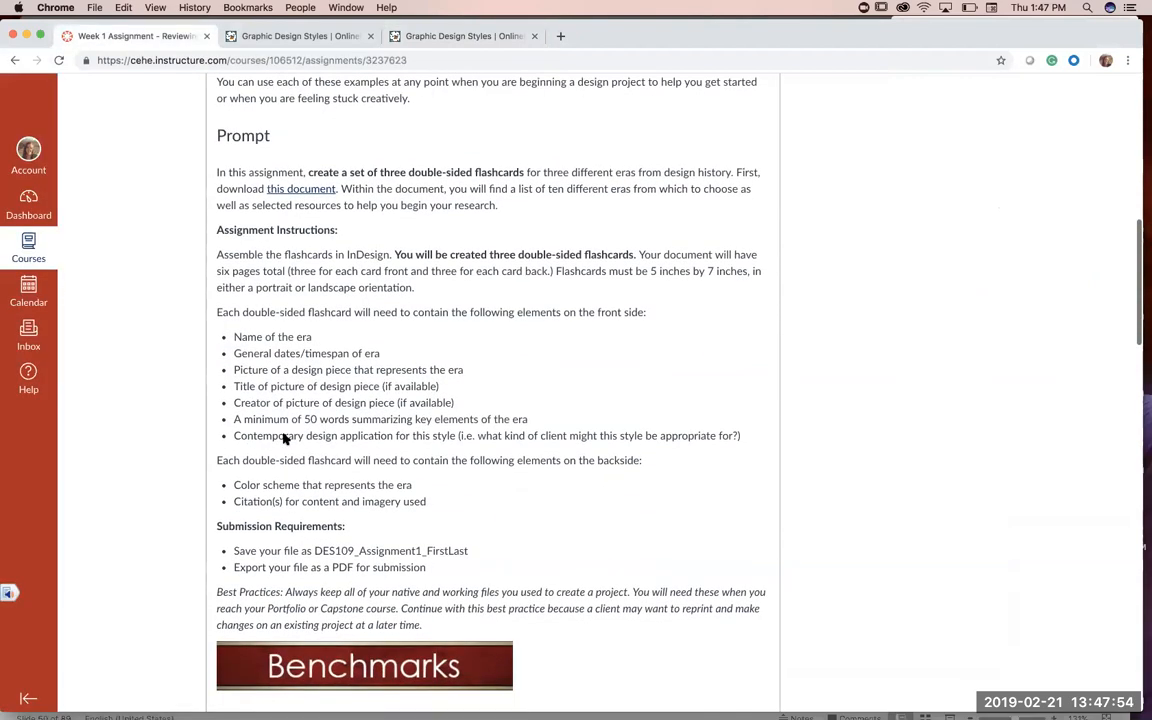
drag(651, 271, 758, 285)
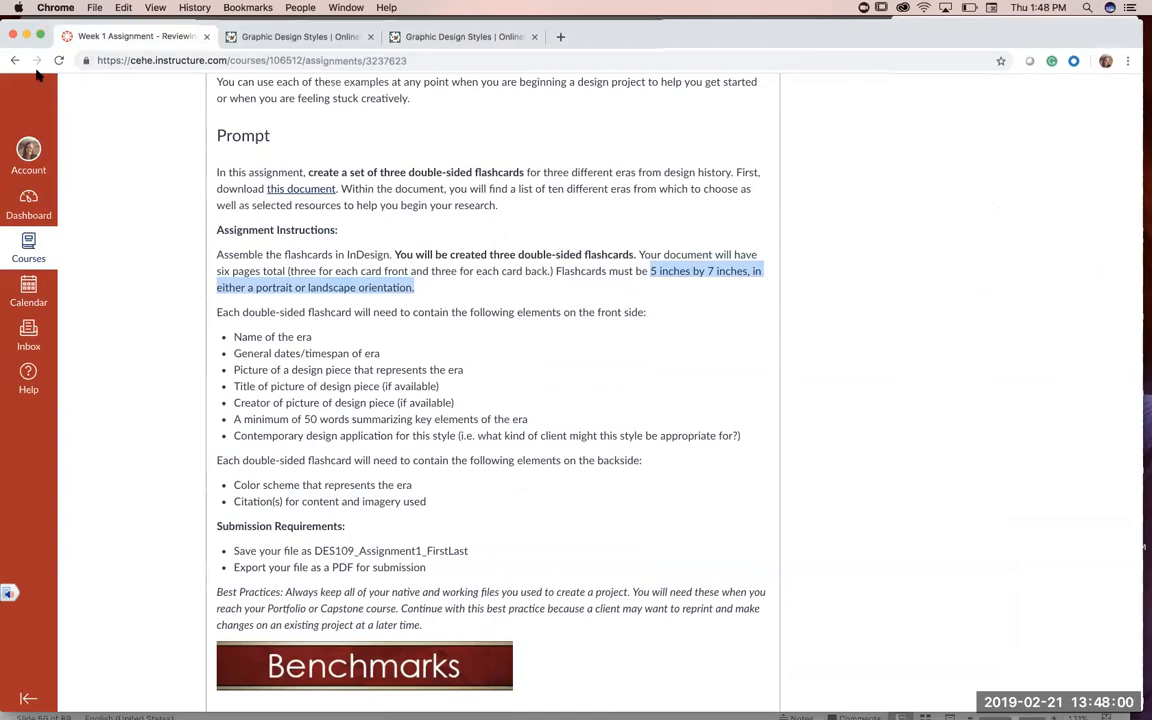
drag(36, 24, 36, 69)
Step: Return to InDesign, set the units to inches and create a portrait document 5 in wide and 7 in high
click(95, 43)
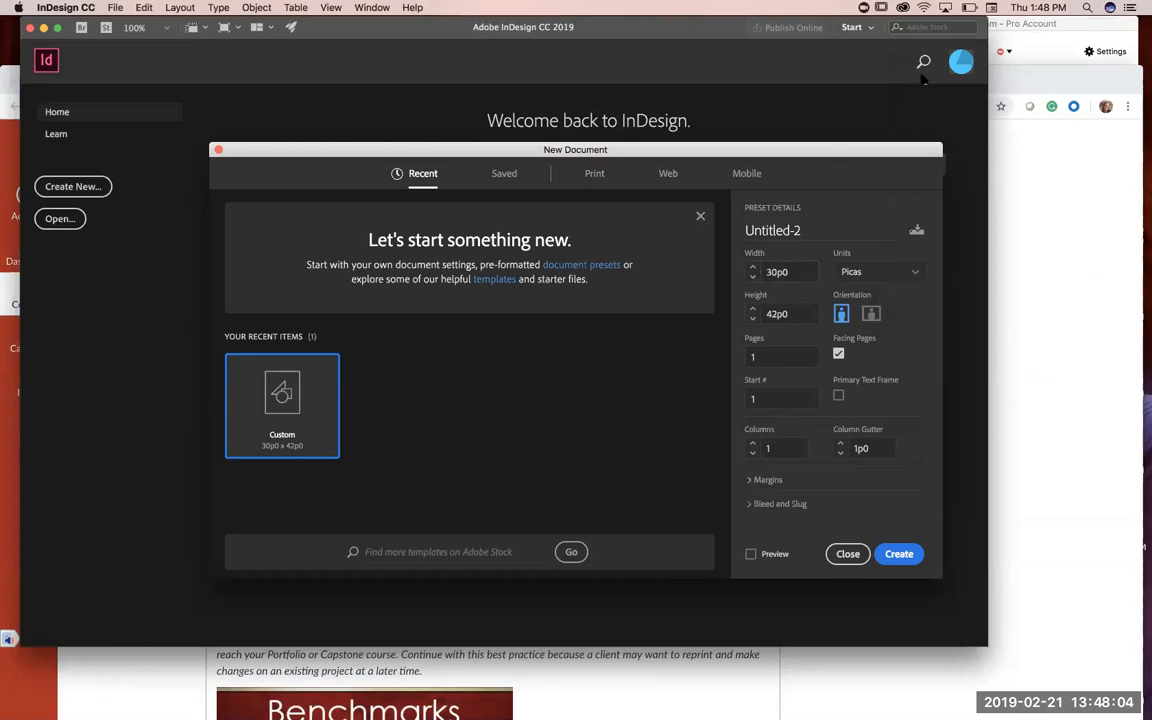
click(805, 272)
text(5)
click(913, 274)
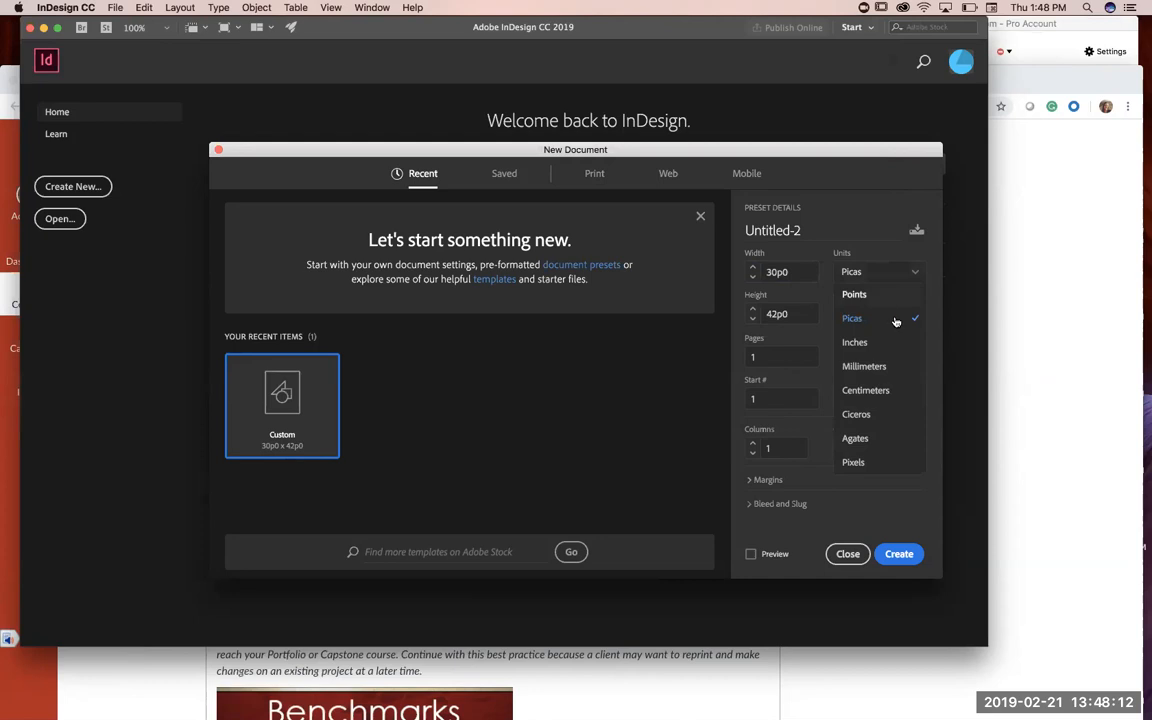
click(855, 342)
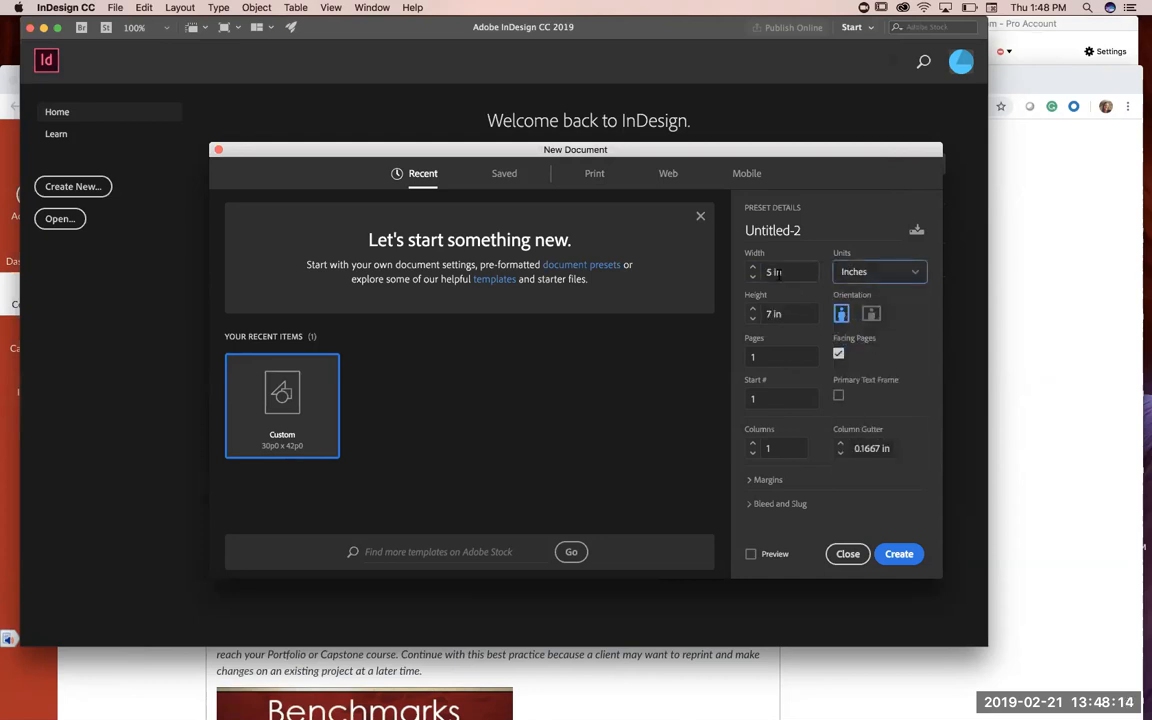
click(898, 554)
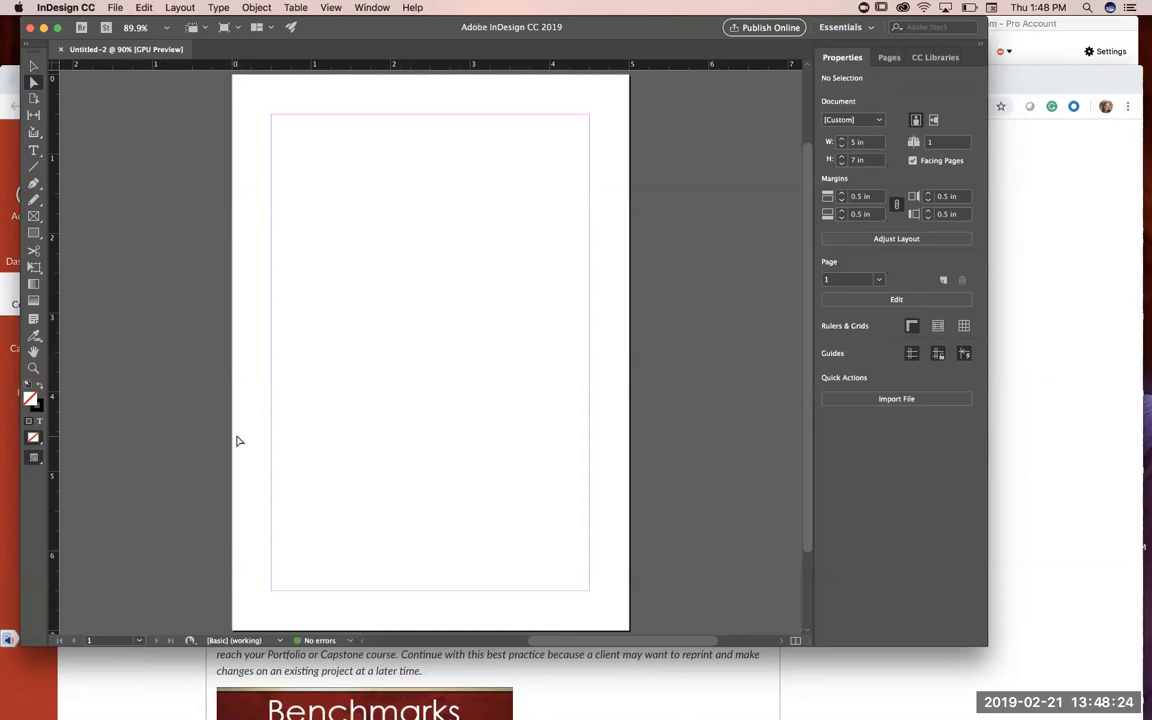
Step: Paste the copied Grunge image and crop its frame around the middle poster to about 3.07 by 3.35 in
key(super+v)
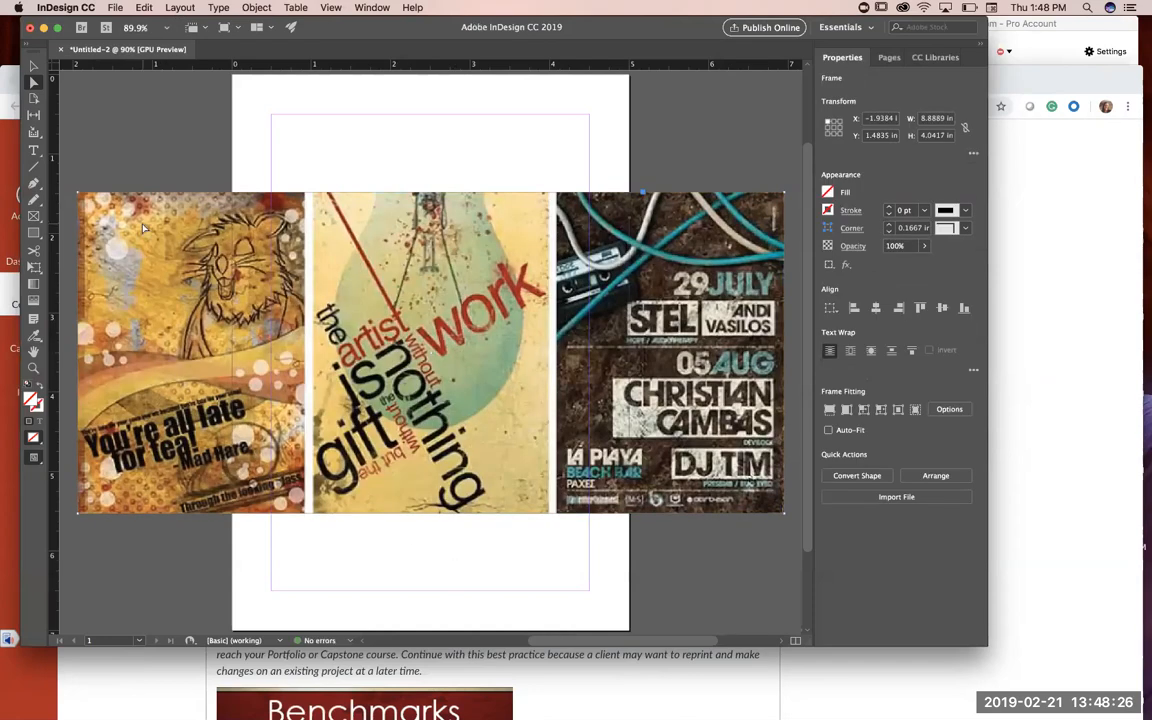
click(31, 66)
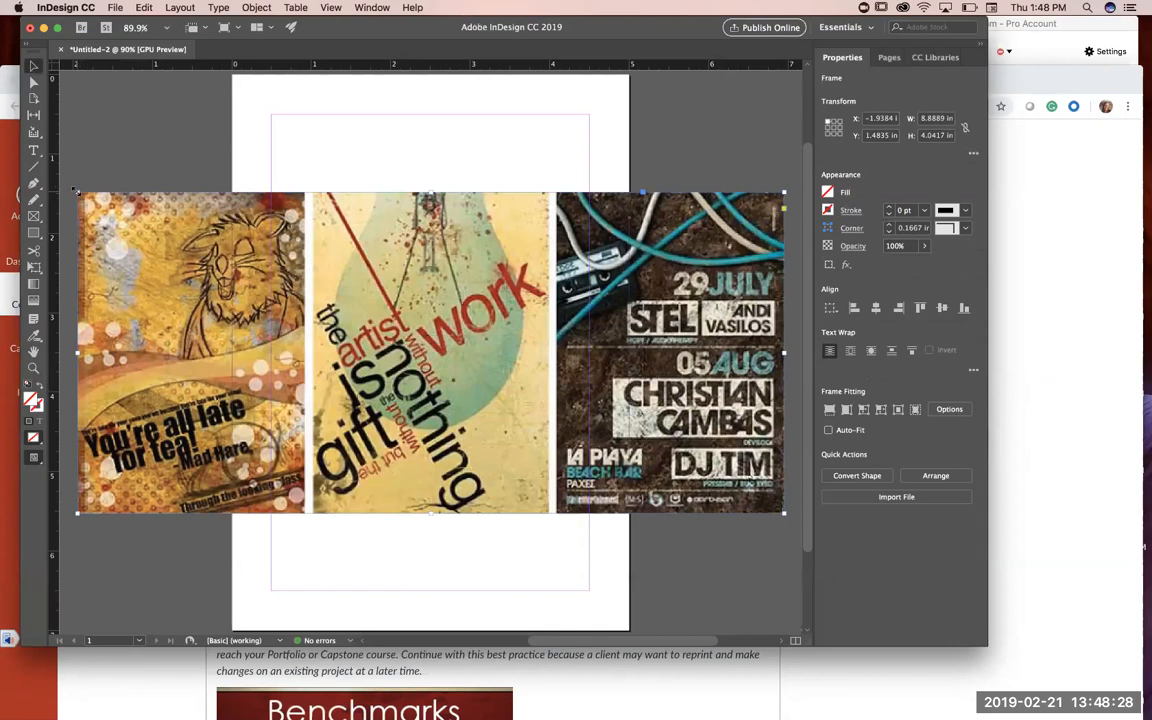
drag(76, 191, 198, 247)
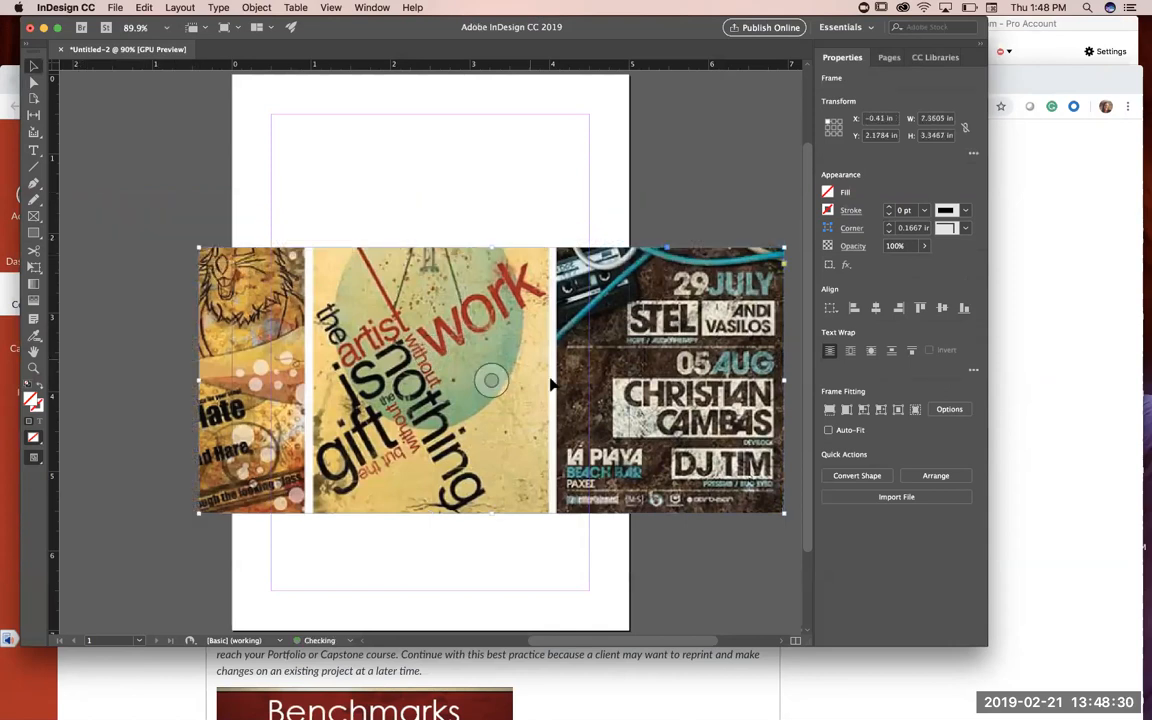
drag(784, 380, 552, 360)
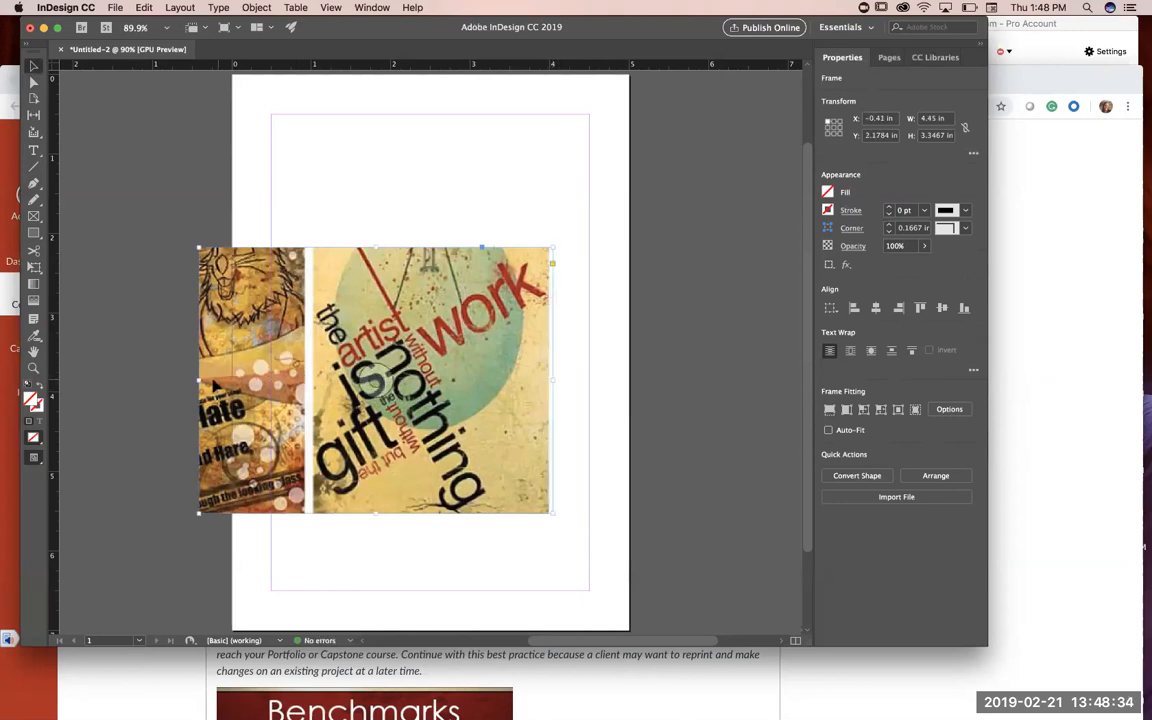
drag(198, 379, 309, 378)
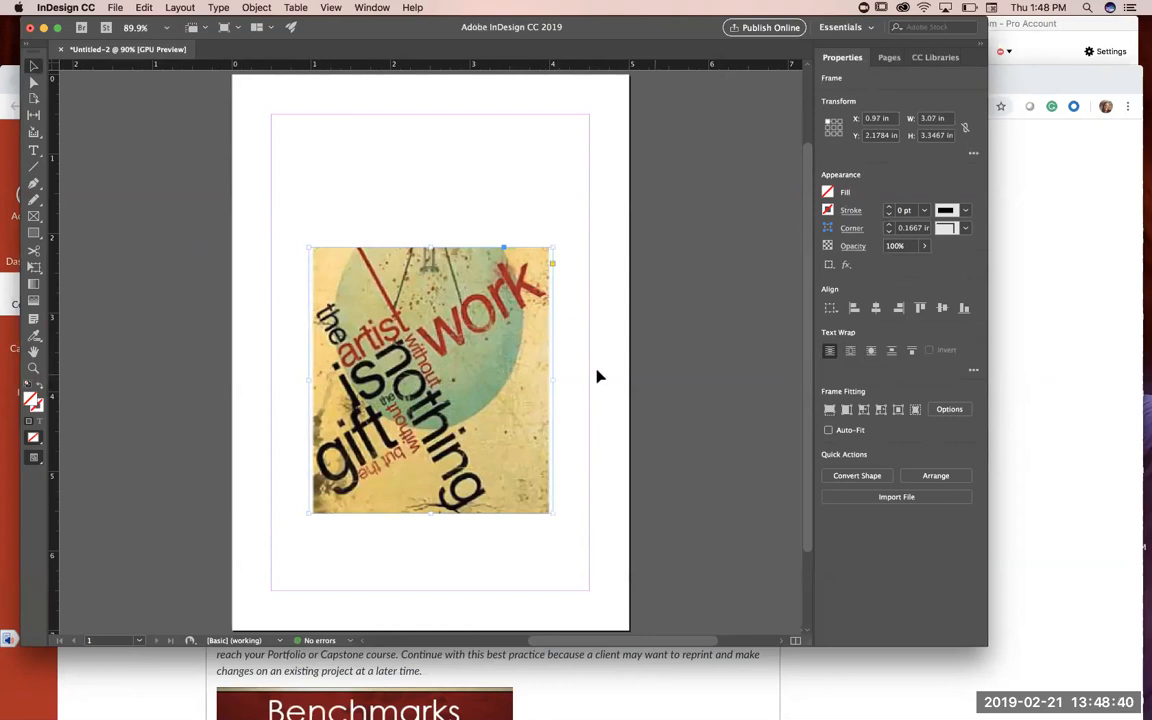
Step: Try fitting the image to its frame, and settle on filling the frame proportionally
click(845, 410)
click(864, 410)
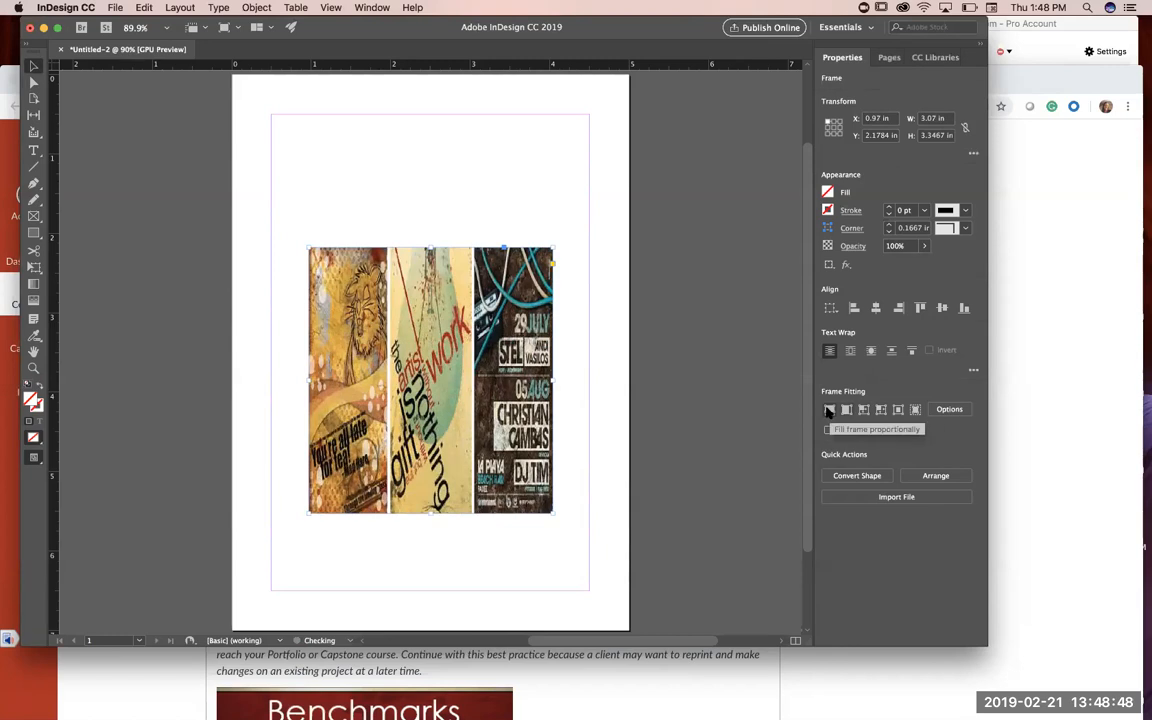
click(827, 410)
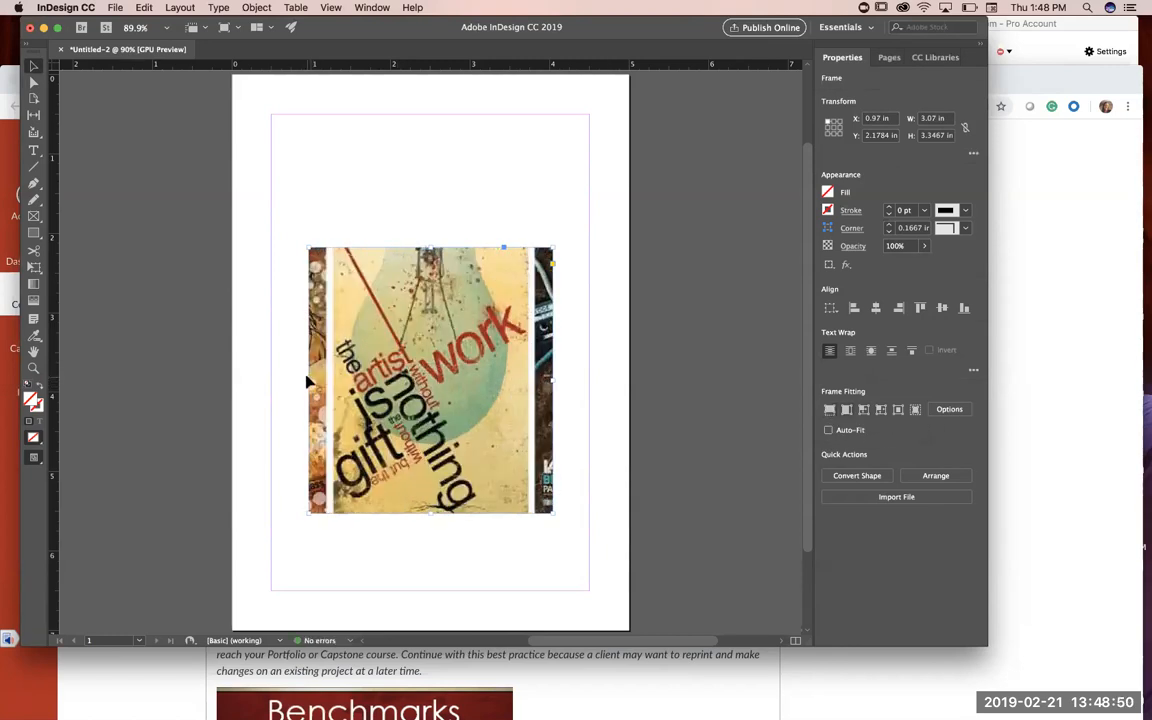
Step: Crop the frame's sides to about 2.52 in wide and move the poster to the page's upper right, about X 2.31 in, Y 0.15 in
drag(307, 381, 333, 383)
drag(552, 380, 531, 381)
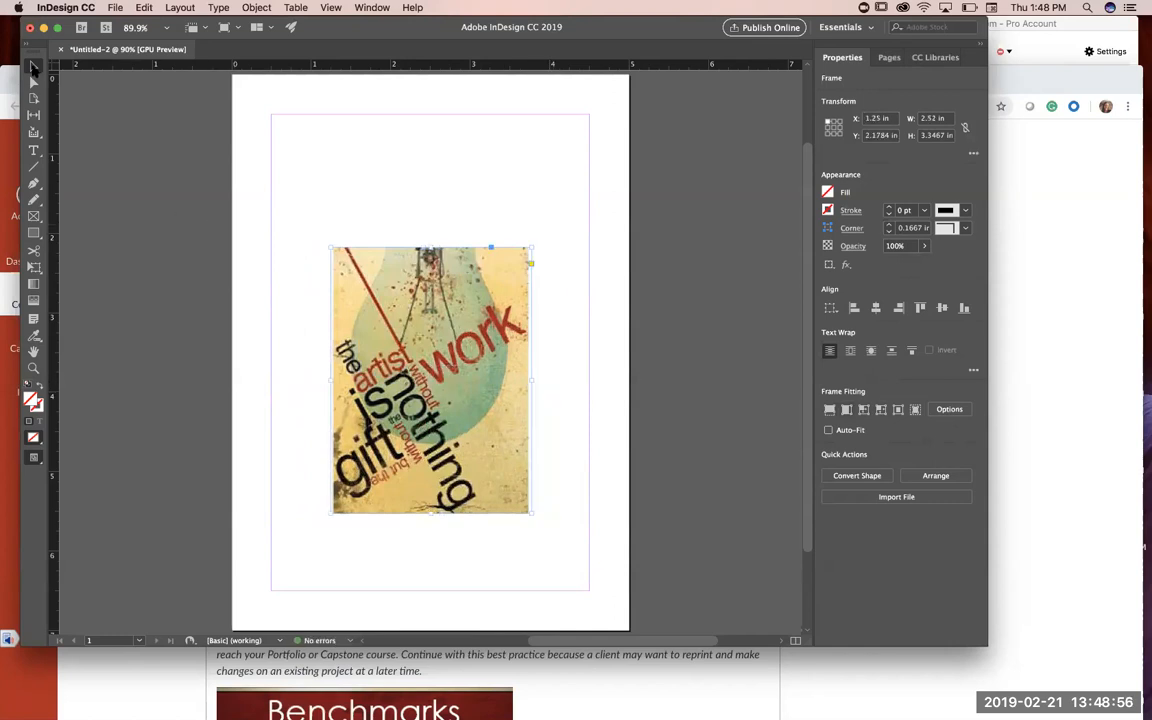
drag(479, 327, 565, 167)
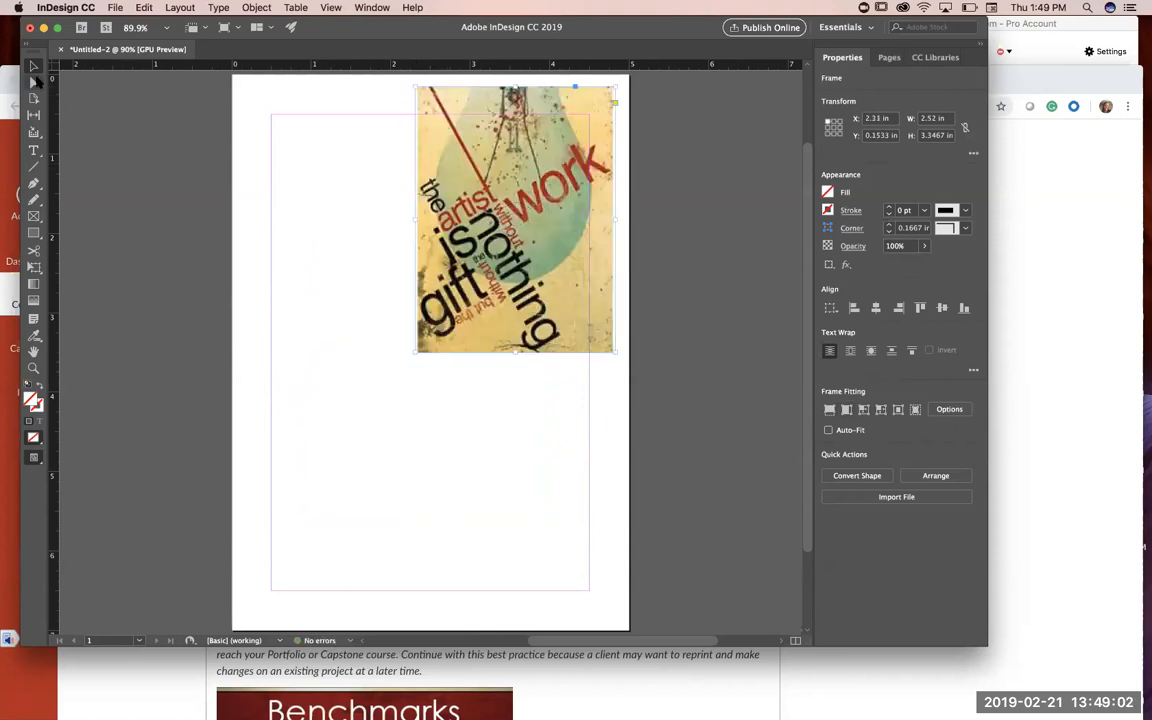
Step: Switch to the assignment page in Chrome and copy the front-side elements list, from the era name to the contemporary design application
click(618, 697)
click(240, 382)
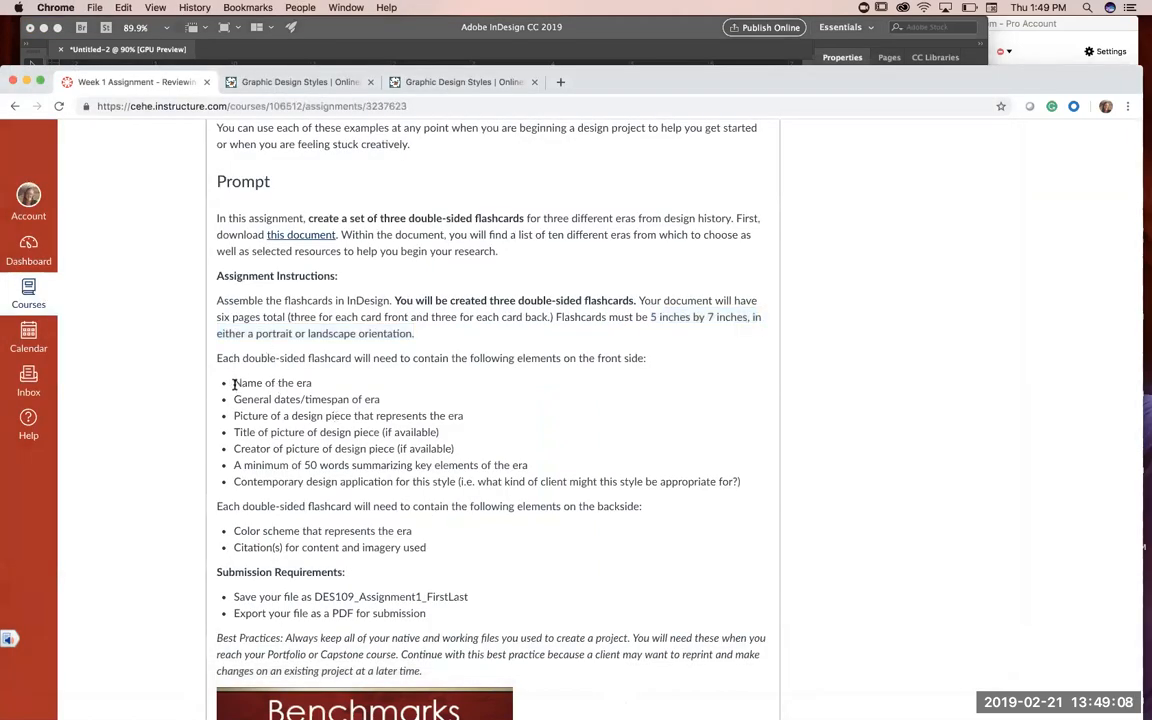
drag(233, 382, 775, 482)
key(super+c)
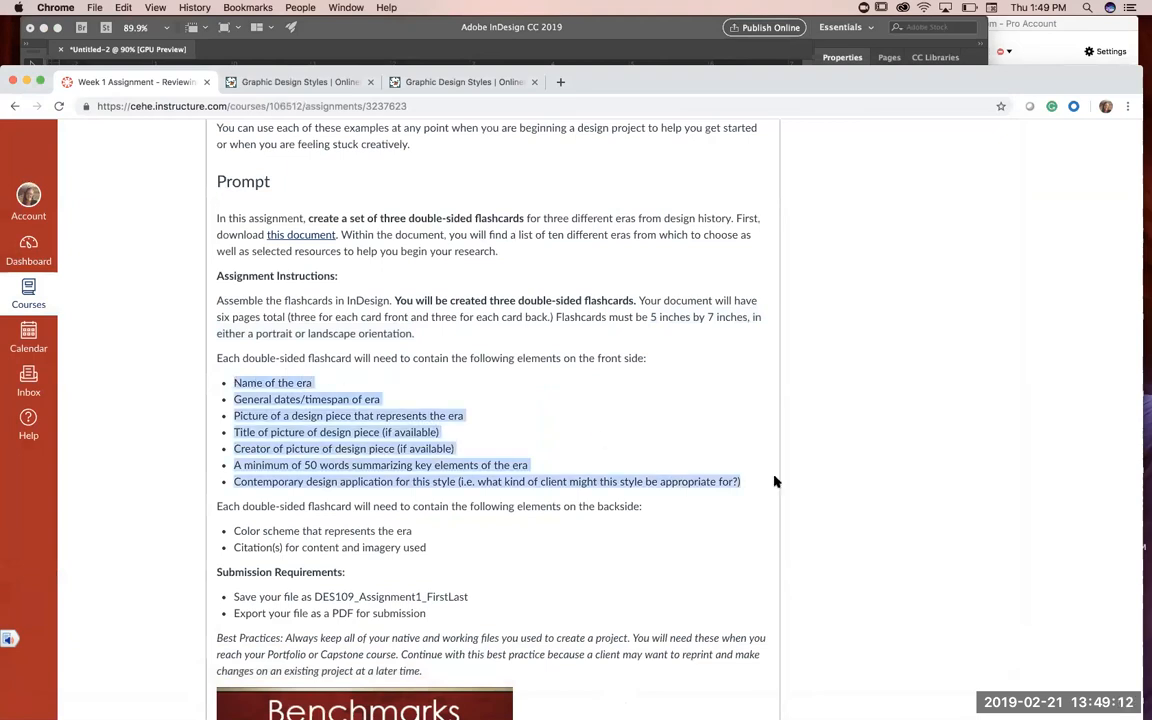
Step: Return to InDesign and paste the copied list into a new text frame about 3.04 in high below the poster
click(693, 38)
click(33, 150)
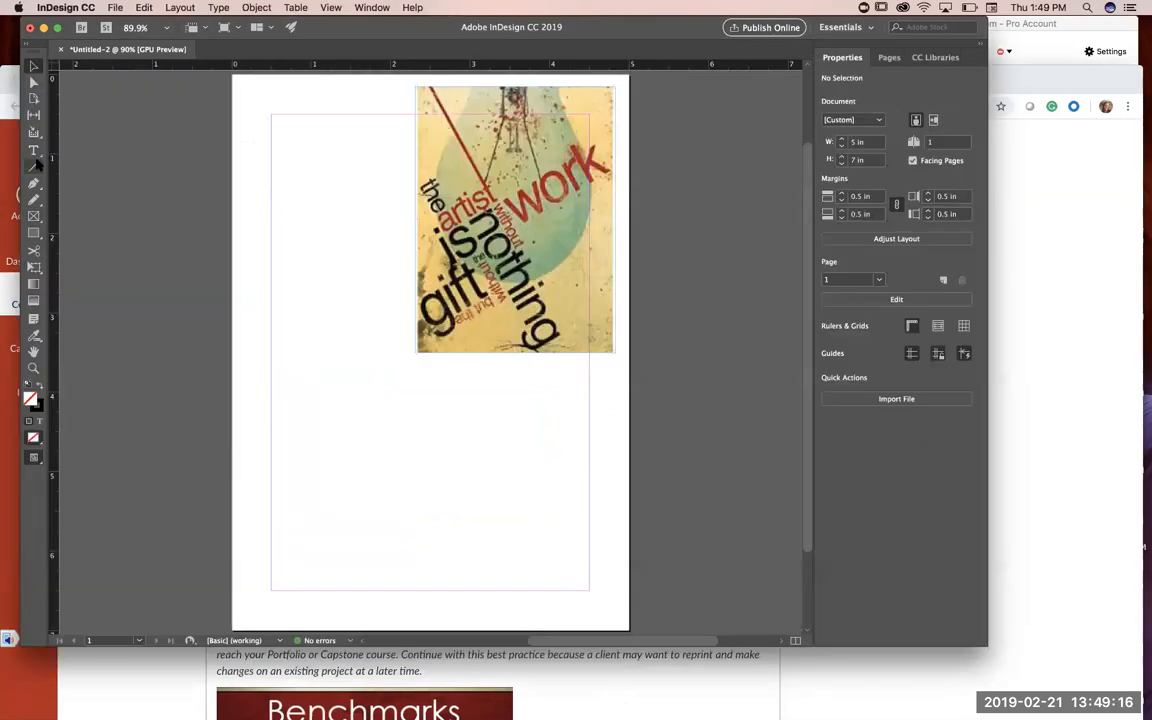
drag(260, 370, 607, 608)
key(super+v)
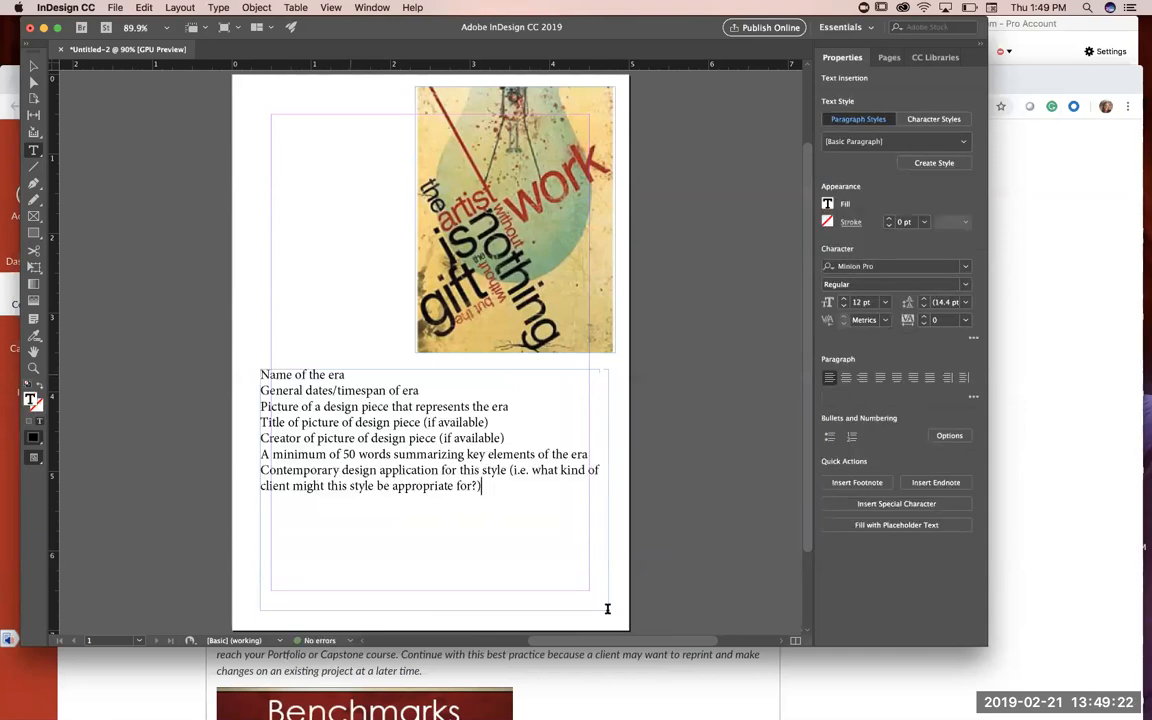
Step: Review the pasted front-side requirements one by one, from the era name down to the contemporary design application
drag(345, 375, 260, 375)
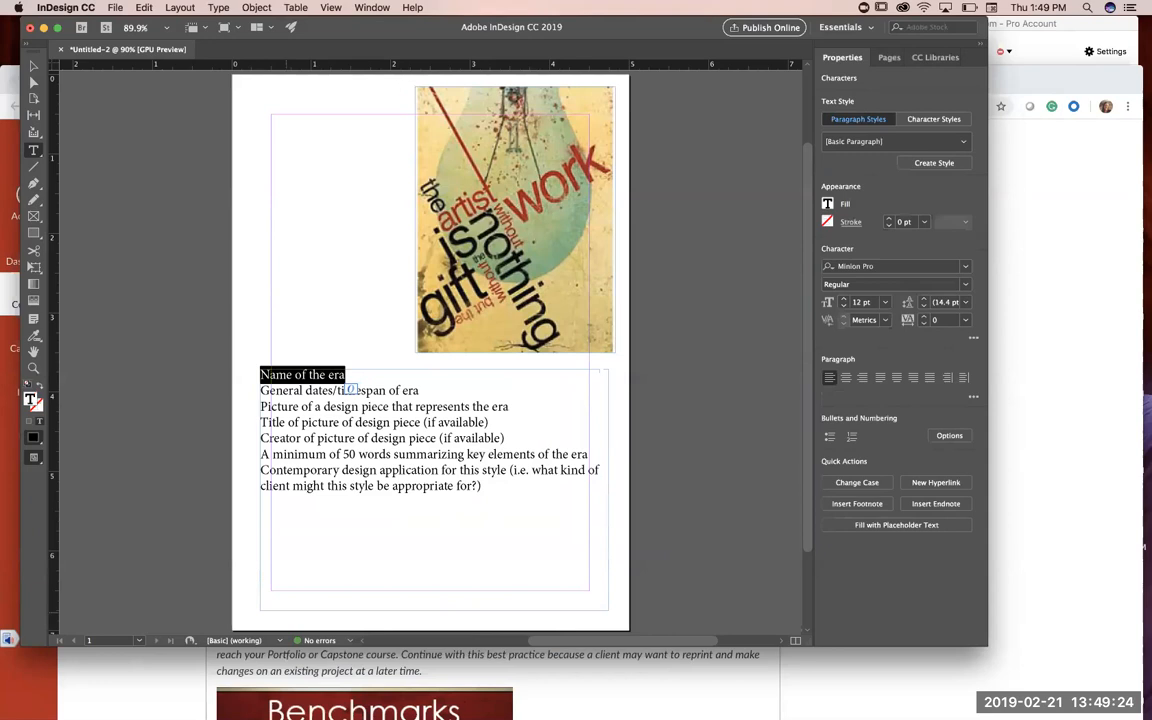
click(318, 394)
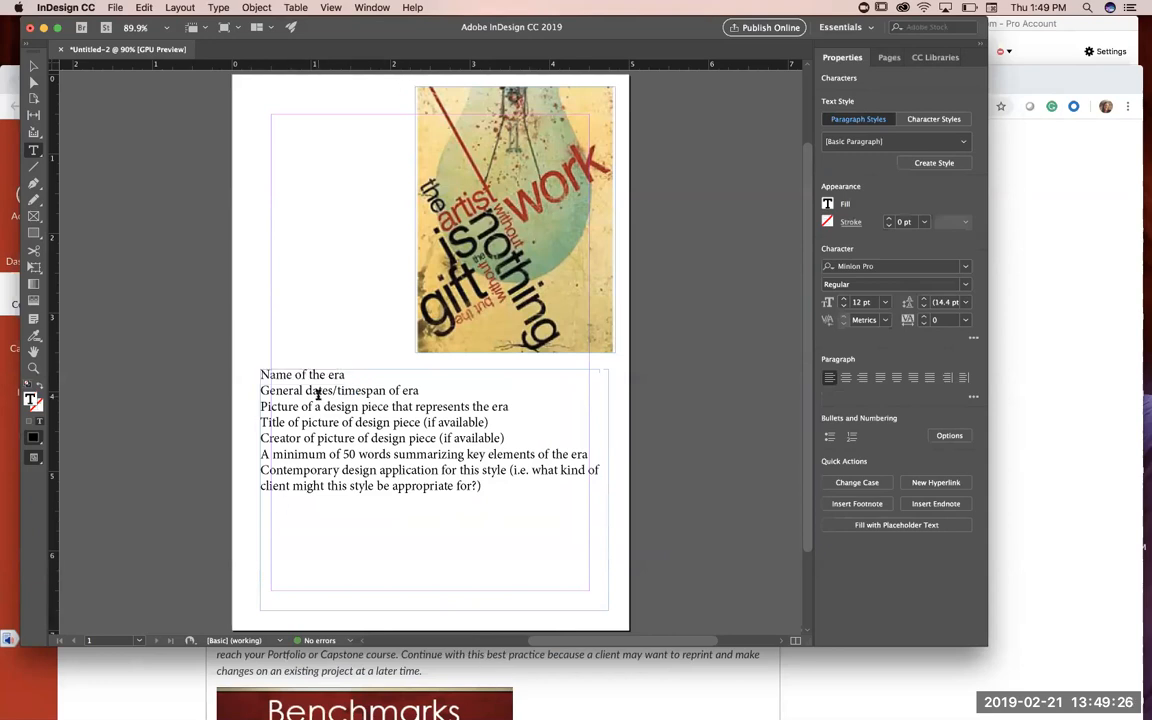
drag(282, 406, 389, 407)
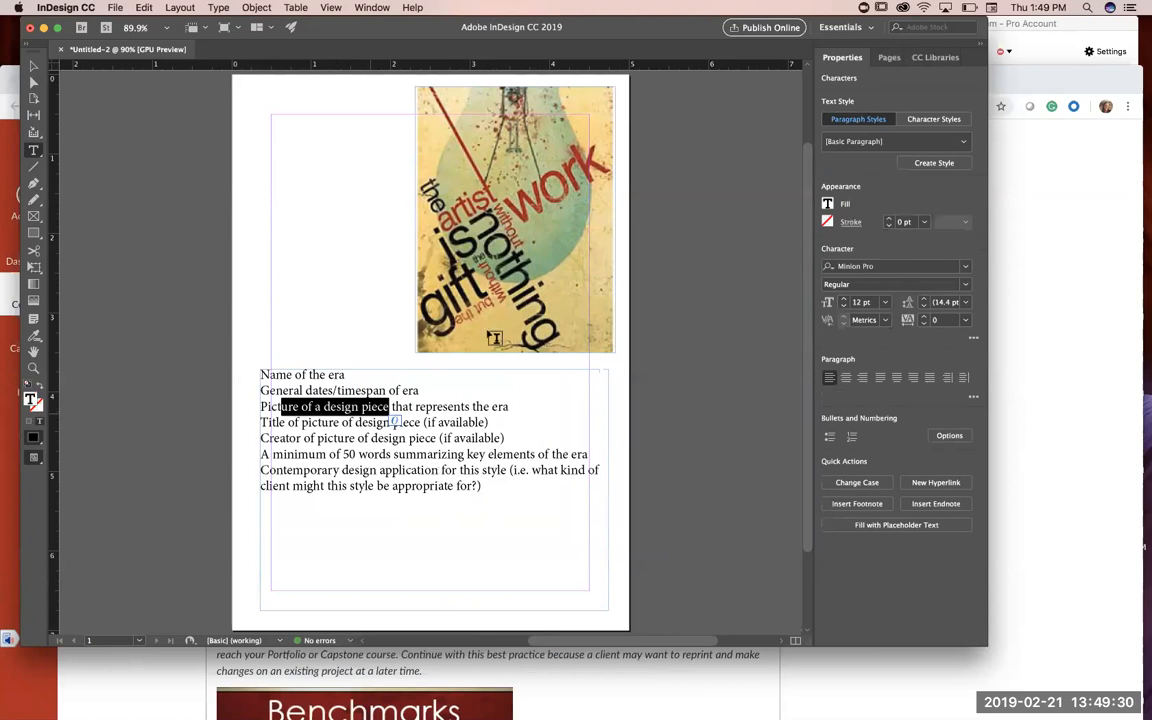
click(505, 407)
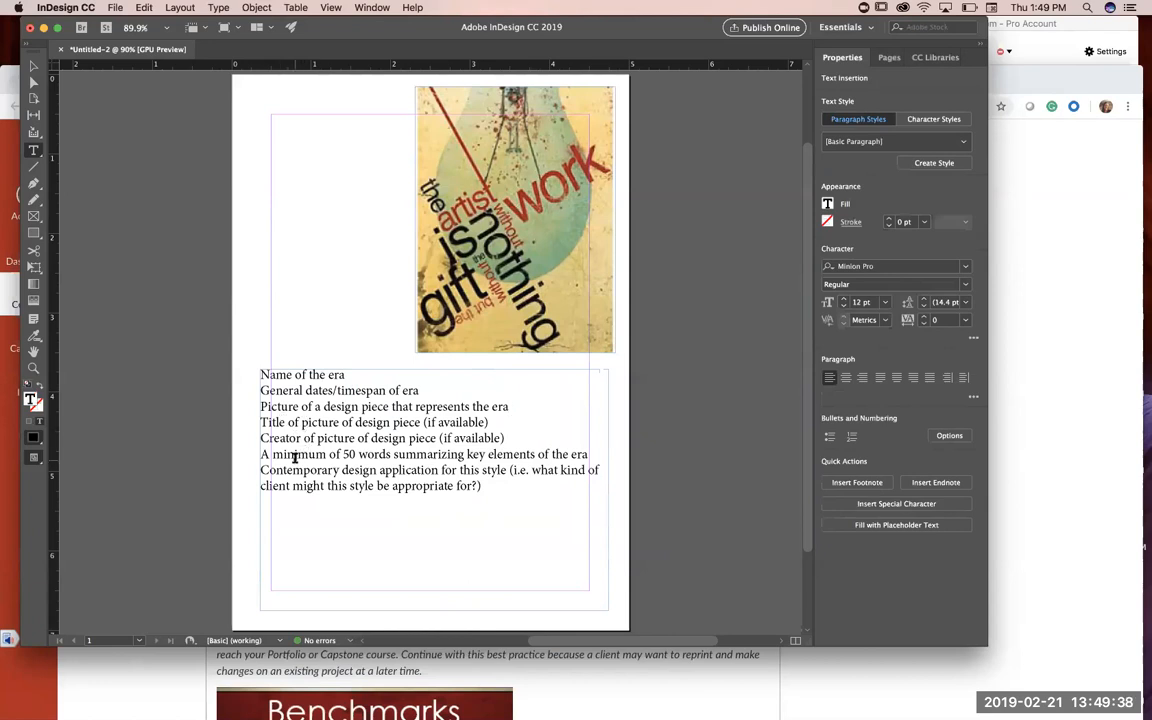
drag(405, 455, 418, 470)
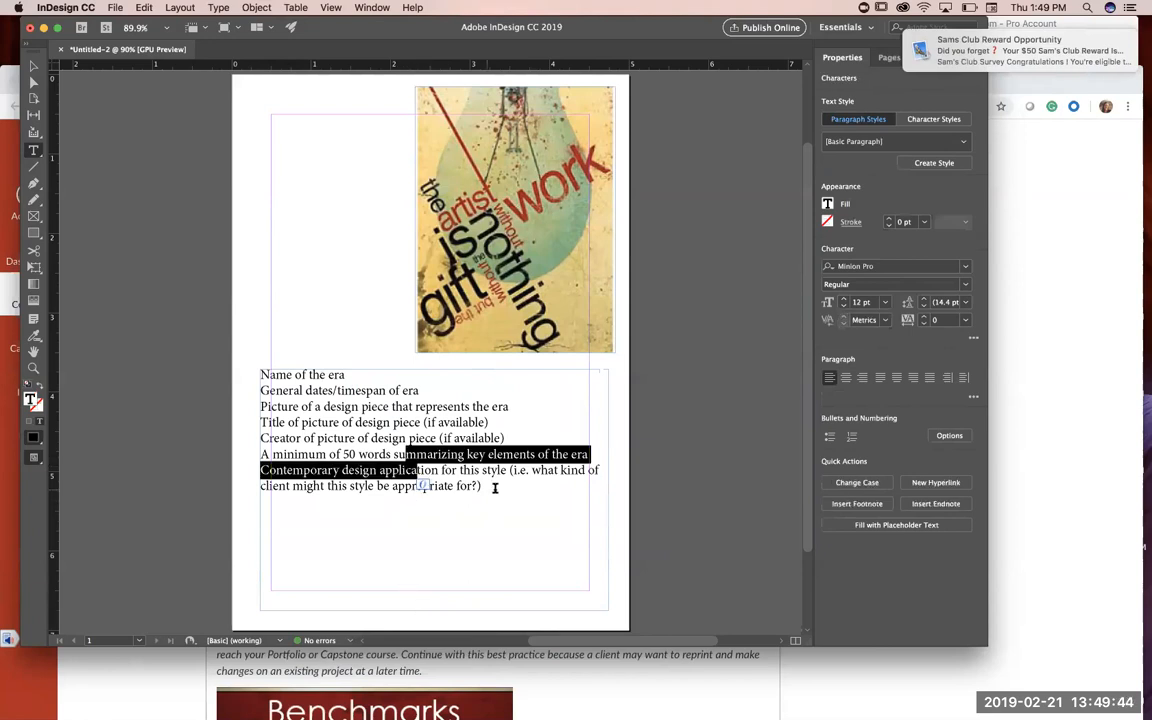
click(494, 487)
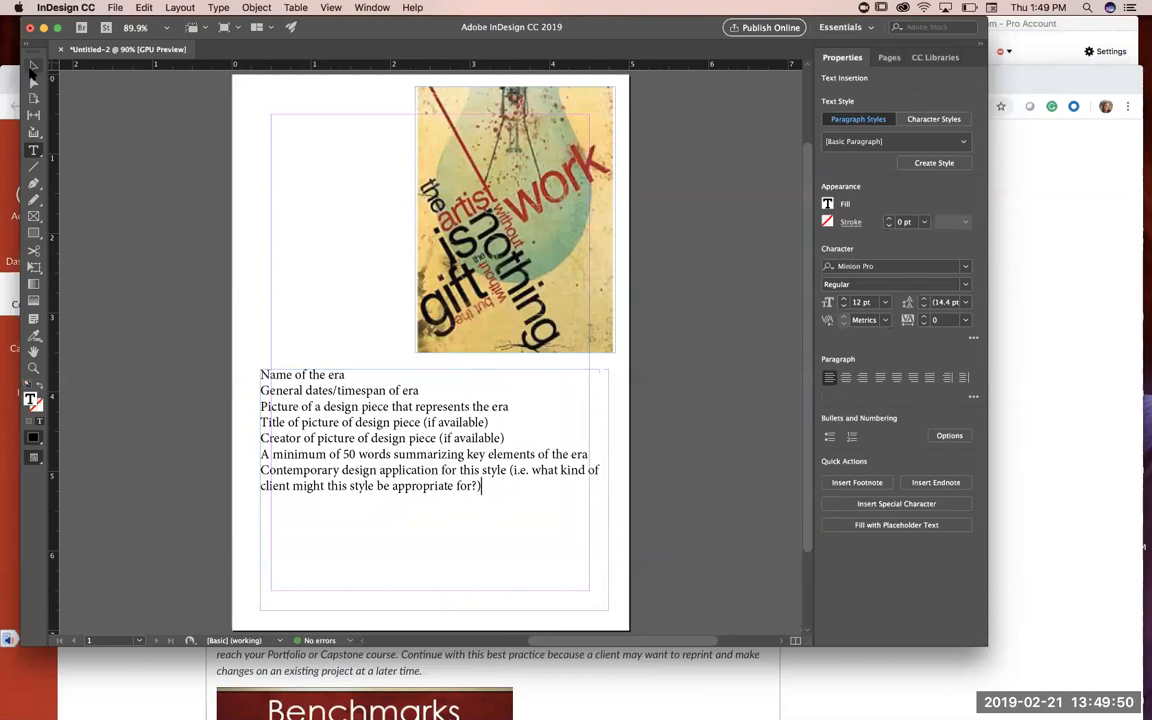
Step: Trim the text frame to about 4.24 by 2.91 in from the left margin, and replace its first line with "Grunge"
click(33, 66)
drag(259, 490, 271, 490)
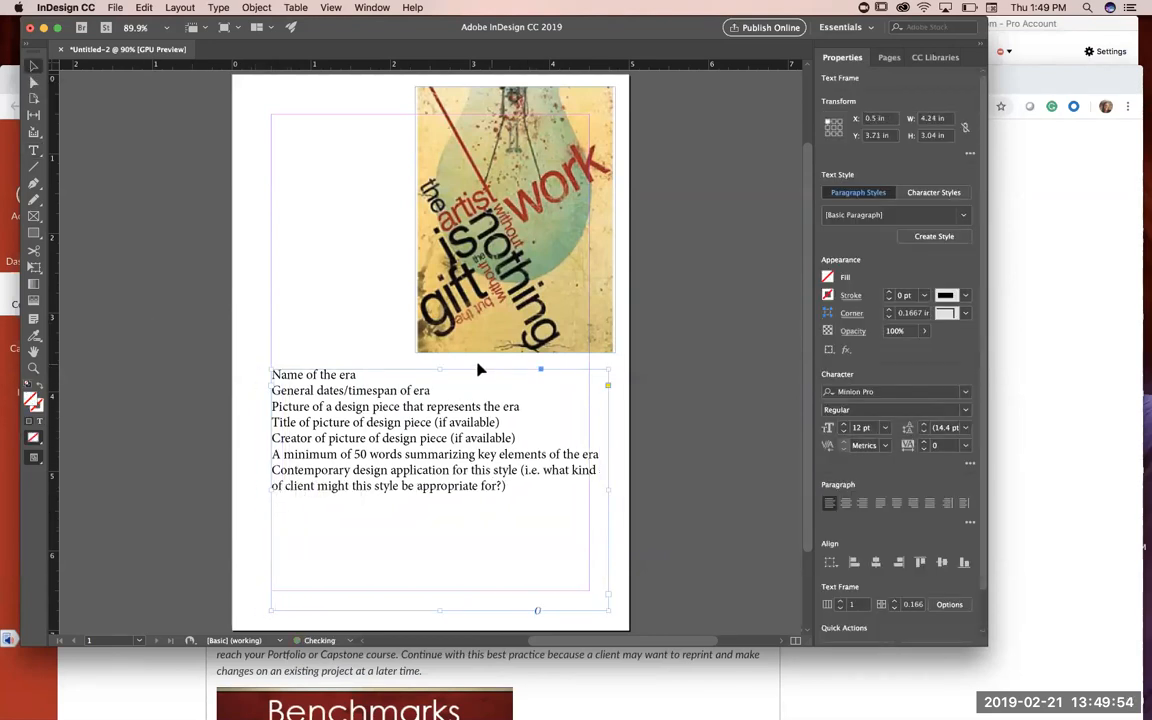
drag(478, 370, 274, 386)
double_click(380, 386)
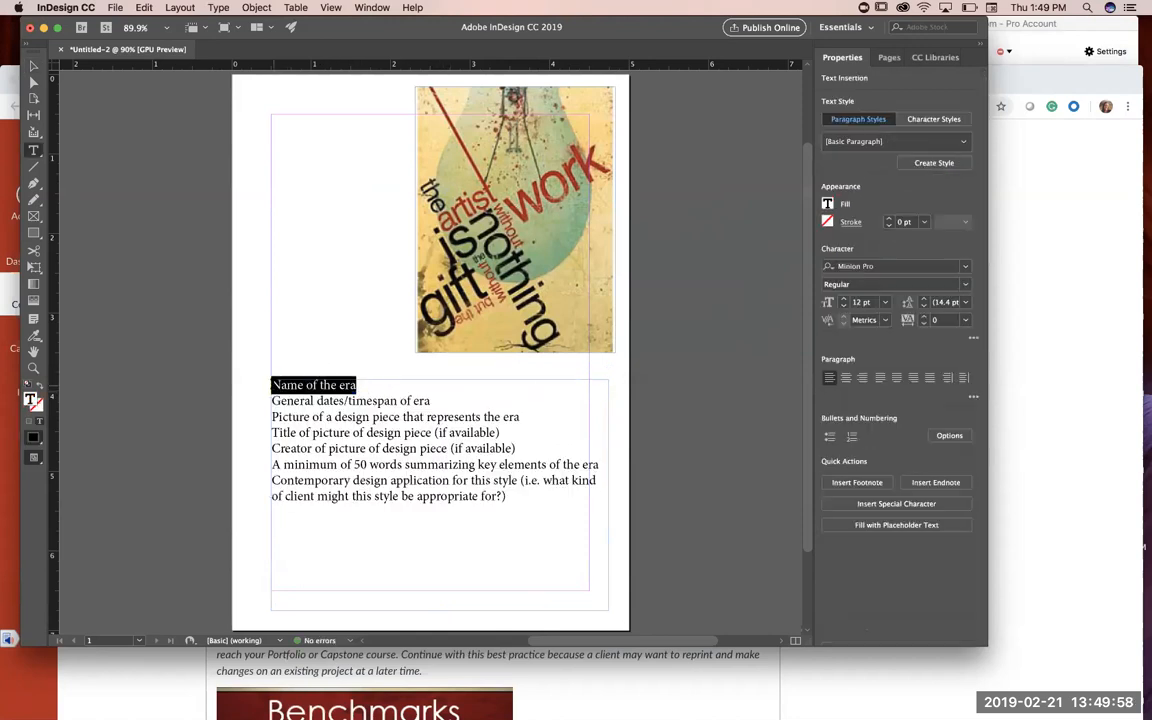
text(Grunge)
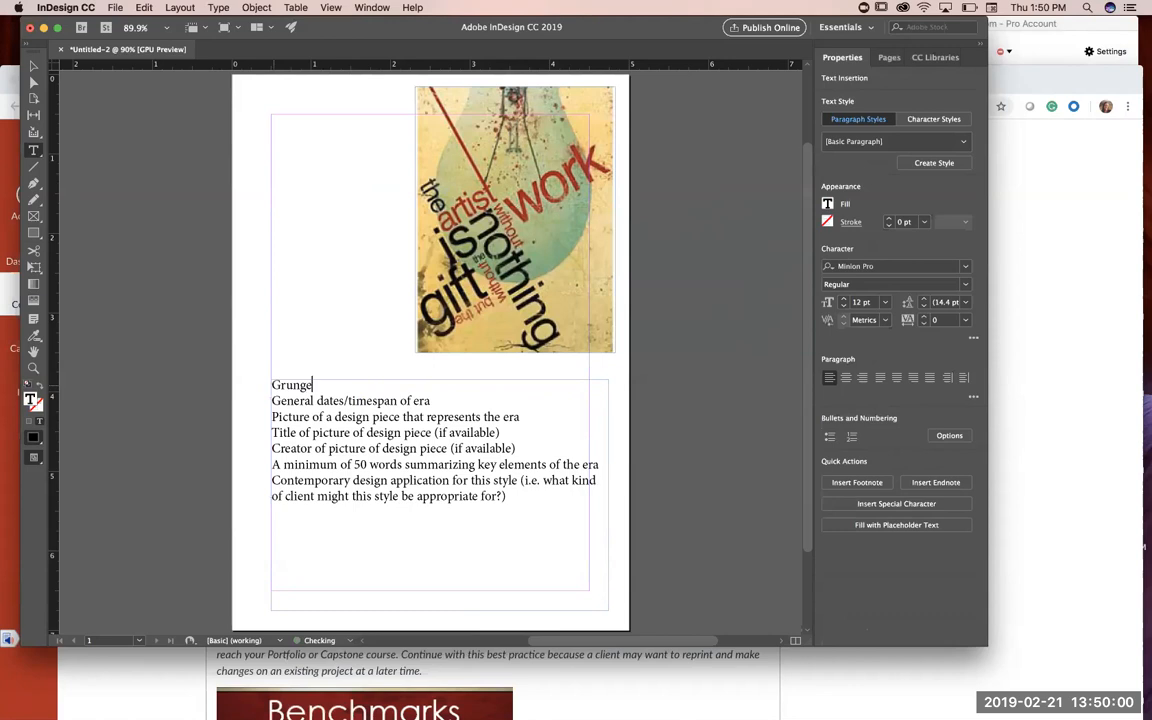
Step: Switch to the Graphic Design Styles page in Chrome and examine the Grunge section's description and list of main characteristics
click(650, 669)
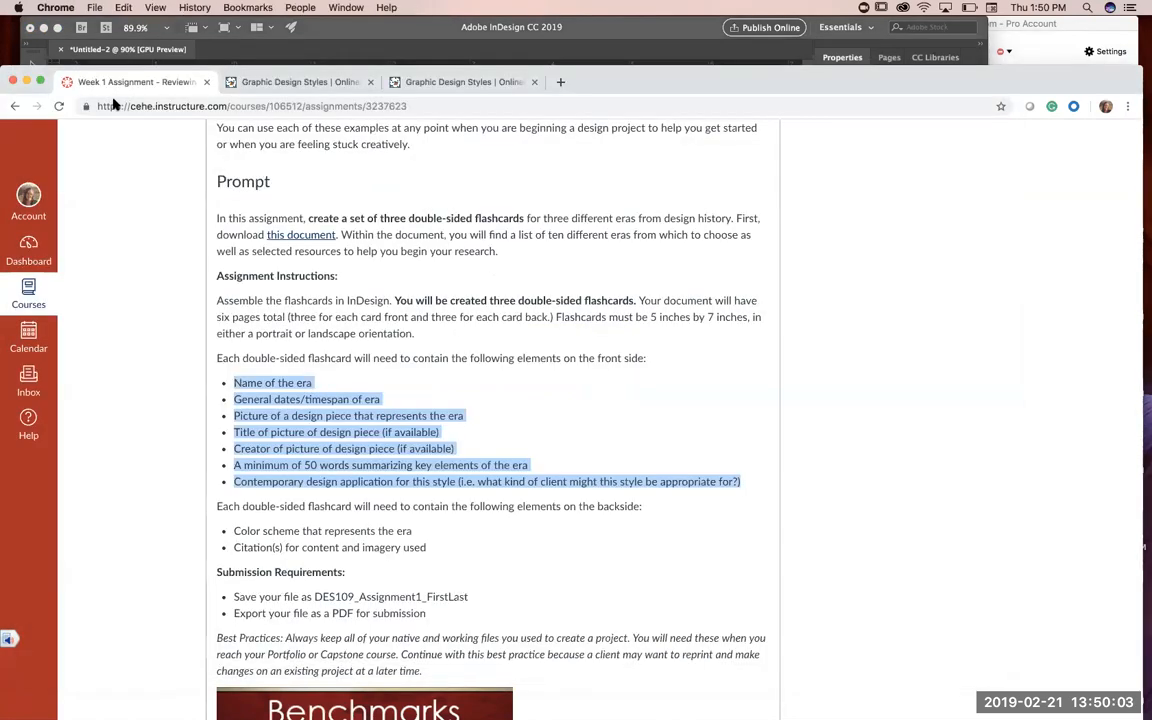
click(463, 84)
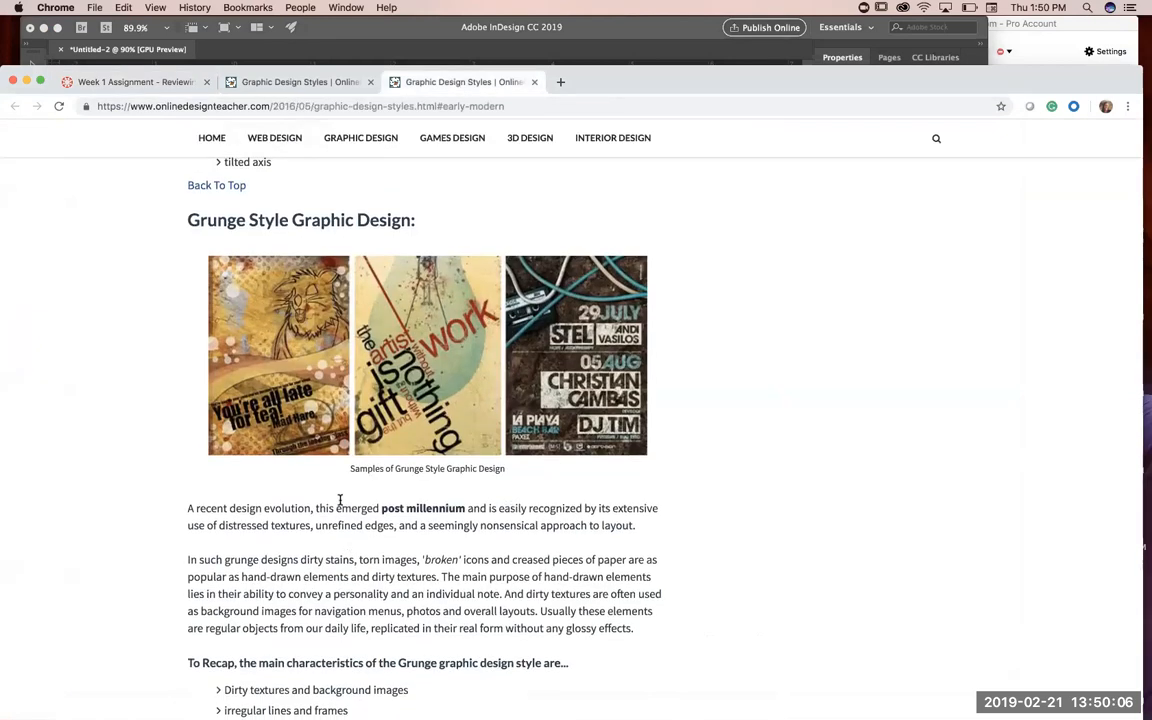
scroll(339, 504, down, 2)
drag(318, 488, 352, 539)
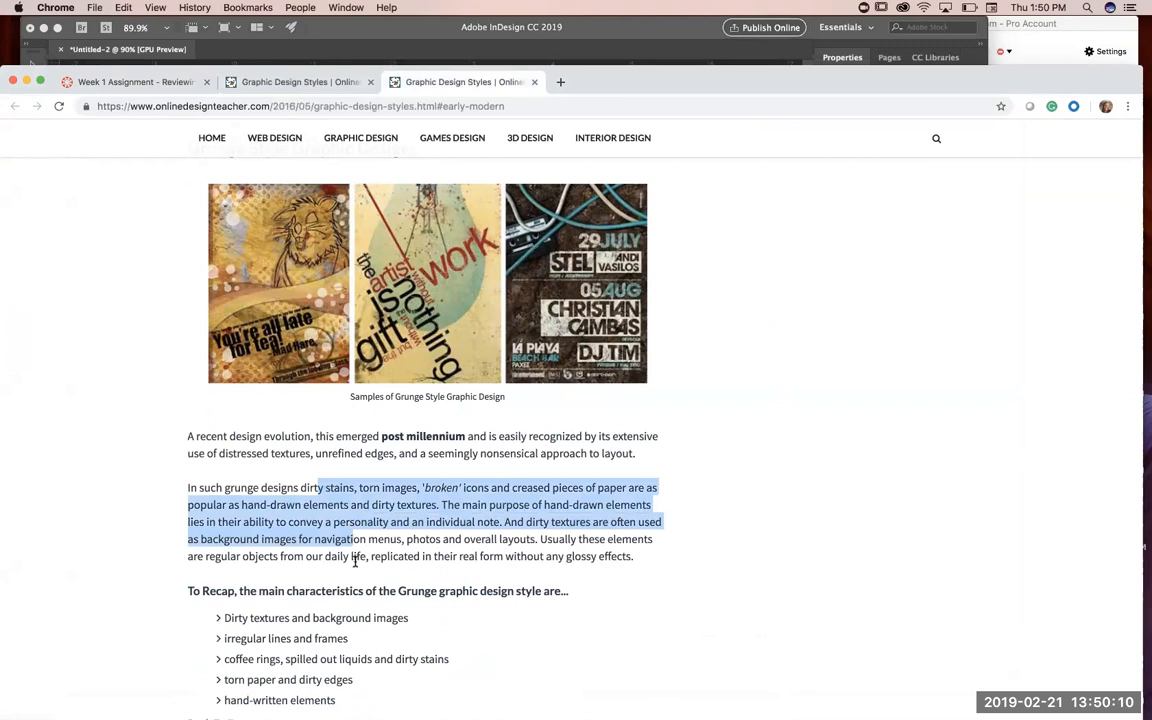
scroll(366, 625, down, 2)
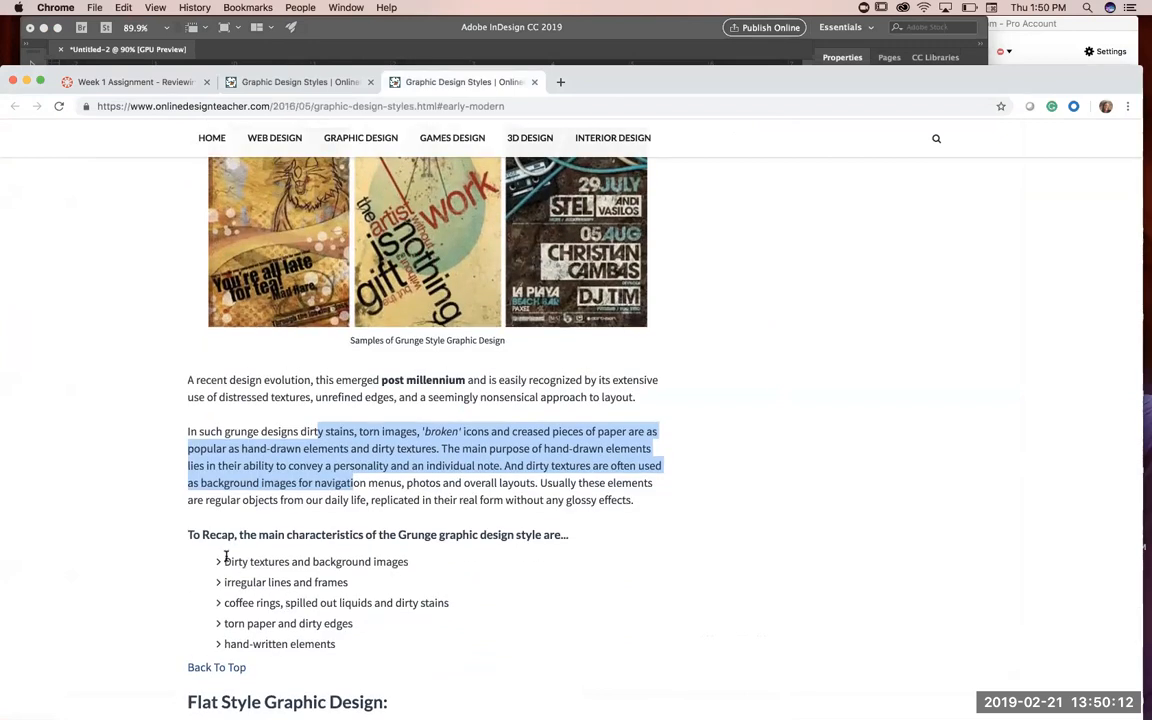
click(396, 480)
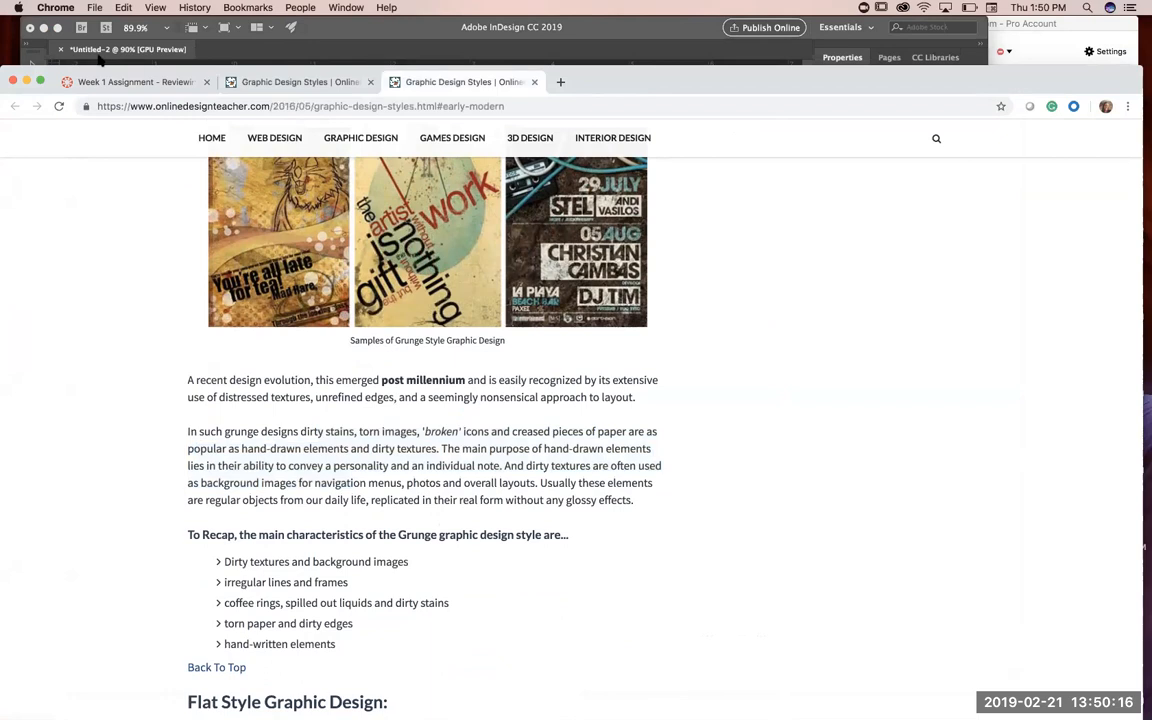
Step: Return to InDesign, move the text frame lower on the page and place the poster at about X 2.21 in, Y 0.5 in
click(620, 27)
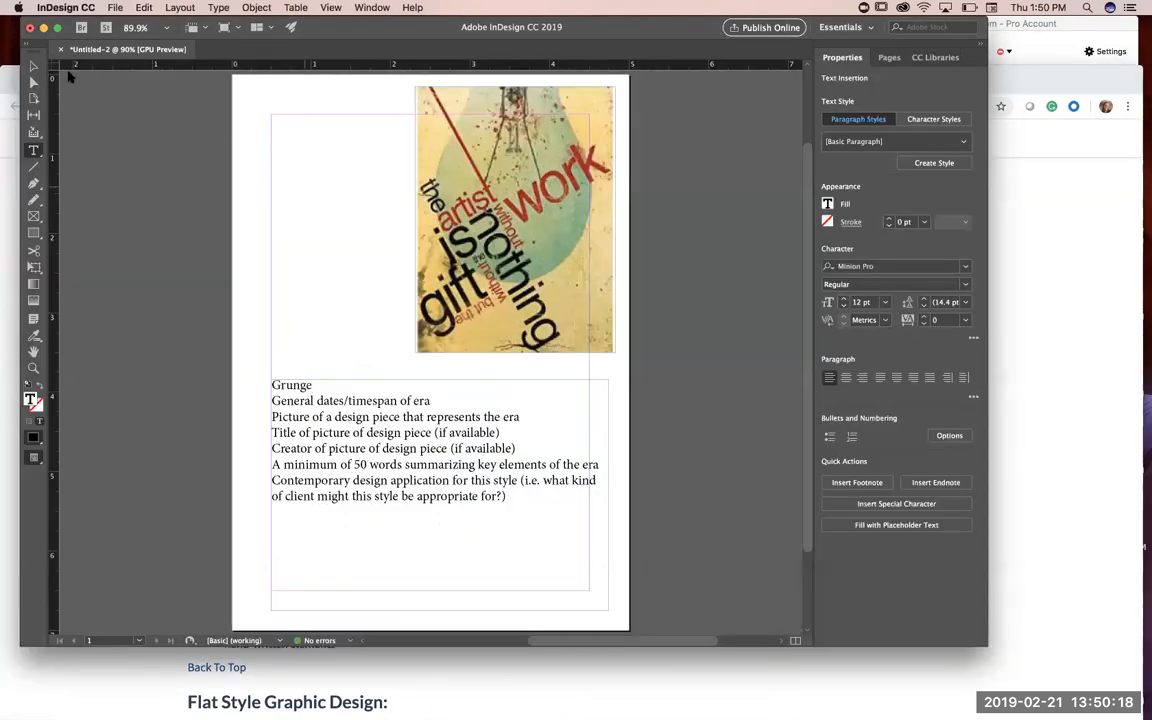
click(33, 66)
mouse_move(459, 168)
mouse_down()
mouse_move(404, 164)
mouse_move(414, 149)
mouse_move(459, 176)
mouse_up()
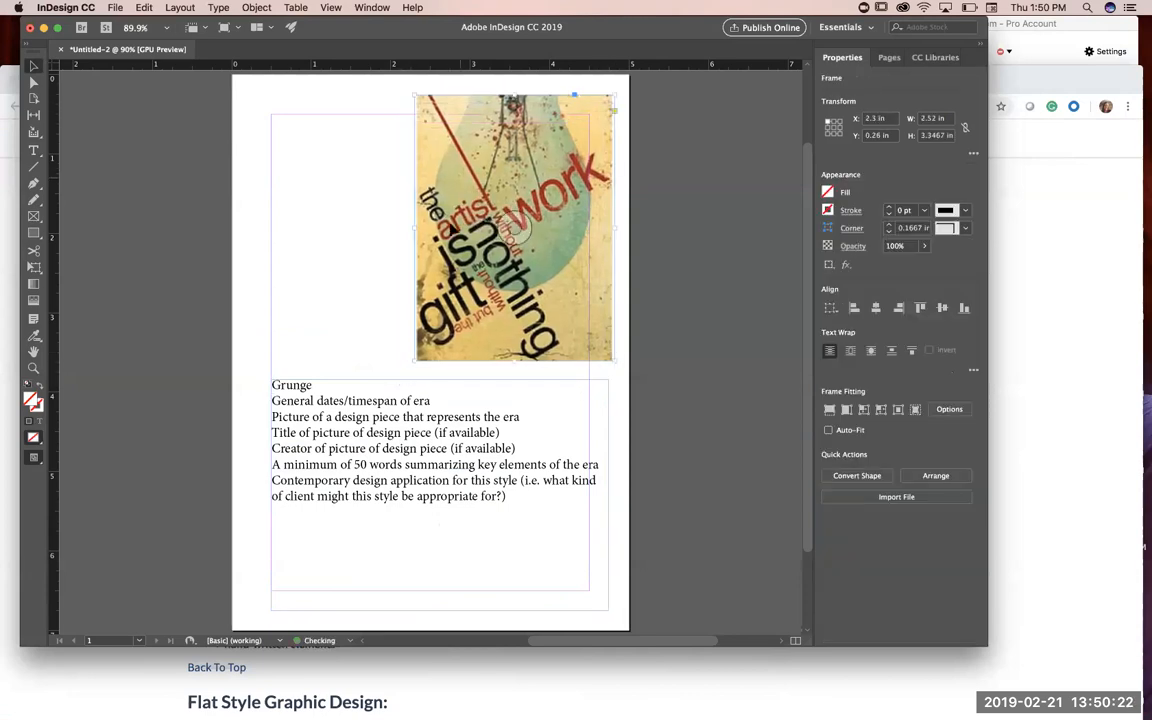
drag(333, 434, 322, 487)
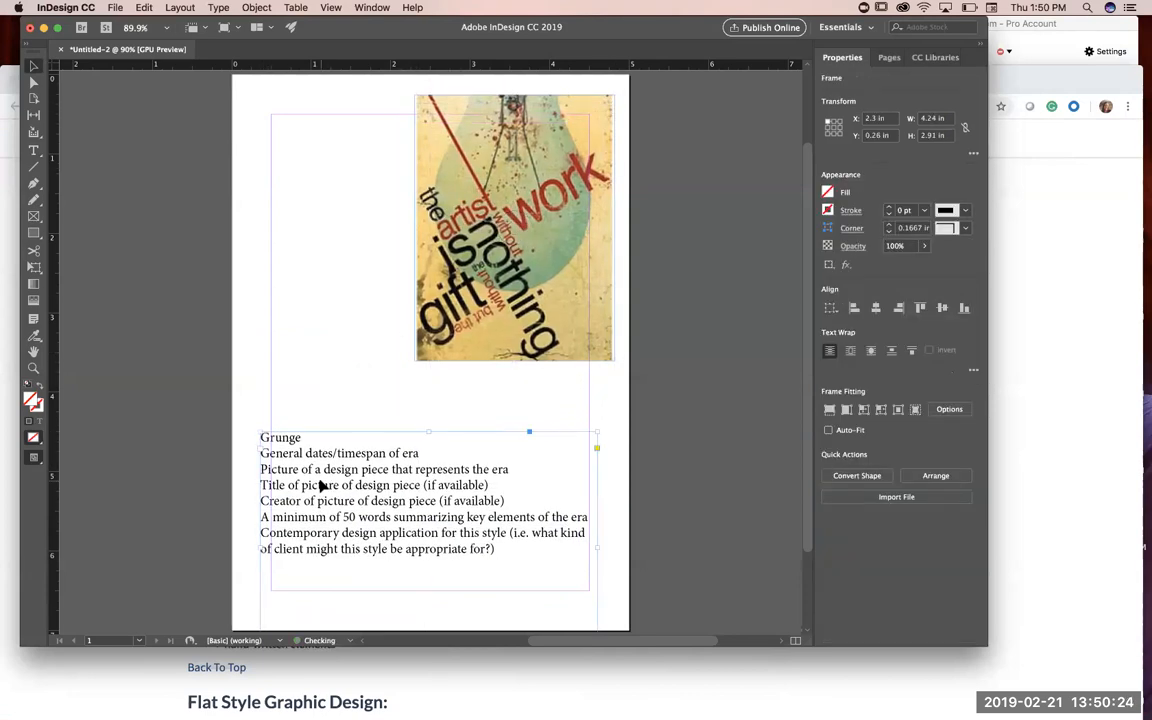
mouse_move(496, 239)
mouse_down()
mouse_move(486, 285)
mouse_move(478, 252)
mouse_move(489, 258)
mouse_up()
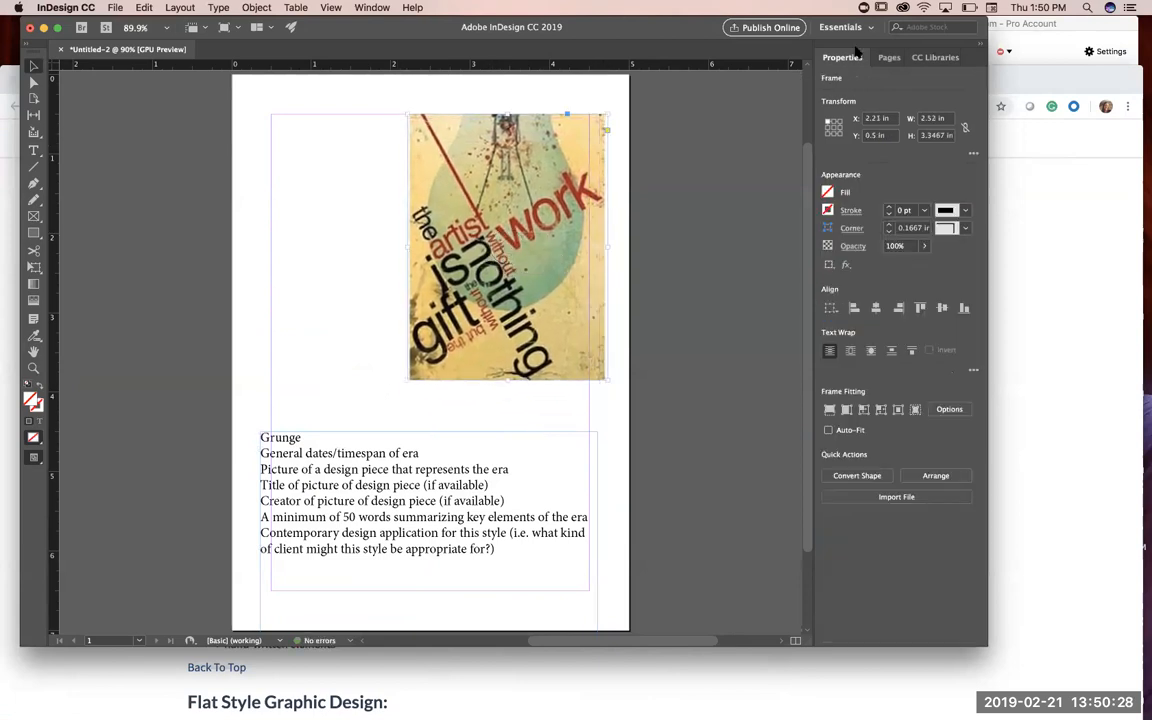
Step: Add a blank spread after page 1 from the None master, and delete page 3
click(887, 59)
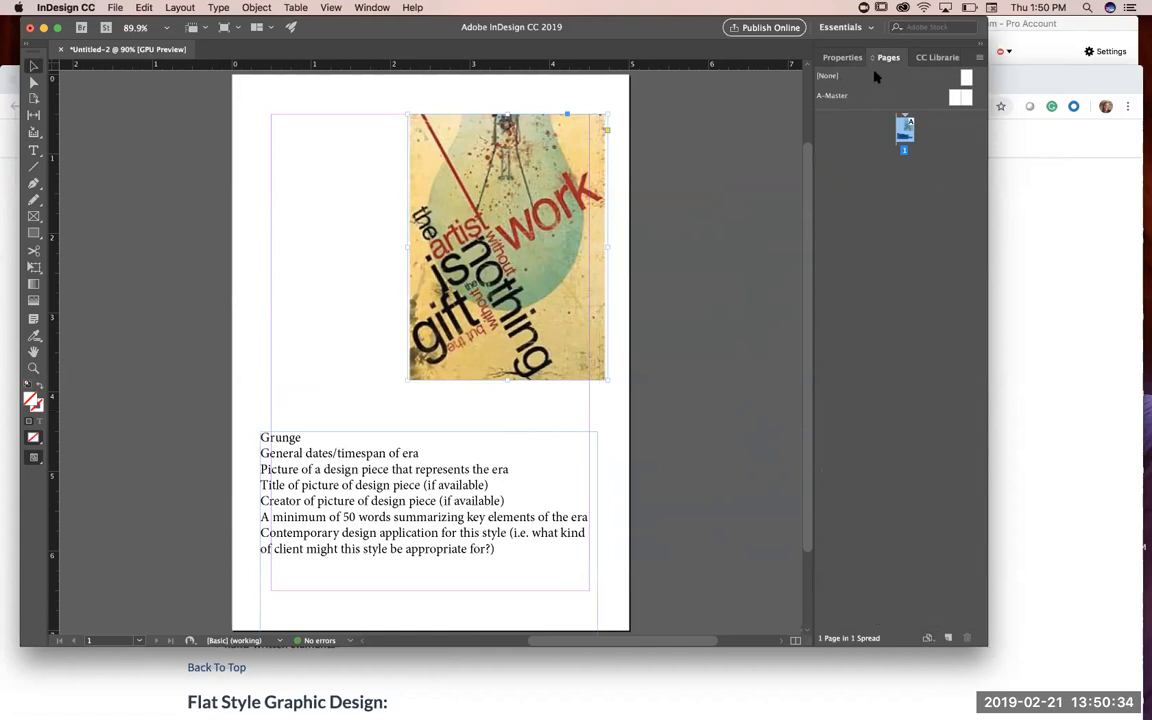
drag(967, 82, 920, 177)
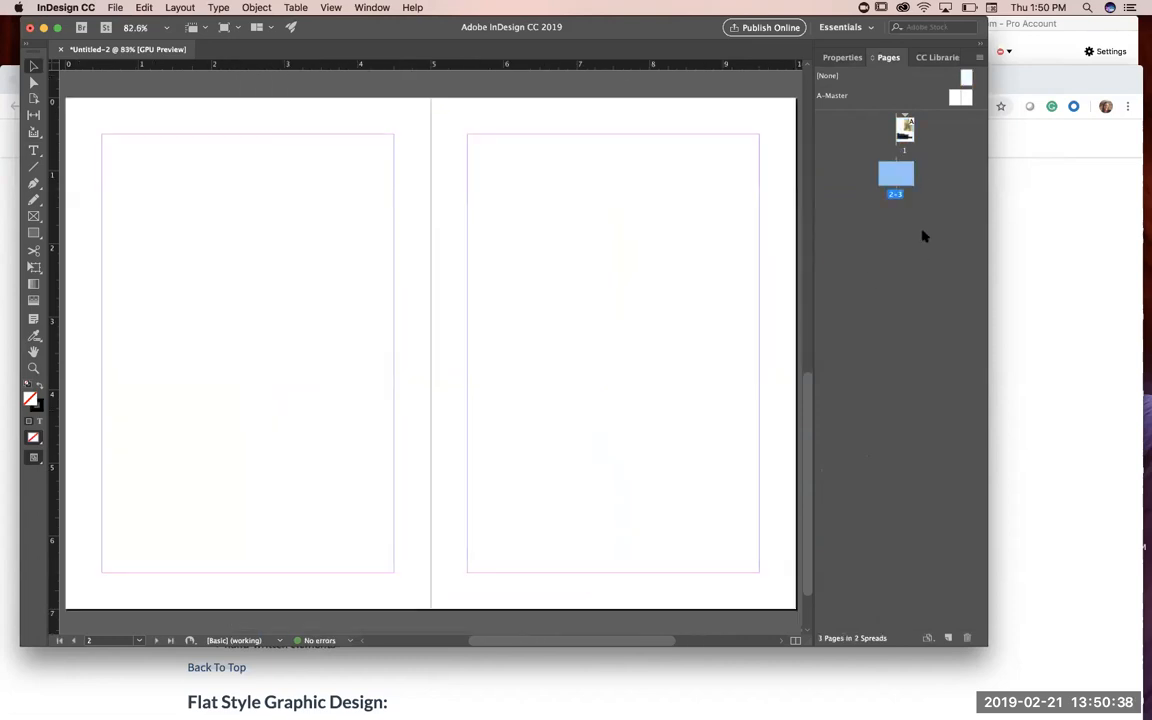
double_click(903, 180)
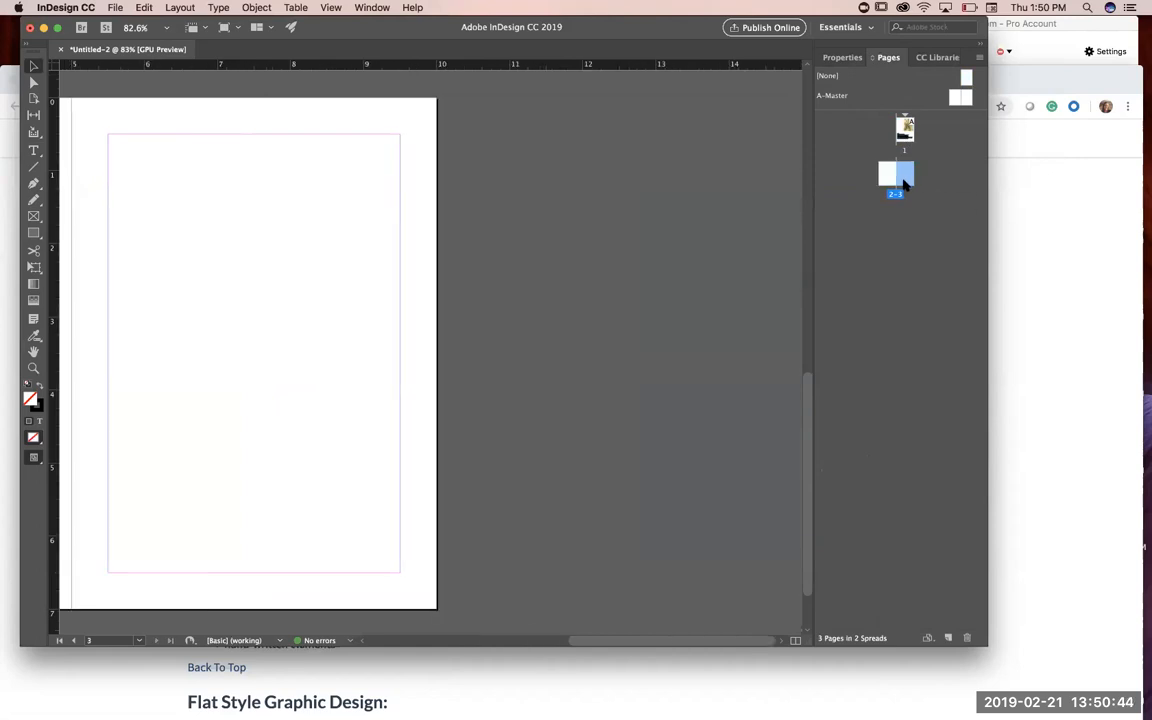
click(967, 638)
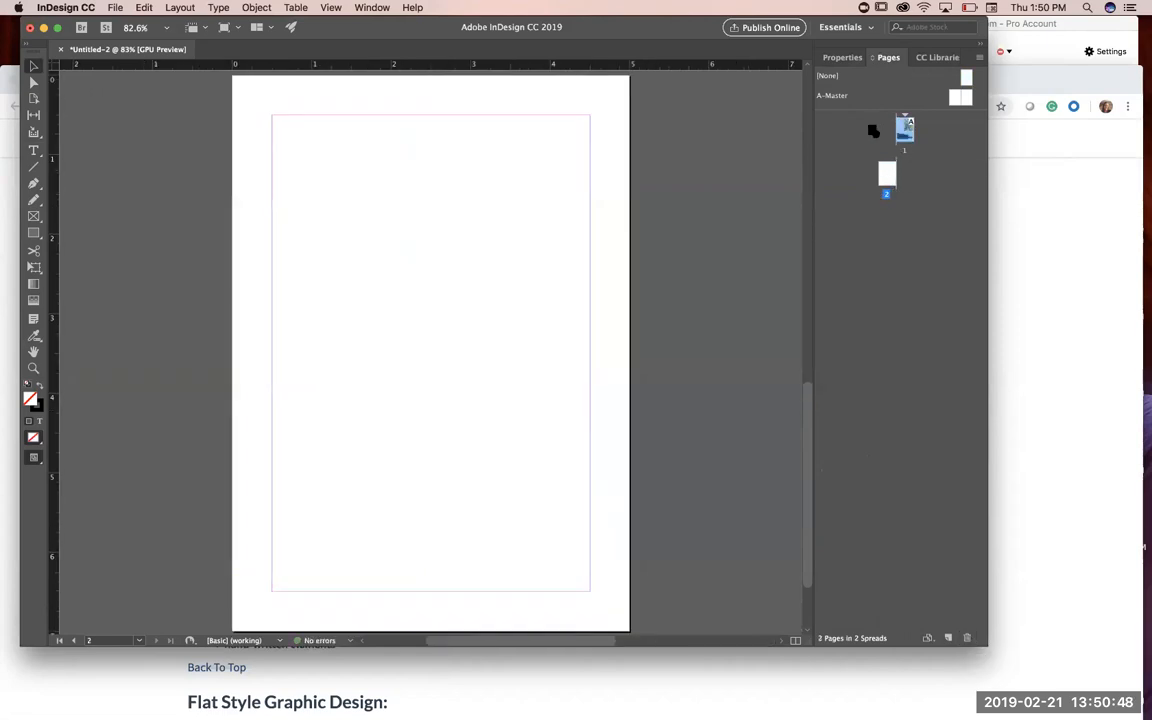
Step: Try rearranging page 2 next to page 1, and delete page 2 from the document
click(885, 178)
click(904, 128)
click(899, 172)
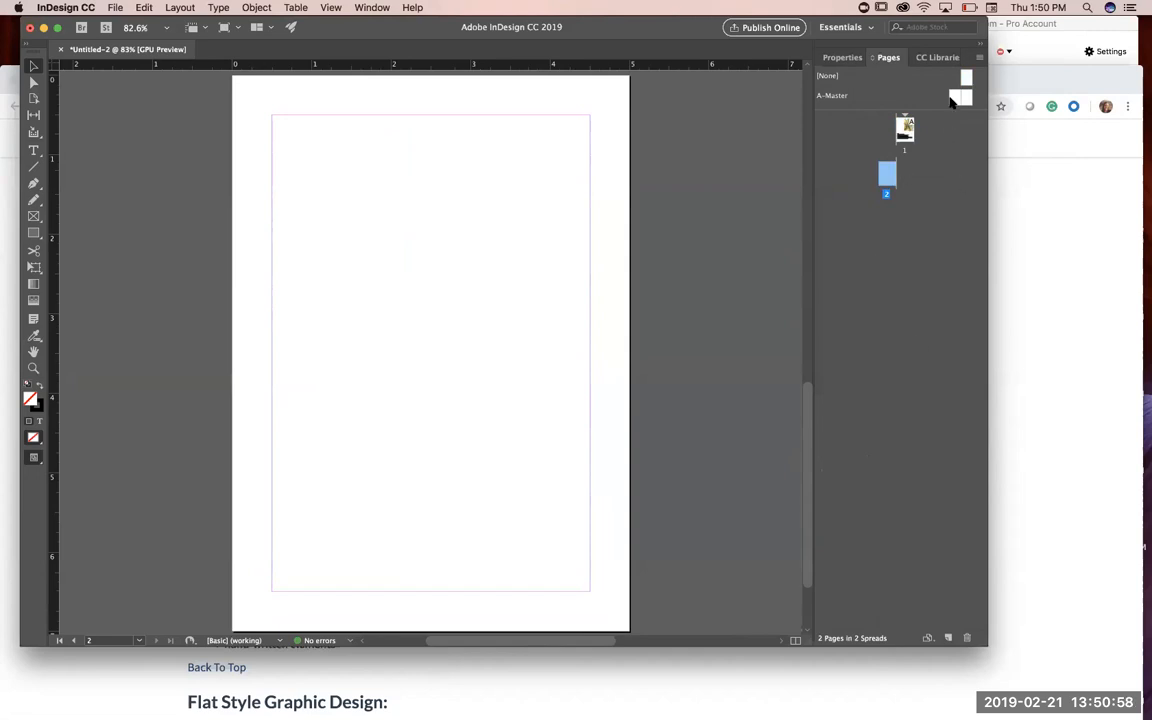
click(967, 77)
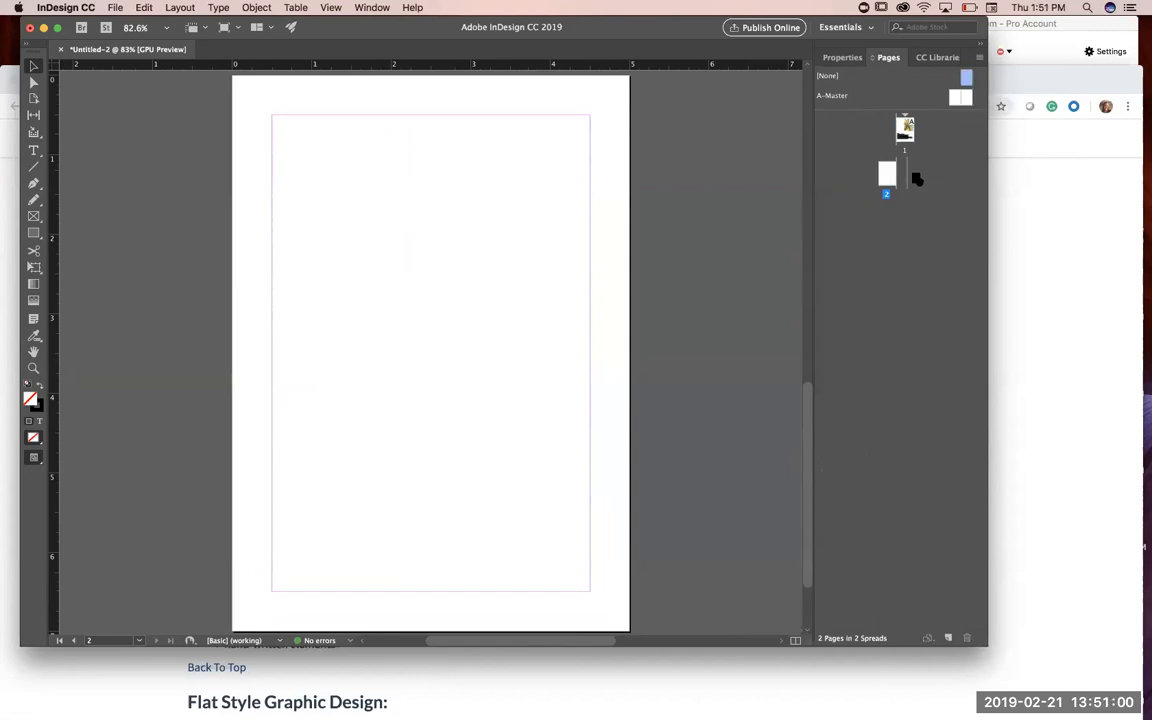
click(887, 175)
click(962, 638)
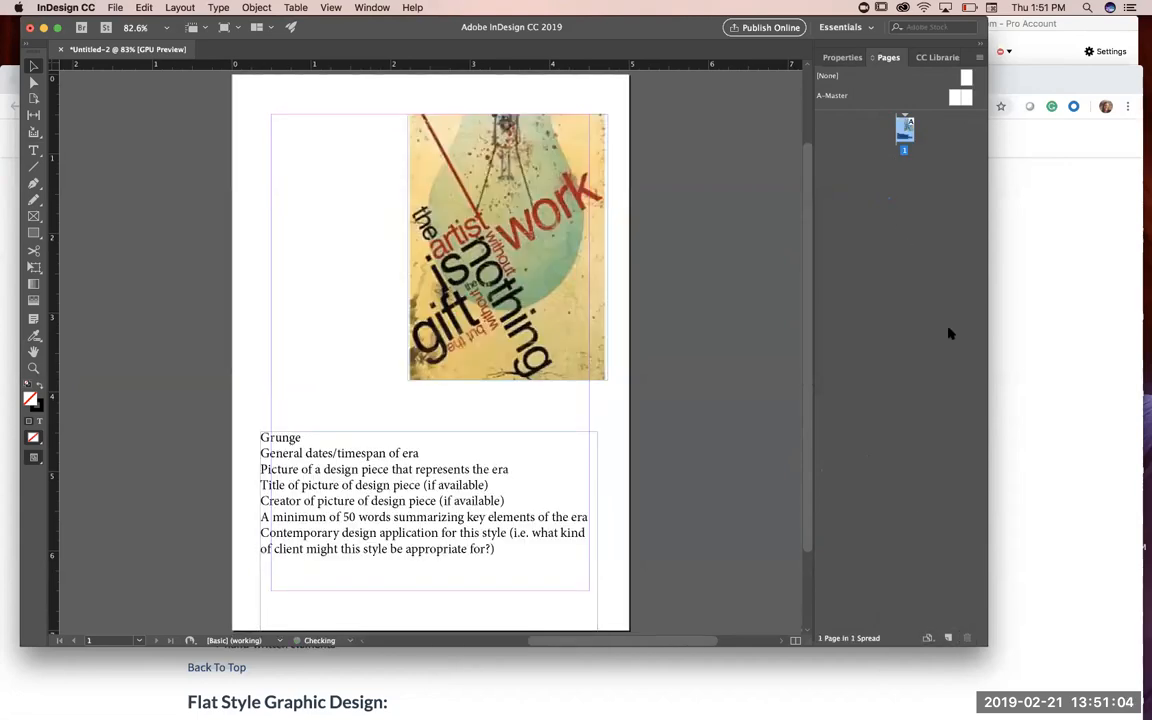
Step: Add two blank spreads, pages 2-3 and 4-5, from the None master, and delete page 5
drag(965, 78, 905, 200)
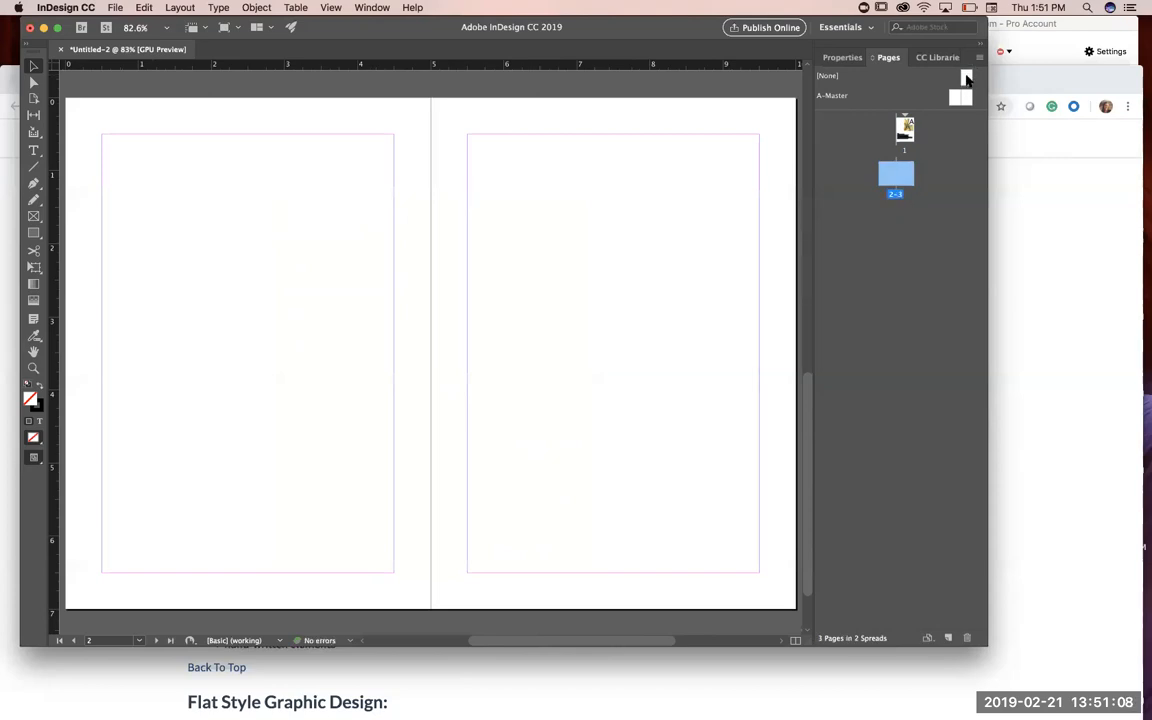
drag(966, 78, 904, 228)
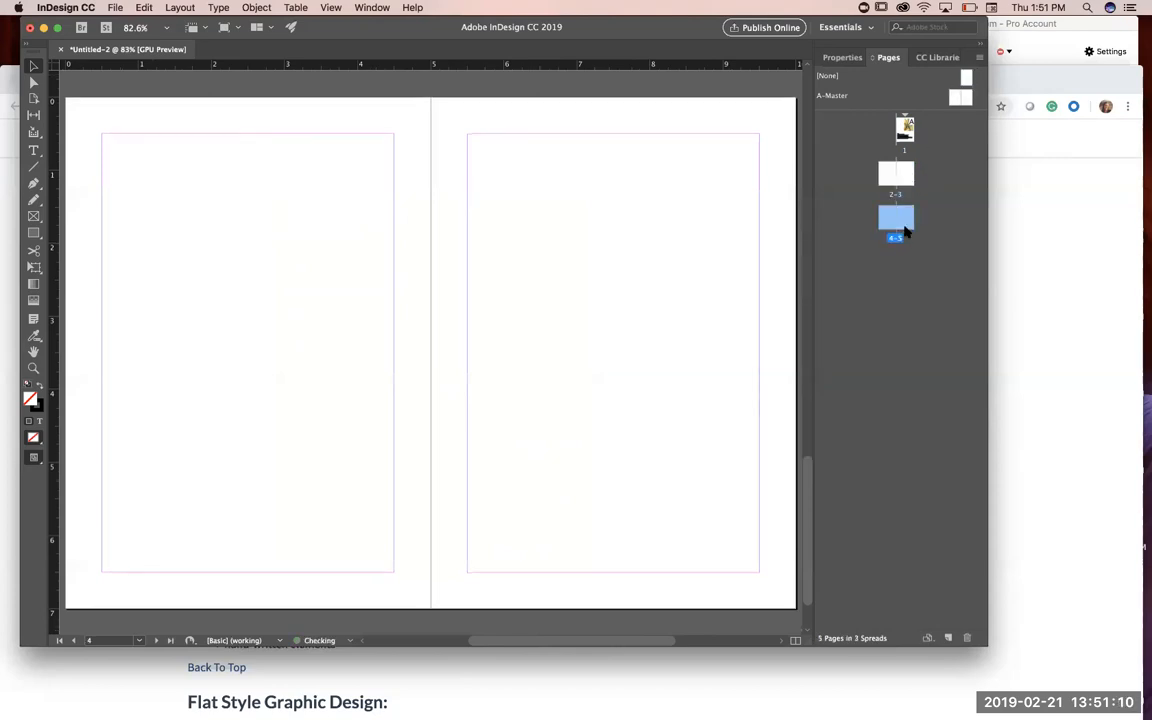
click(893, 175)
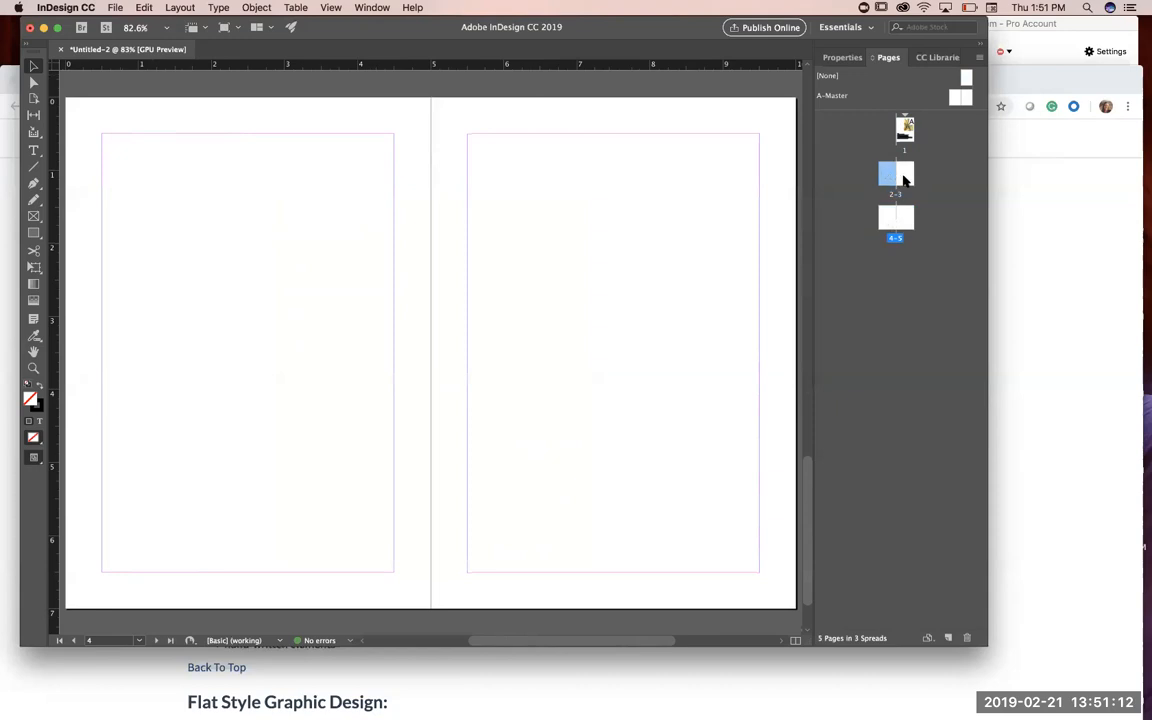
click(903, 178)
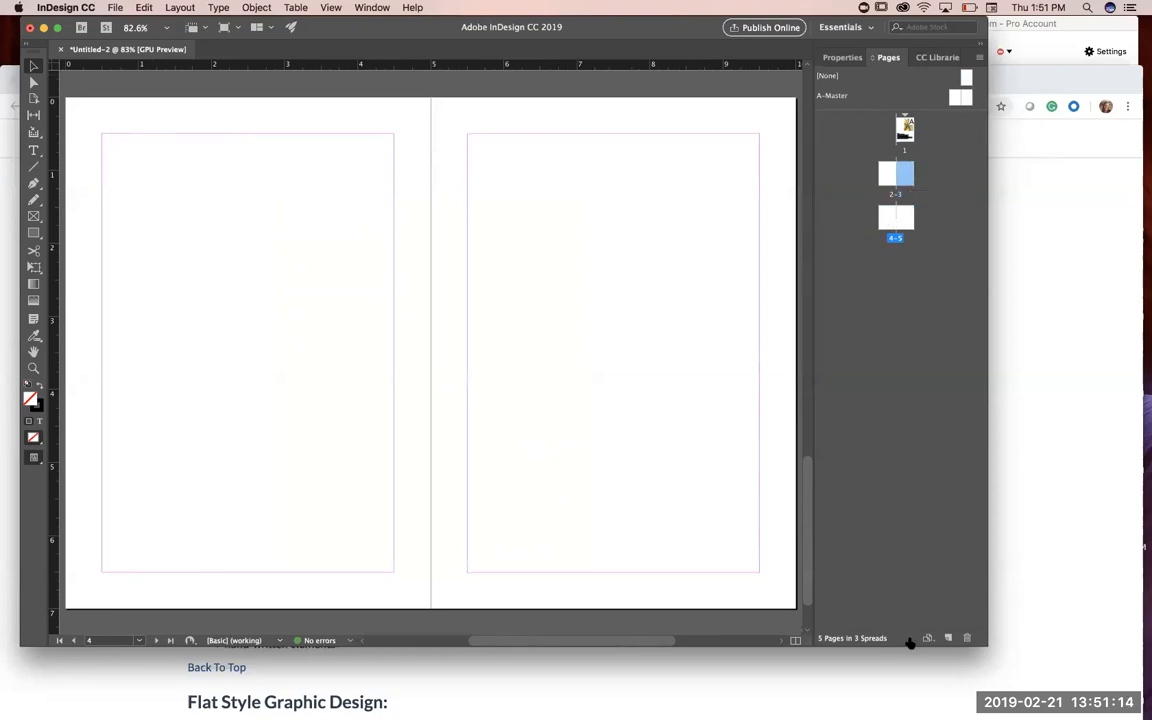
click(905, 218)
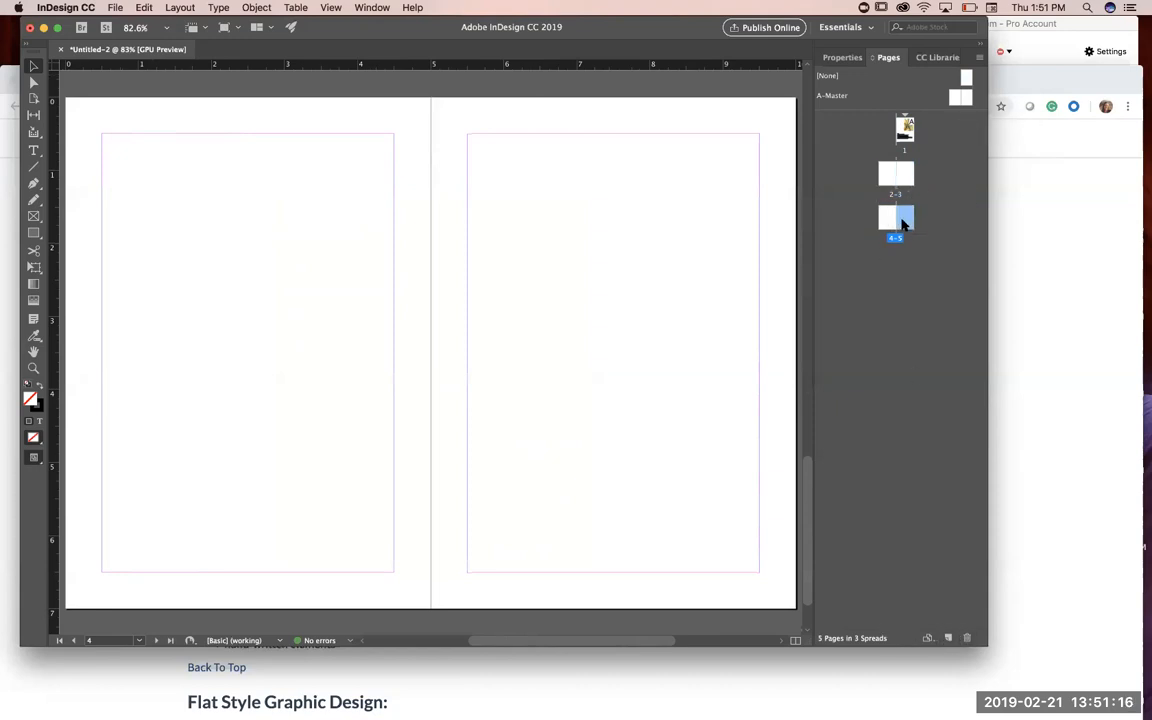
click(967, 638)
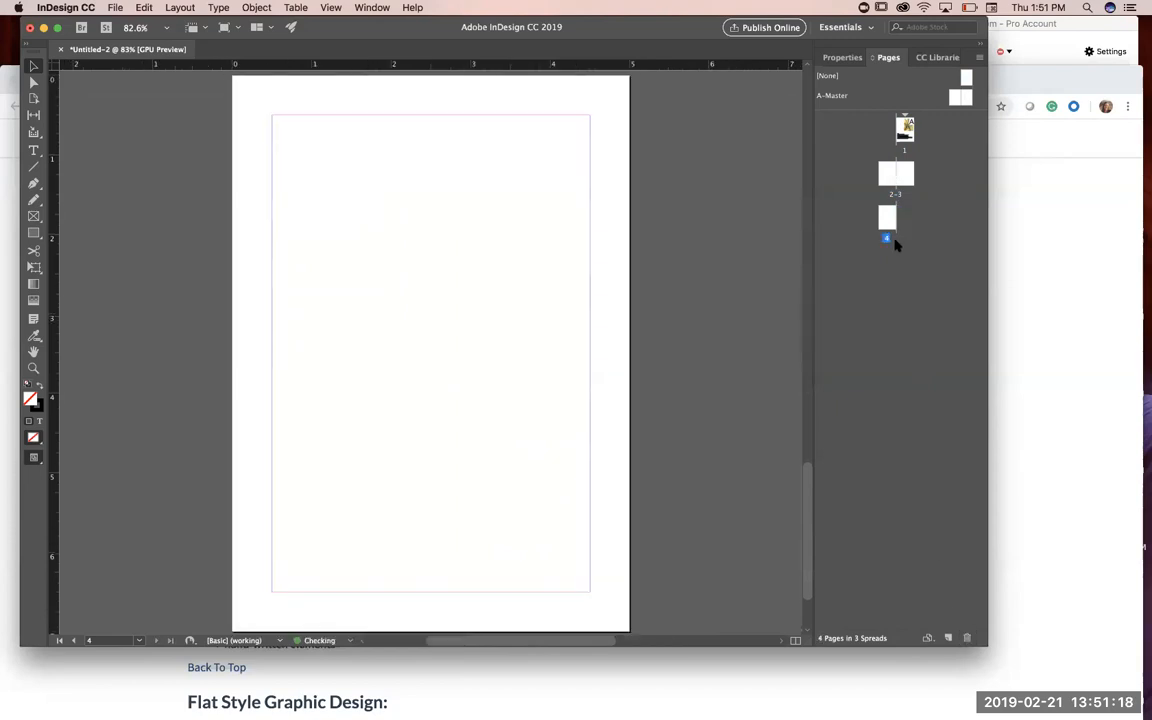
Step: Delete page 4, and delete page 2 from the 2-3 spread
click(967, 639)
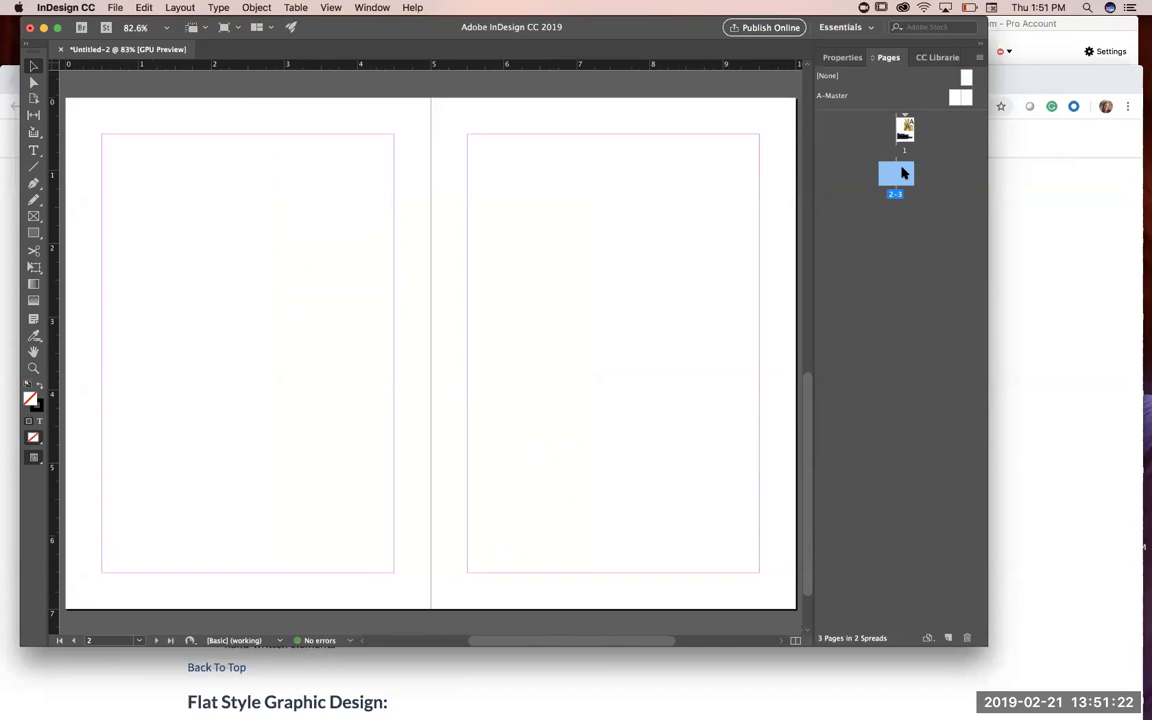
click(882, 247)
click(886, 174)
click(967, 638)
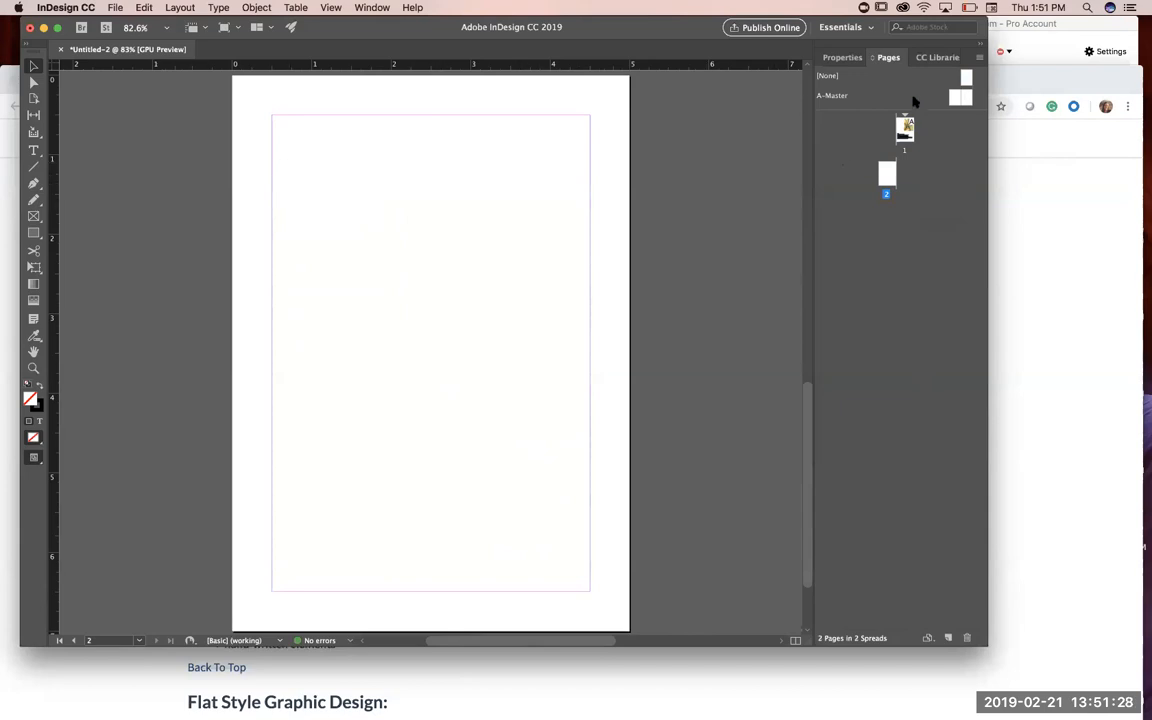
Step: View the page 1 card, read the flashcard backside requirements on the Week 1 assignment page in Chrome, and return to InDesign
double_click(905, 128)
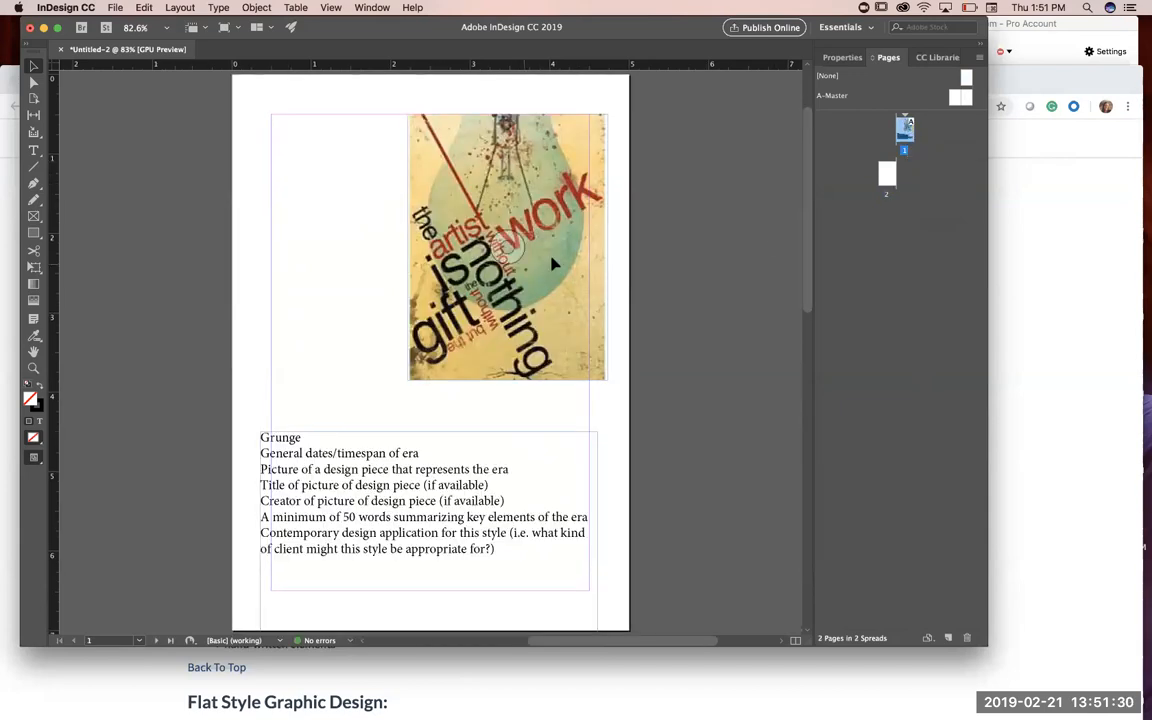
click(887, 180)
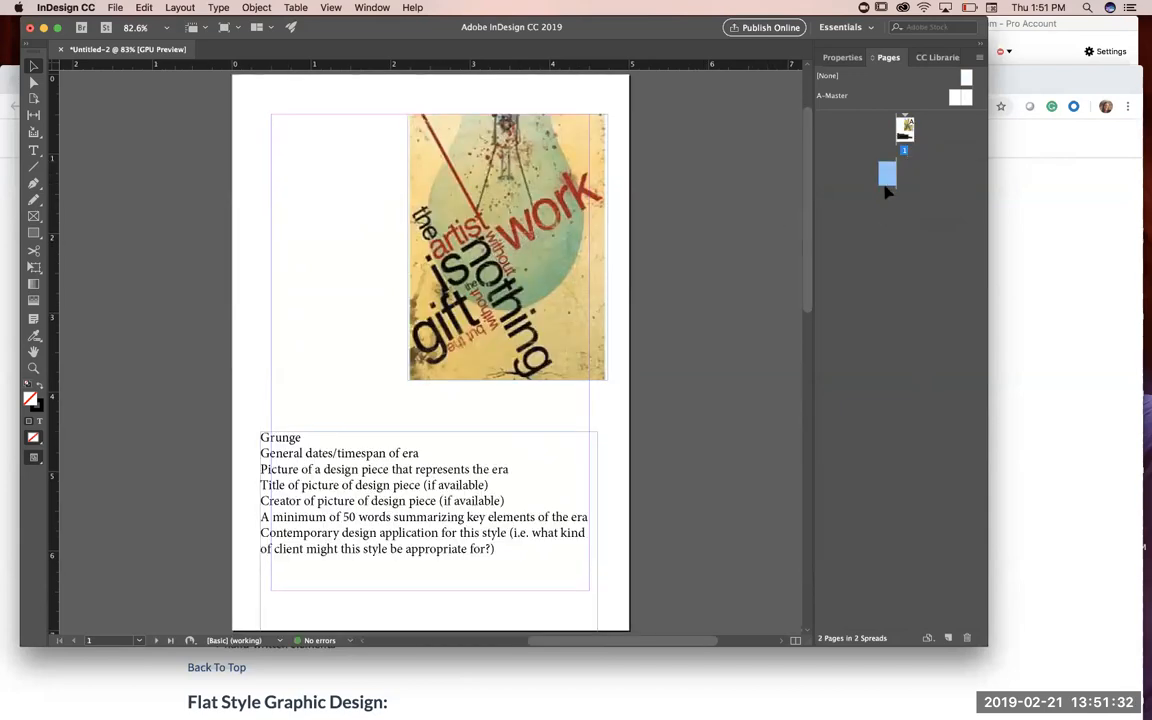
click(584, 677)
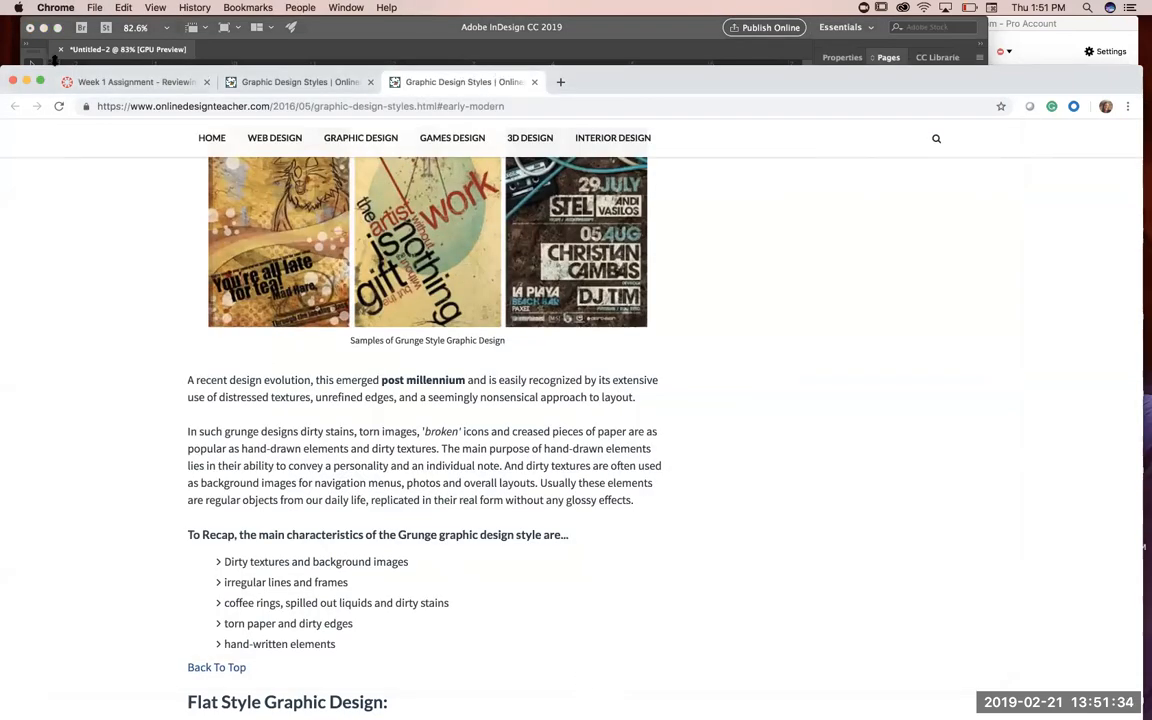
click(91, 86)
scroll(329, 514, down, 3)
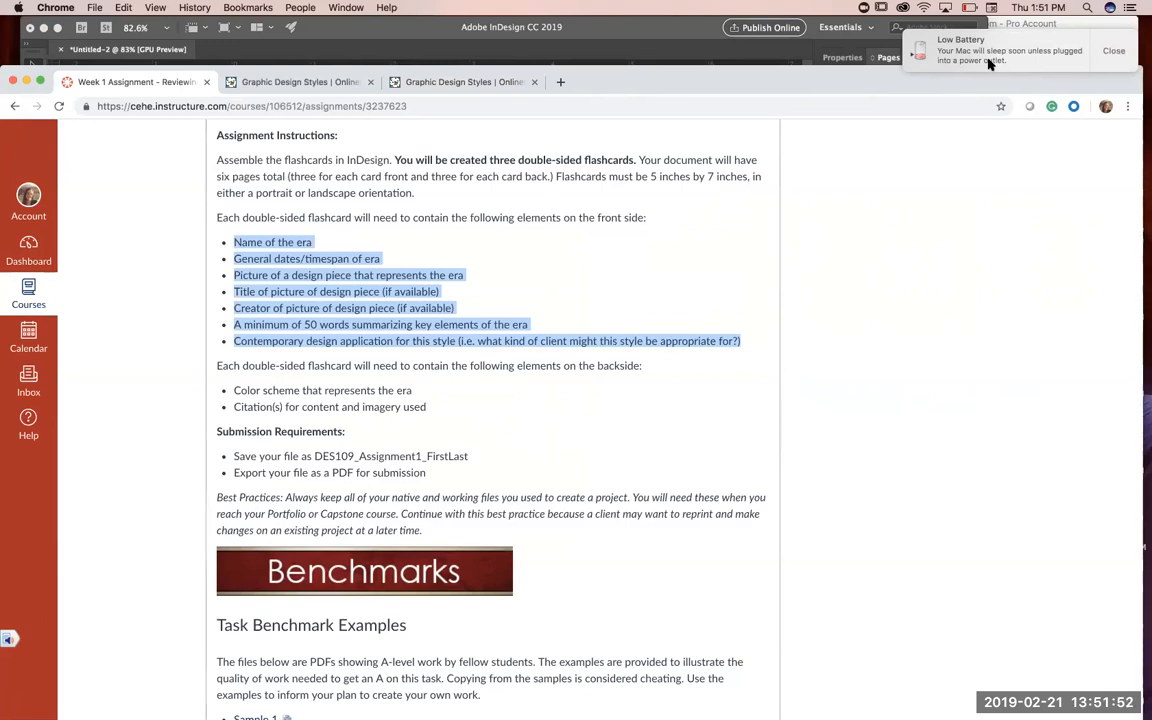
click(705, 30)
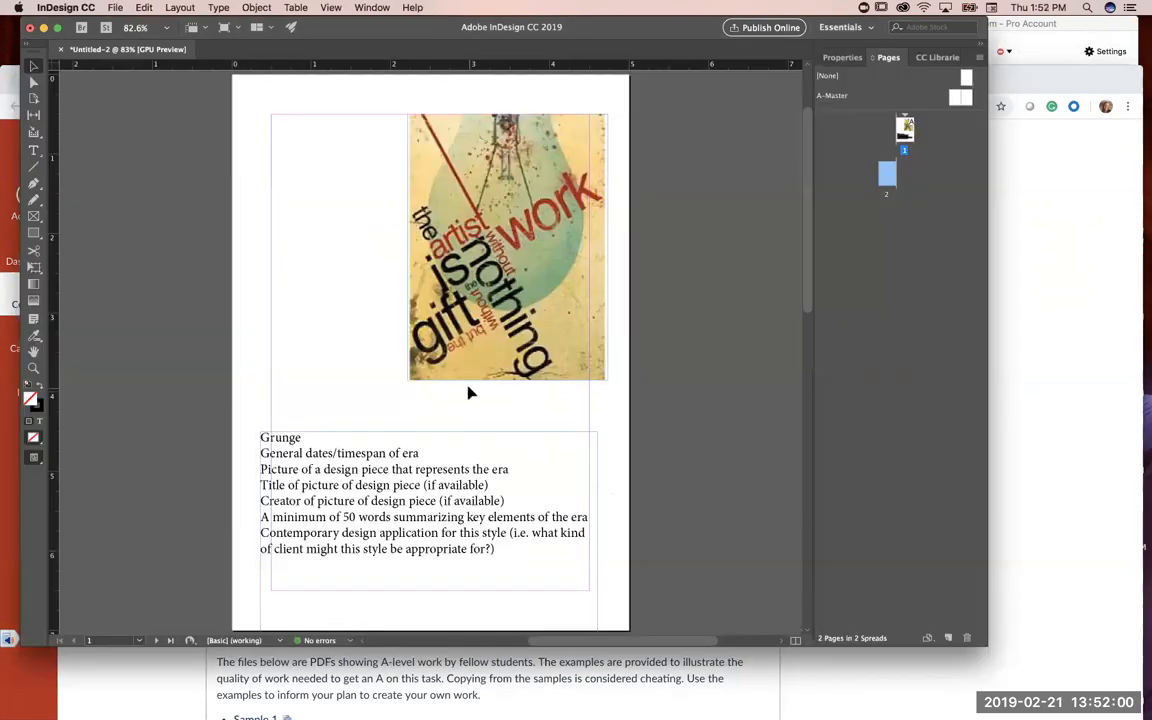
Step: Sample a color theme from the poster on page 1 with the Color Theme tool
double_click(887, 180)
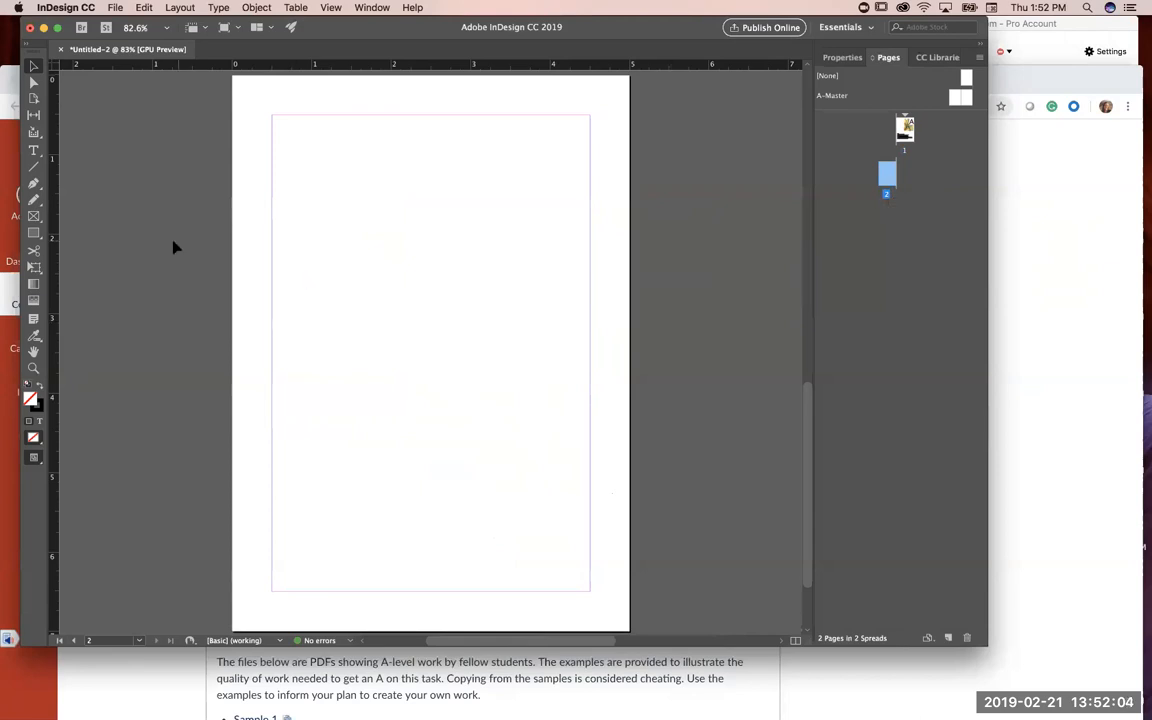
double_click(904, 136)
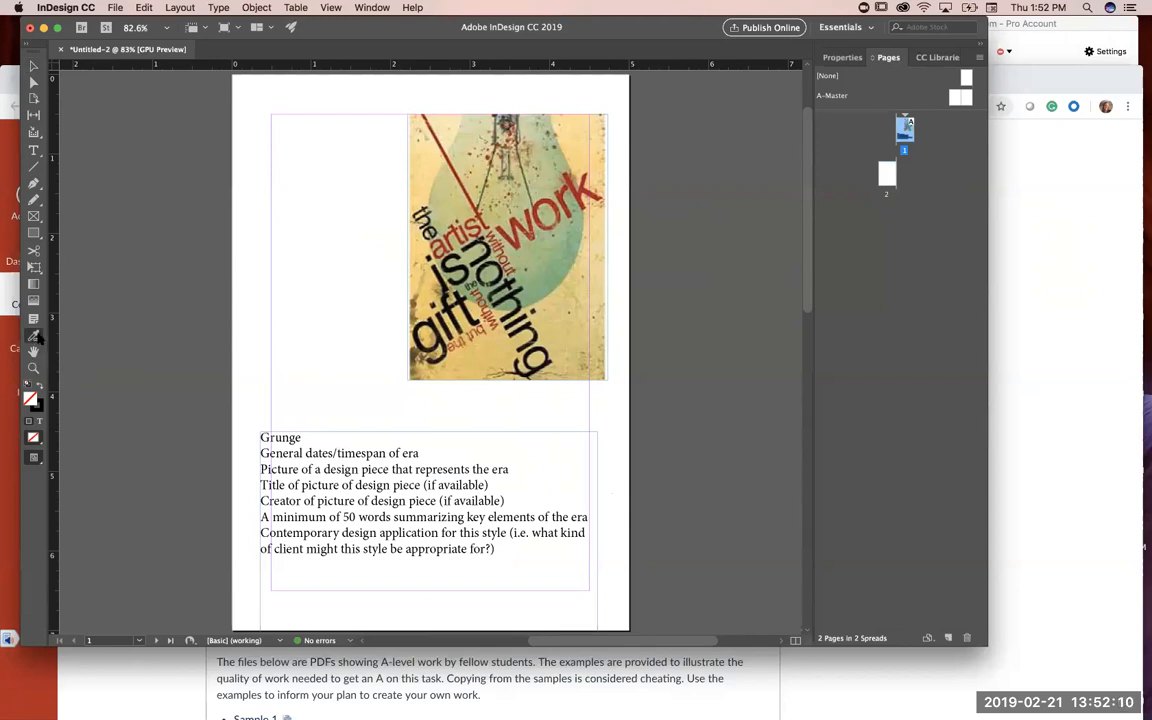
click(466, 183)
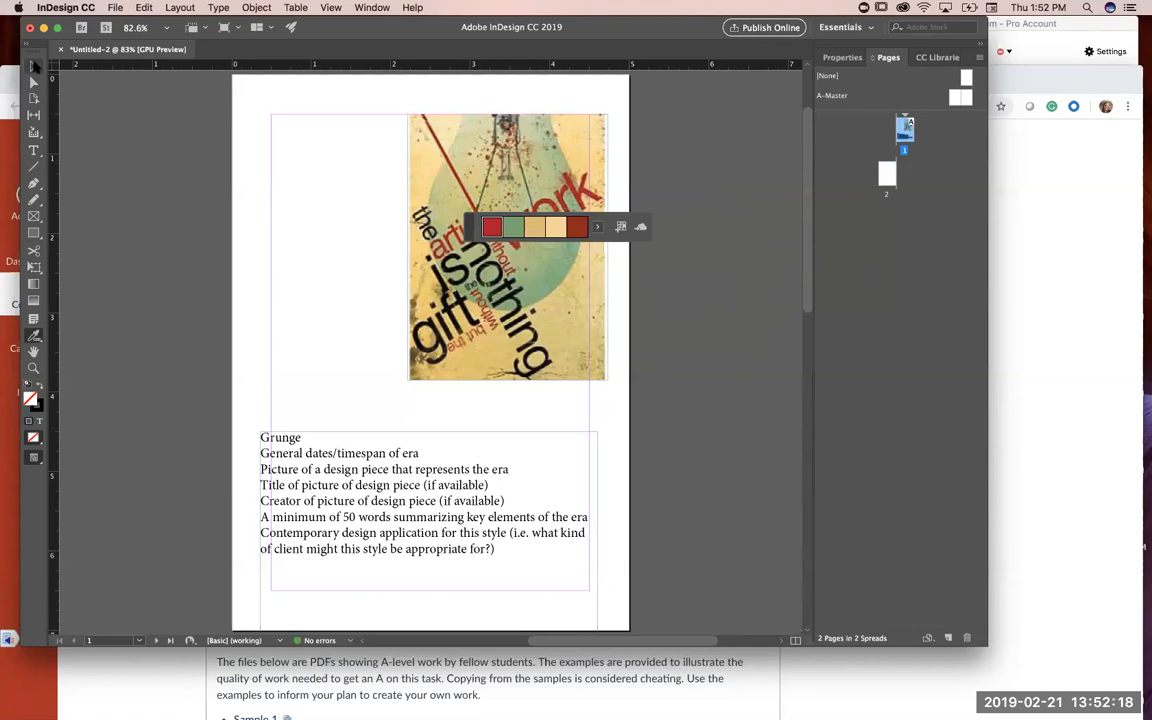
click(33, 66)
click(887, 176)
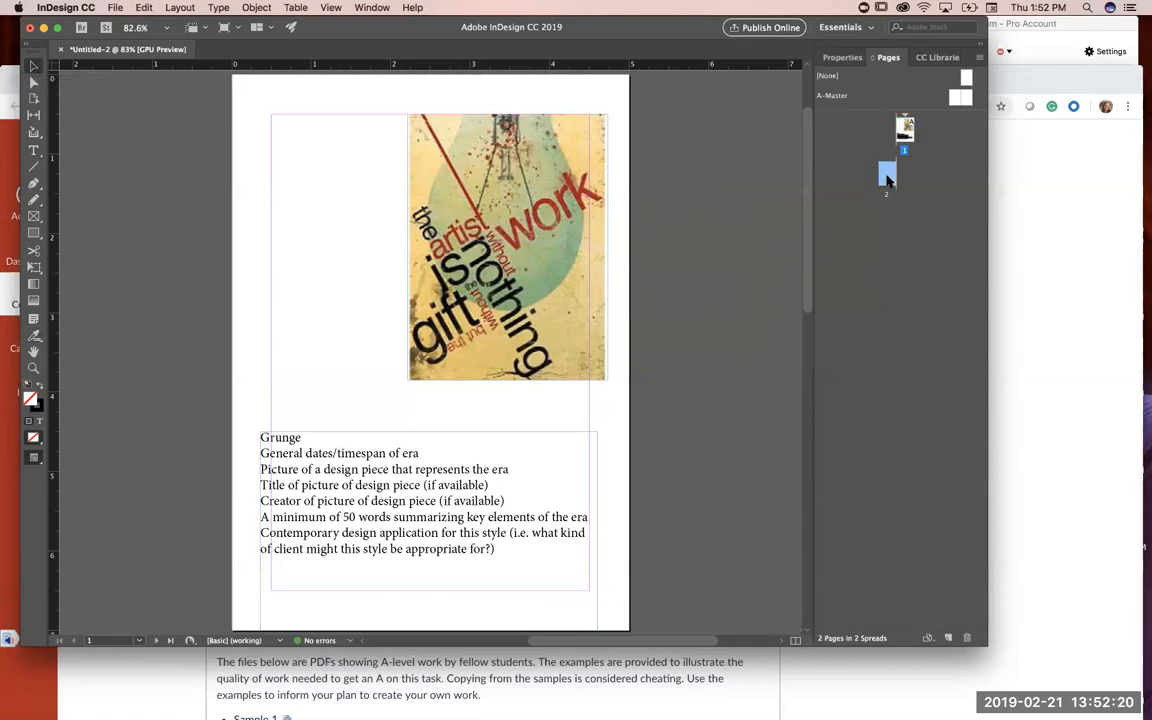
double_click(887, 176)
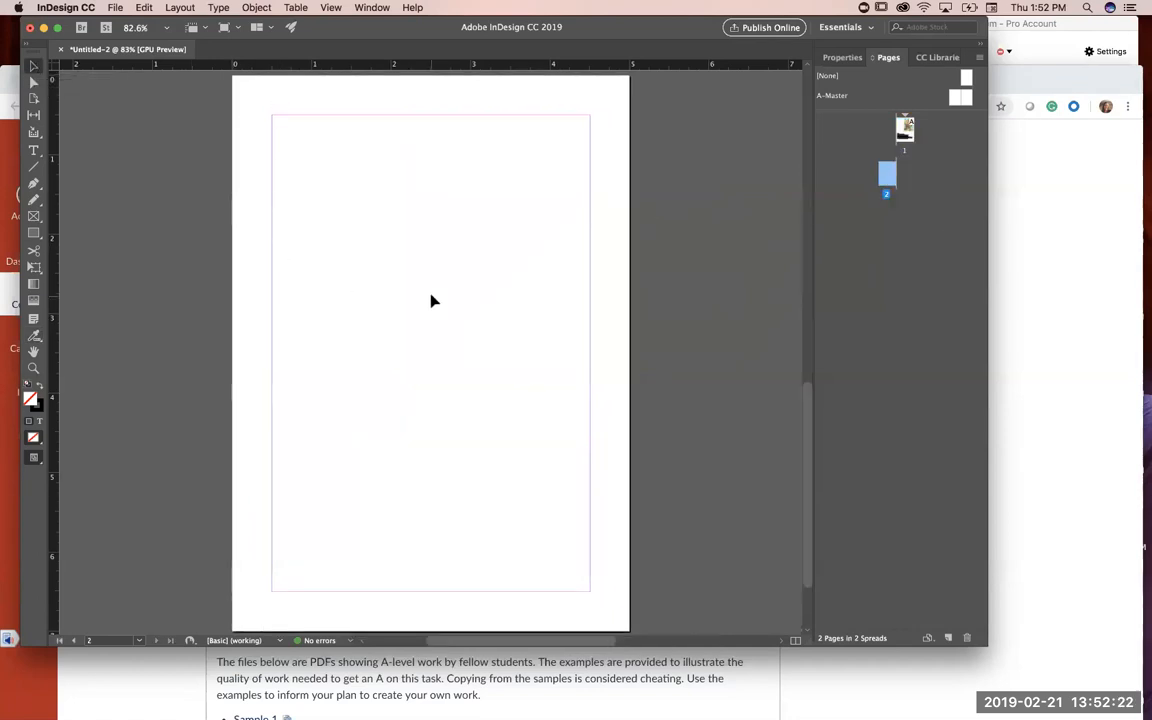
click(33, 232)
Step: Set the Grunge heading on page 1 in Bebas Neue at 30 pt
double_click(903, 130)
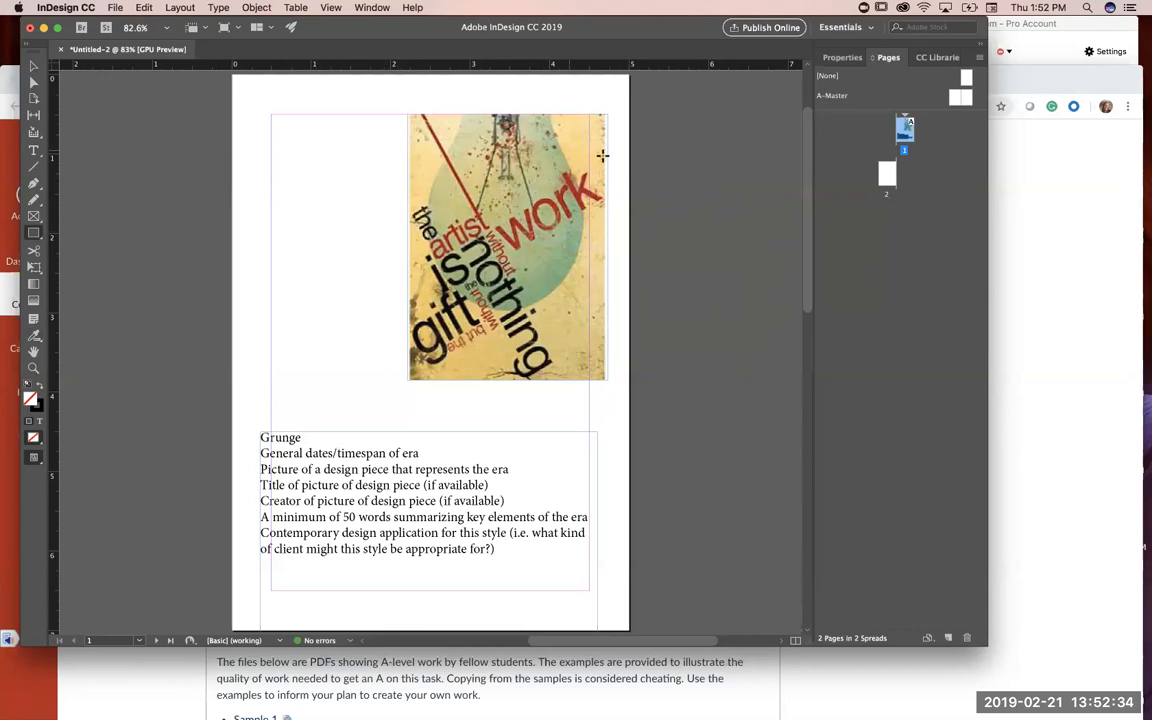
click(34, 150)
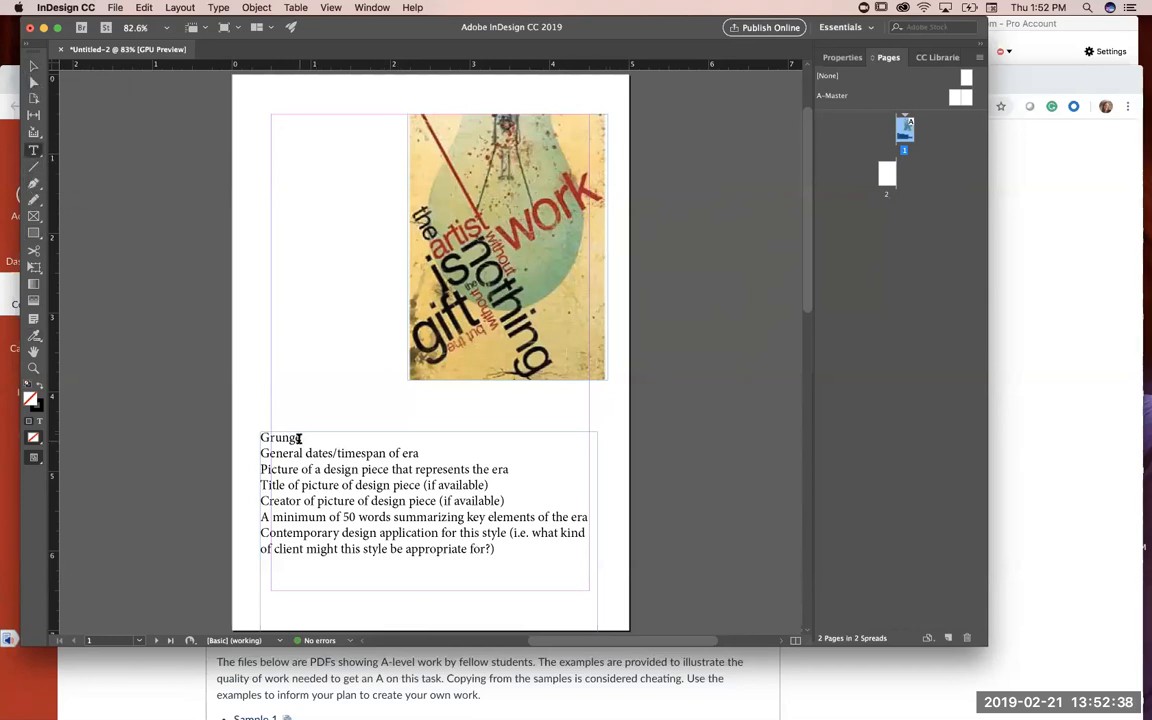
drag(299, 438, 255, 438)
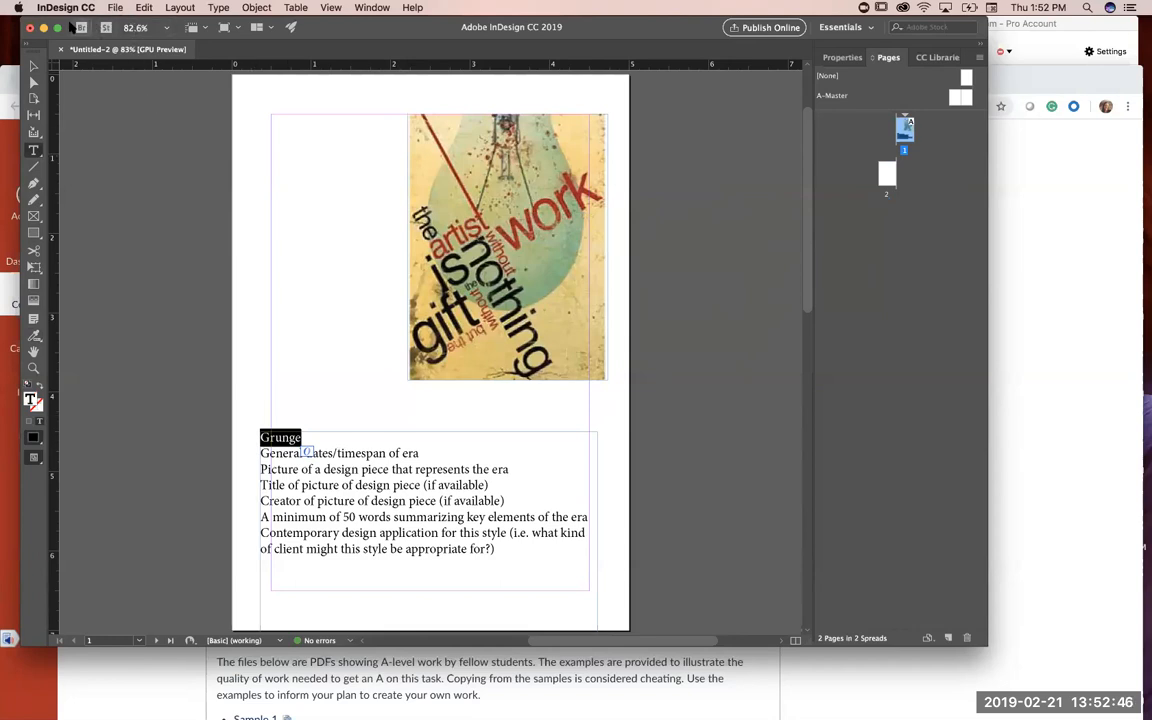
drag(63, 22, 63, 70)
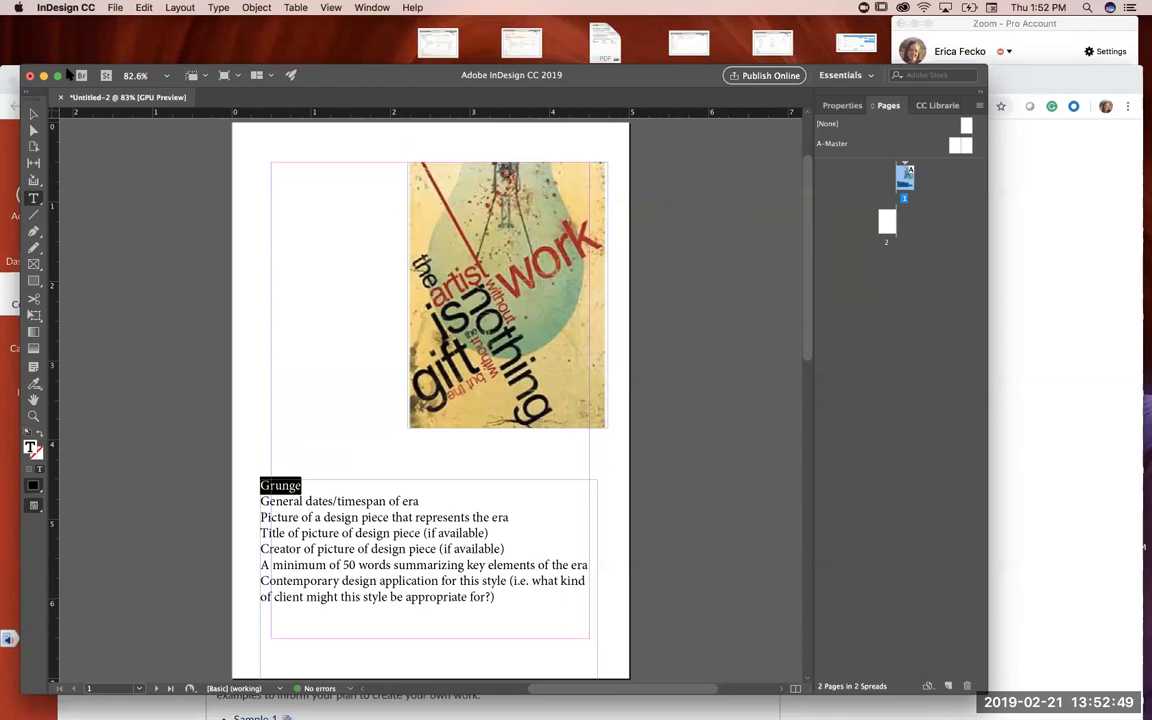
click(843, 108)
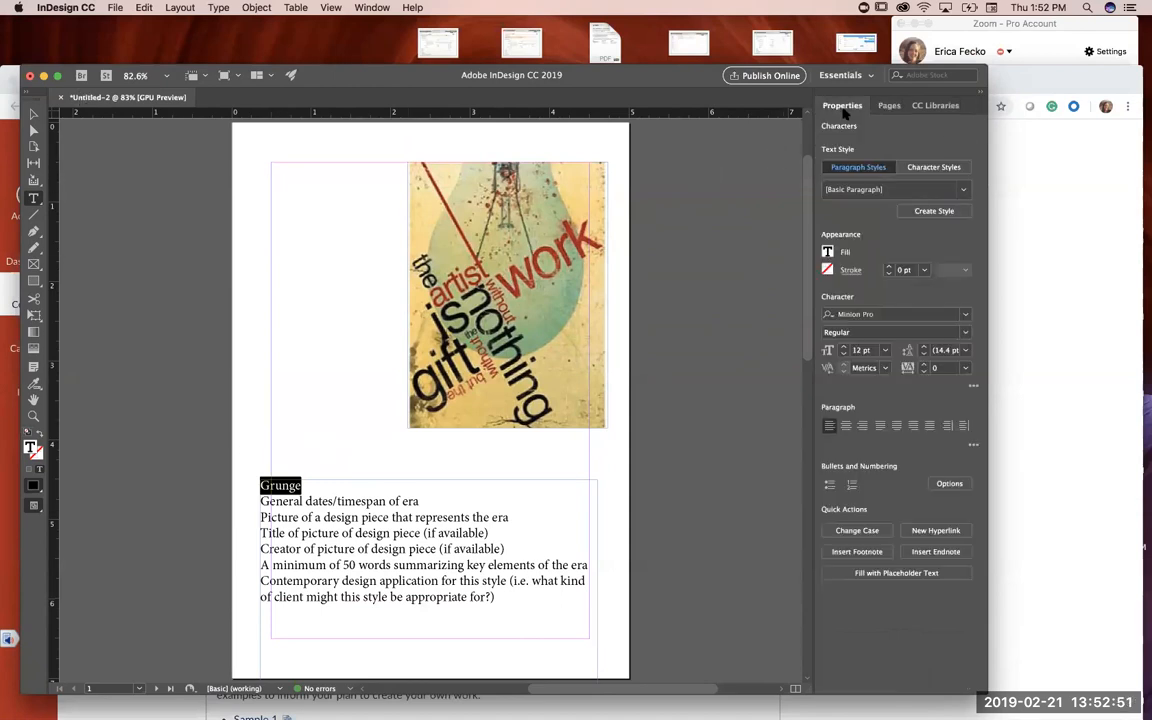
click(966, 317)
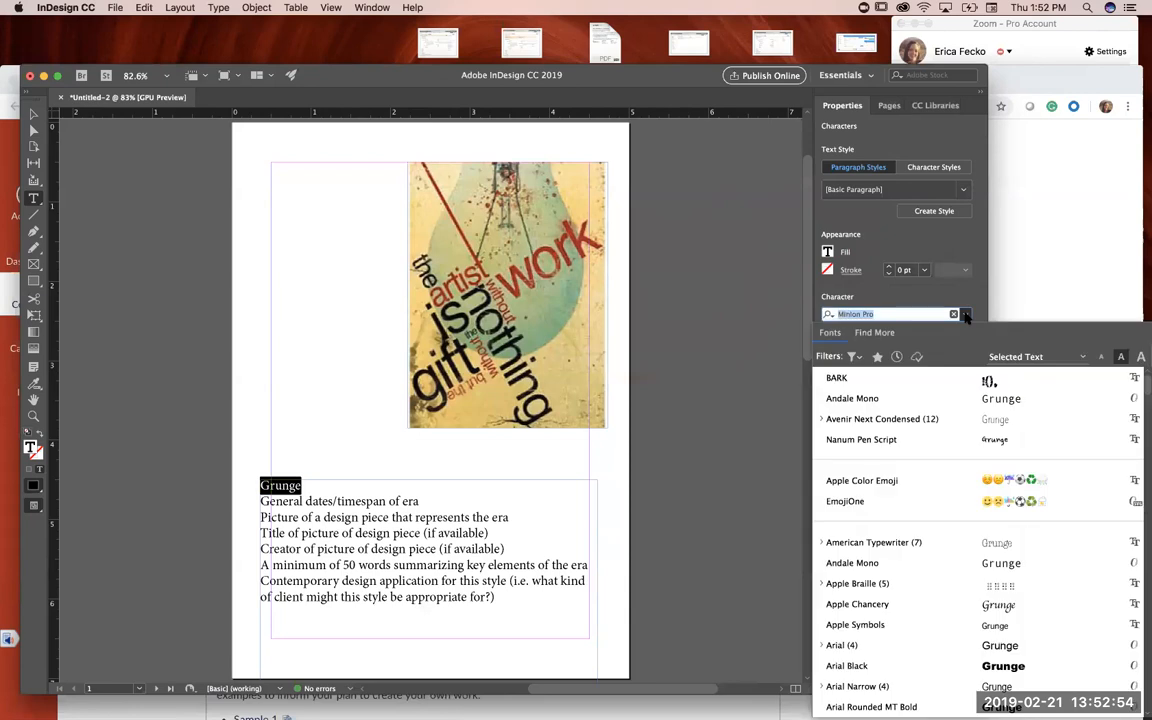
scroll(876, 612, down, 5)
scroll(878, 615, down, 1)
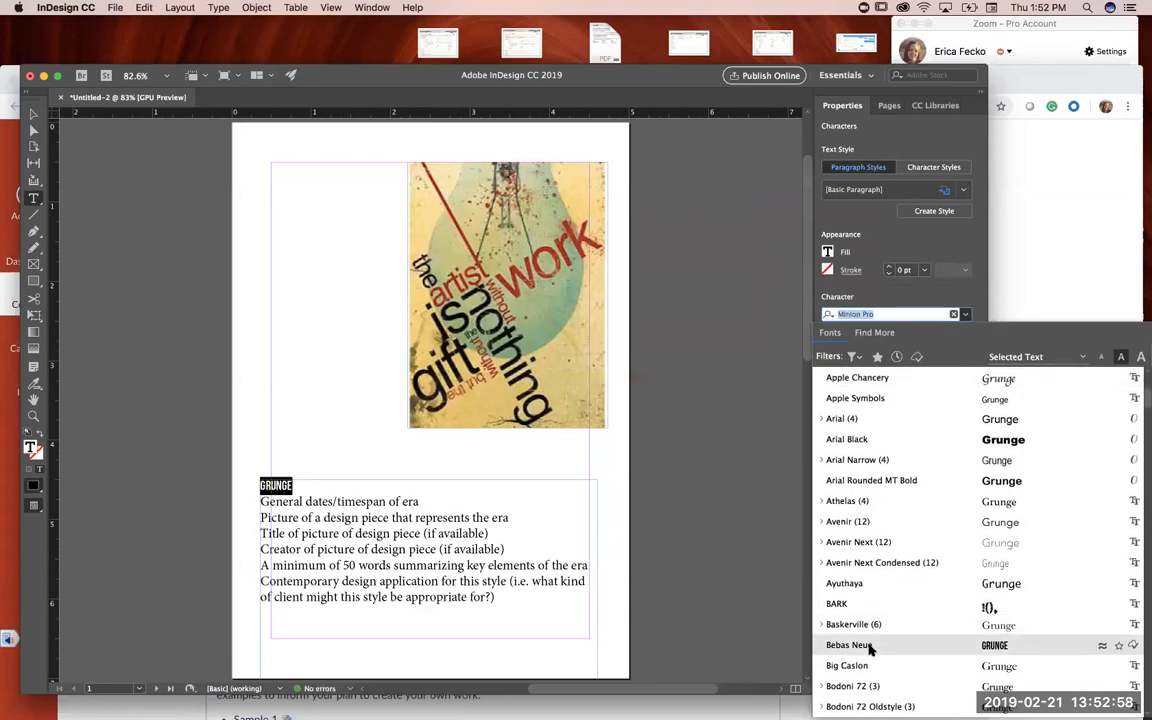
click(849, 645)
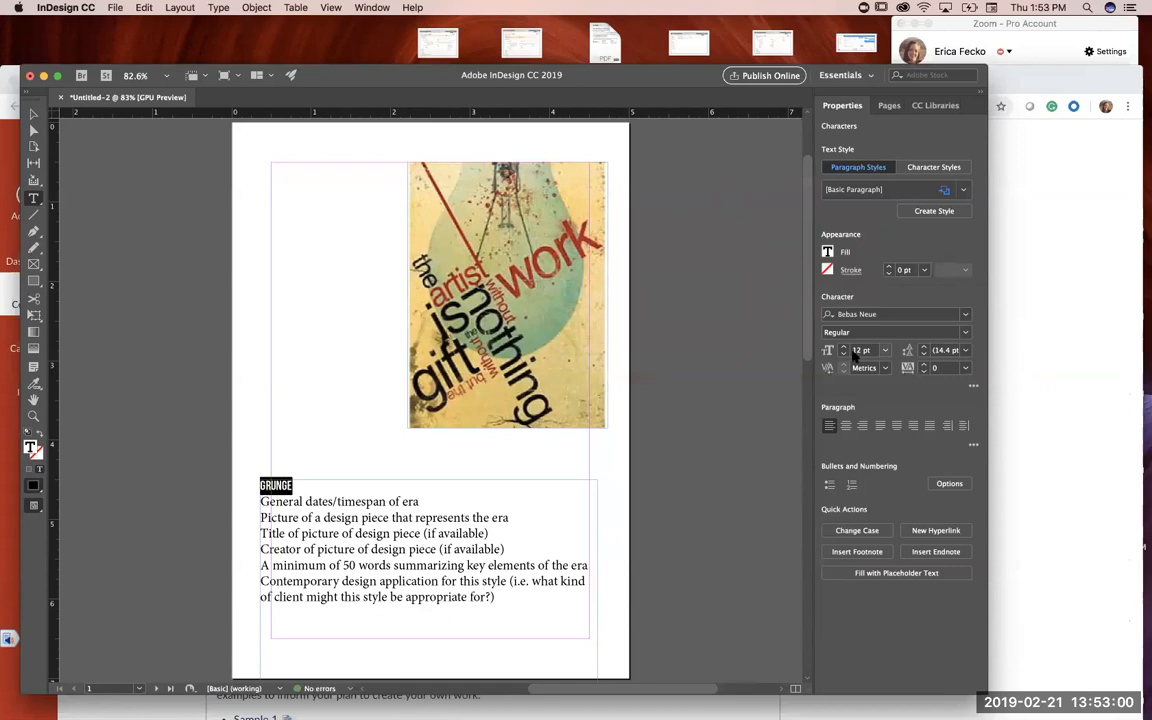
click(885, 351)
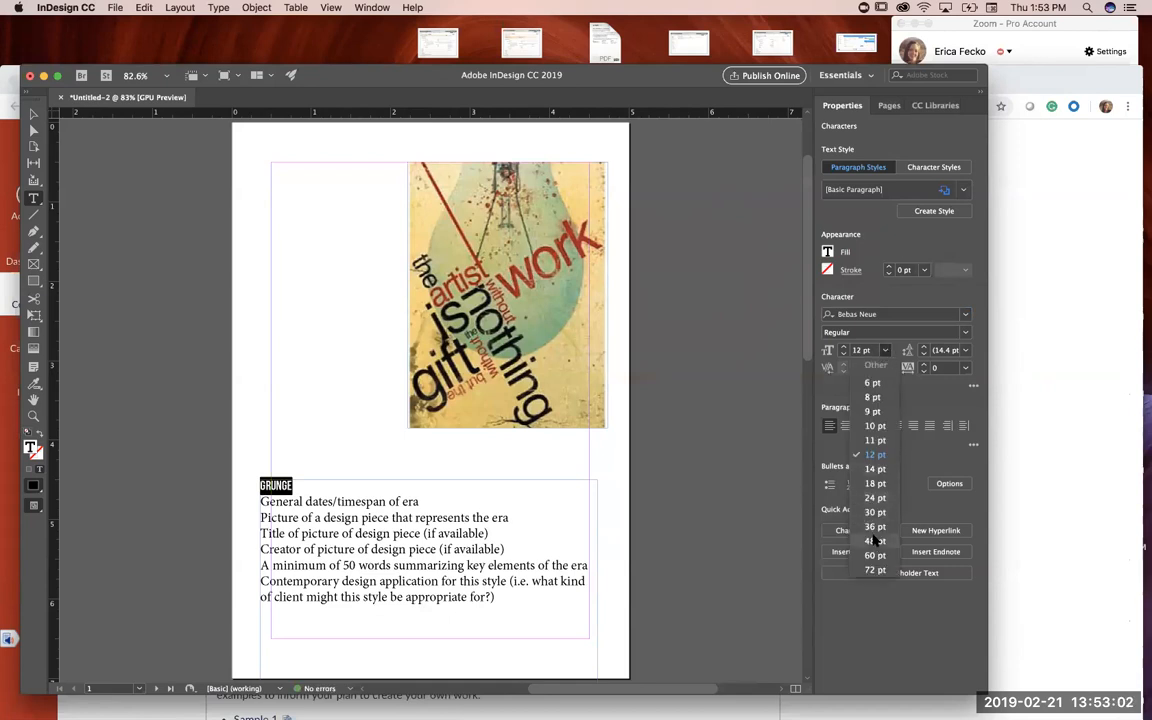
click(886, 513)
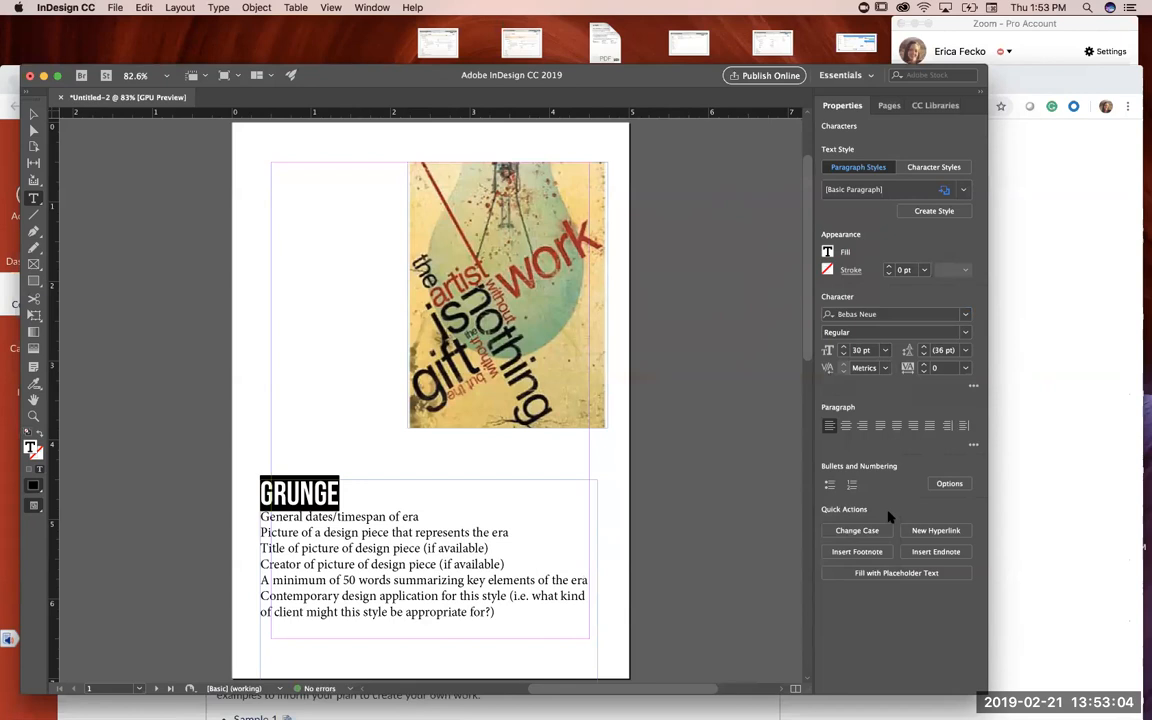
Step: Insert a blank line between the Grunge heading and the "General dates/timespan of era" line
click(34, 116)
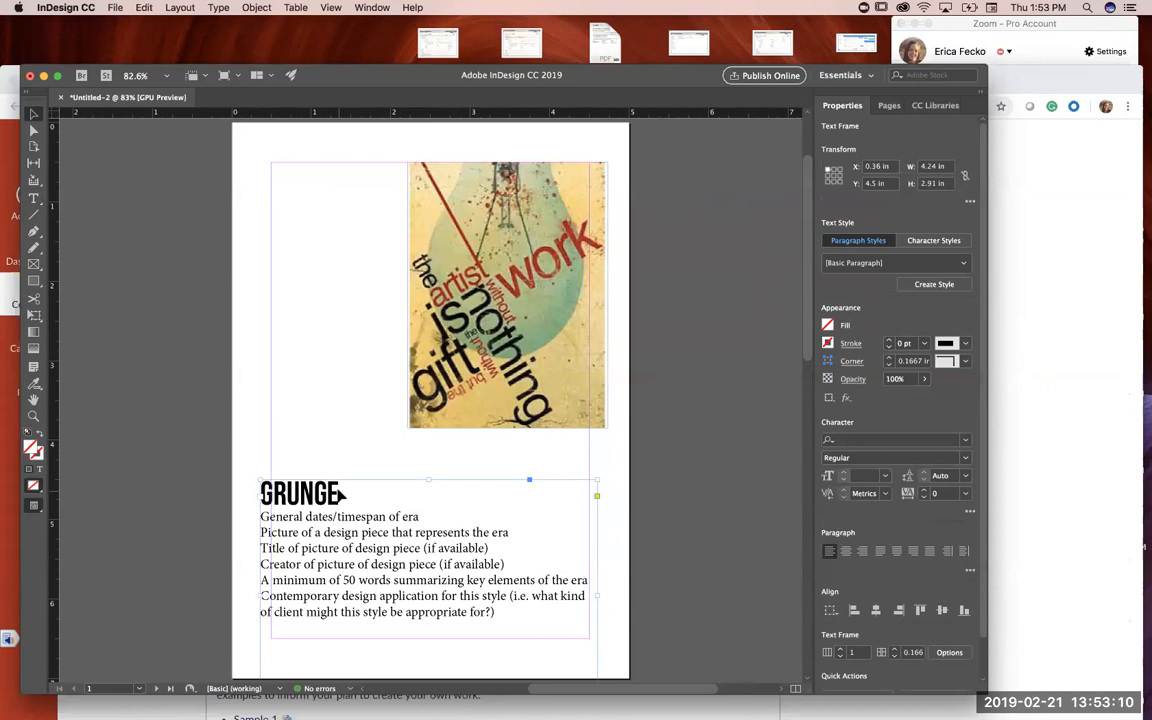
double_click(263, 517)
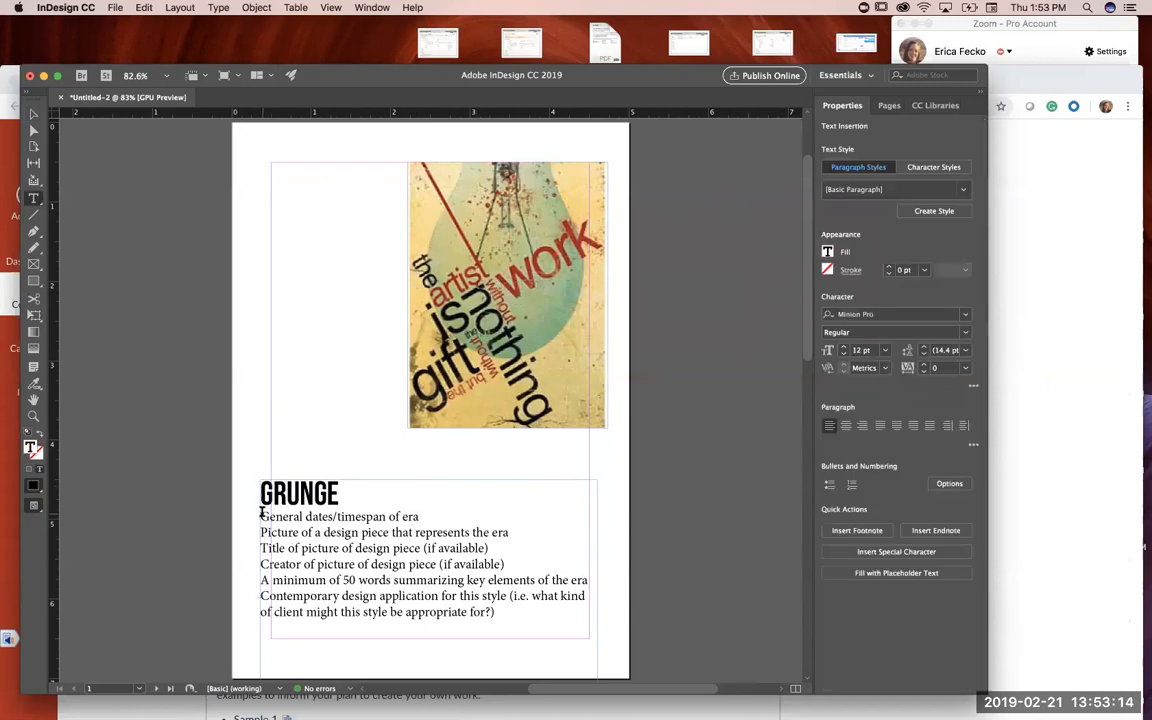
key(Return)
Step: Change the font of all the text below the Grunge heading to Osaka
drag(263, 532, 588, 636)
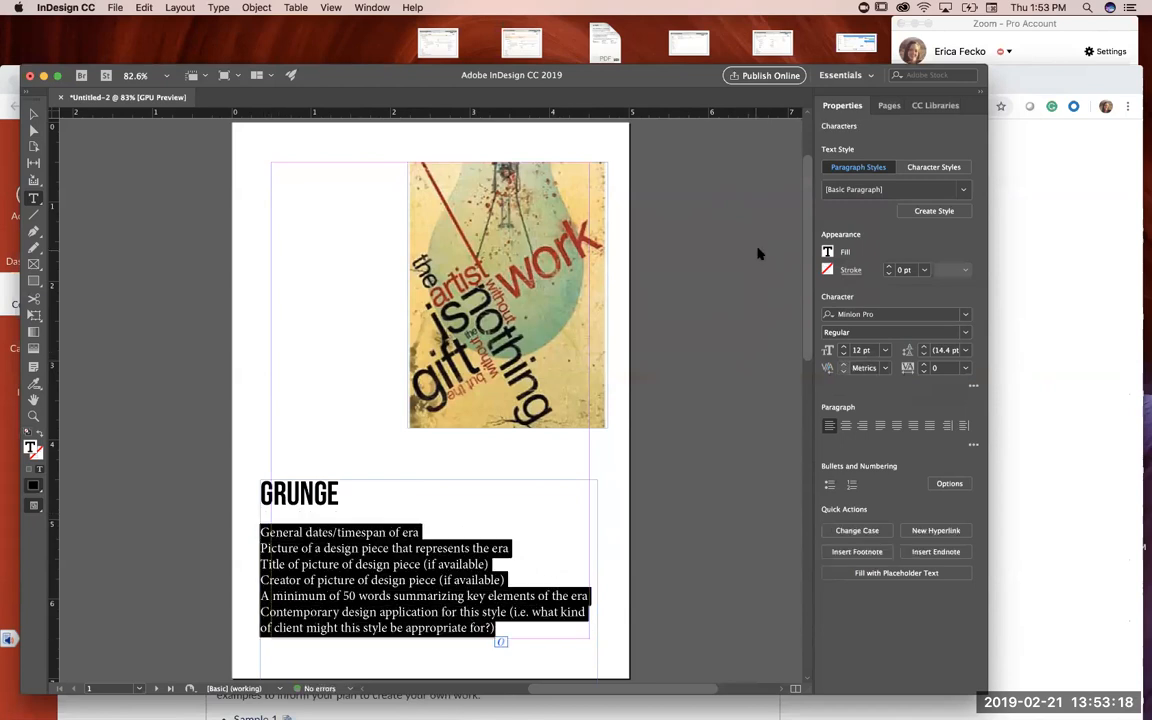
click(965, 316)
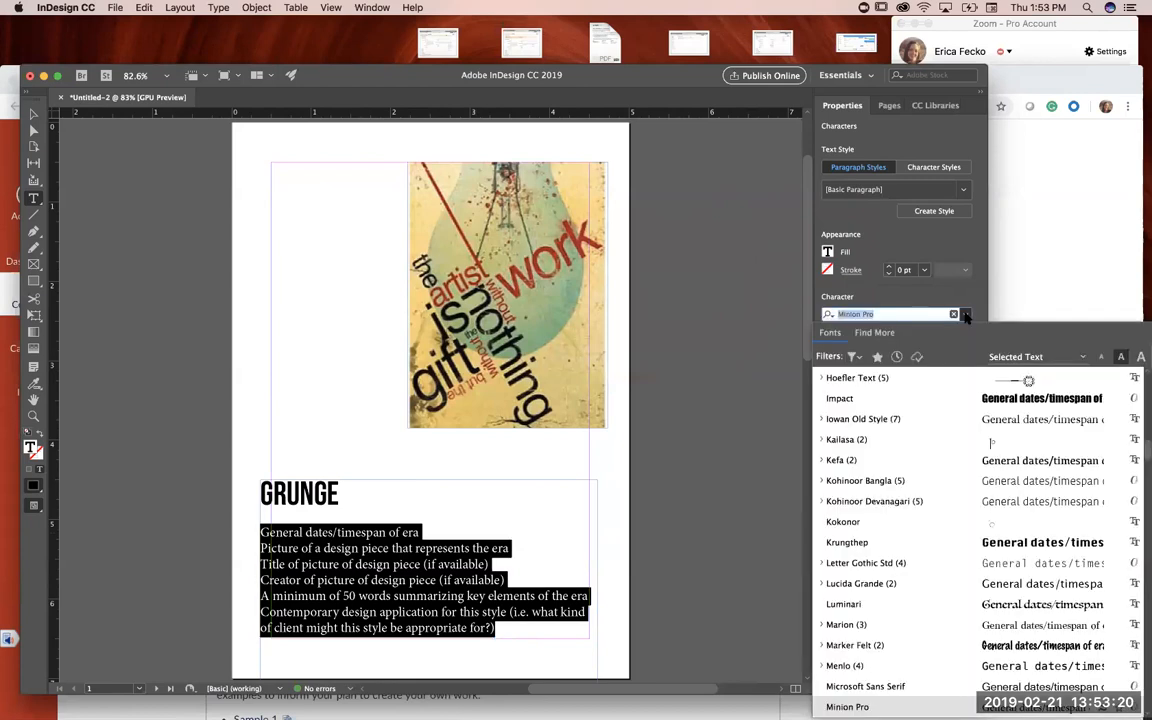
scroll(869, 570, up, 5)
scroll(869, 570, down, 5)
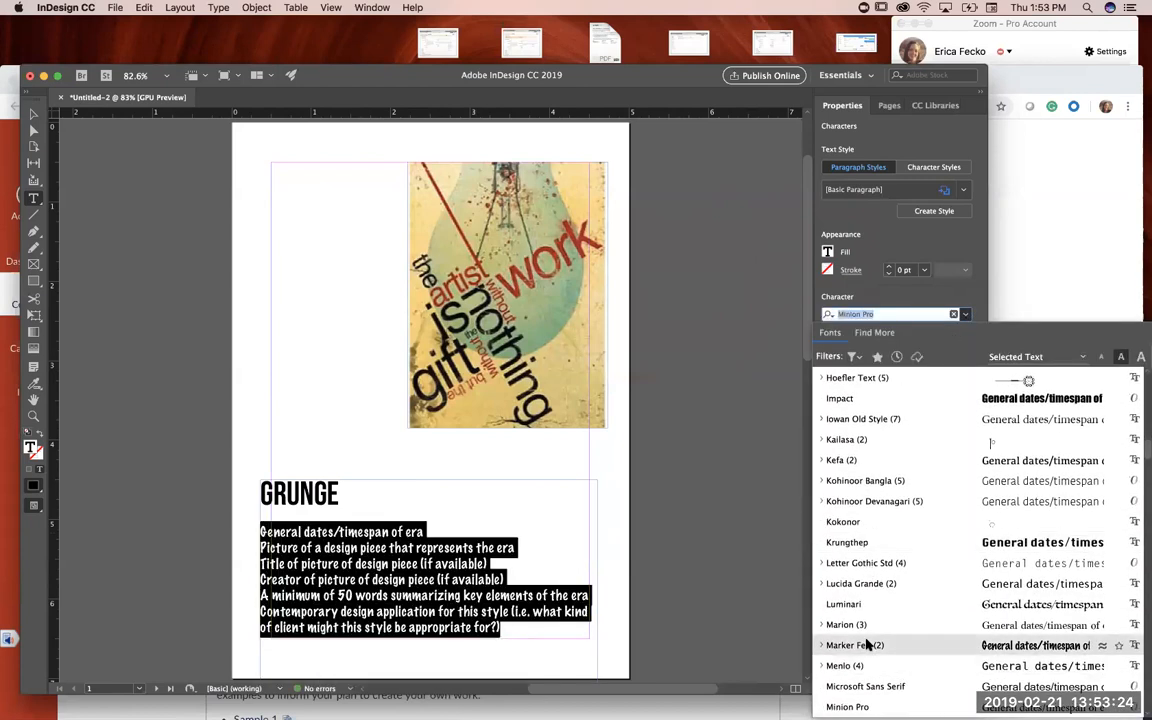
scroll(869, 645, down, 6)
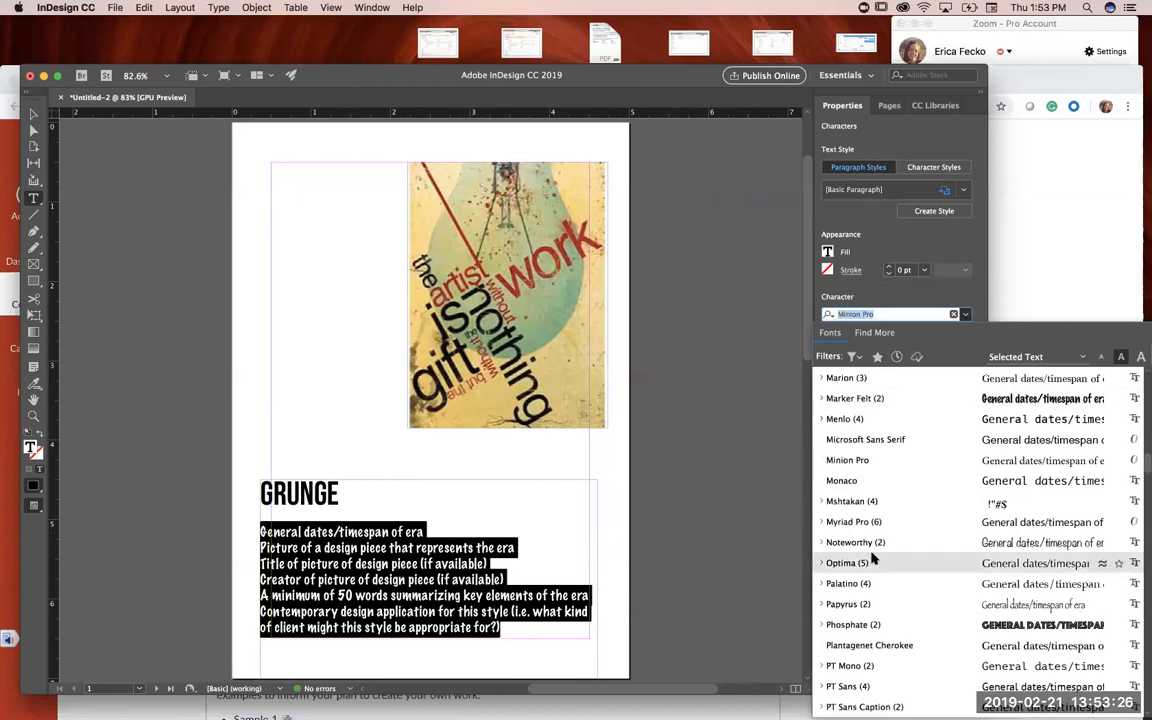
scroll(872, 690, down, 20)
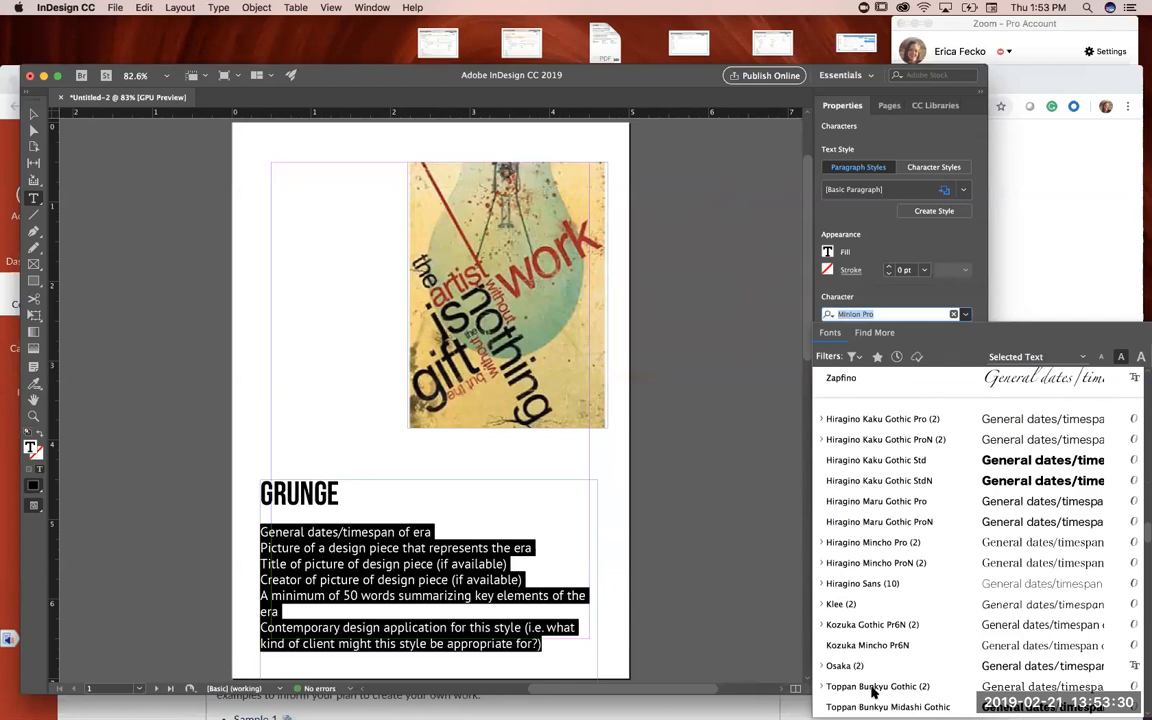
scroll(872, 691, down, 1)
scroll(872, 691, up, 20)
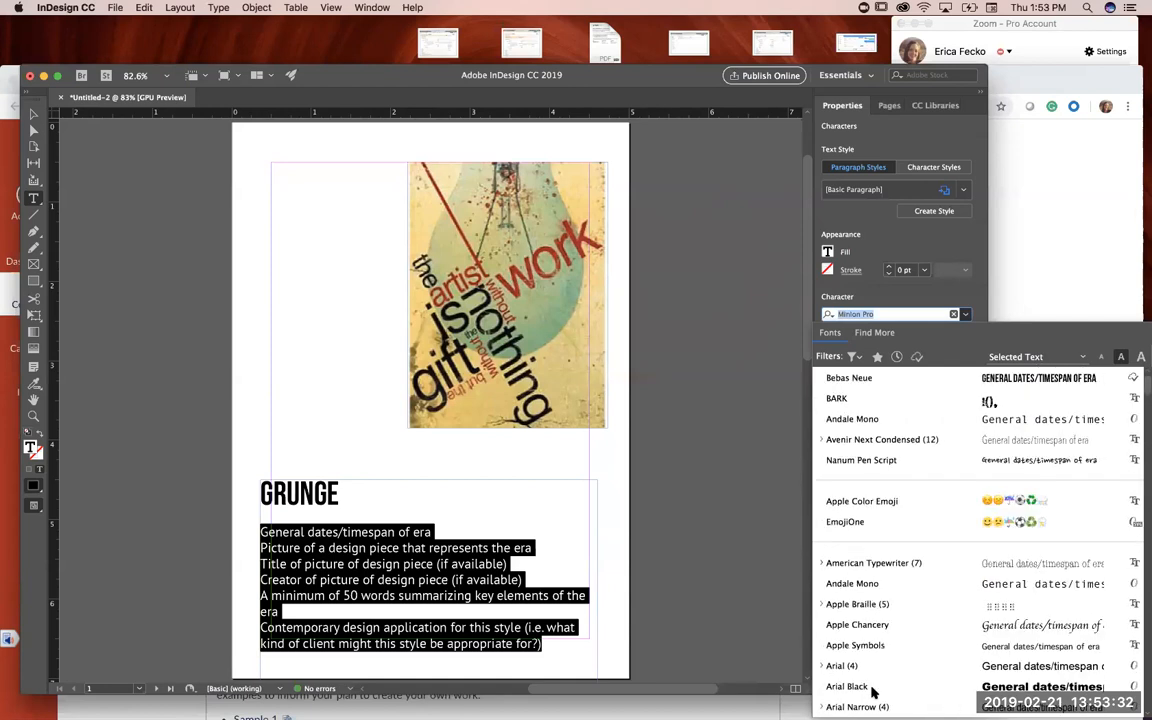
scroll(872, 690, down, 5)
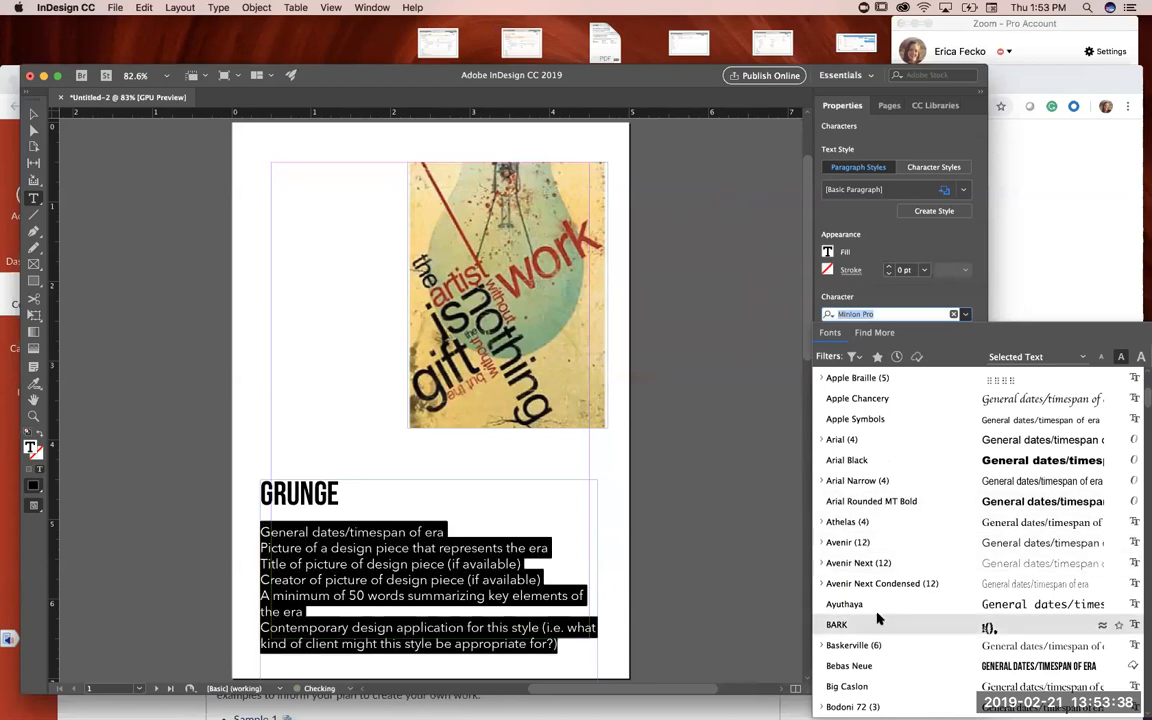
scroll(875, 615, down, 20)
scroll(878, 620, down, 10)
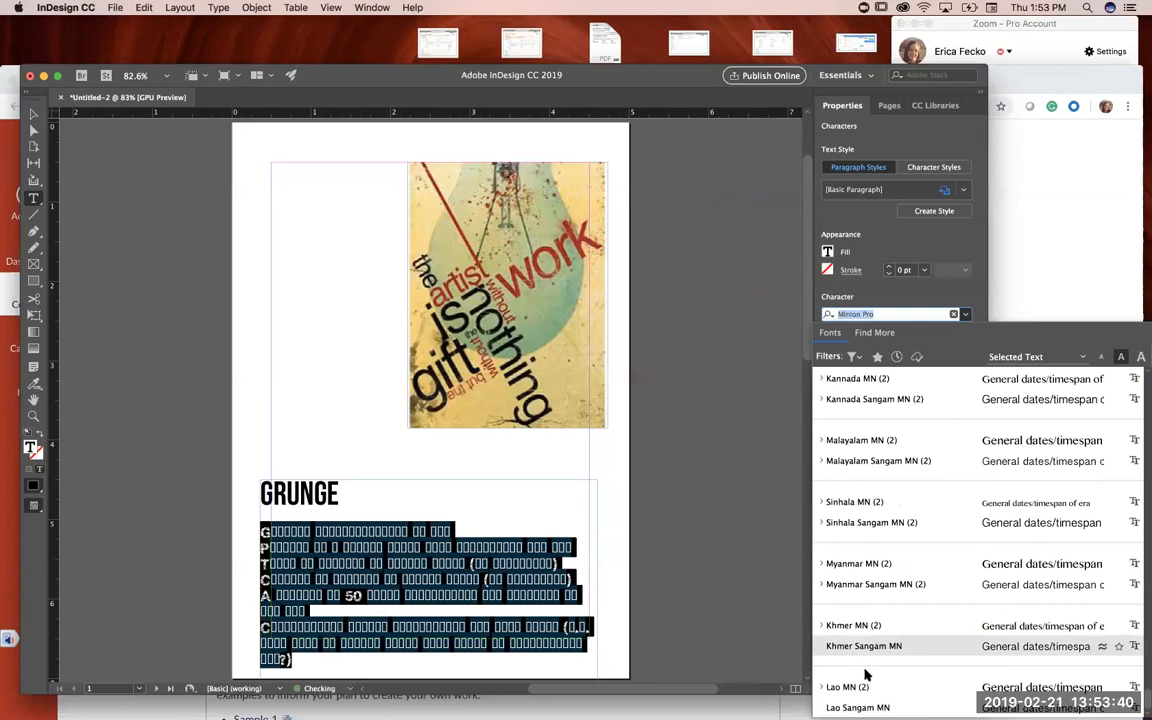
scroll(885, 540, up, 10)
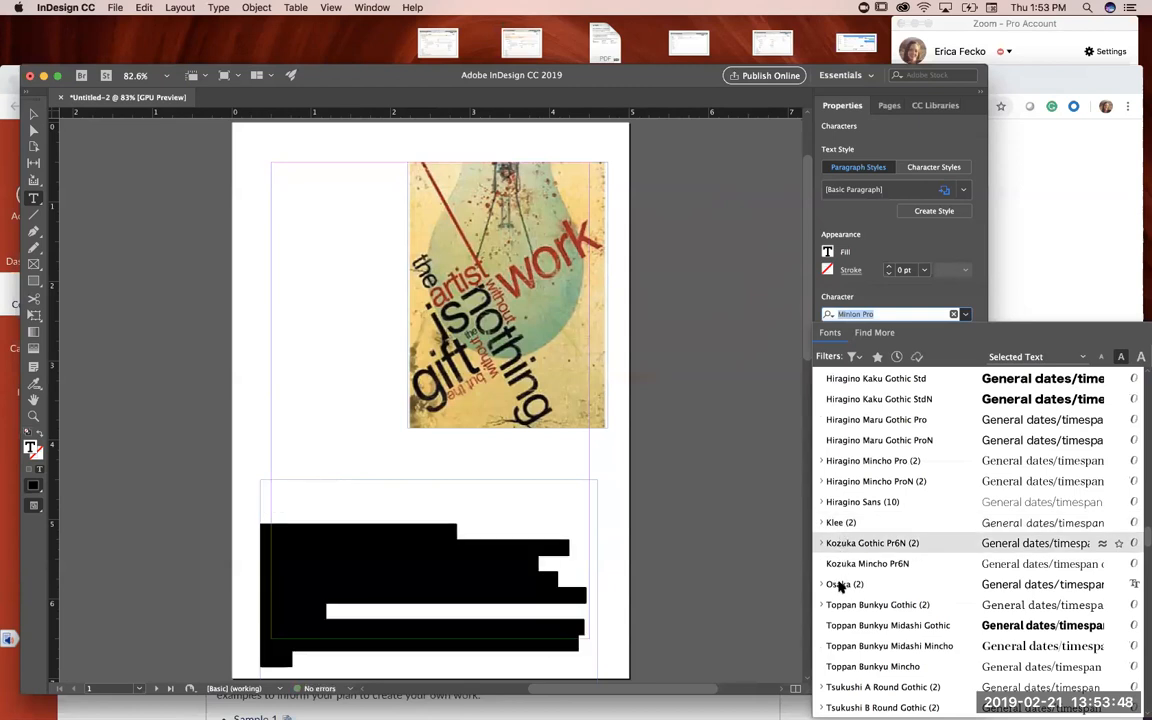
click(840, 586)
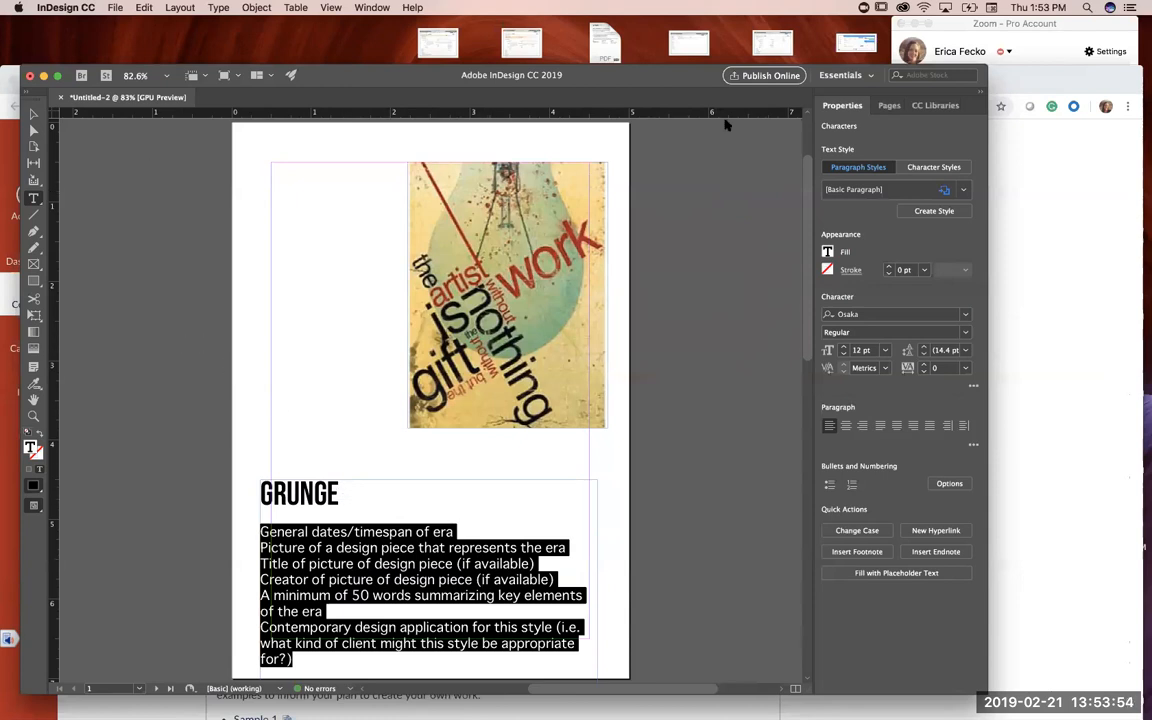
Step: Draw a rectangle about 2.5 by 2.9 inches in the upper-left part of page 2
click(889, 110)
click(889, 218)
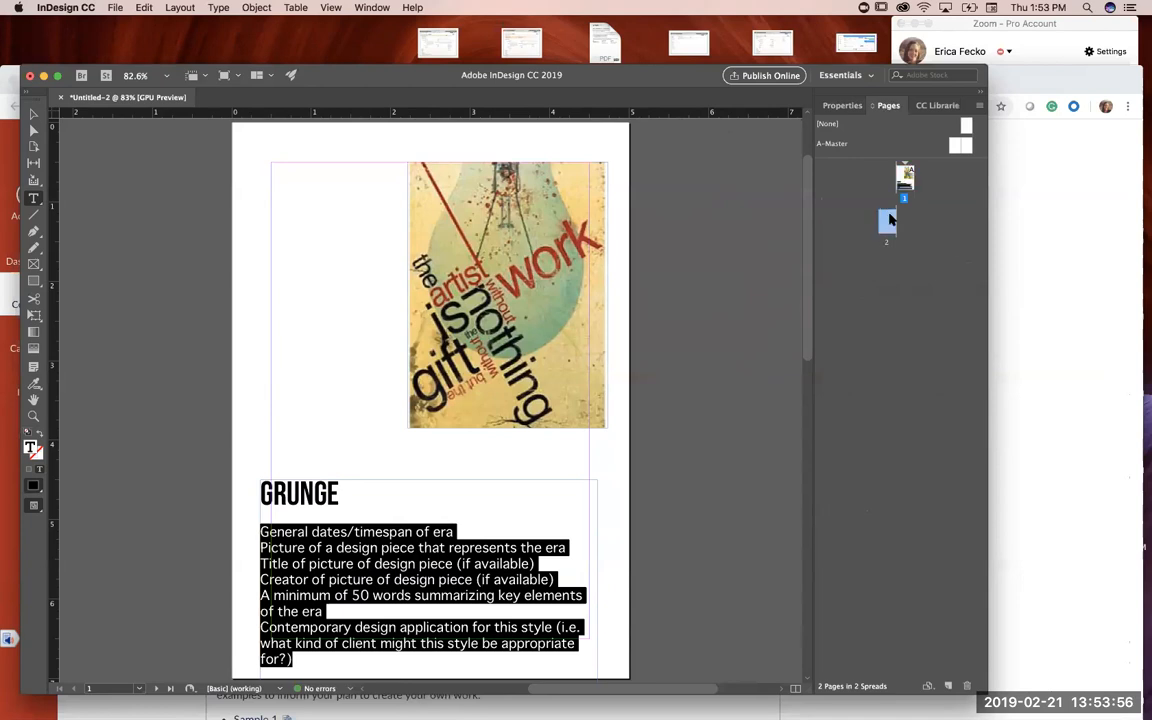
double_click(887, 222)
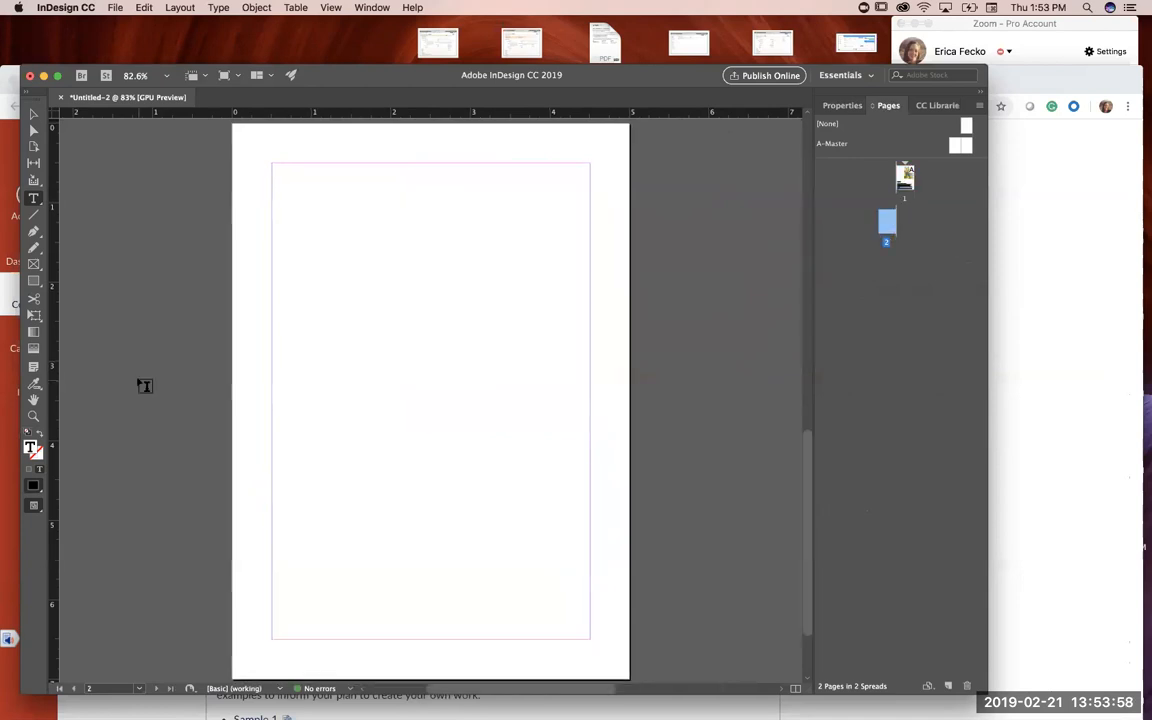
click(33, 281)
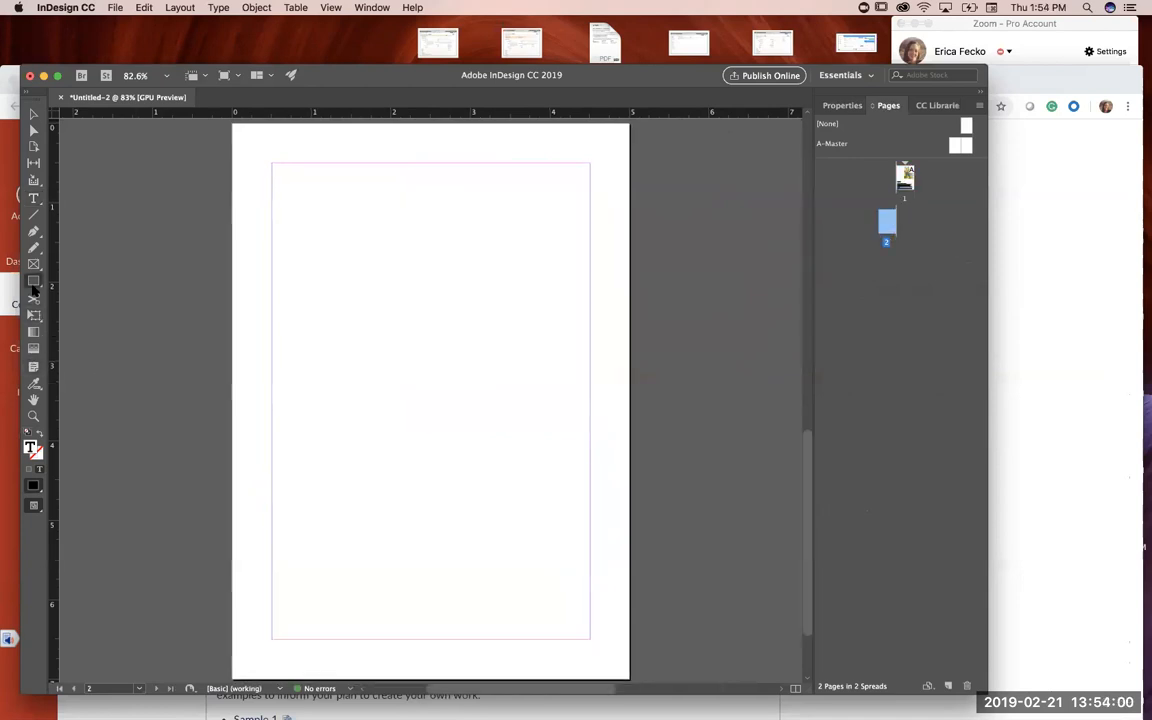
drag(266, 193, 468, 428)
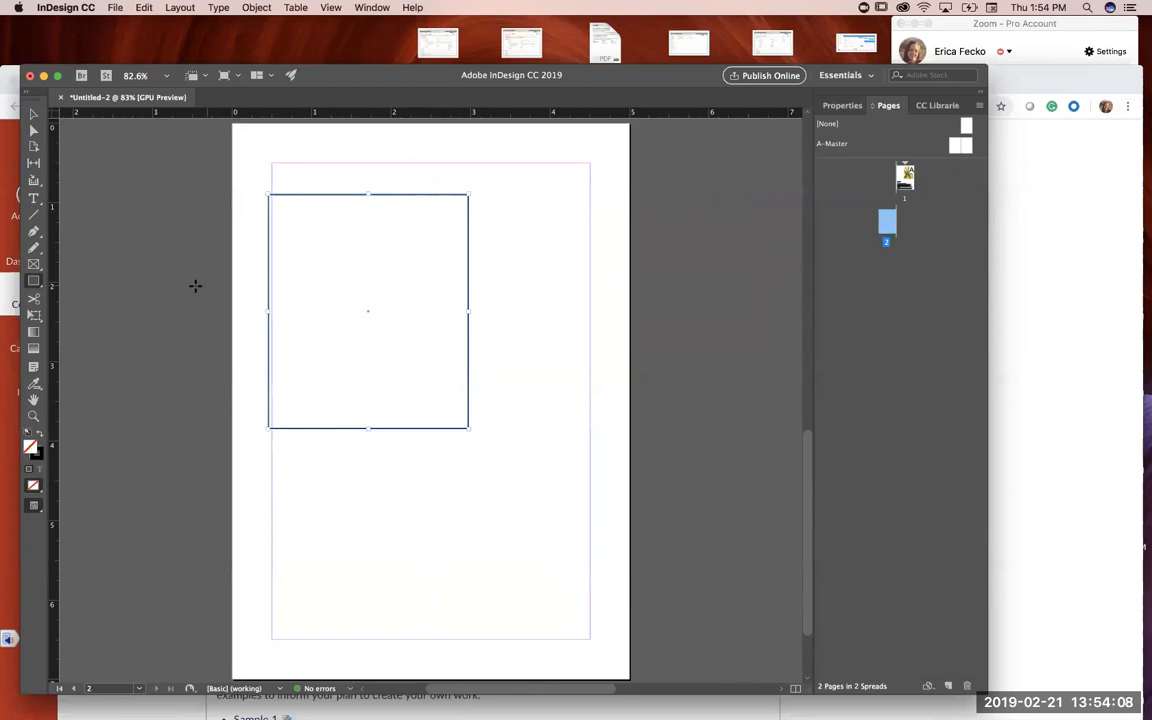
Step: Sample the color theme from the poster on page 1 again with the Color Theme tool
click(34, 348)
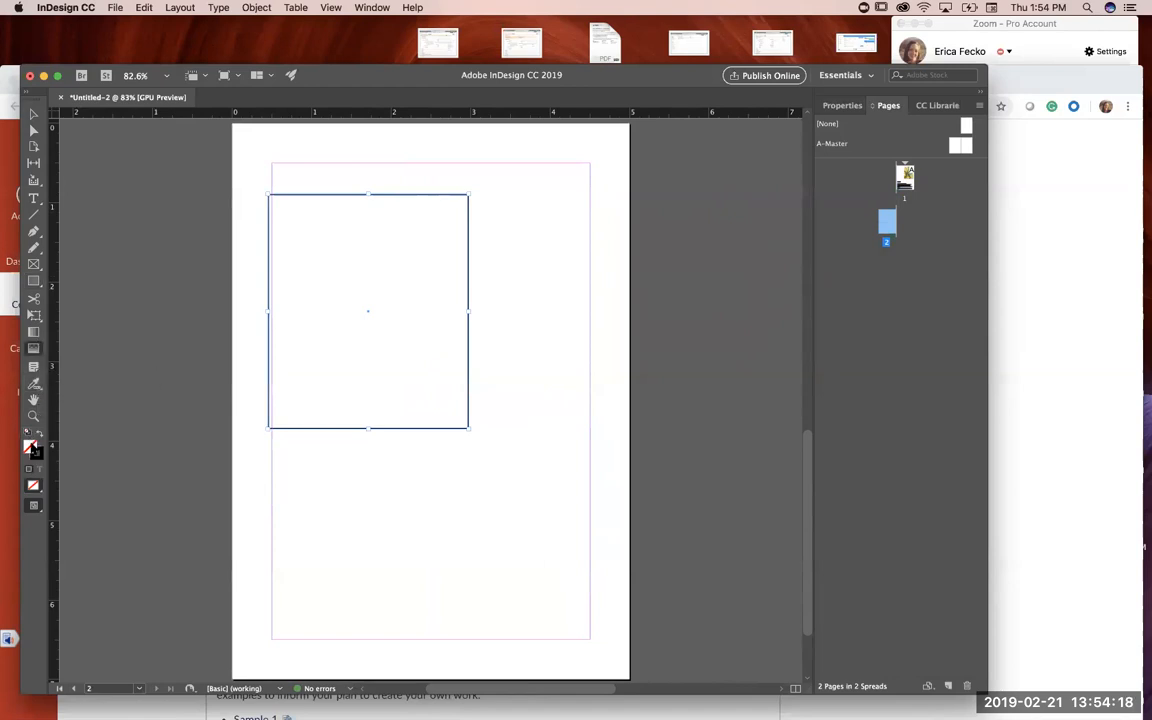
click(906, 178)
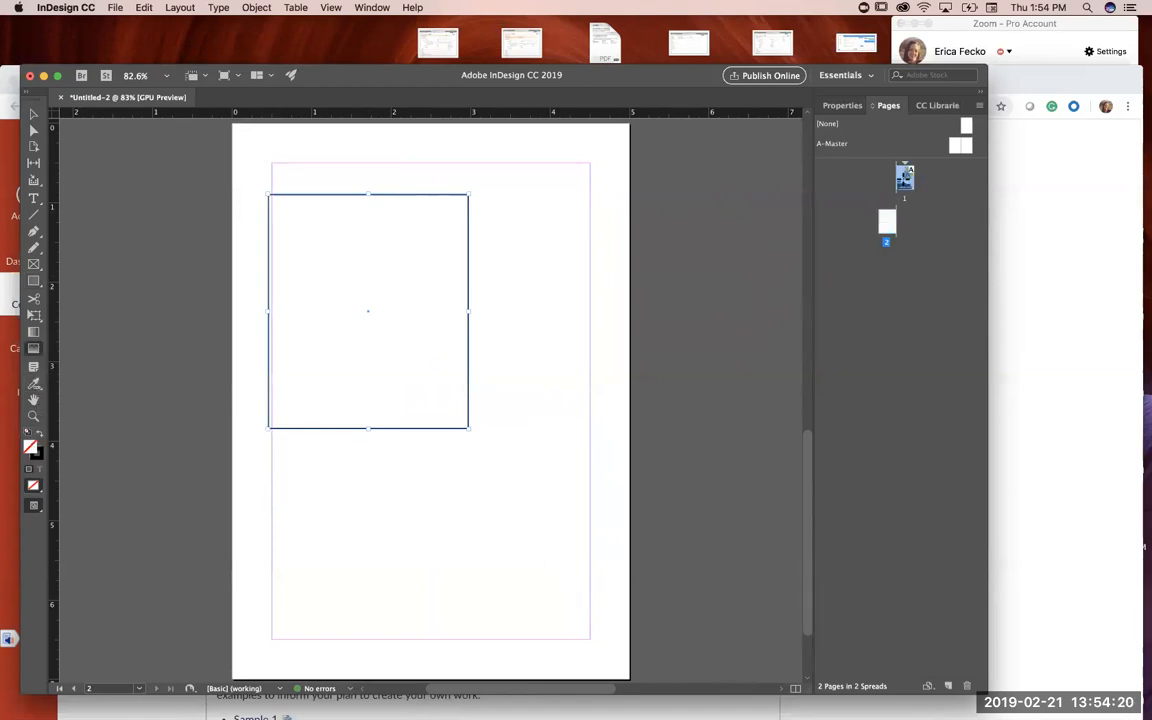
double_click(904, 178)
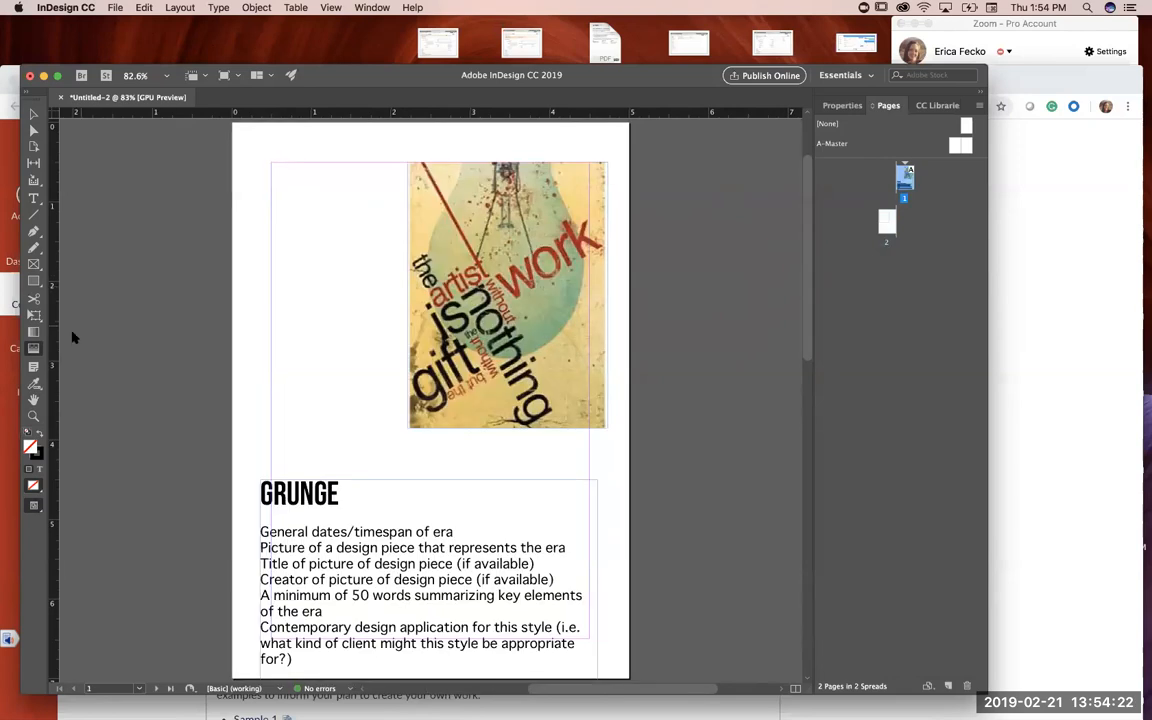
click(34, 387)
click(431, 187)
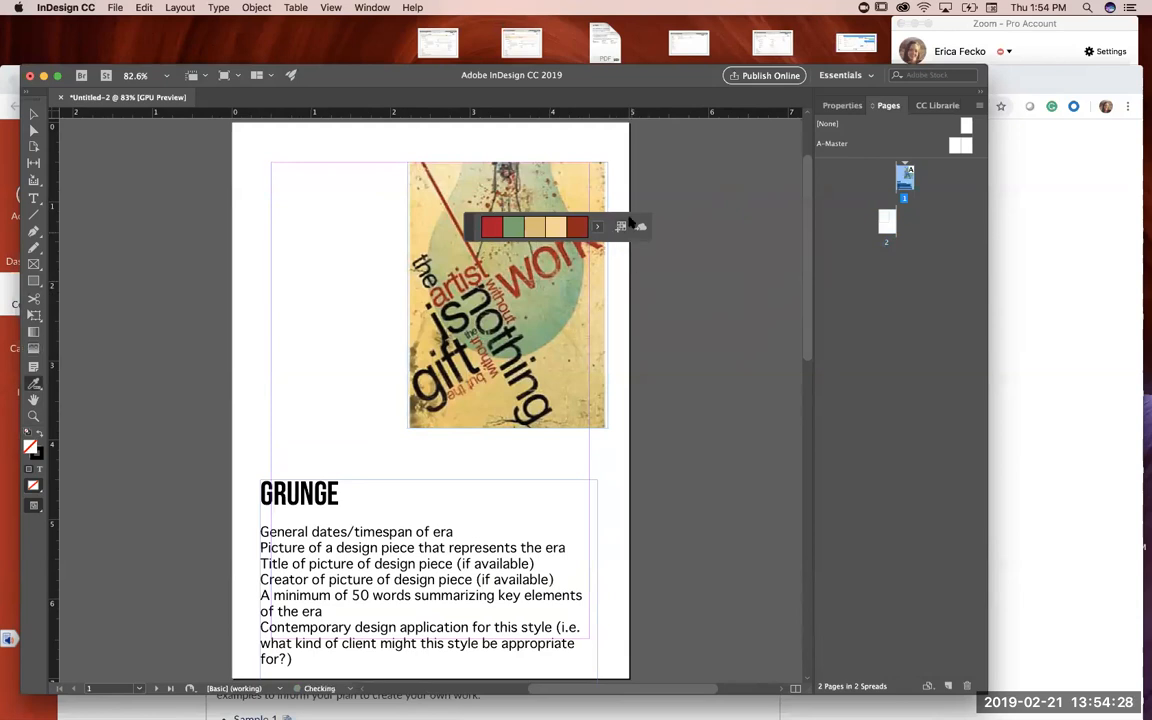
Step: Fill the rectangle on page 2 with the bright red from the sampled color theme
double_click(886, 222)
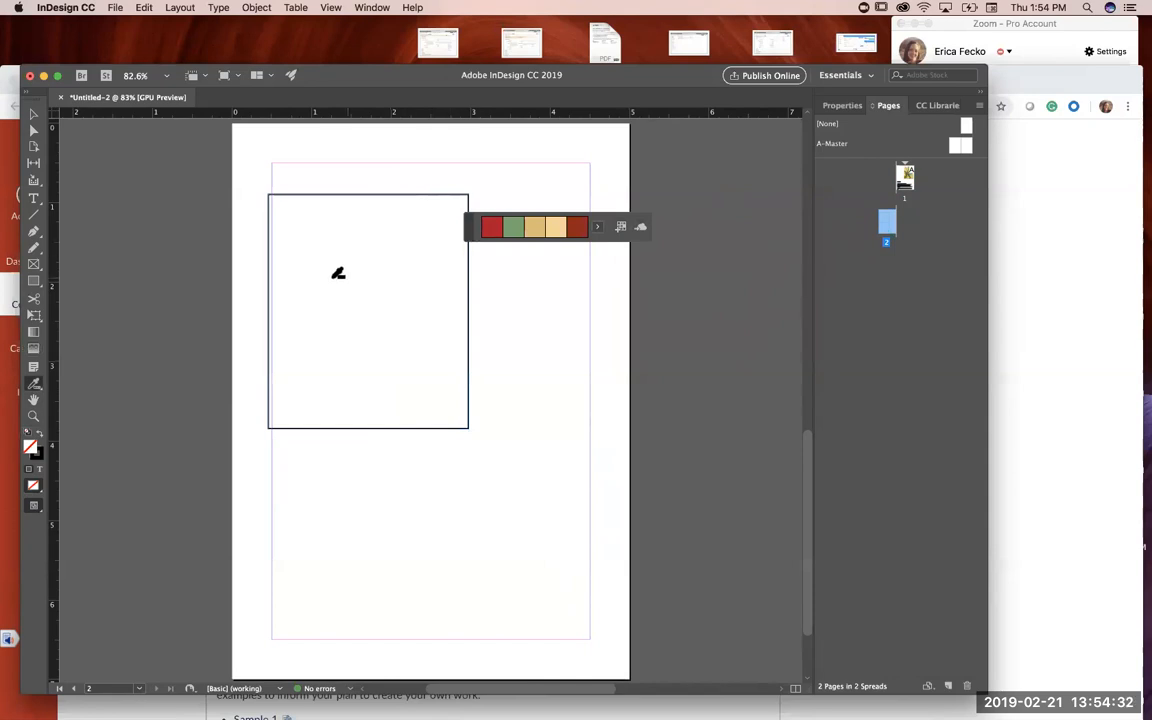
click(492, 228)
click(360, 303)
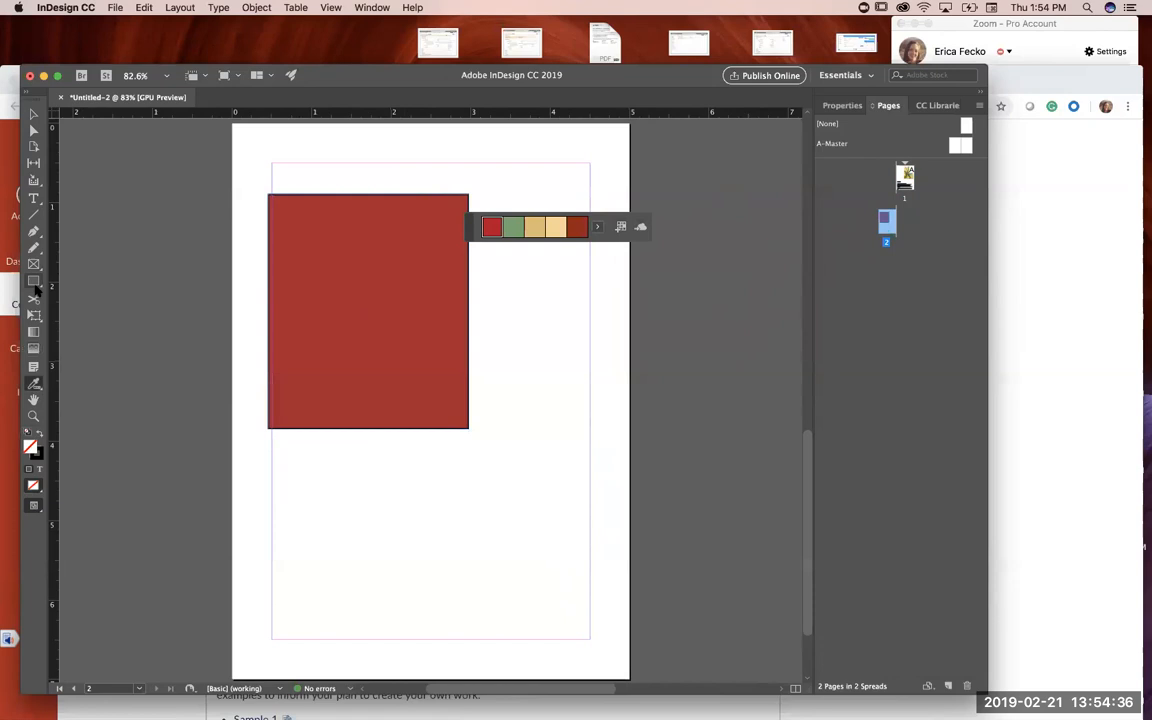
Step: Draw a circle about 1.5 inches wide near the bottom of page 2 and fill it with the theme's green
drag(33, 281, 68, 313)
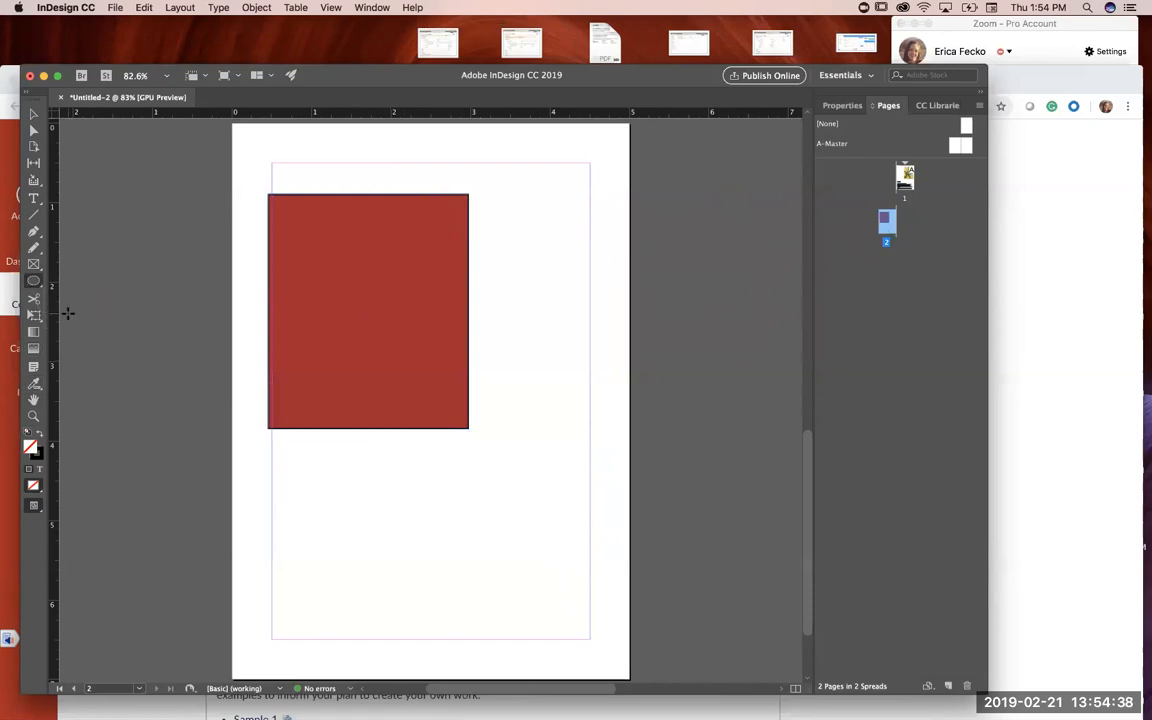
drag(333, 543, 457, 665)
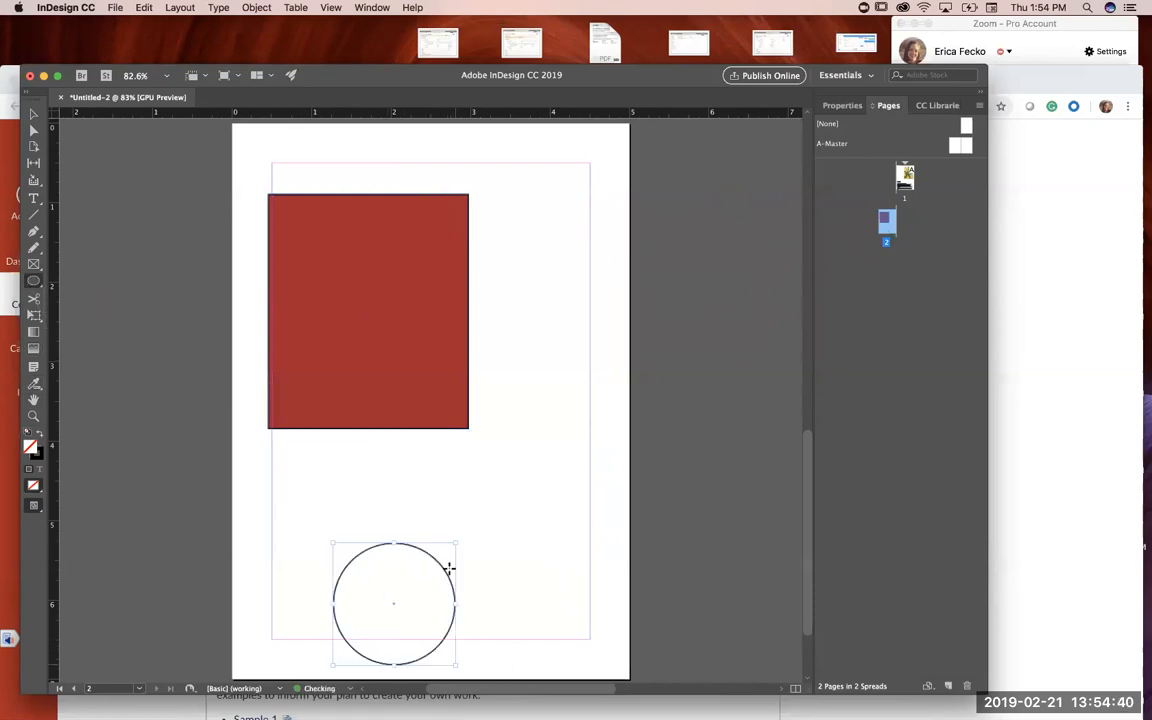
click(33, 384)
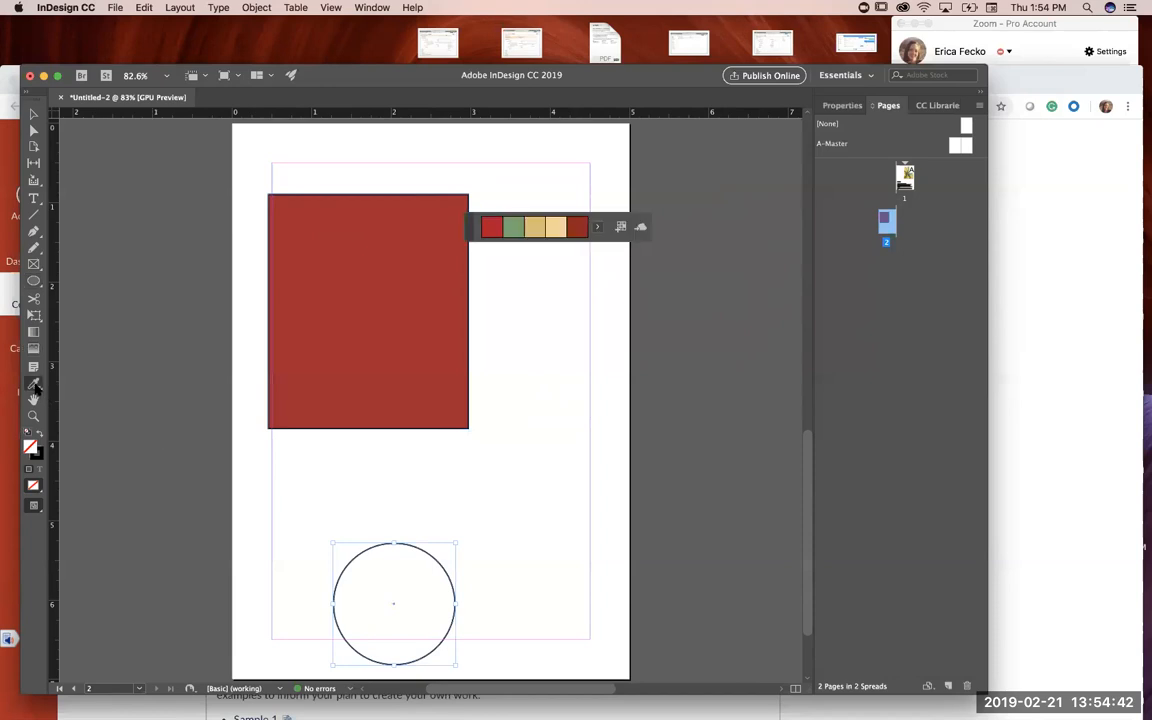
click(513, 228)
click(420, 590)
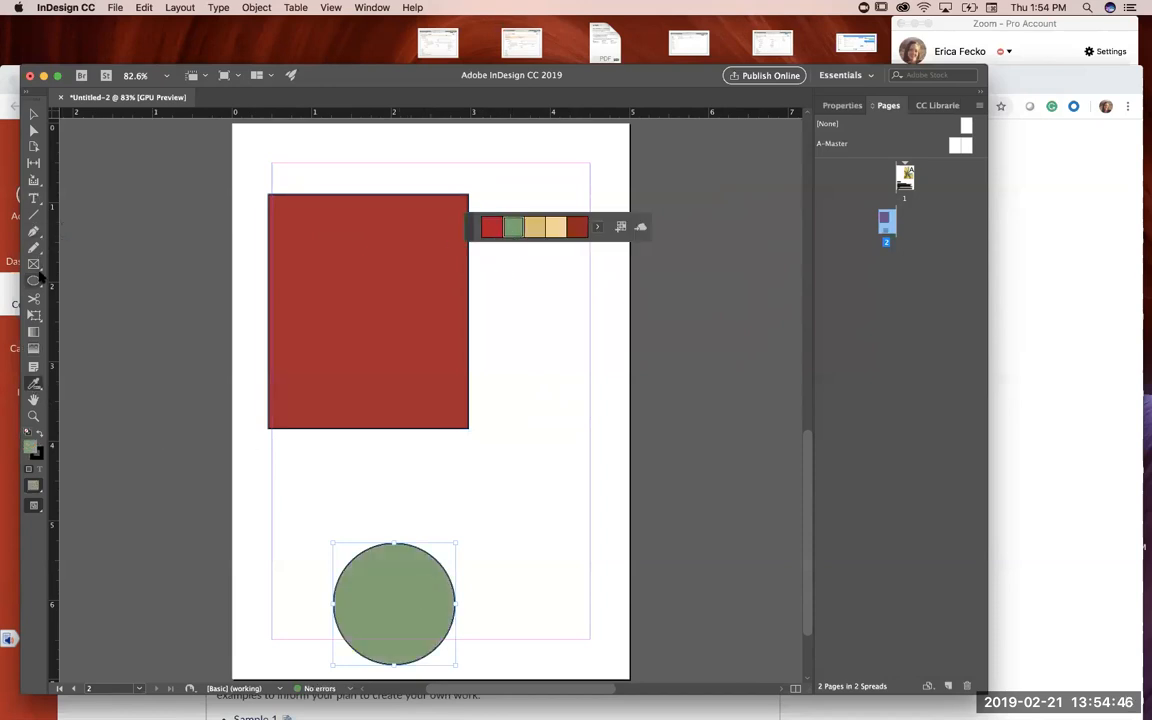
click(36, 281)
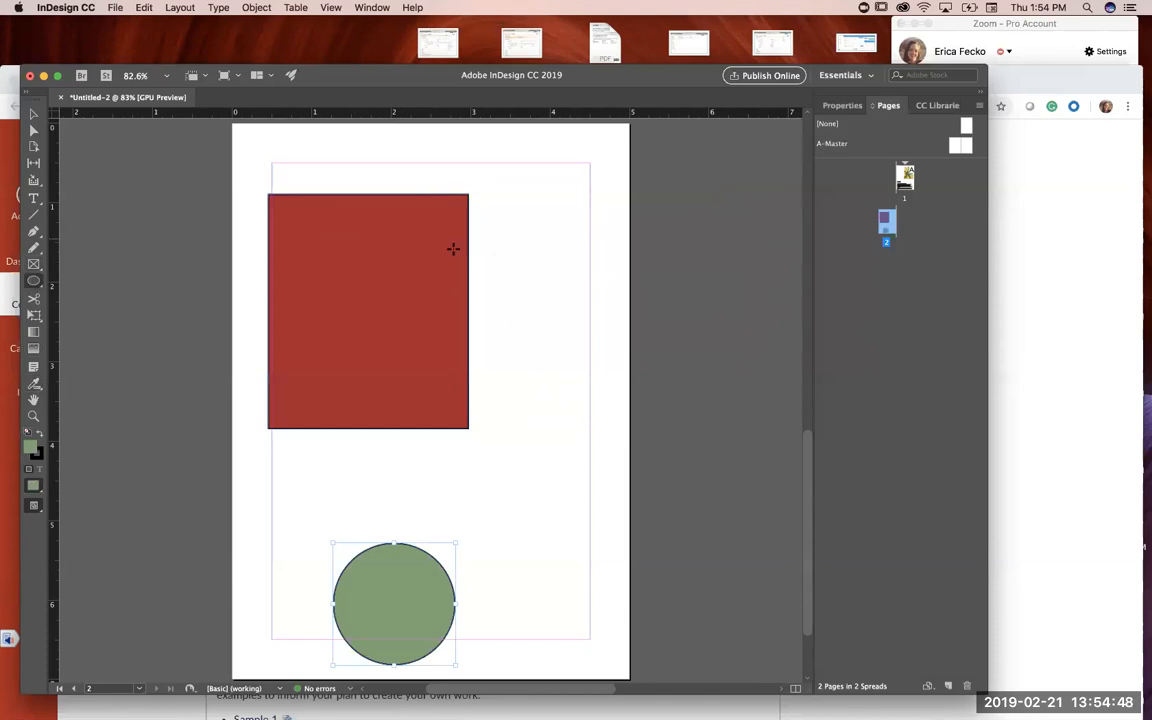
drag(483, 188, 520, 625)
key(Delete)
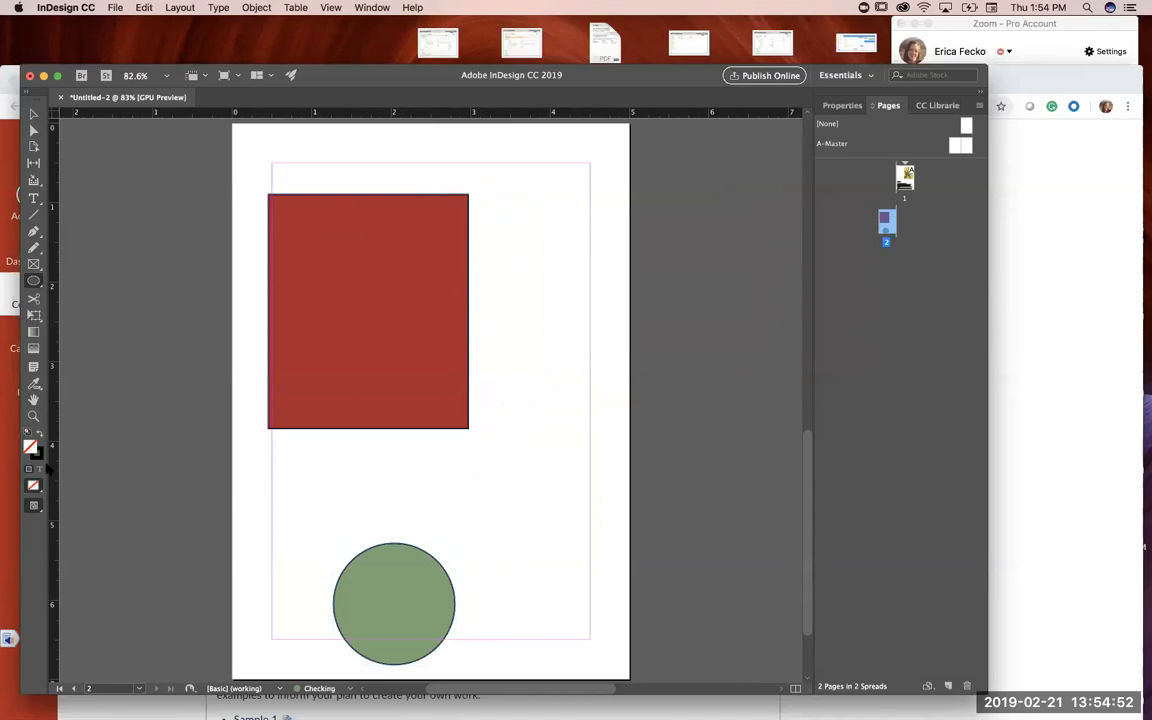
Step: Draw two slanted straight lines in the empty area to the right of the red rectangle on page 2
drag(36, 287, 80, 296)
click(33, 214)
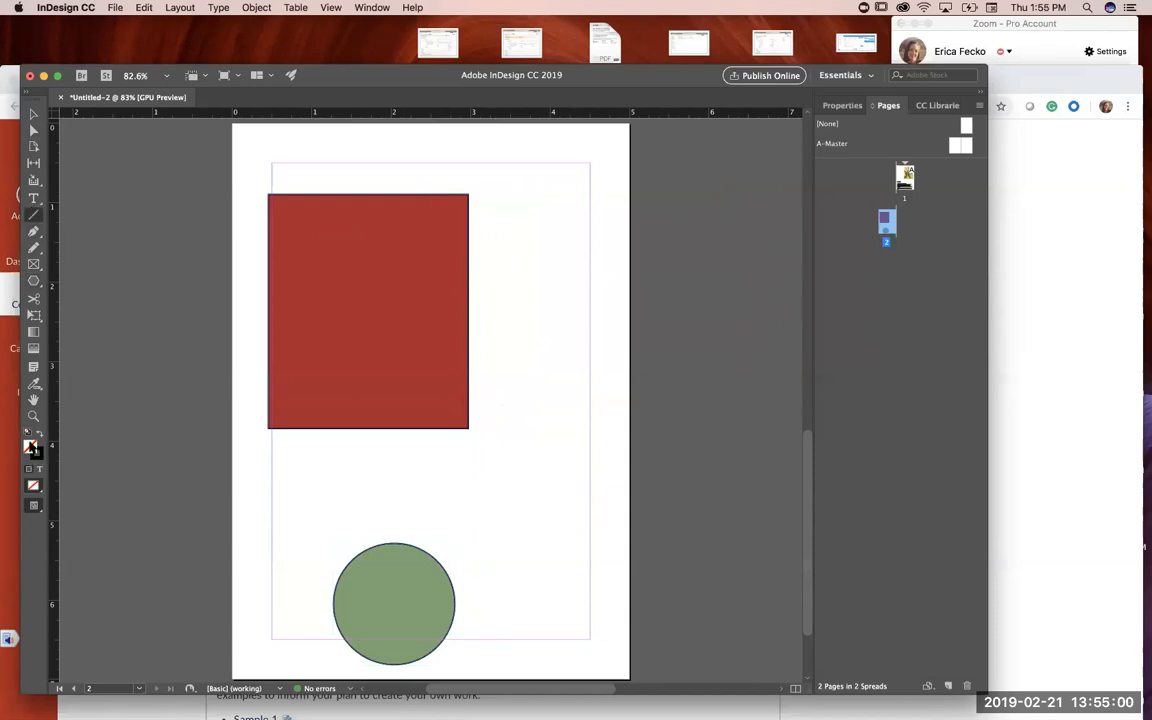
double_click(31, 447)
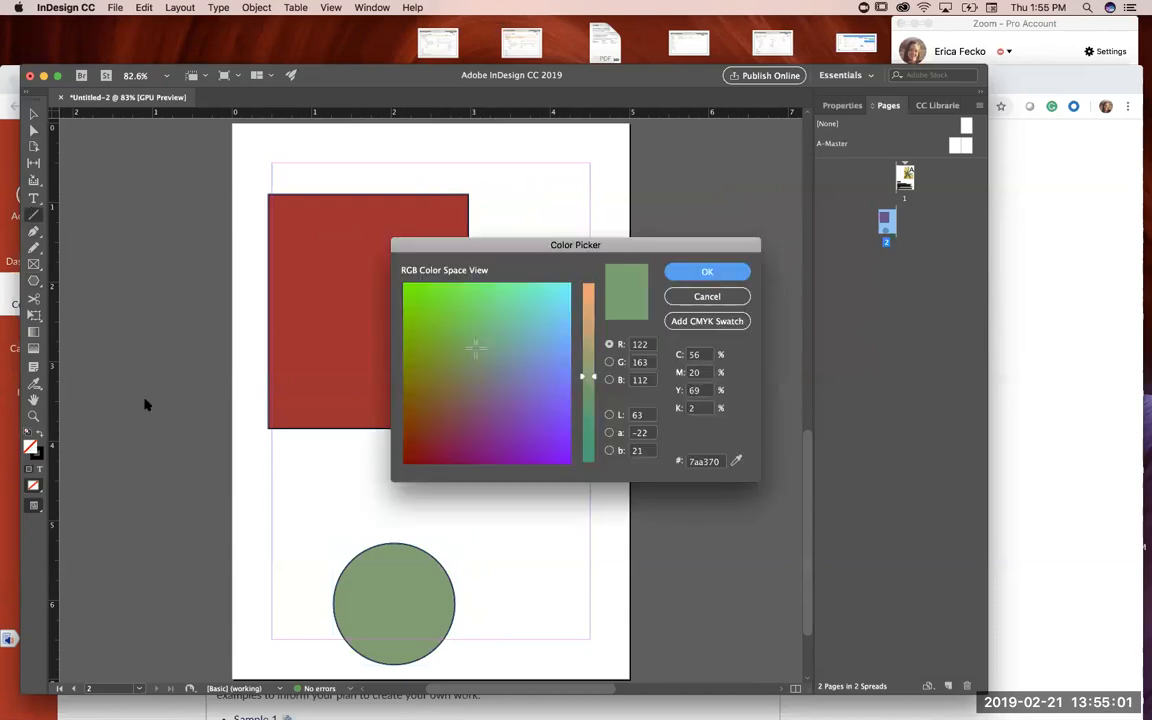
click(717, 298)
drag(548, 204, 564, 321)
drag(568, 177, 604, 355)
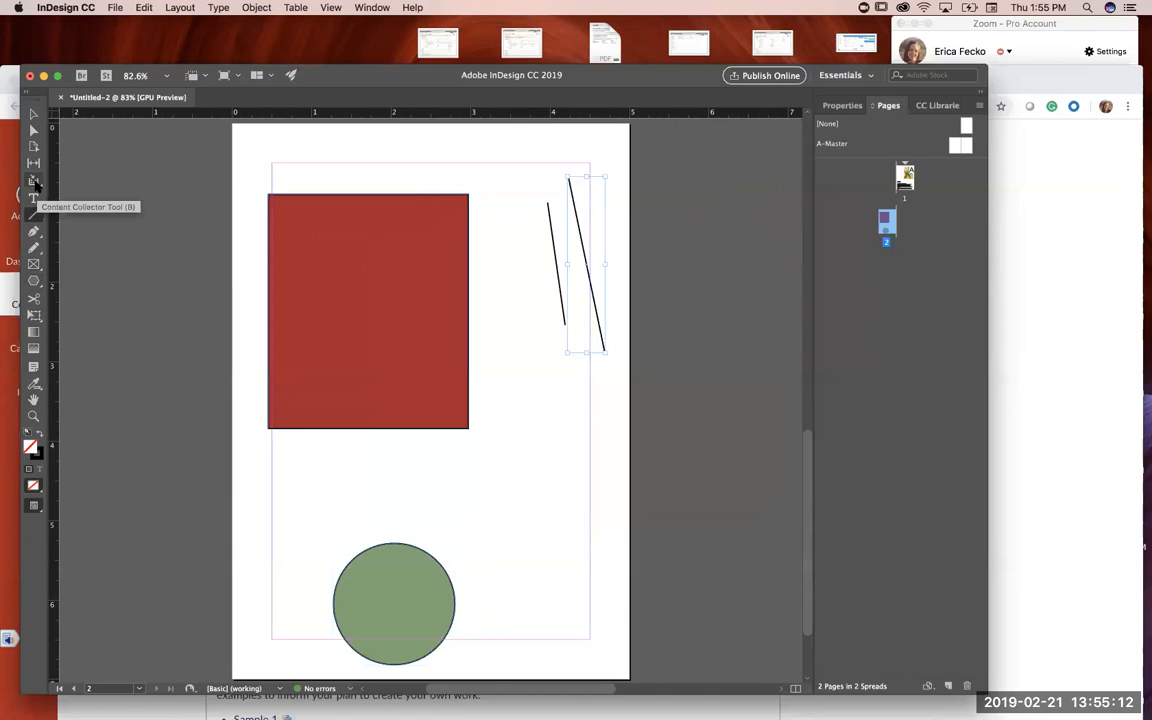
Step: Sketch a looping freehand scribble about 2.76 by 1.99 inches above and beside the red rectangle with the Pencil tool
click(34, 248)
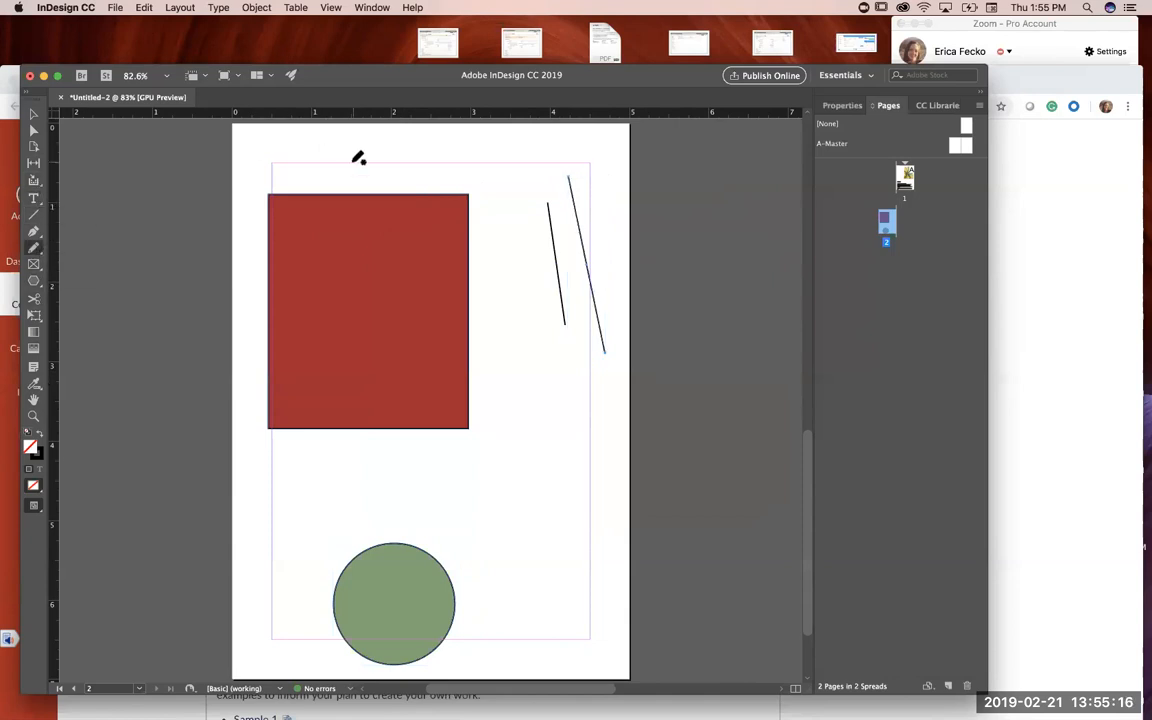
mouse_move(501, 195)
mouse_down()
mouse_move(515, 257)
mouse_move(509, 285)
mouse_move(535, 153)
mouse_move(498, 143)
mouse_move(387, 161)
mouse_move(361, 148)
mouse_move(456, 185)
mouse_move(487, 153)
mouse_move(319, 168)
mouse_move(351, 145)
mouse_move(391, 177)
mouse_up()
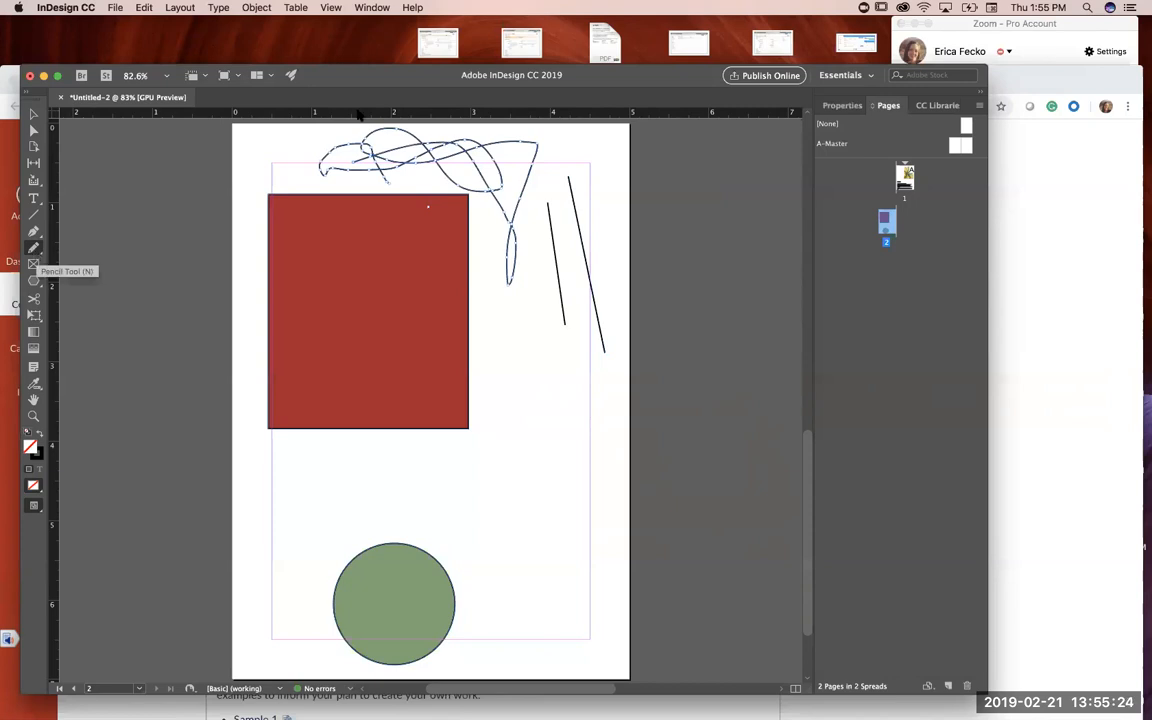
click(841, 105)
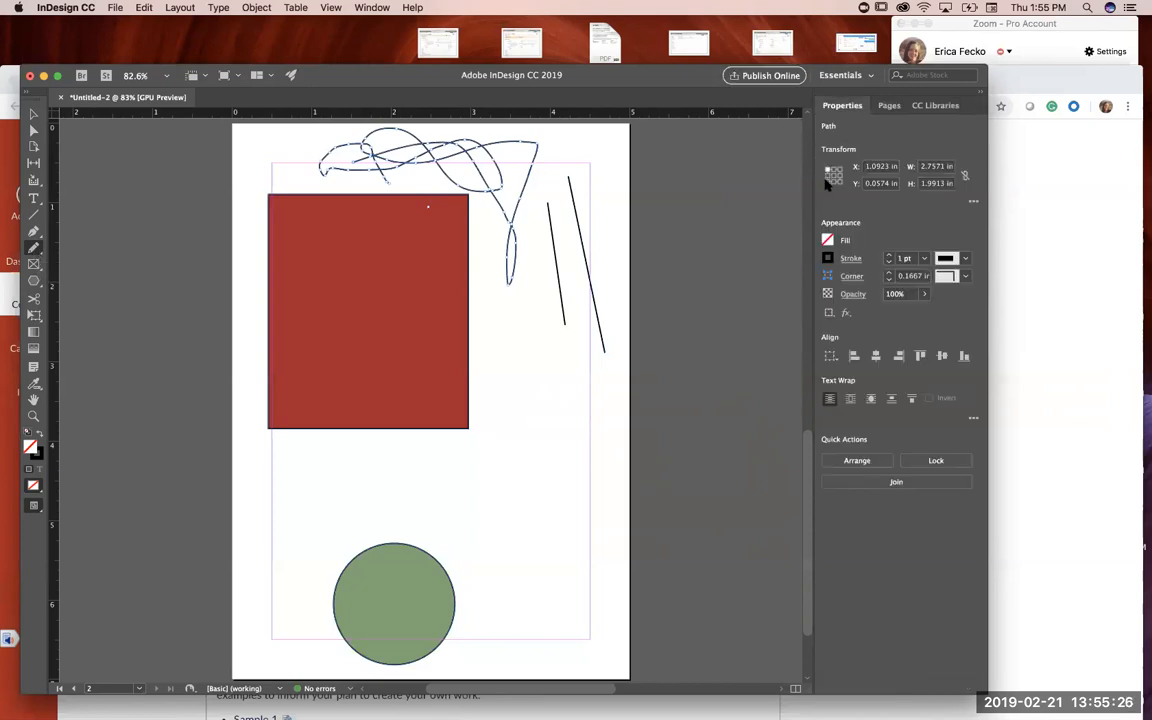
click(850, 259)
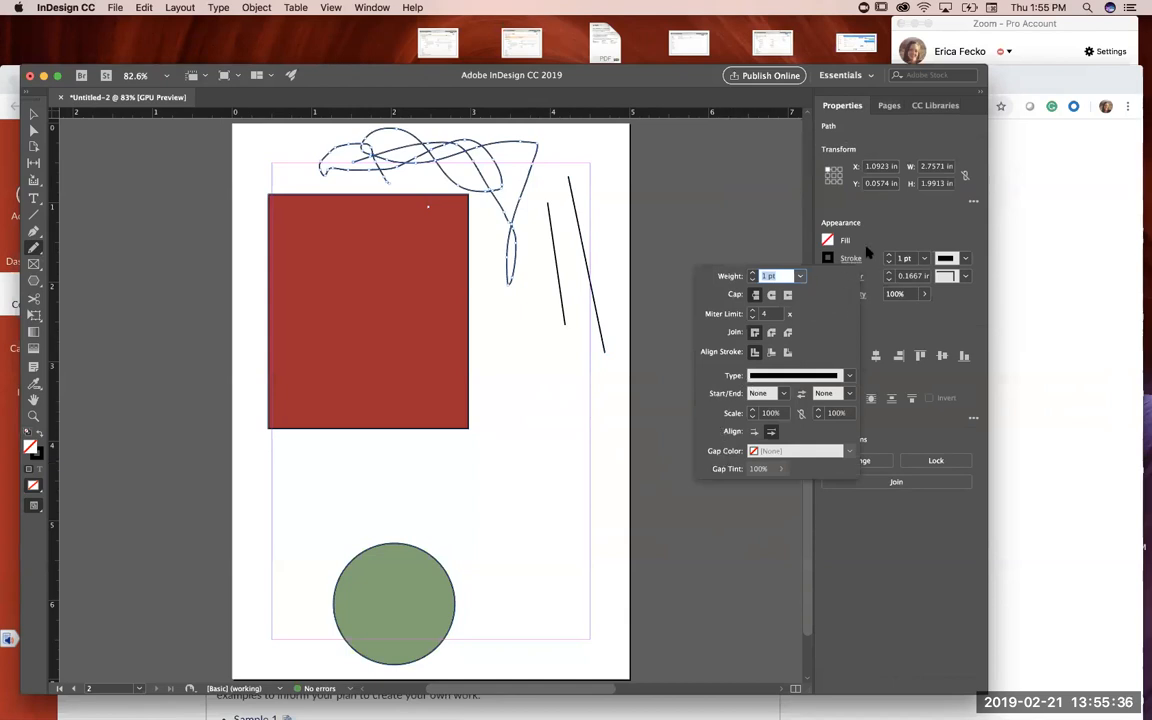
Step: Delete the two slanted straight lines beside the red rectangle
click(33, 115)
click(553, 249)
key(Delete)
click(584, 249)
key(Delete)
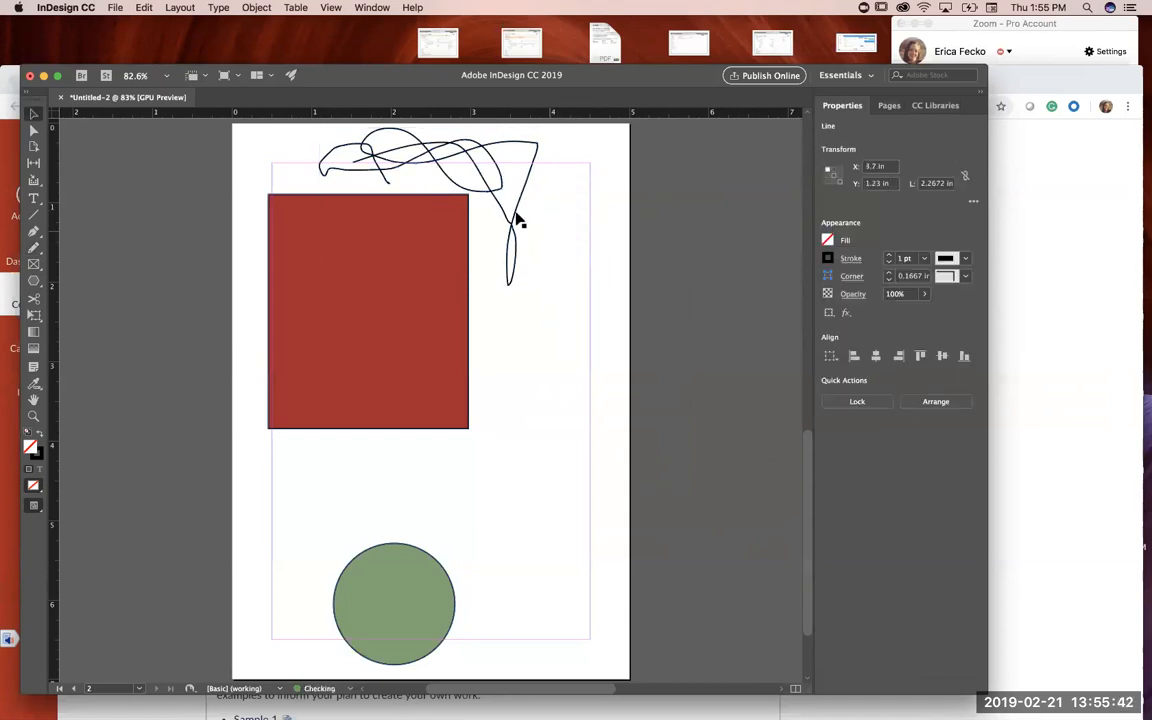
Step: Apply a left-to-right gradient feather to the scribble and move it over the red rectangle, at about X 1.43 in, Y 2.05 in
click(516, 216)
drag(552, 312, 560, 320)
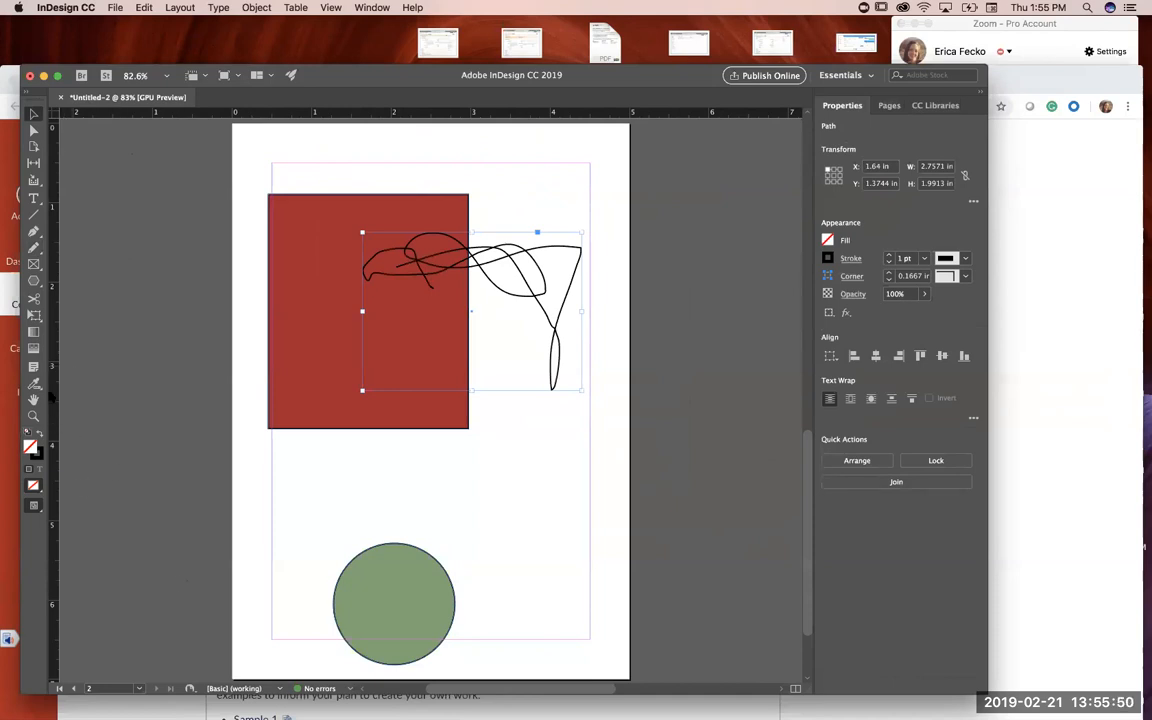
click(33, 348)
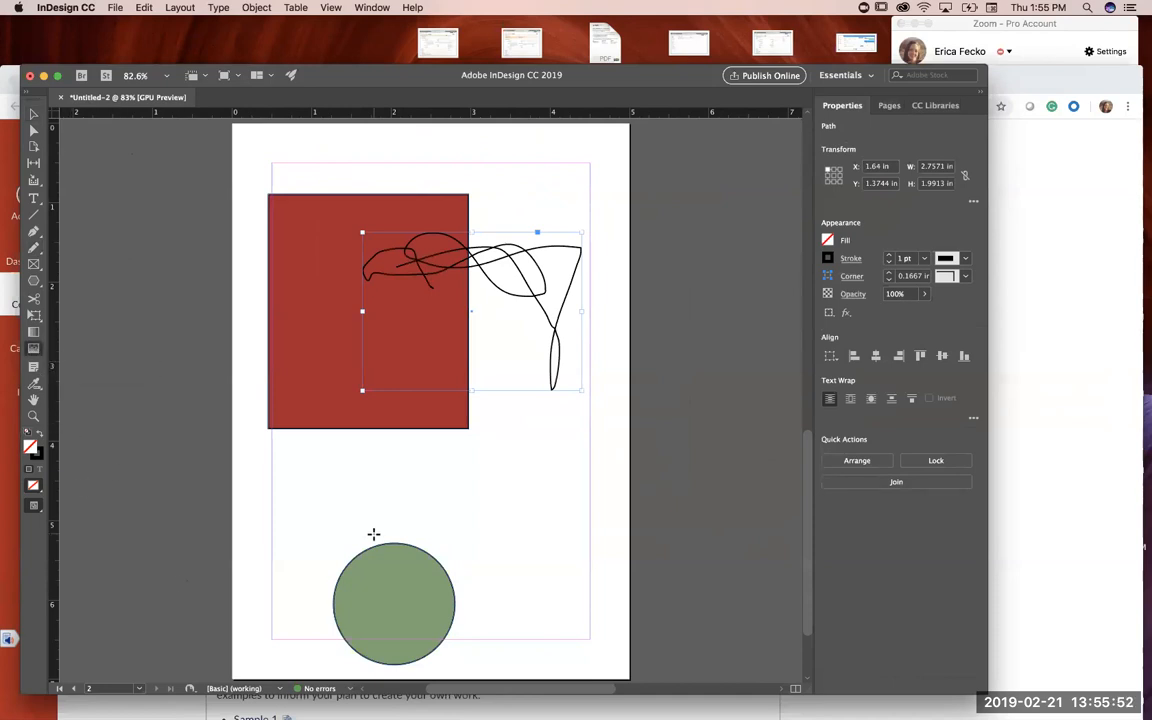
drag(342, 586, 445, 615)
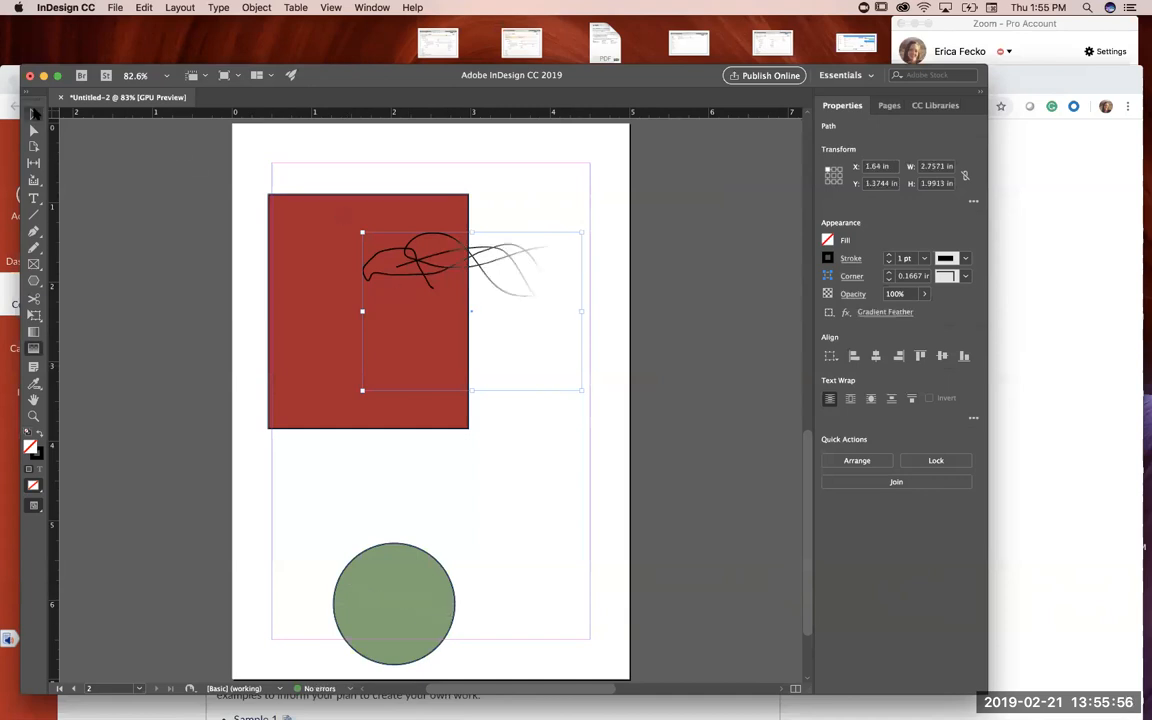
drag(514, 272, 515, 427)
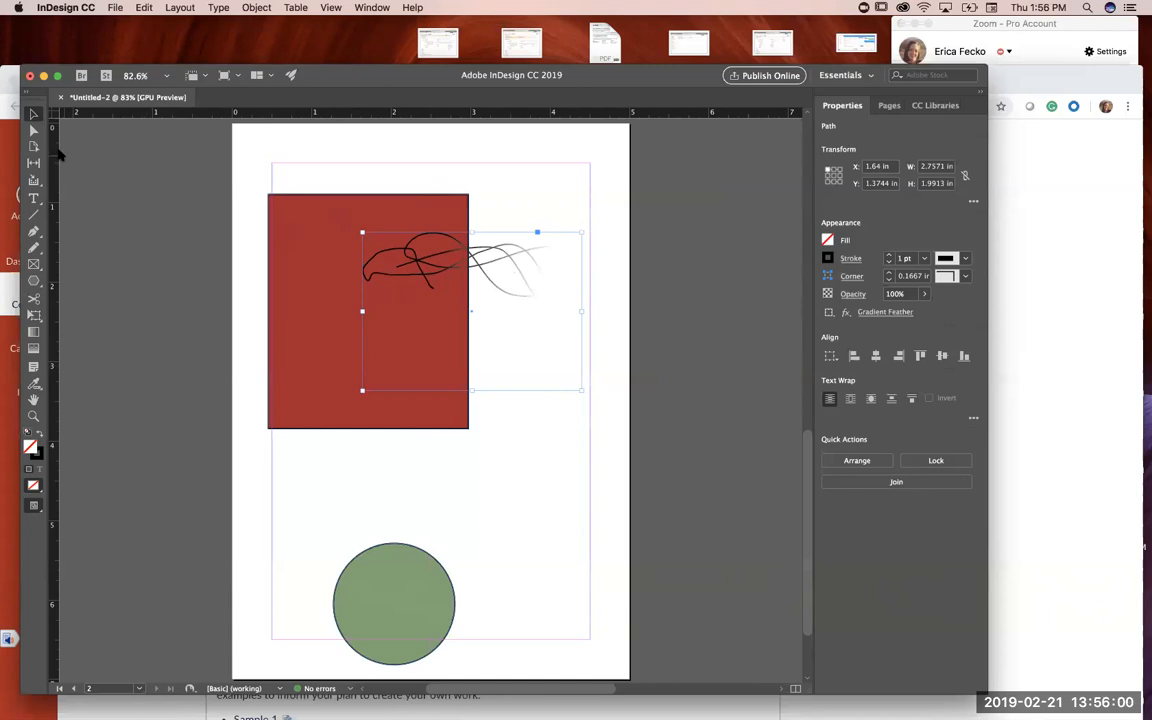
mouse_move(463, 258)
mouse_down()
mouse_move(453, 400)
mouse_move(450, 314)
mouse_up()
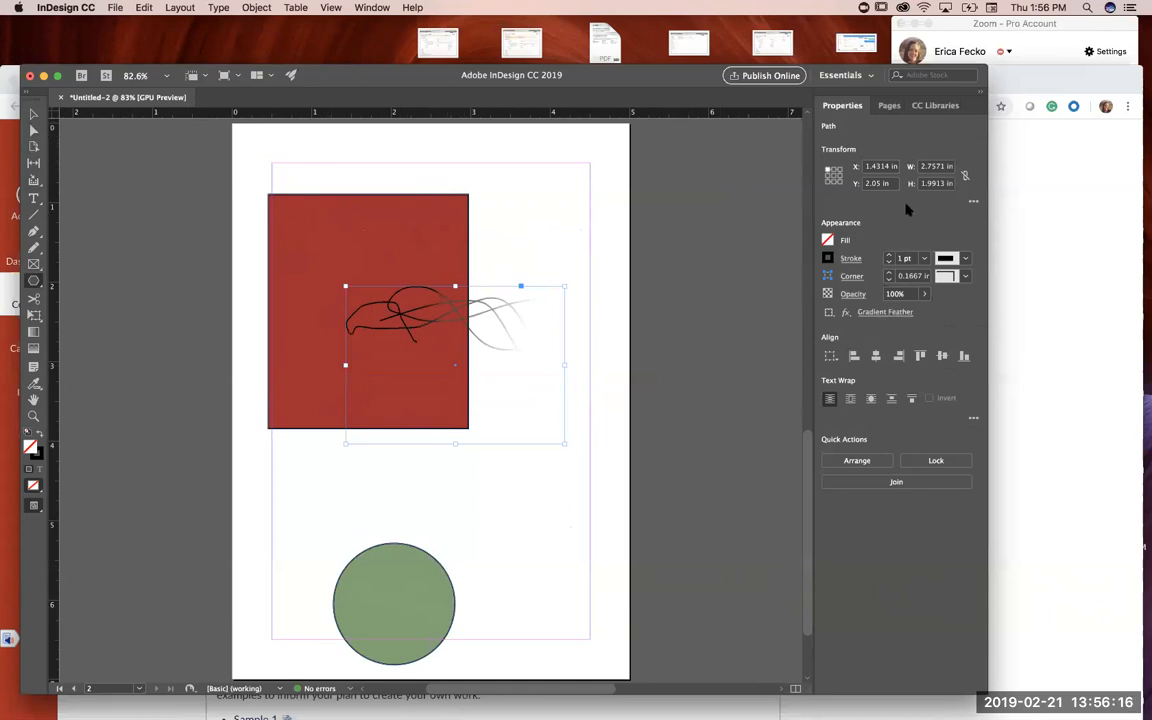
Step: Review the Grunge card's front on page 1 and its back on page 2
click(890, 106)
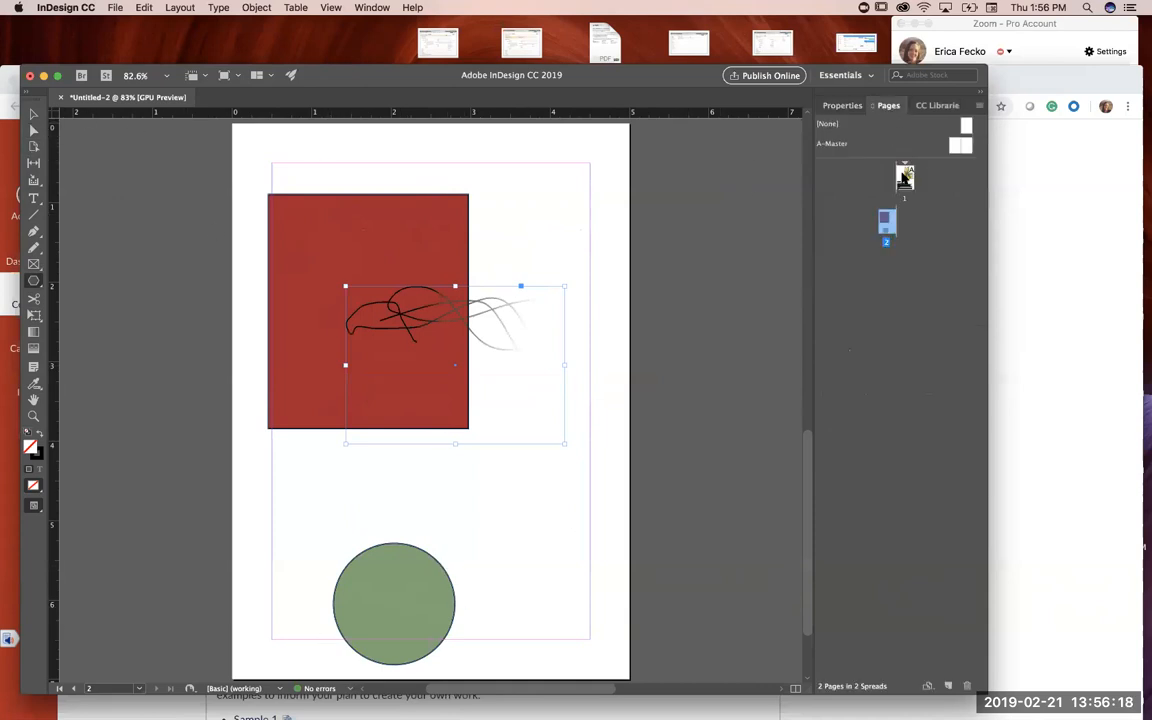
double_click(904, 177)
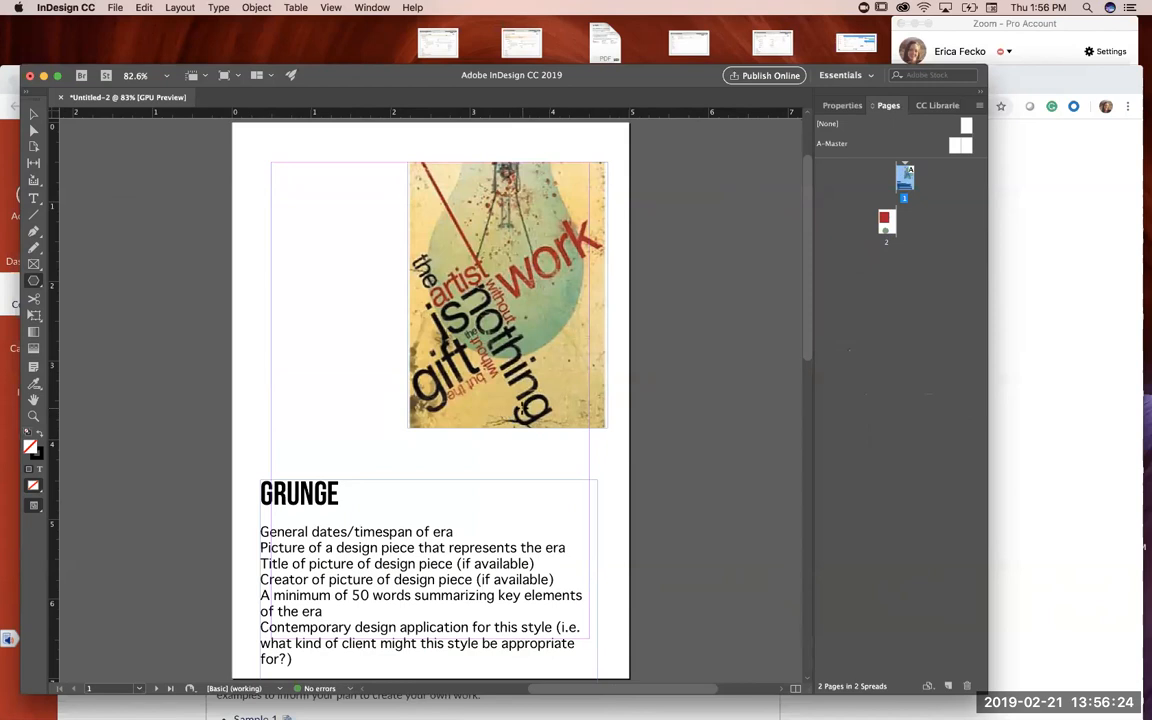
click(888, 224)
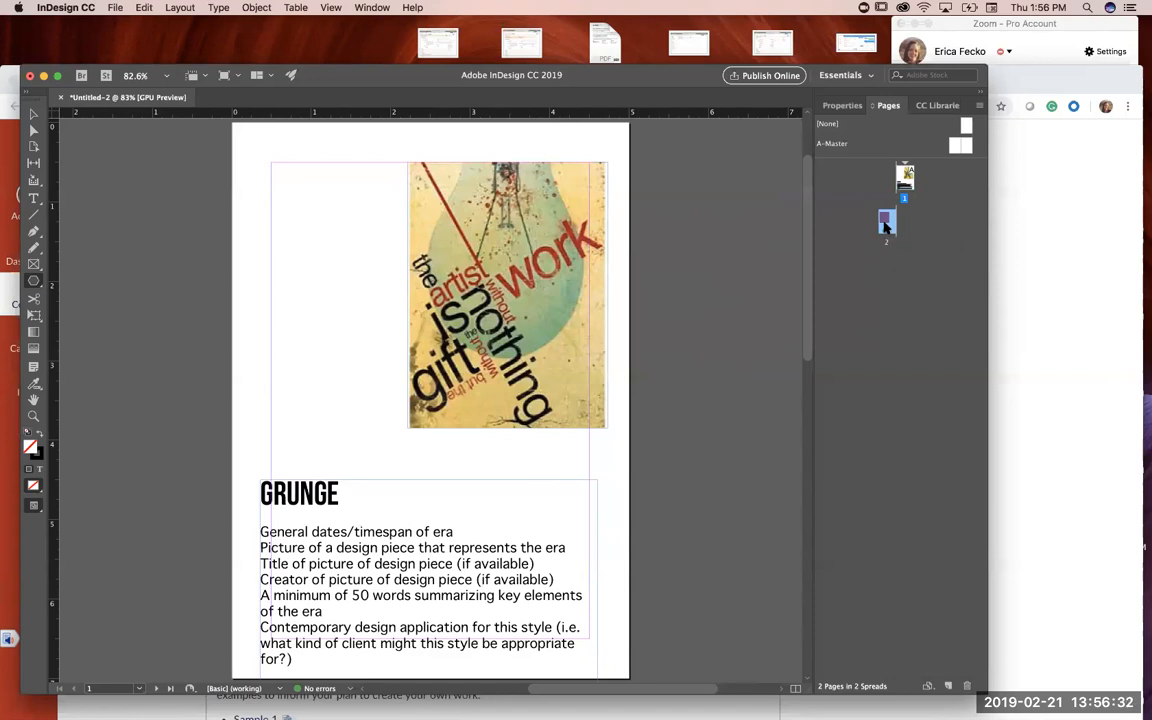
click(906, 178)
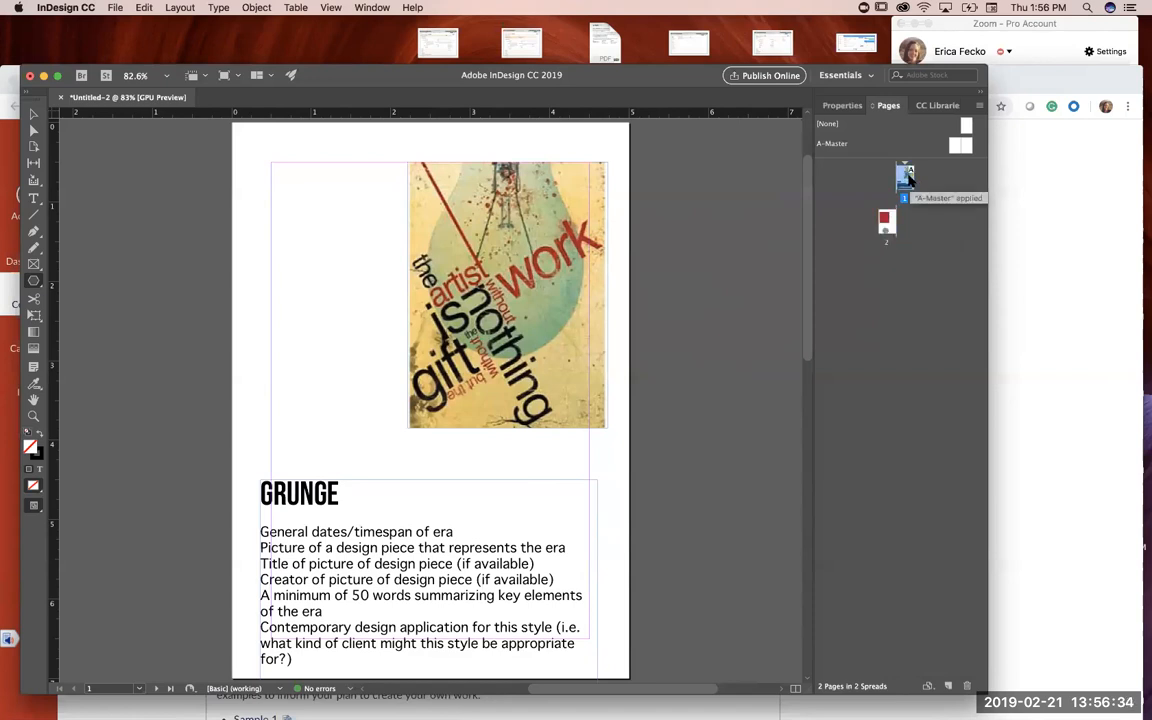
double_click(885, 224)
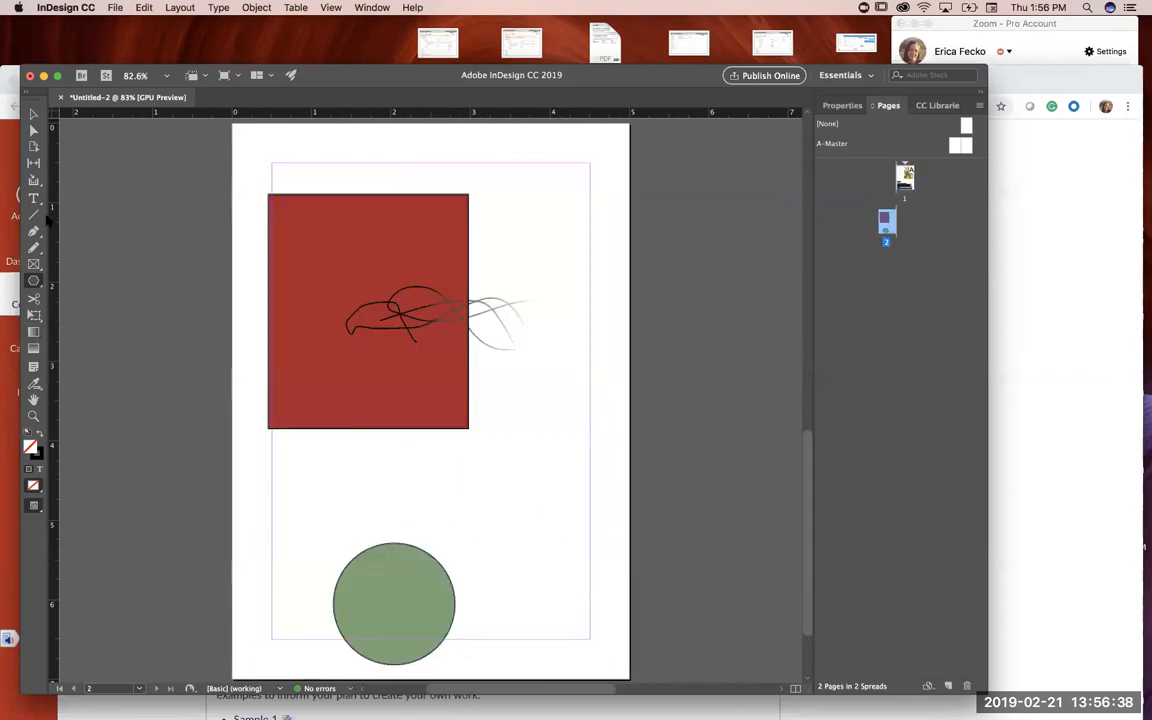
click(34, 248)
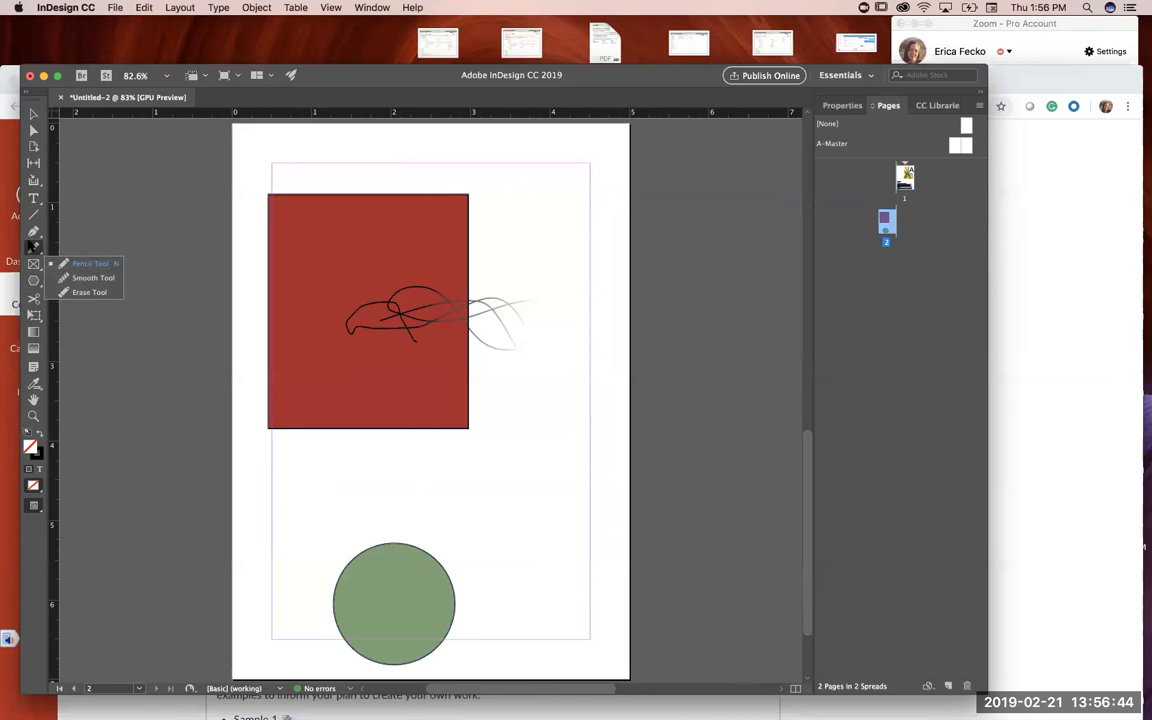
click(33, 247)
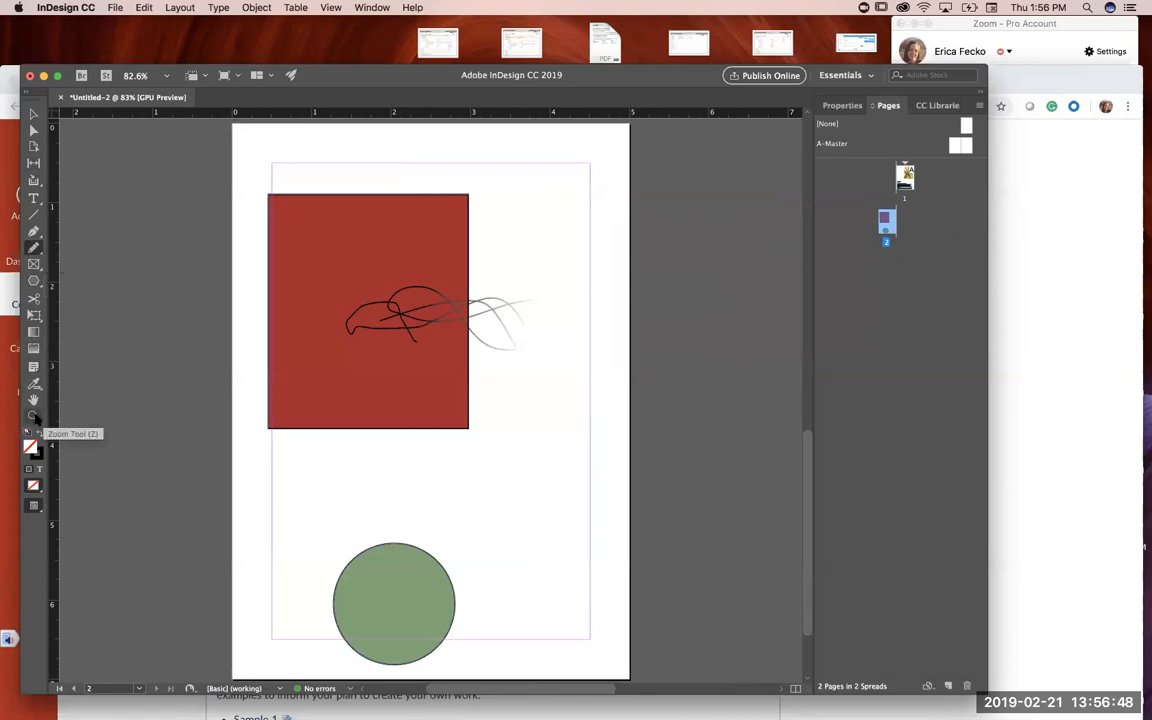
click(33, 113)
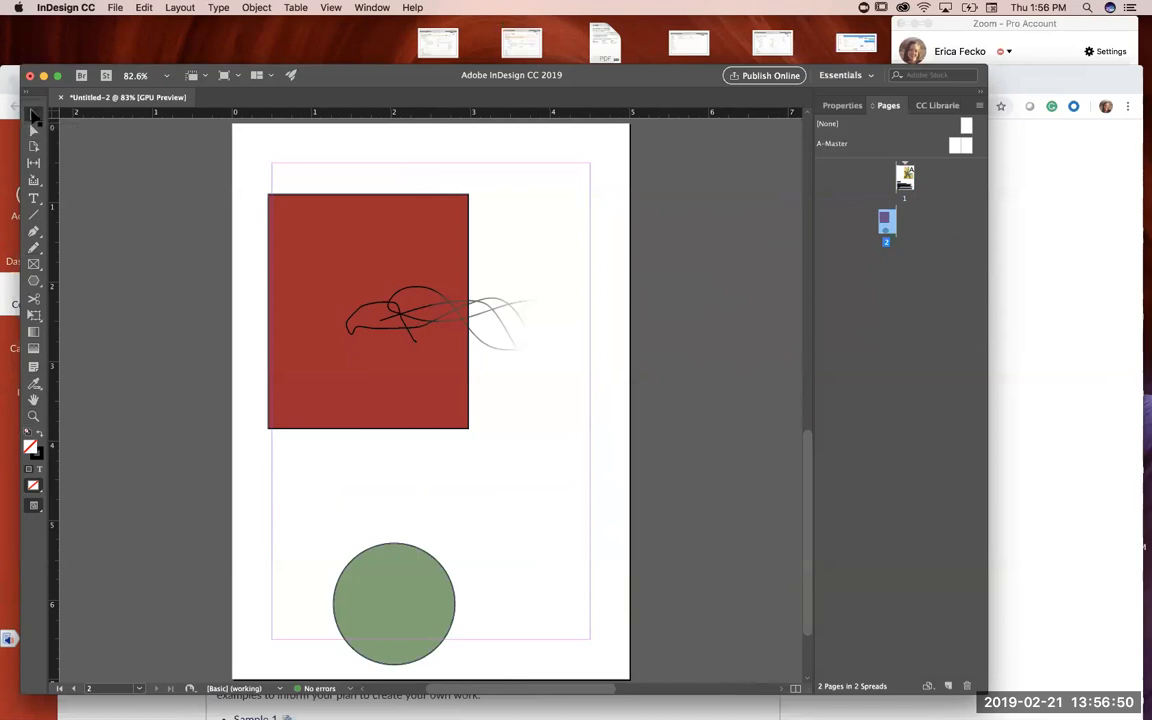
Step: Duplicate the feathered scribble and place the copy just below the original, overlapping the red rectangle's lower part
click(476, 344)
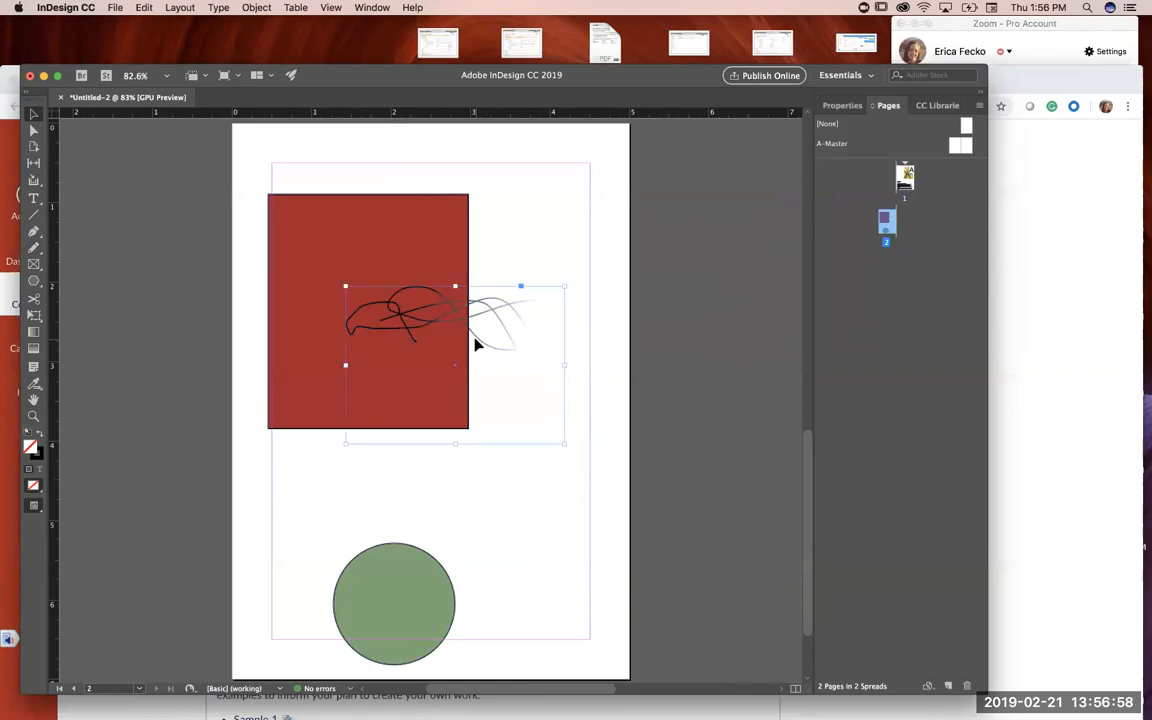
drag(476, 344, 612, 509)
mouse_move(545, 478)
mouse_down()
mouse_move(396, 440)
mouse_move(399, 391)
mouse_up()
right_click(398, 390)
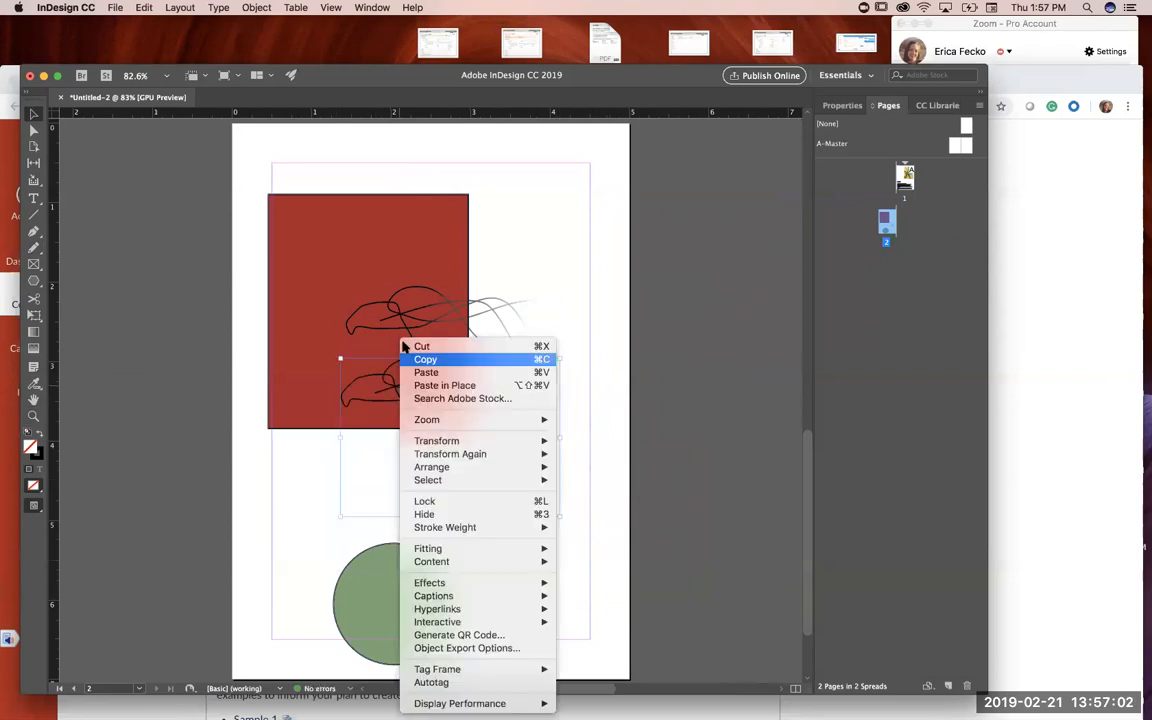
key(Escape)
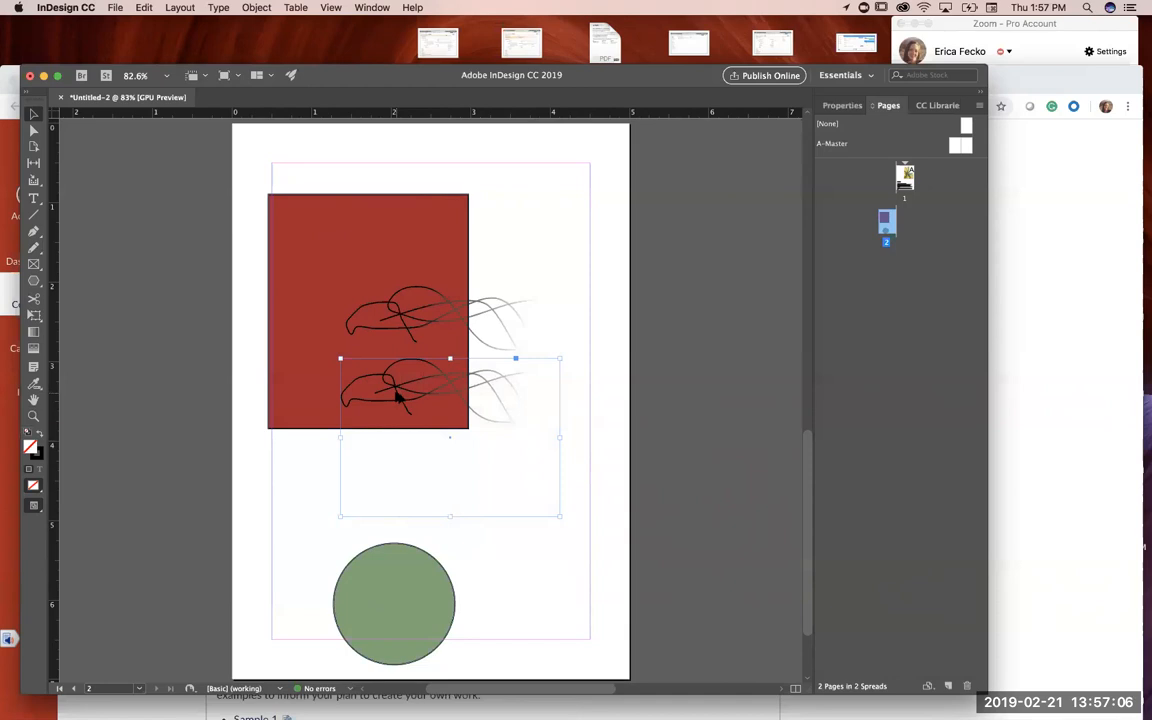
click(396, 397)
right_click(398, 397)
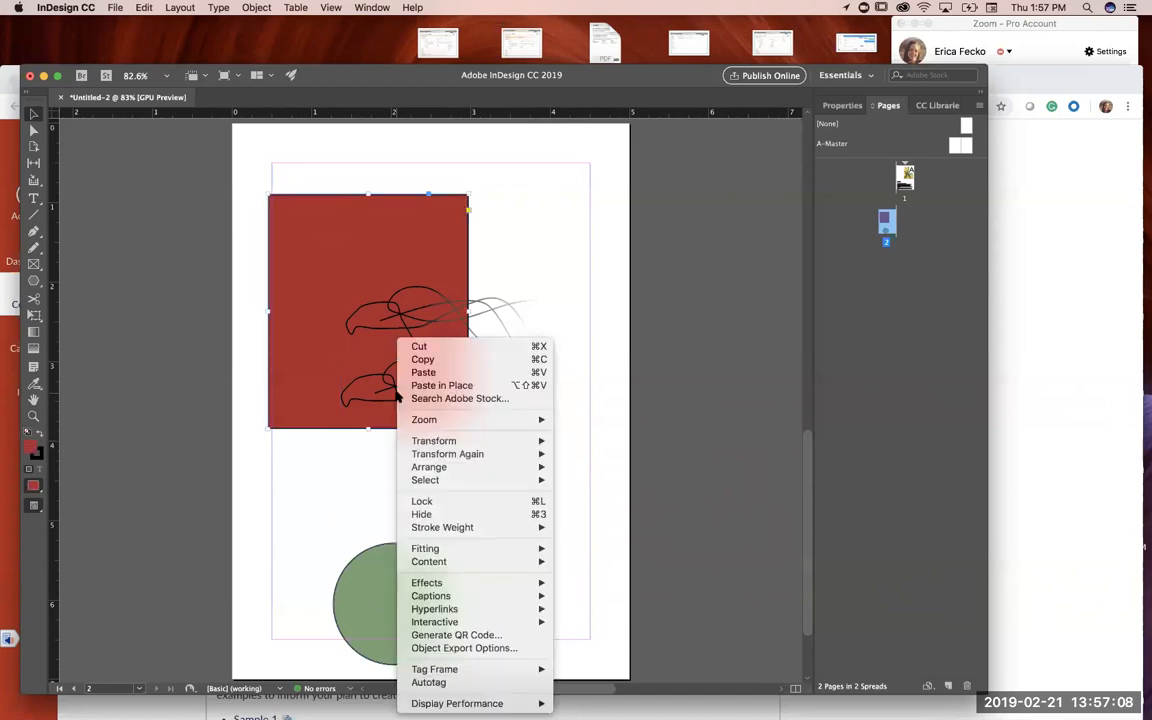
key(Escape)
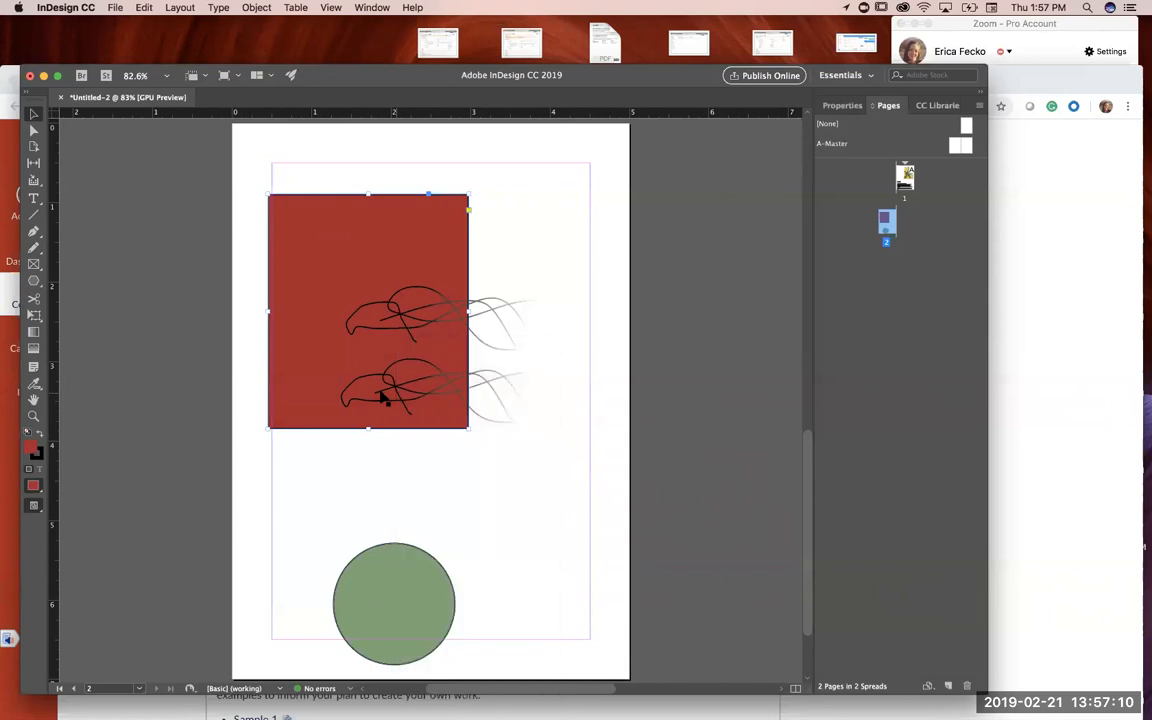
Step: Add three more scribble copies above, over and below the red rectangle, and delete the surplus copy of the rectangle
drag(418, 385, 427, 130)
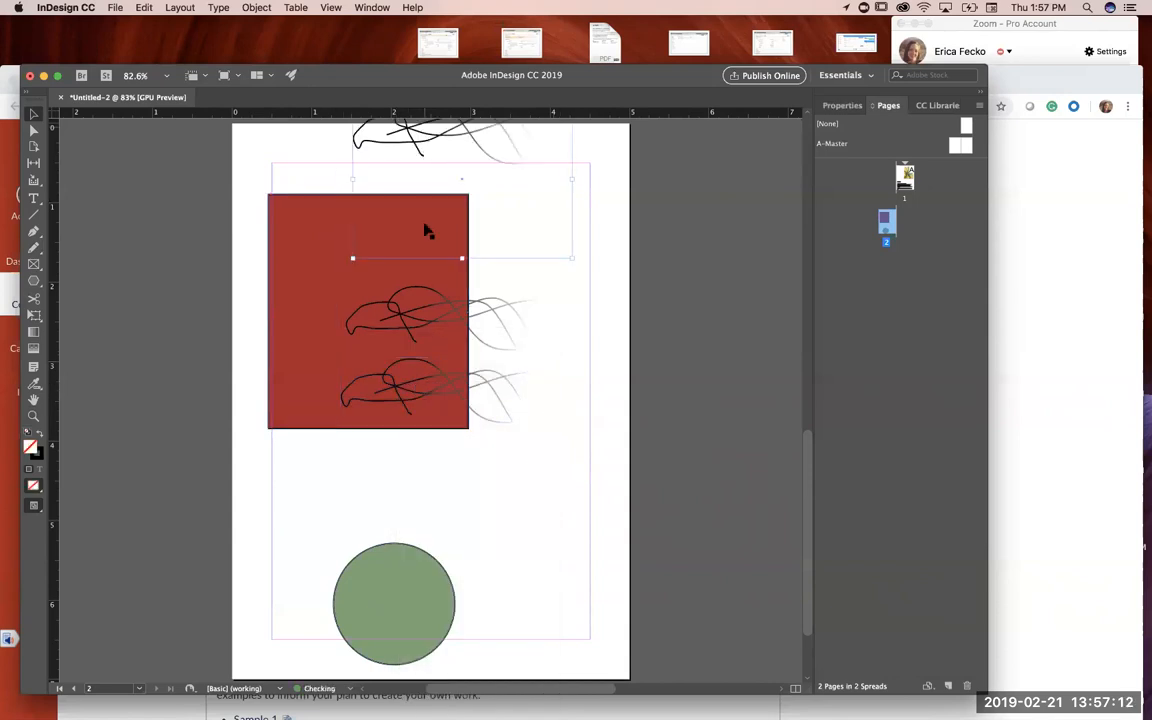
drag(303, 303, 301, 308)
drag(426, 143, 349, 296)
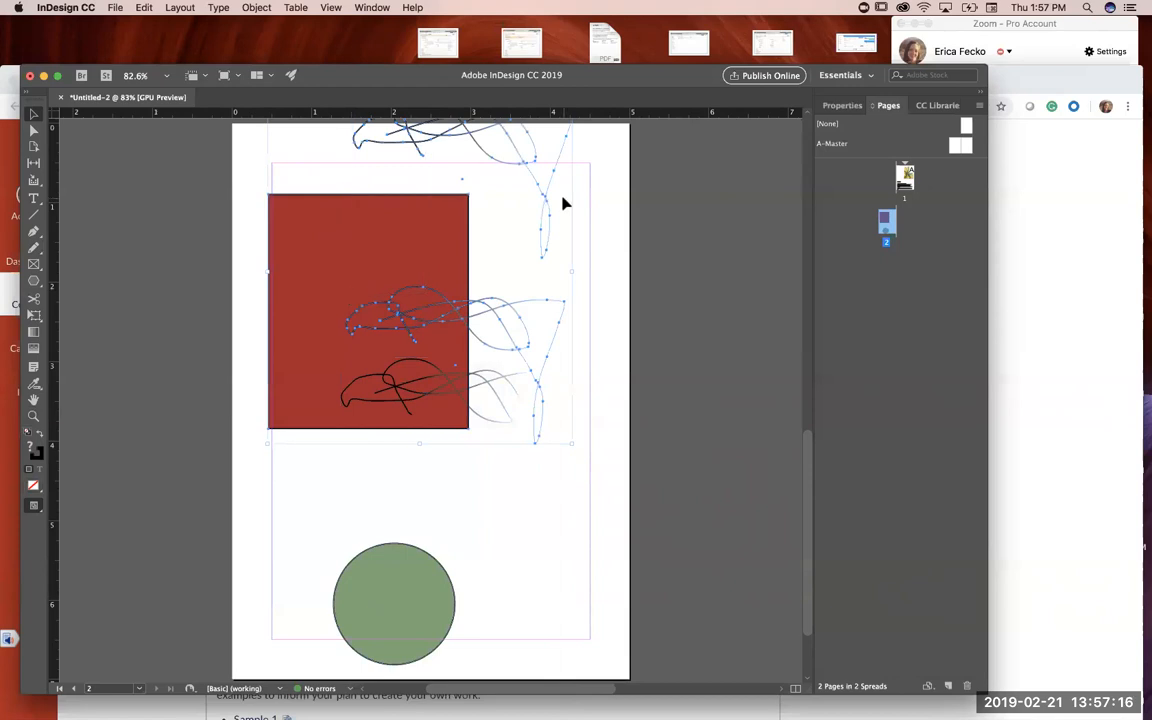
key(super+v)
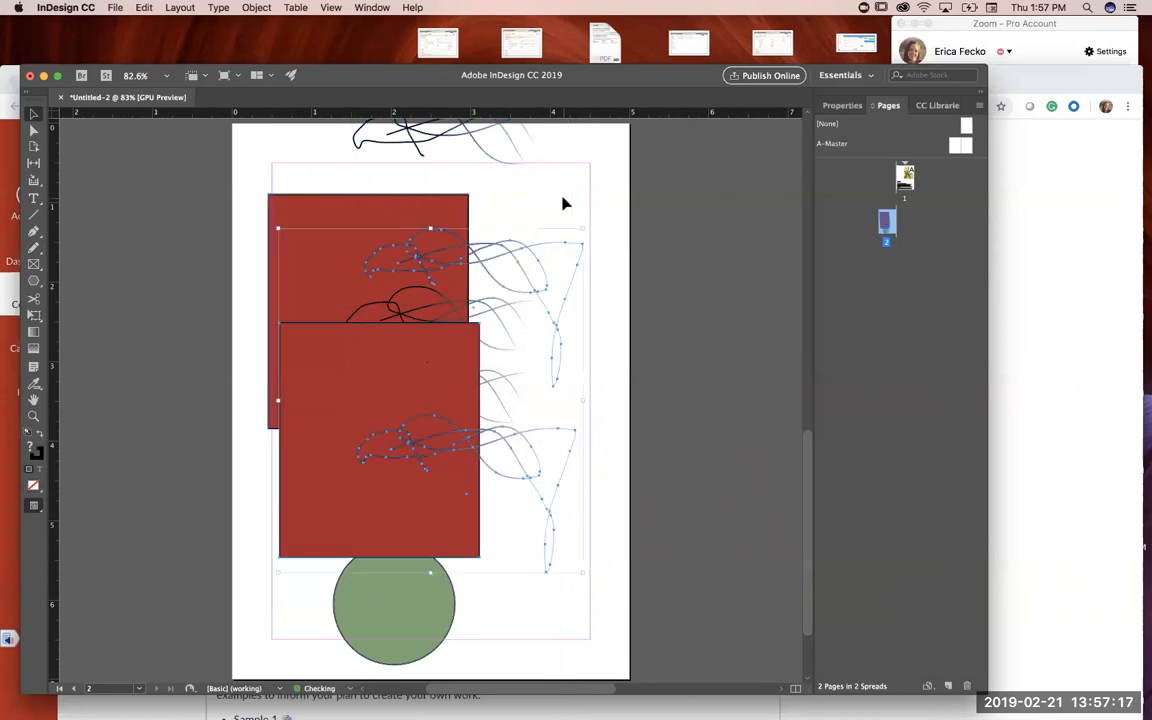
click(580, 445)
click(406, 365)
key(Delete)
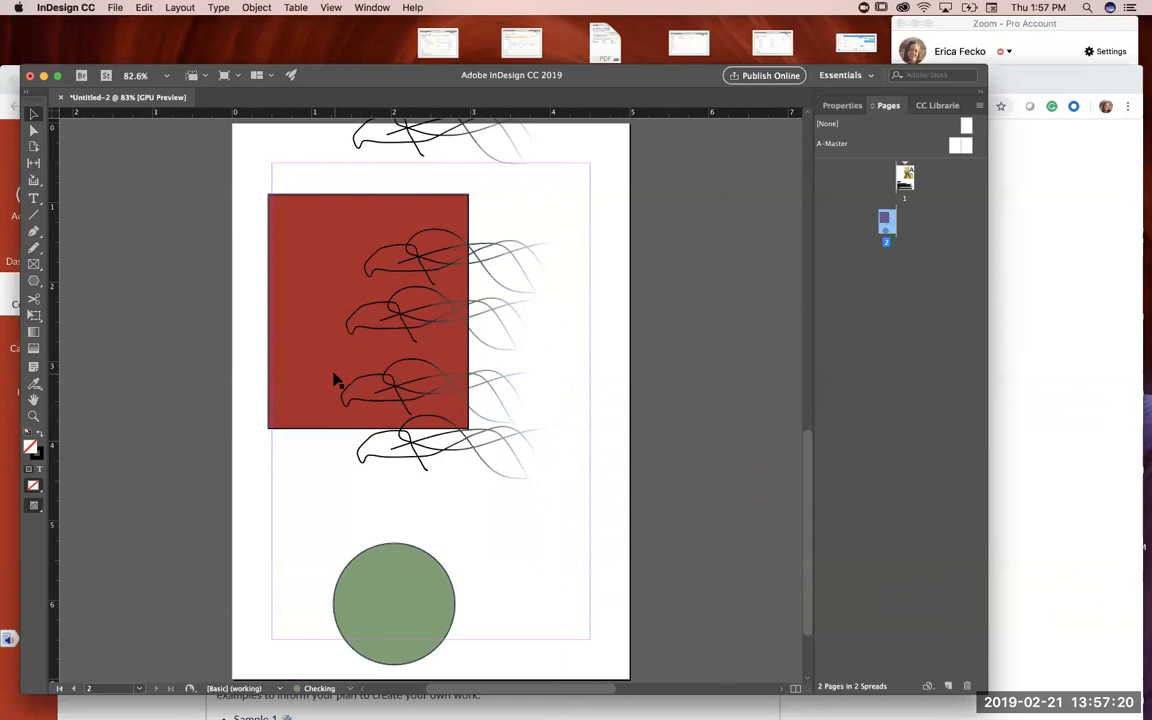
Step: Move the topmost scribble onto the red rectangle's left edge and align the rectangle's left side with the page margin
mouse_move(418, 145)
mouse_down()
mouse_move(334, 278)
mouse_move(319, 347)
mouse_move(323, 335)
mouse_up()
mouse_move(416, 424)
mouse_down()
mouse_move(399, 399)
mouse_move(334, 368)
mouse_move(420, 429)
mouse_up()
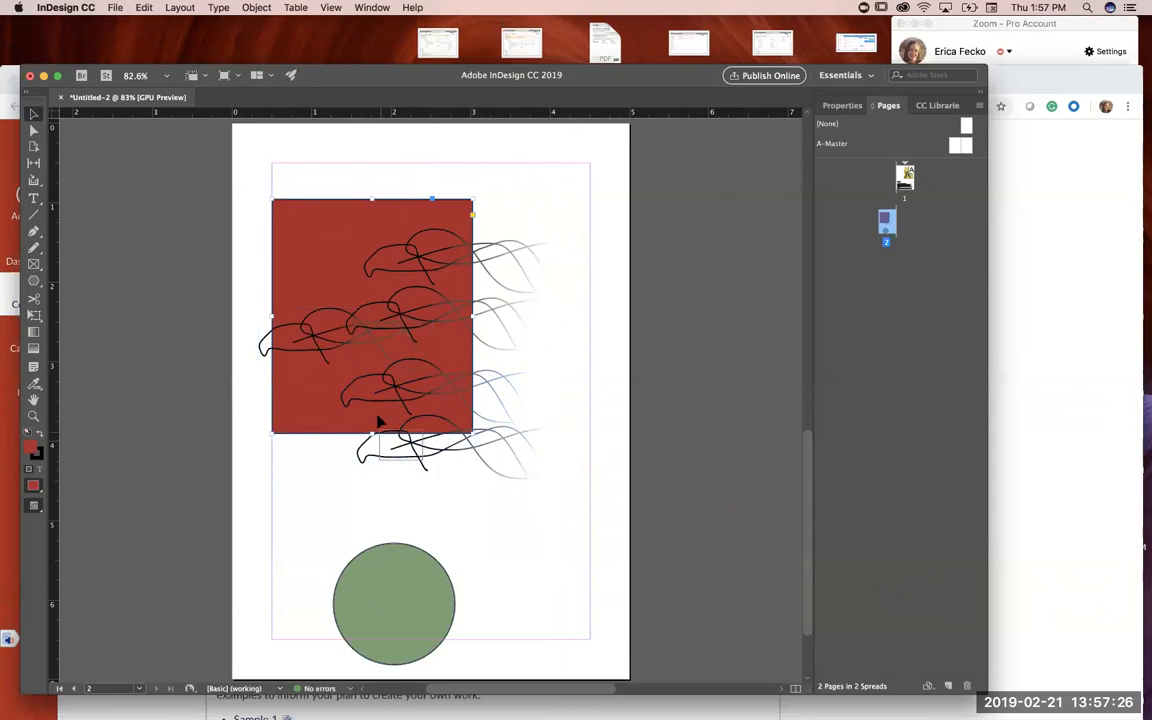
Step: Shrink the lowest scribble to about 1.6 by 1.7 inches and rotate it clockwise so it slants down toward the green circle
click(383, 450)
click(378, 456)
click(371, 460)
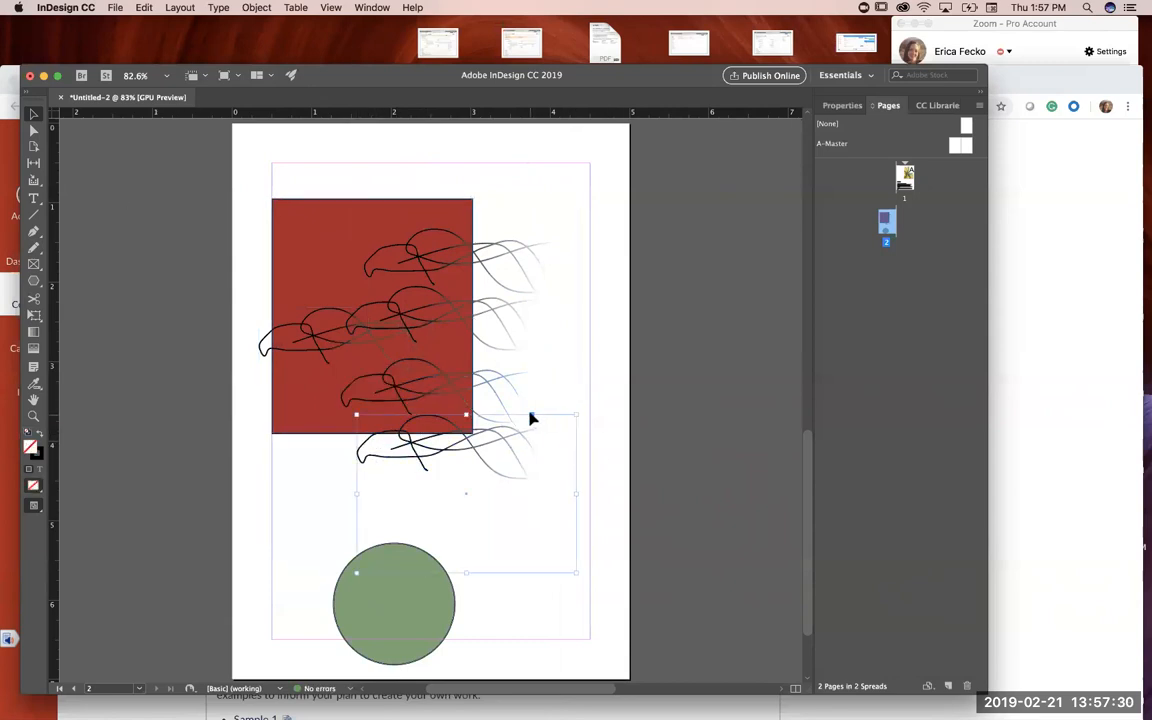
drag(576, 416, 487, 437)
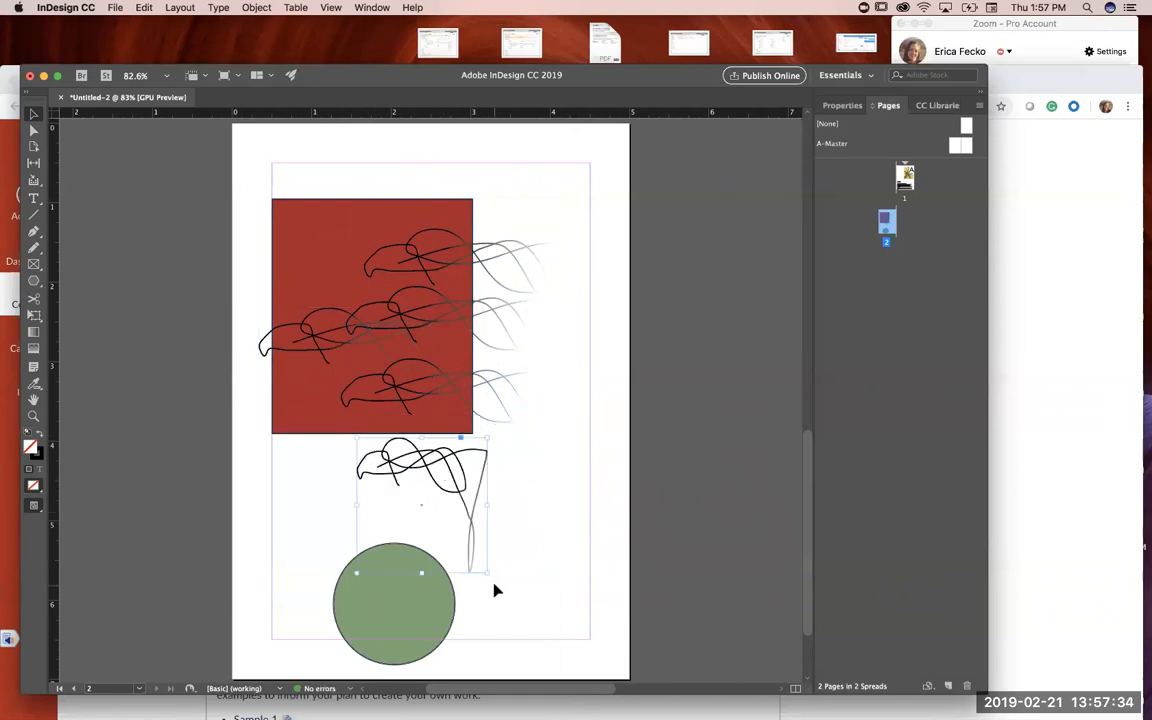
drag(489, 571, 411, 476)
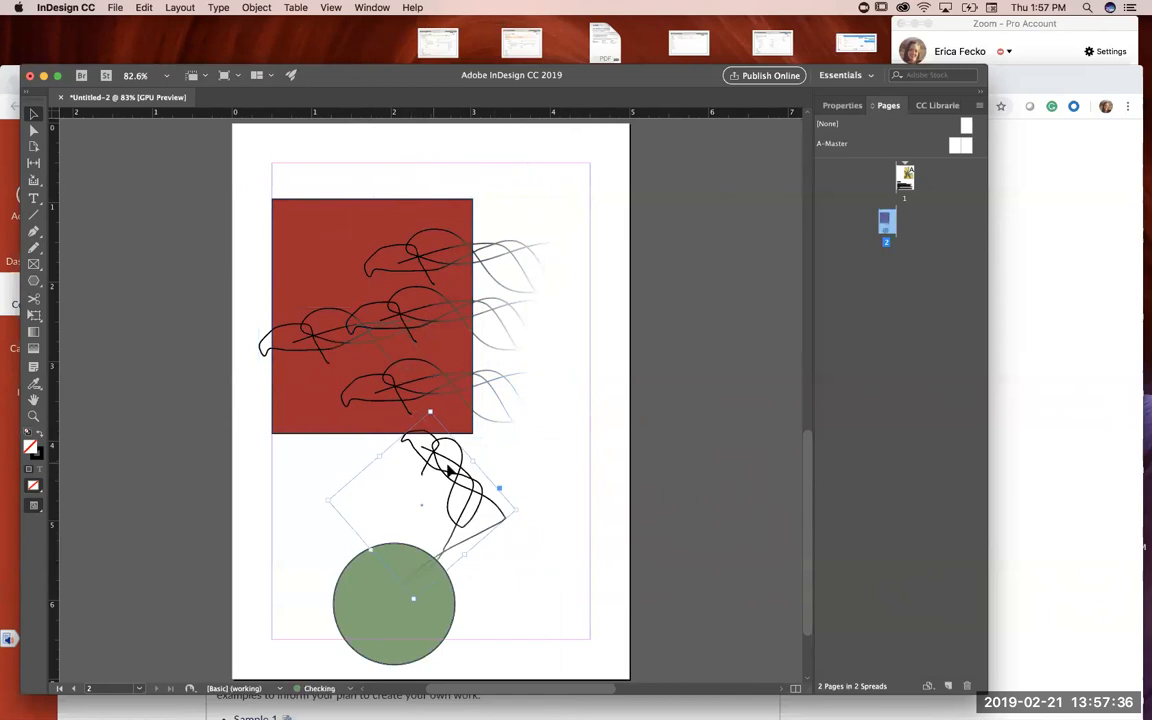
Step: Move three of the scribbles up to overlap the others, and shift the red rectangle to the page's left edge
shift+click(336, 386)
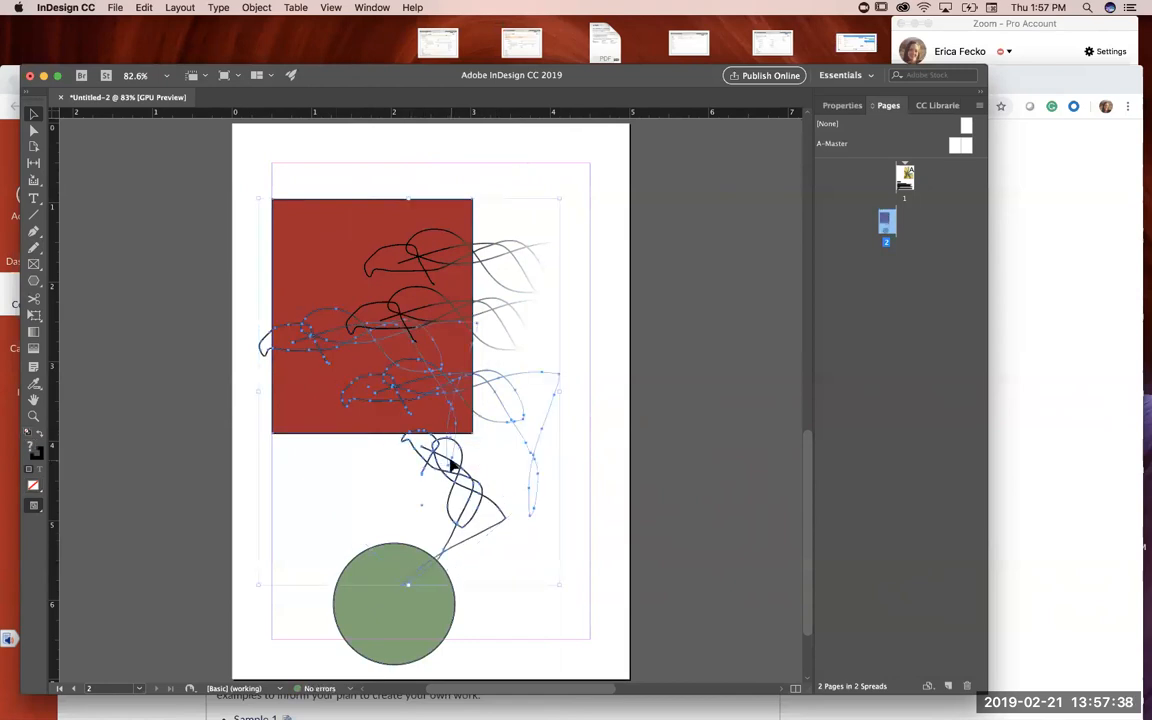
drag(452, 465, 462, 358)
click(684, 262)
click(433, 205)
drag(436, 202, 387, 278)
click(114, 506)
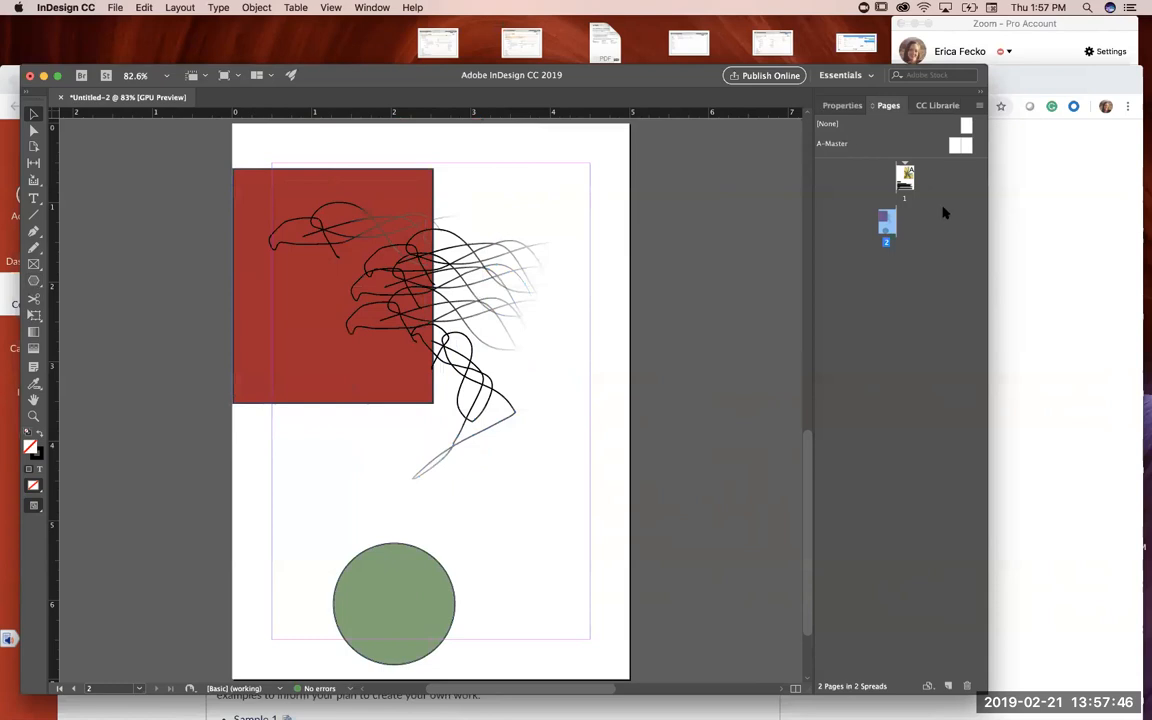
Step: Compare the Grunge card's front on page 1 with its back on page 2
double_click(905, 177)
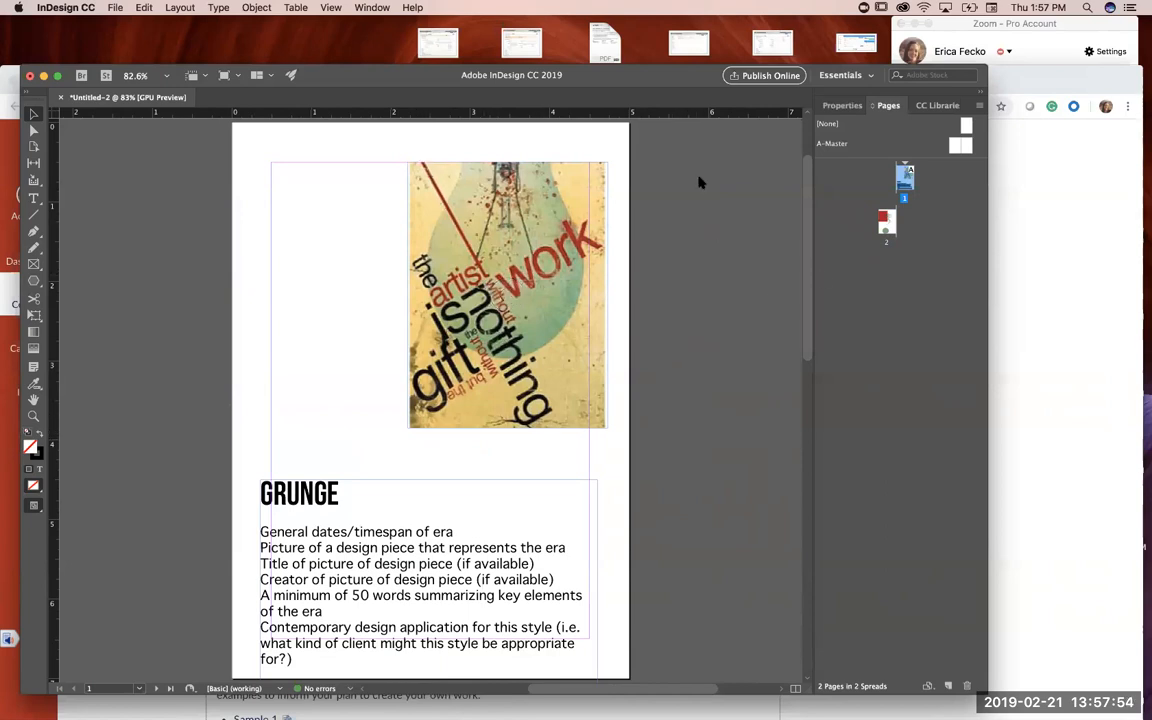
click(886, 221)
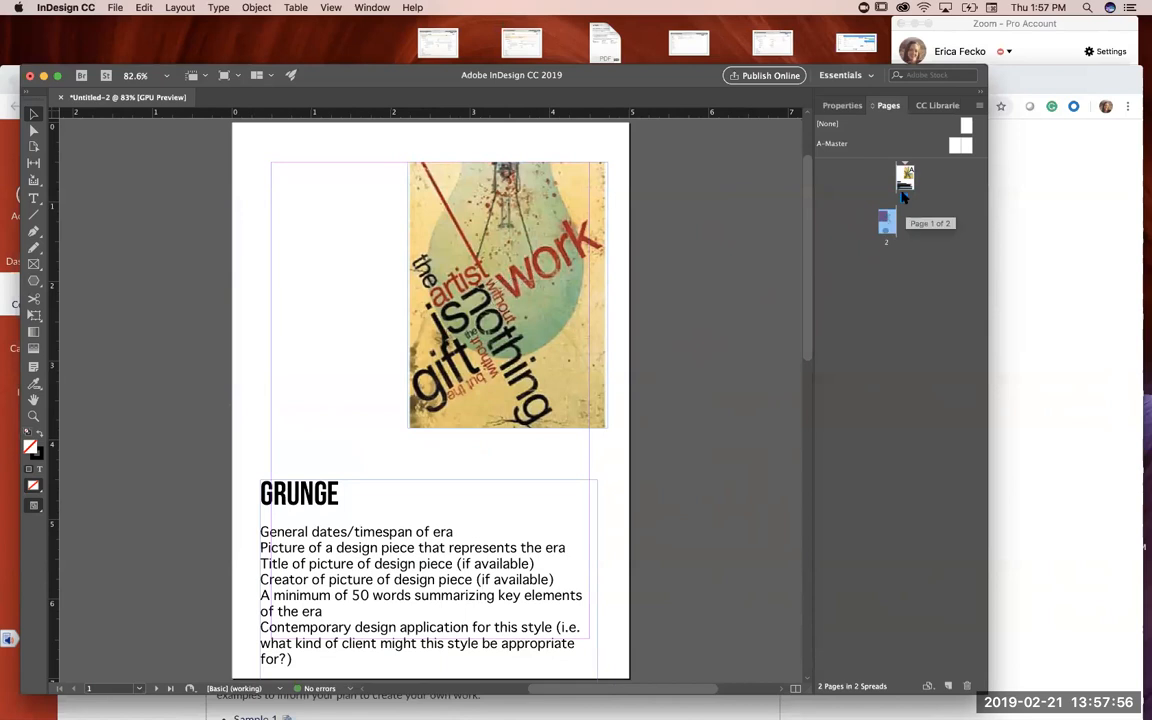
double_click(886, 221)
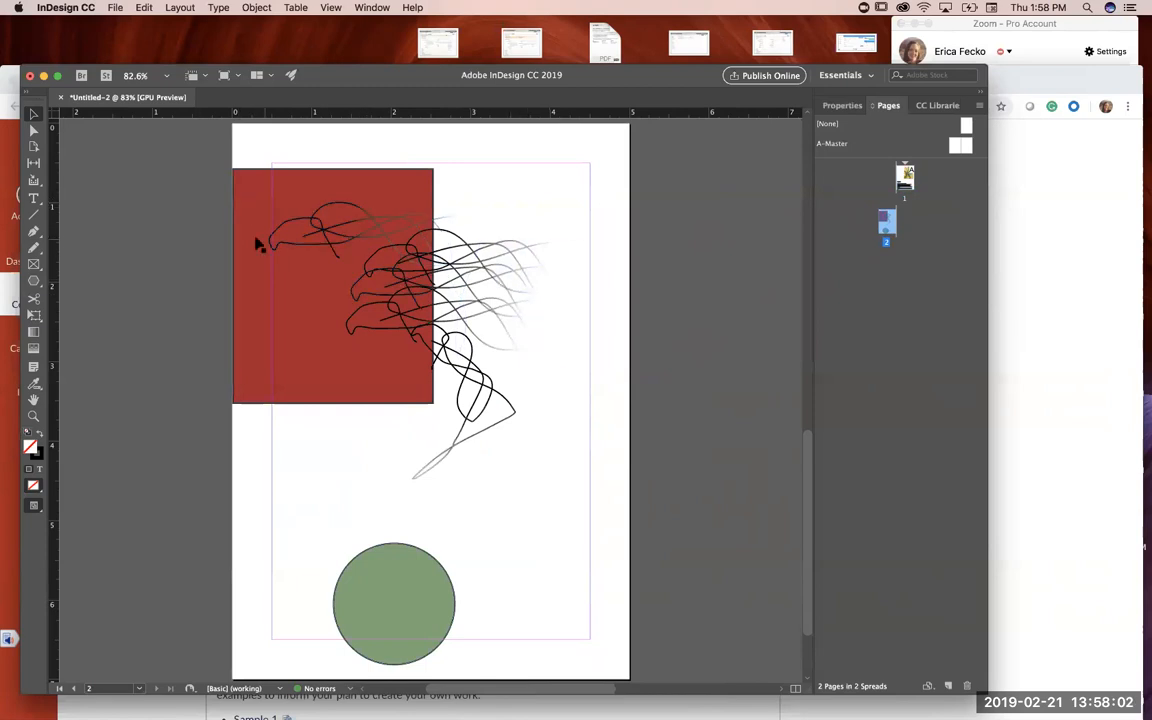
Step: Draw a vertical bar about 0.25 by 6 inches left of the page and fill it with the light beige theme color
click(33, 214)
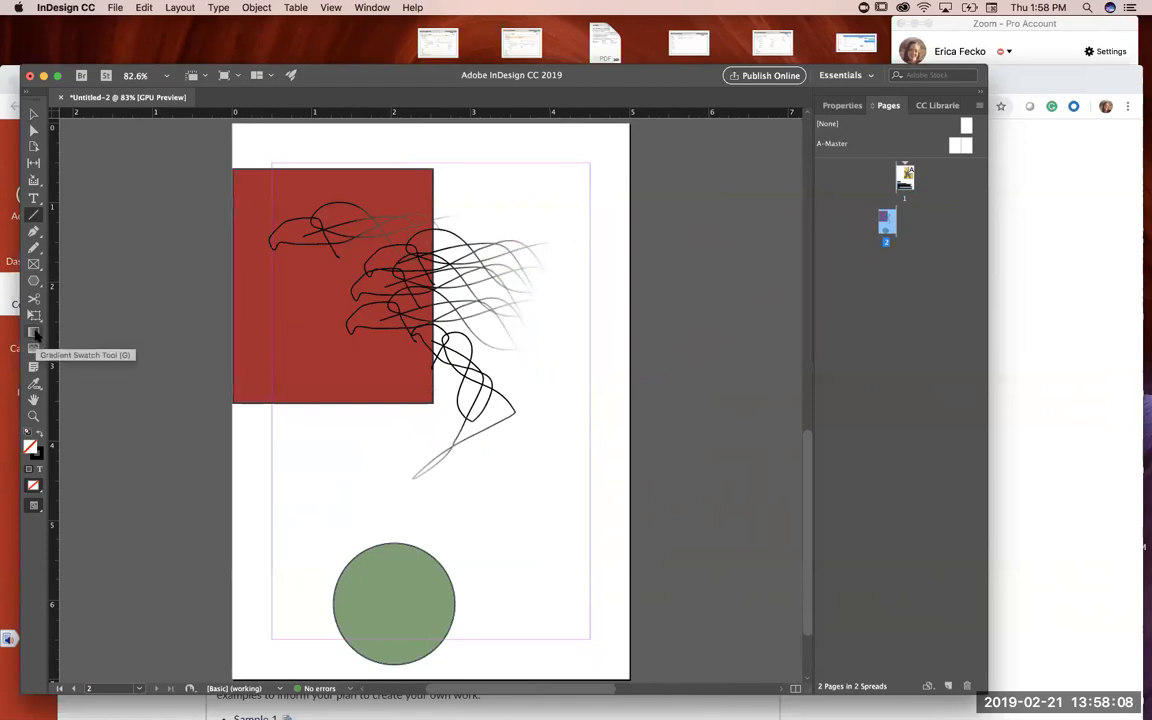
click(35, 281)
drag(35, 283, 64, 266)
drag(194, 157, 214, 638)
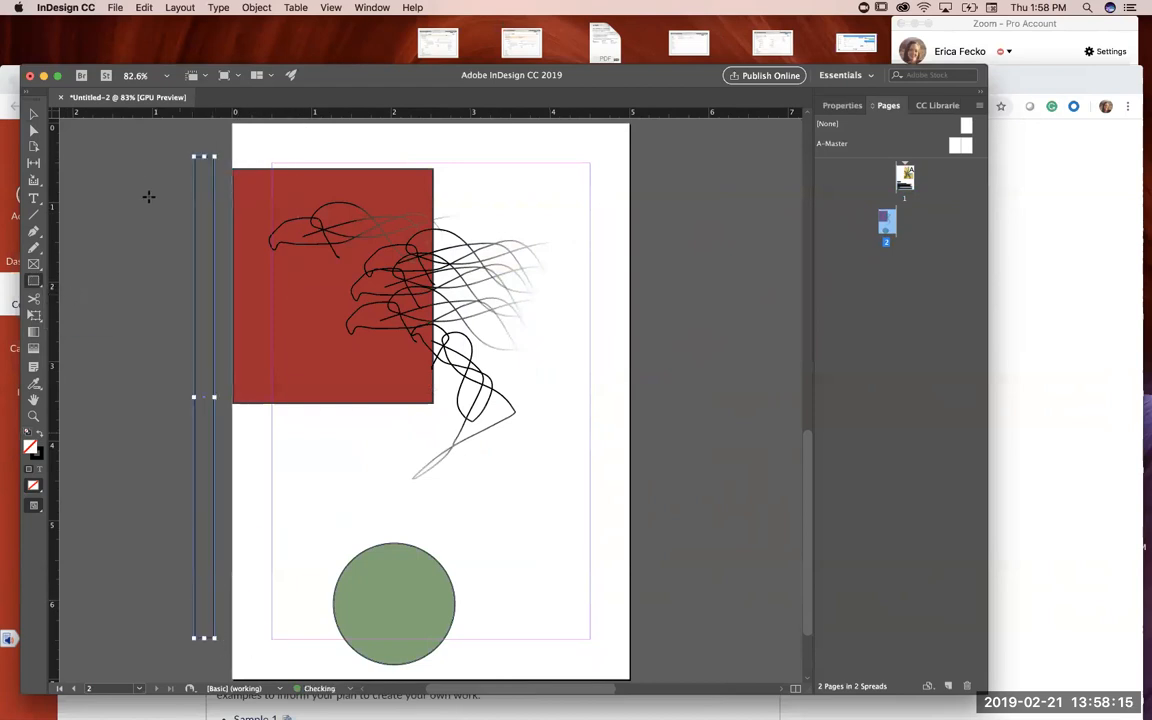
click(34, 385)
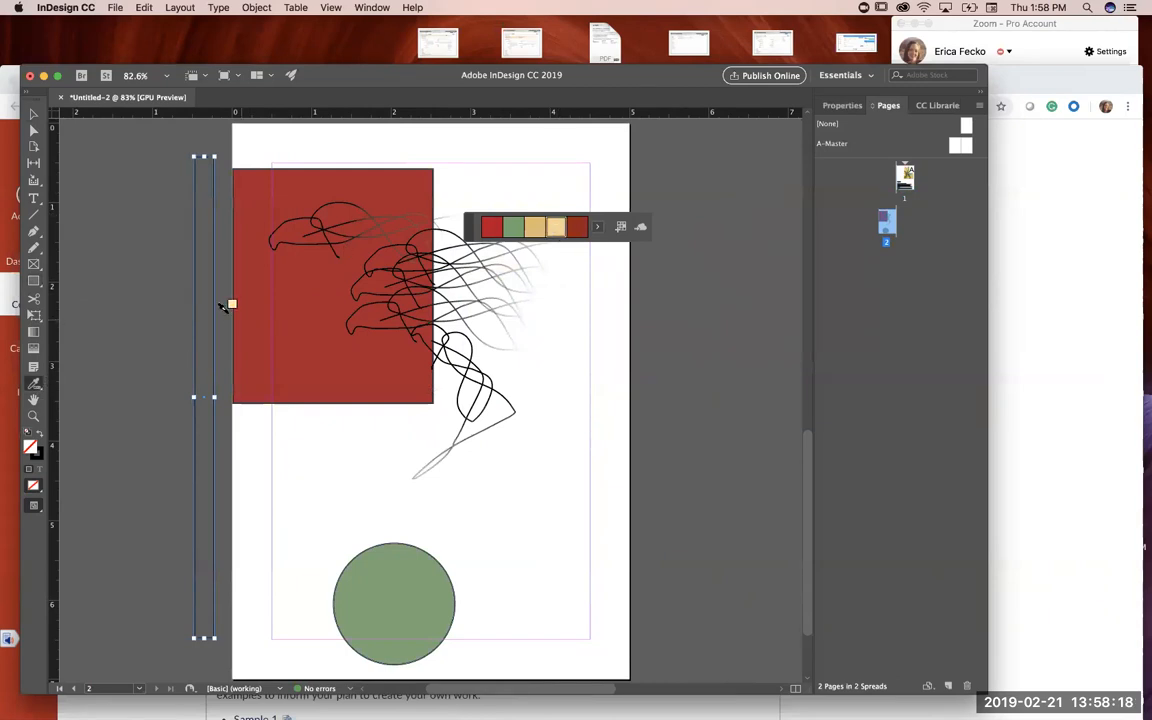
click(203, 303)
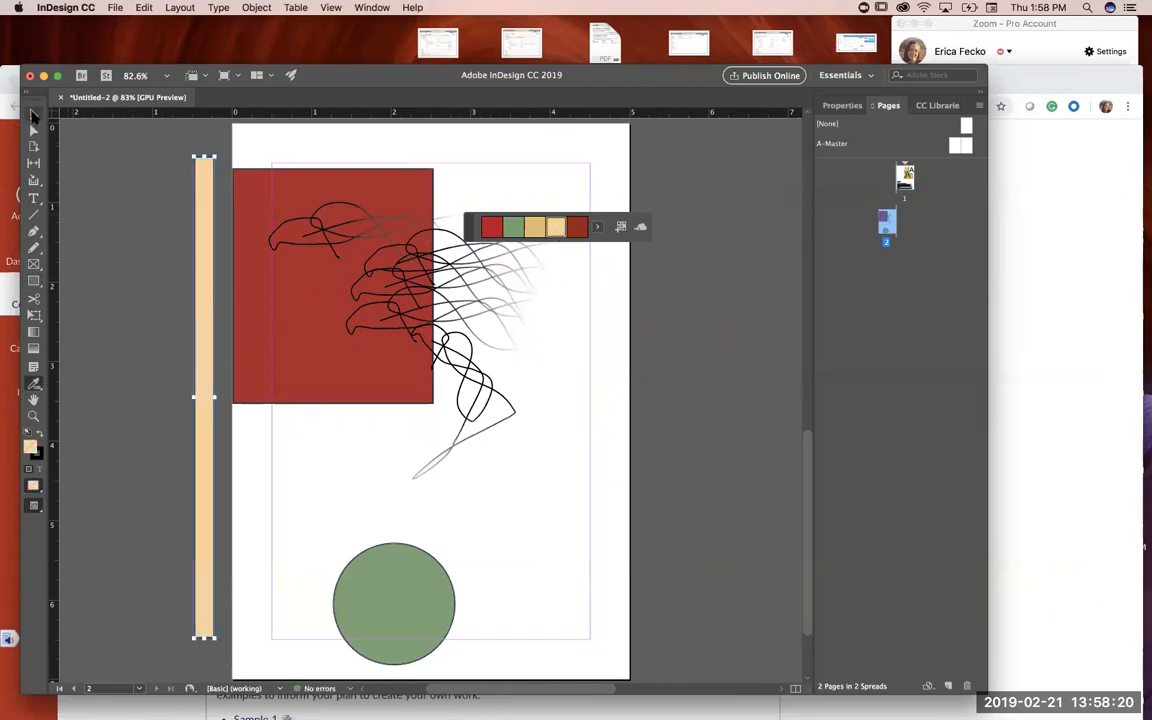
Step: Rotate the beige bar to a slant and place it across the red rectangle, running down past the green circle
click(34, 116)
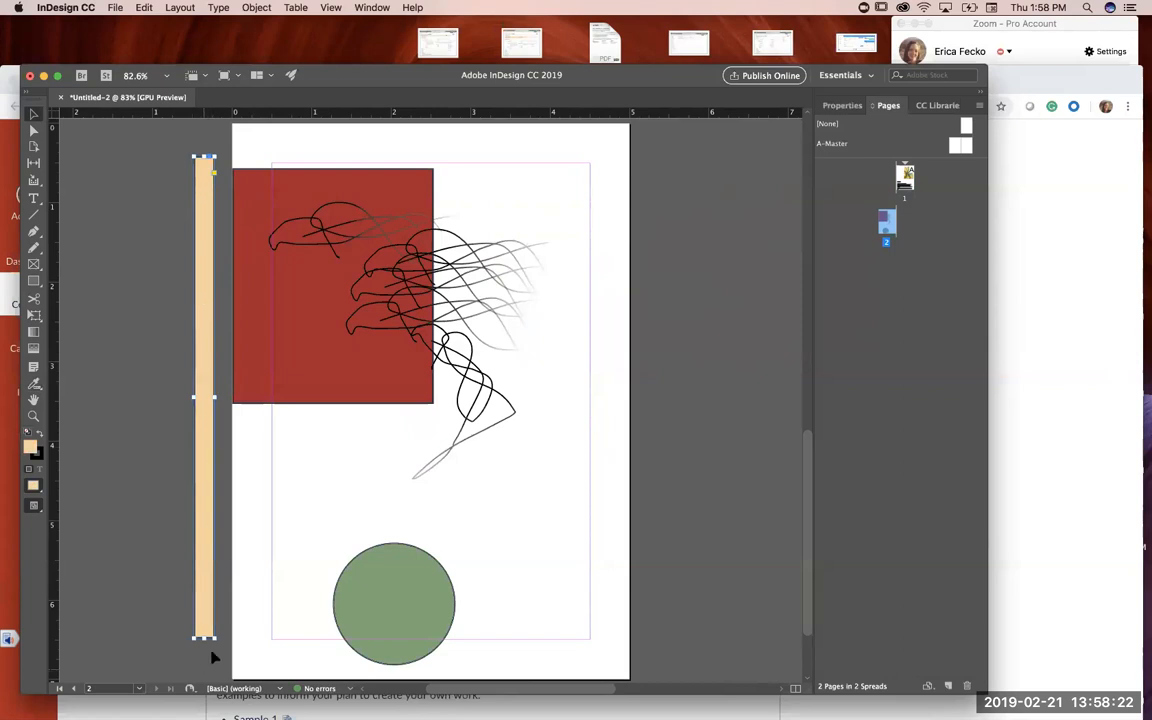
drag(216, 643, 283, 620)
drag(221, 454, 428, 480)
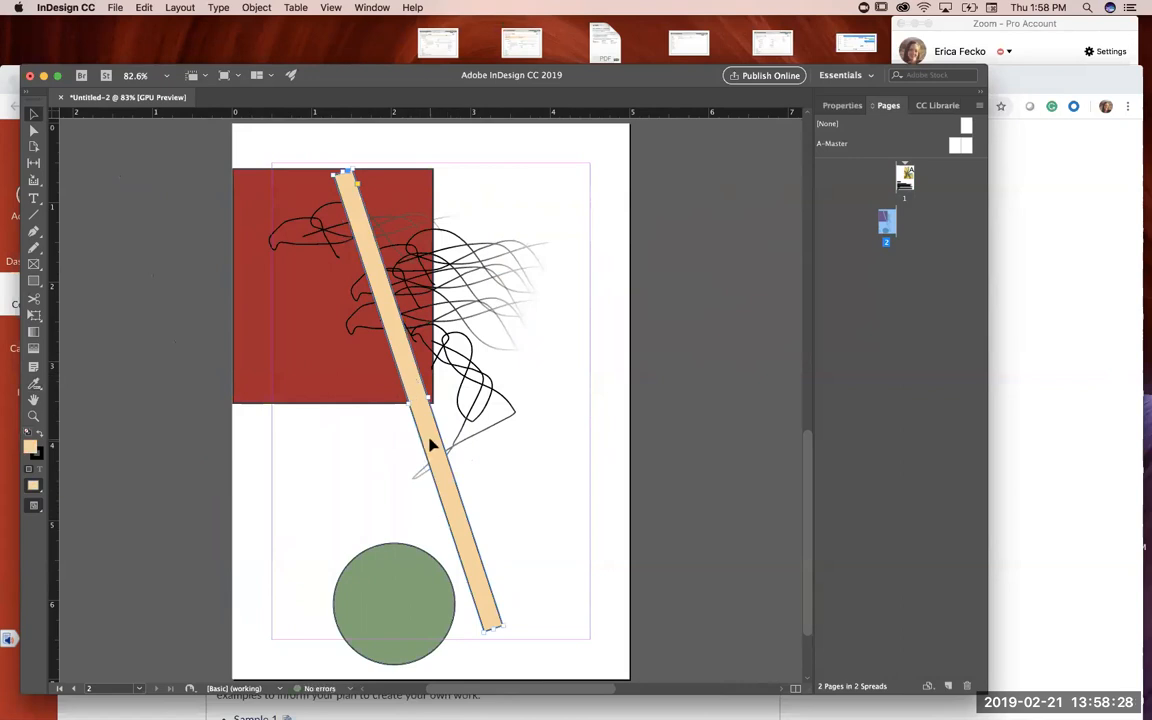
Step: Select all the scribbles without the red rectangle and the beige bar, and bring them to the front
mouse_move(177, 210)
mouse_down()
mouse_move(601, 277)
mouse_move(584, 442)
mouse_up()
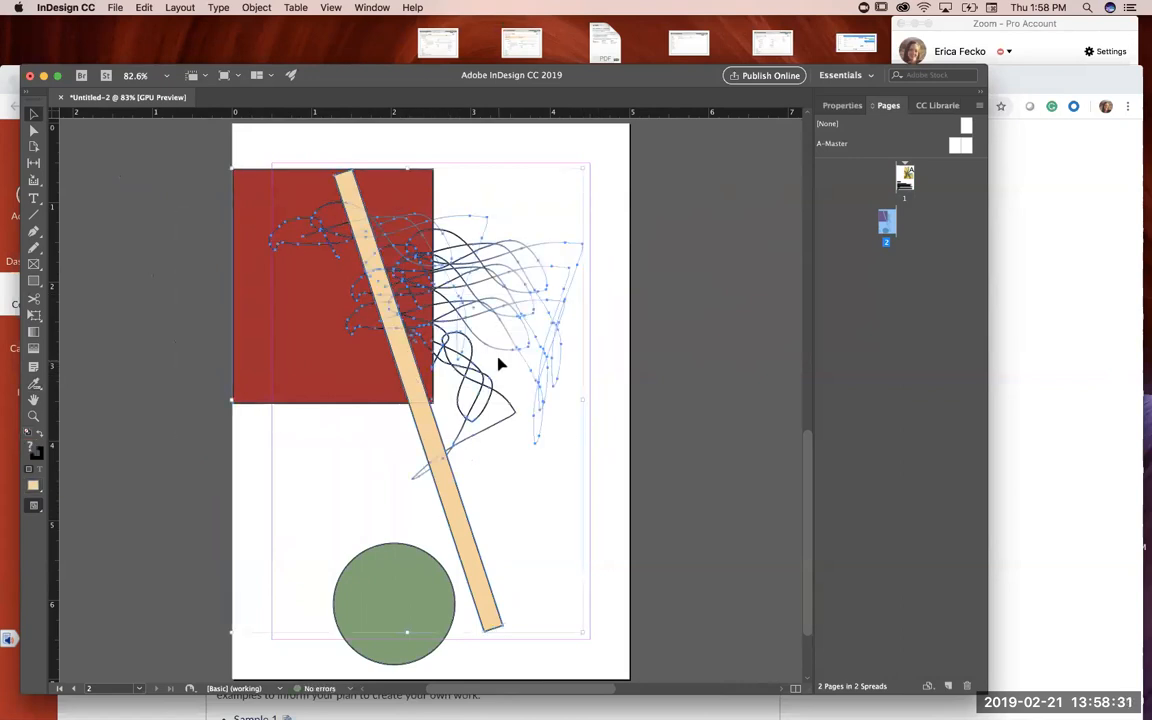
shift+click(251, 207)
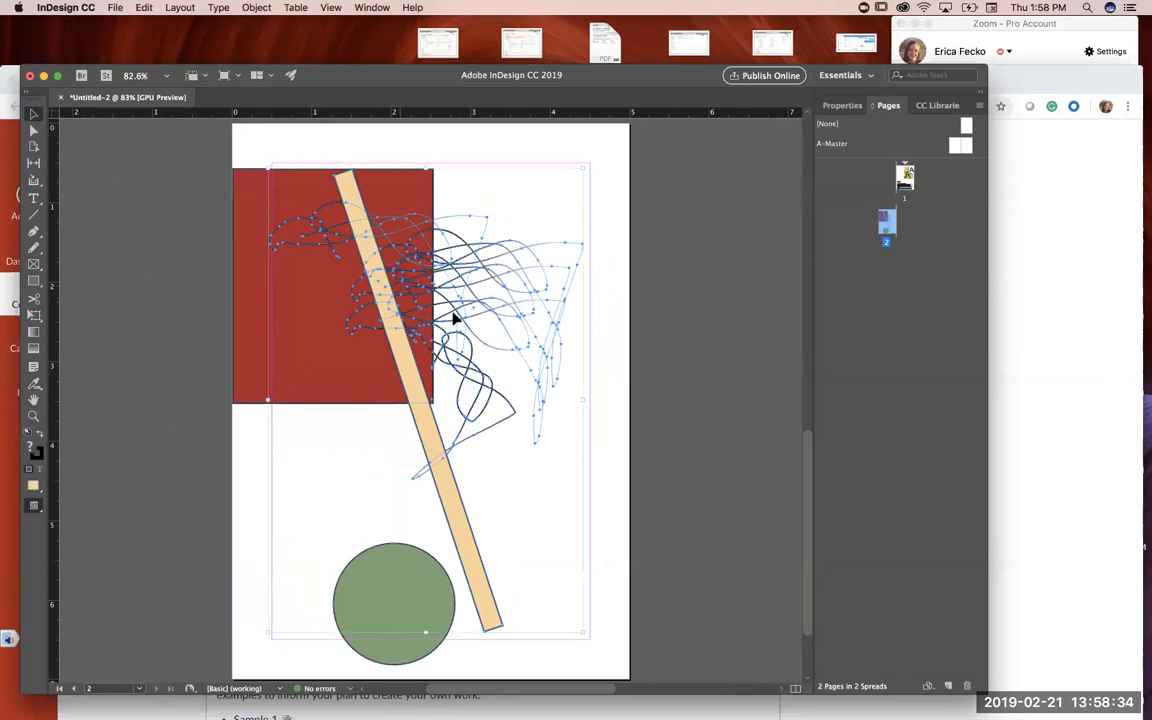
shift+click(406, 391)
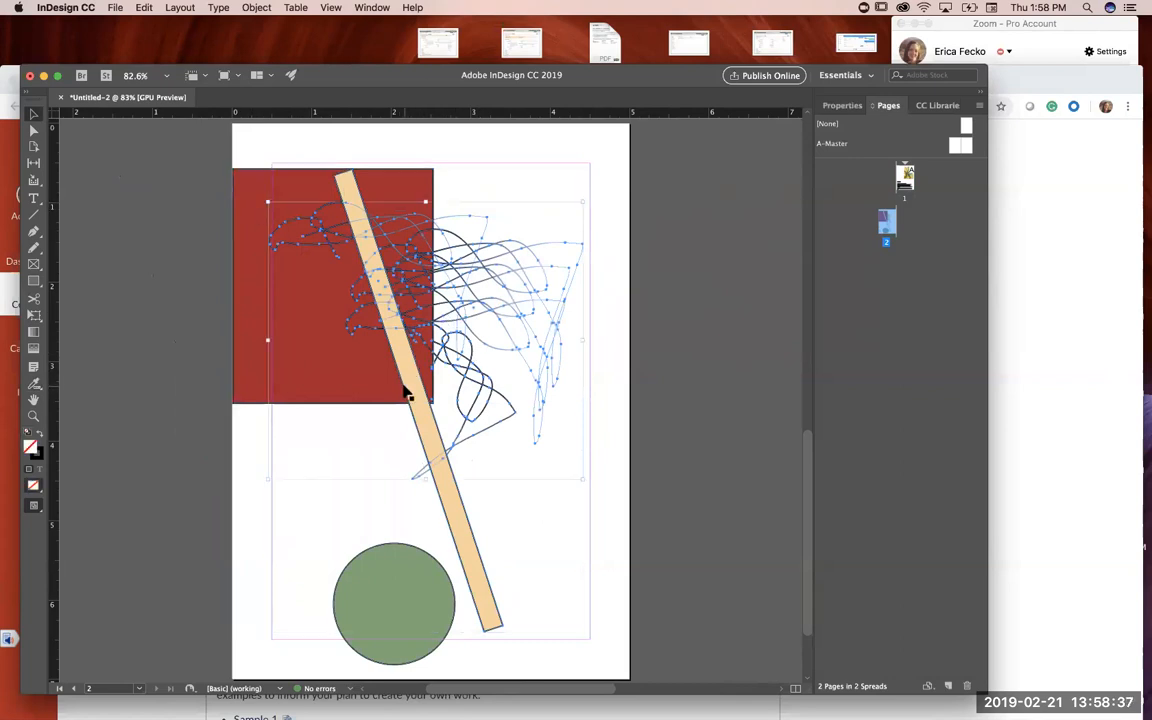
right_click(447, 301)
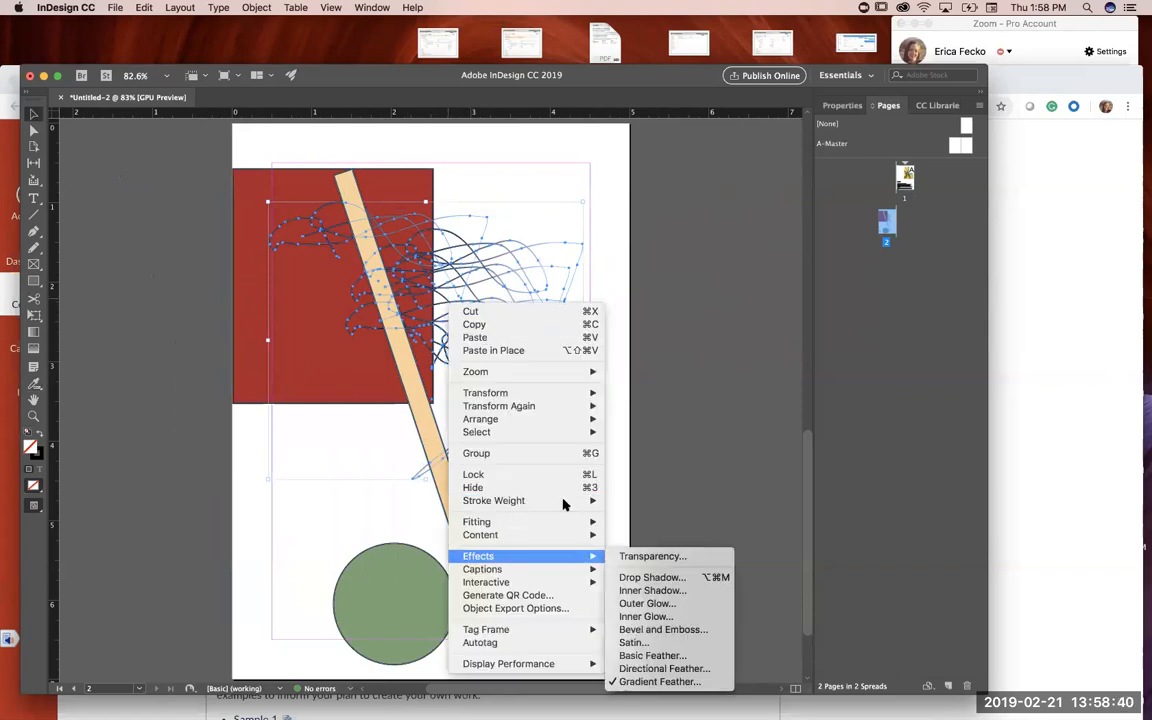
mouse_move(556, 395)
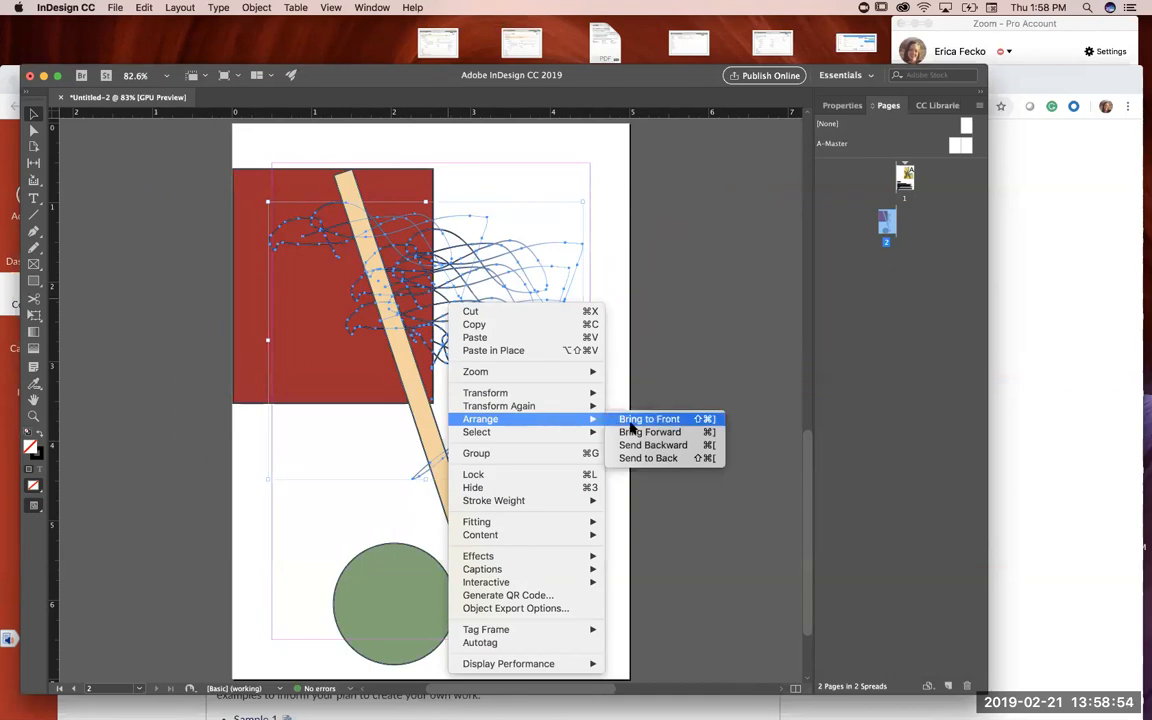
click(695, 419)
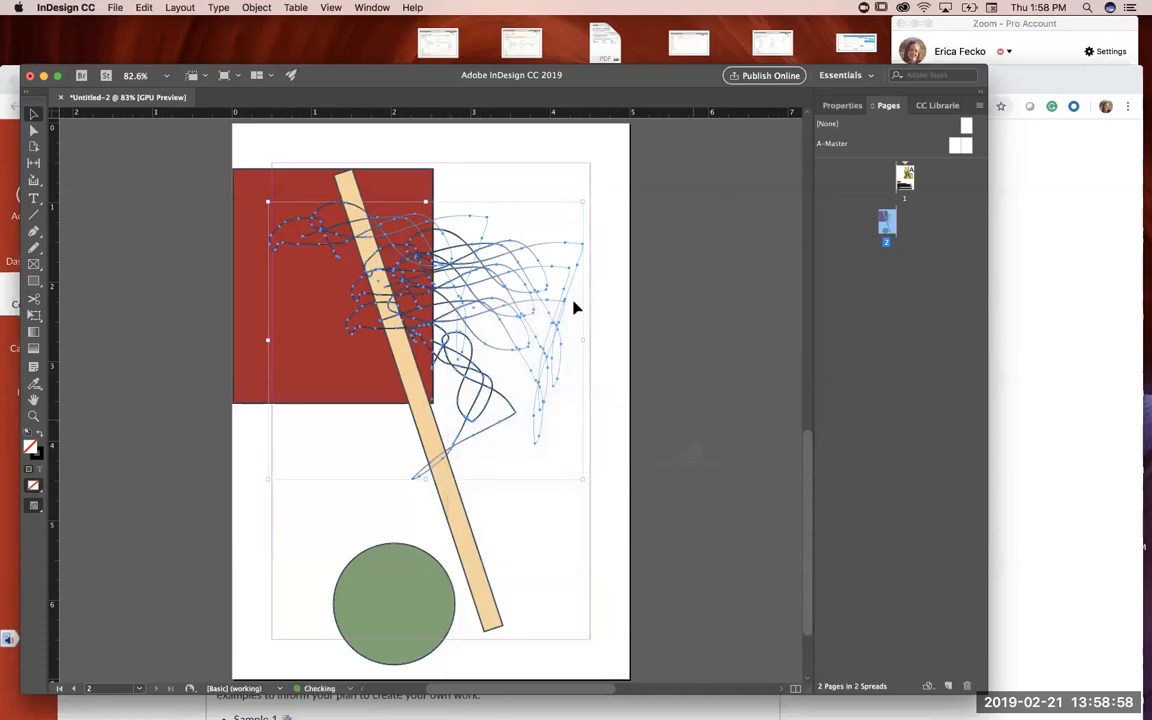
click(532, 145)
mouse_move(171, 158)
mouse_down()
mouse_move(450, 373)
mouse_move(493, 507)
mouse_up()
click(209, 518)
Step: Enlarge the green circle to about 2.75 inches across beneath the beige bar and apply a diagonal gradient feather to it
drag(447, 600, 514, 568)
drag(400, 511, 481, 645)
click(33, 350)
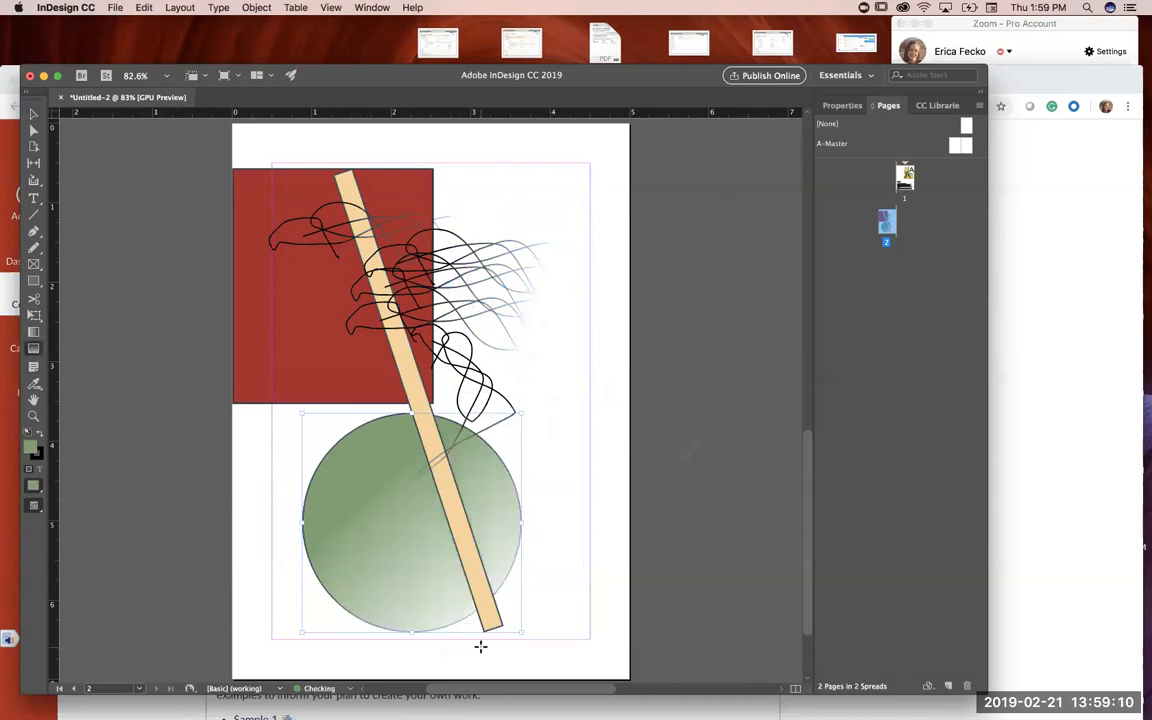
click(37, 452)
double_click(37, 452)
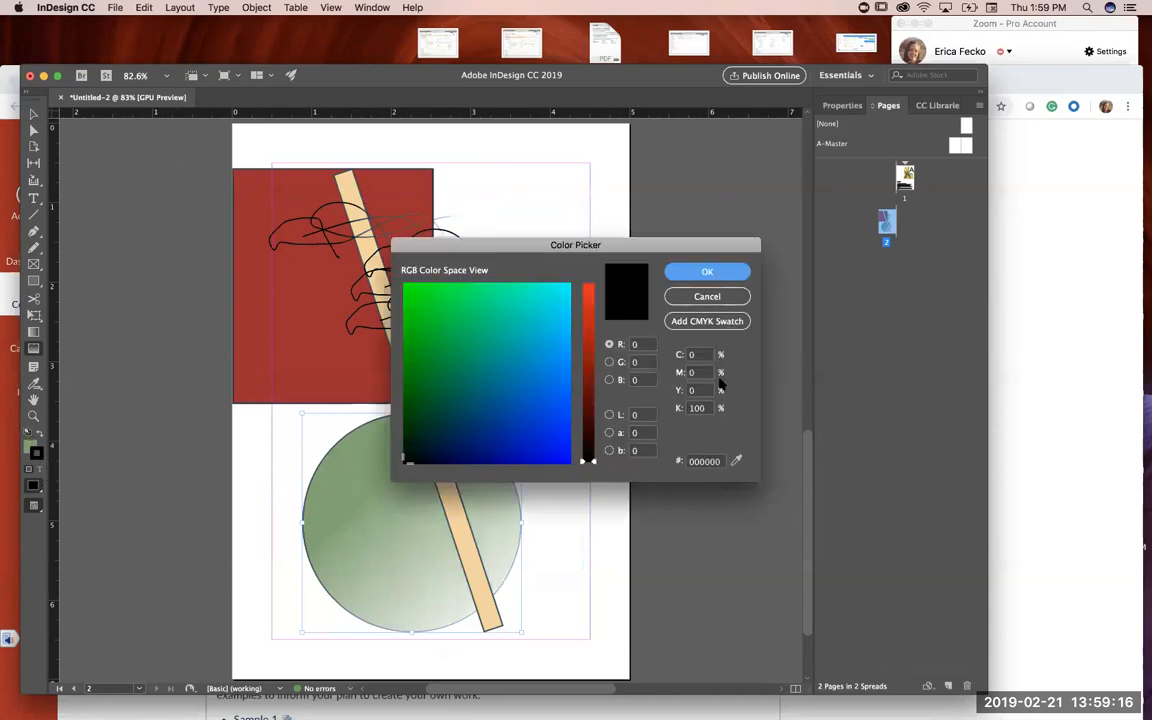
click(706, 296)
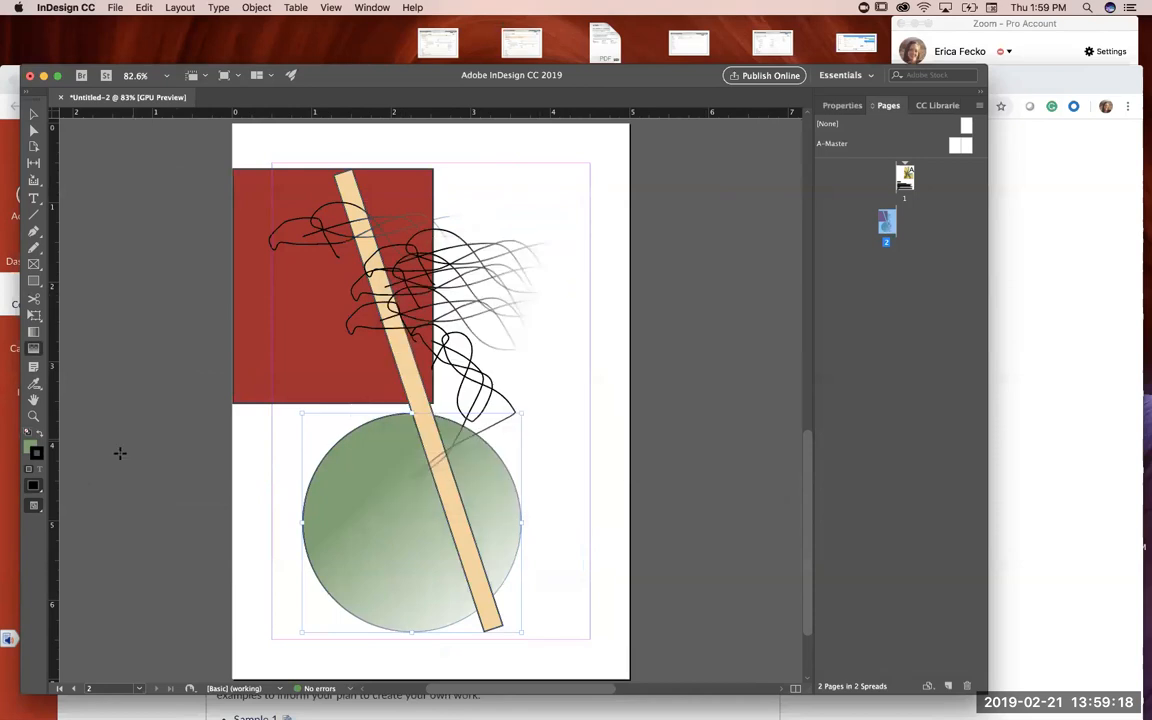
Step: Give the feathered circle a black fill and no stroke by resetting and swapping its fill and stroke colors
click(28, 433)
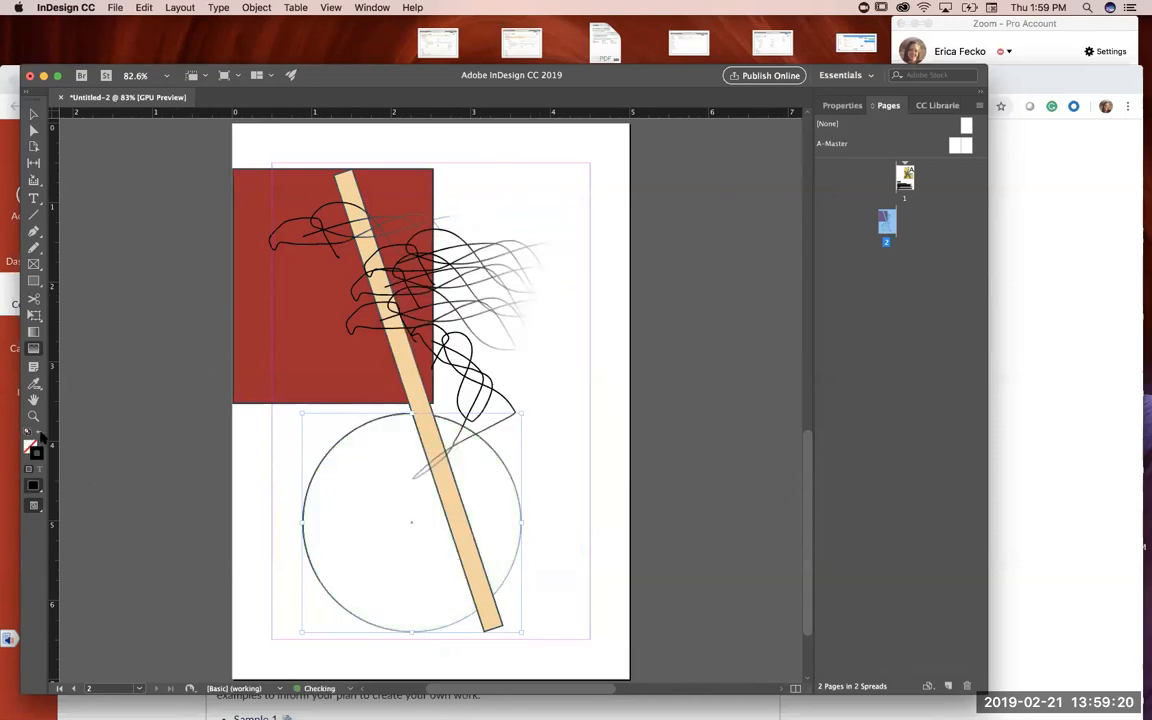
click(39, 433)
click(39, 433)
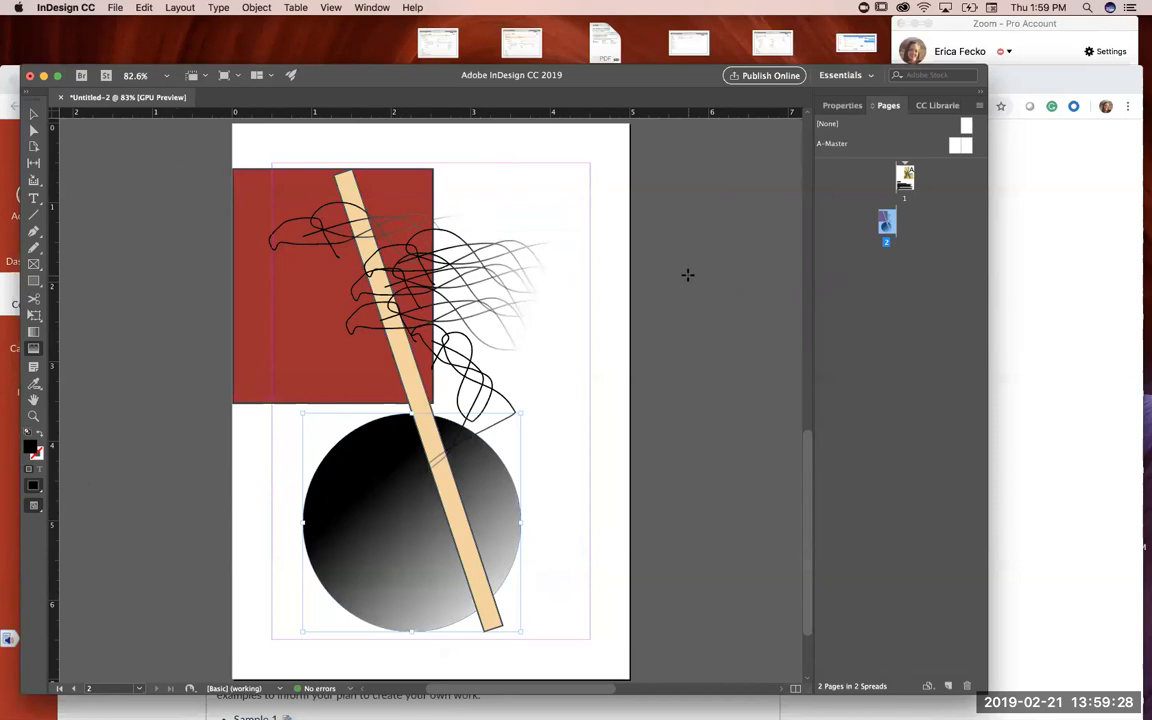
Step: Display the Grunge card's front on page 1
double_click(906, 177)
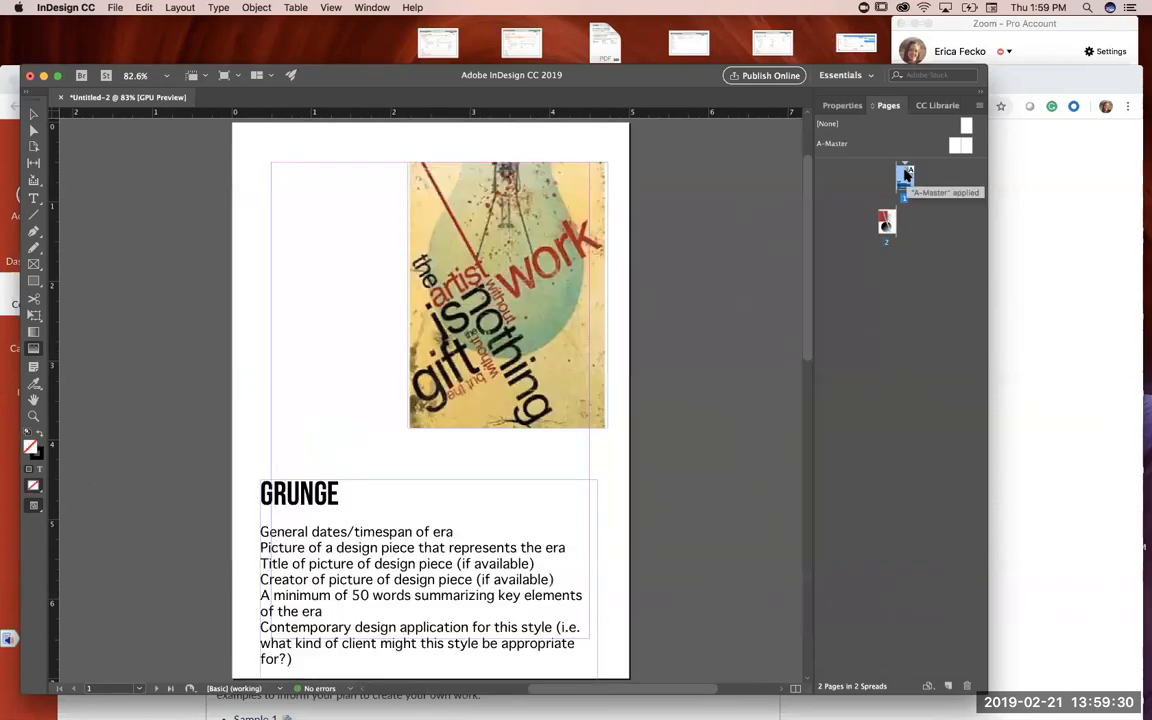
Step: On page 2, pull the red rectangle's lower-right corner outward with Direct Selection to about 3.65 inches across, slanting its right side
double_click(884, 220)
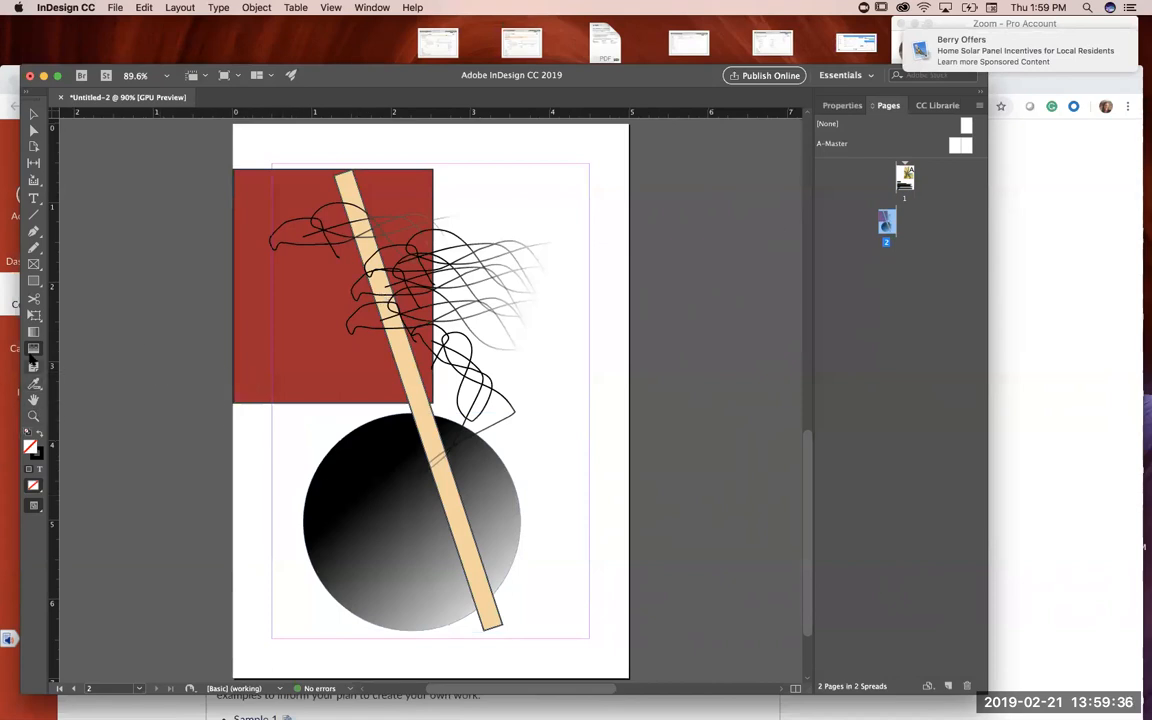
click(33, 131)
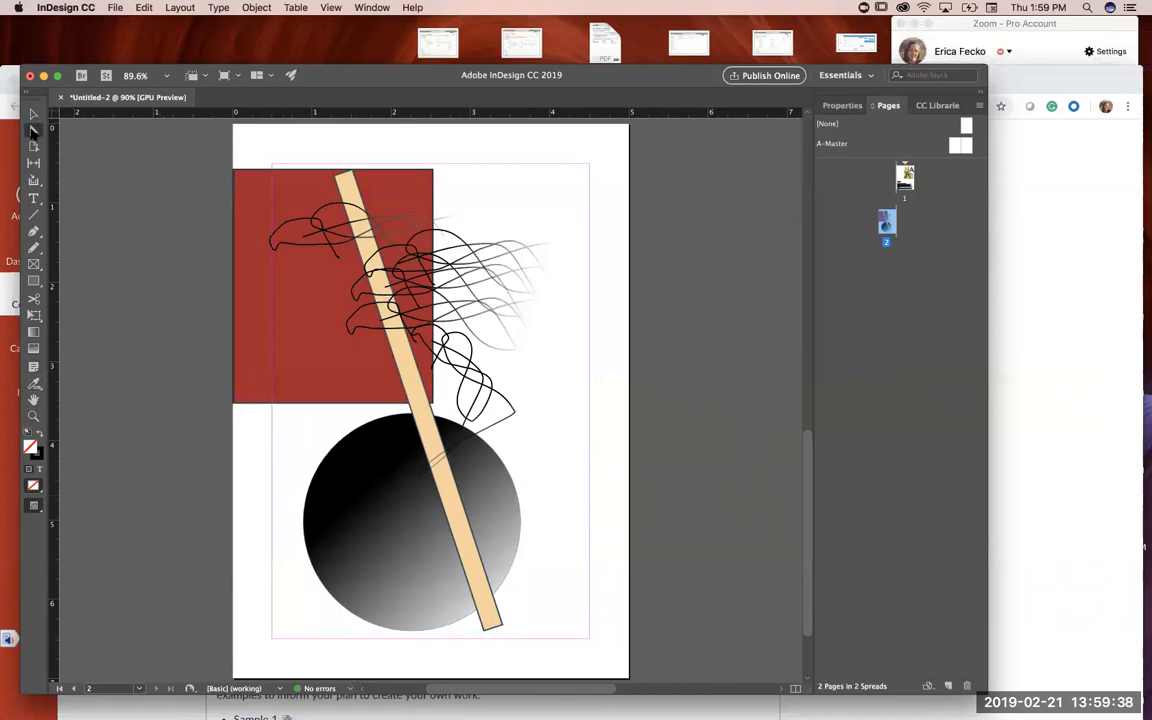
click(278, 350)
drag(434, 404, 506, 408)
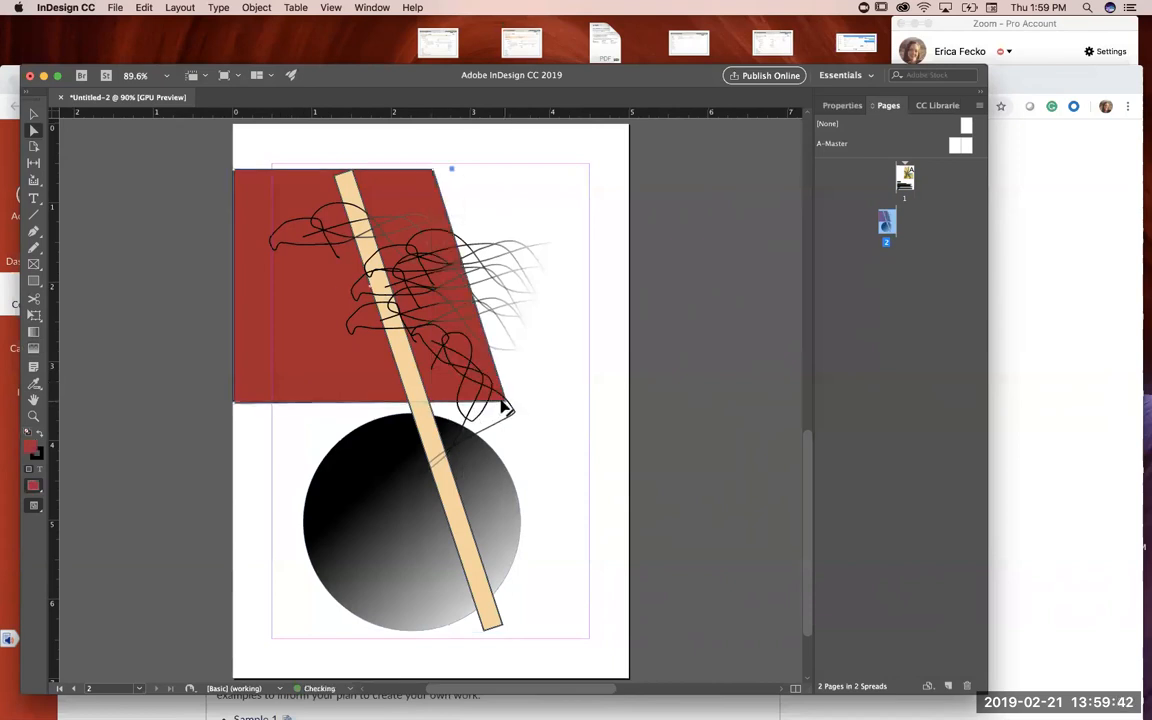
drag(508, 408, 523, 400)
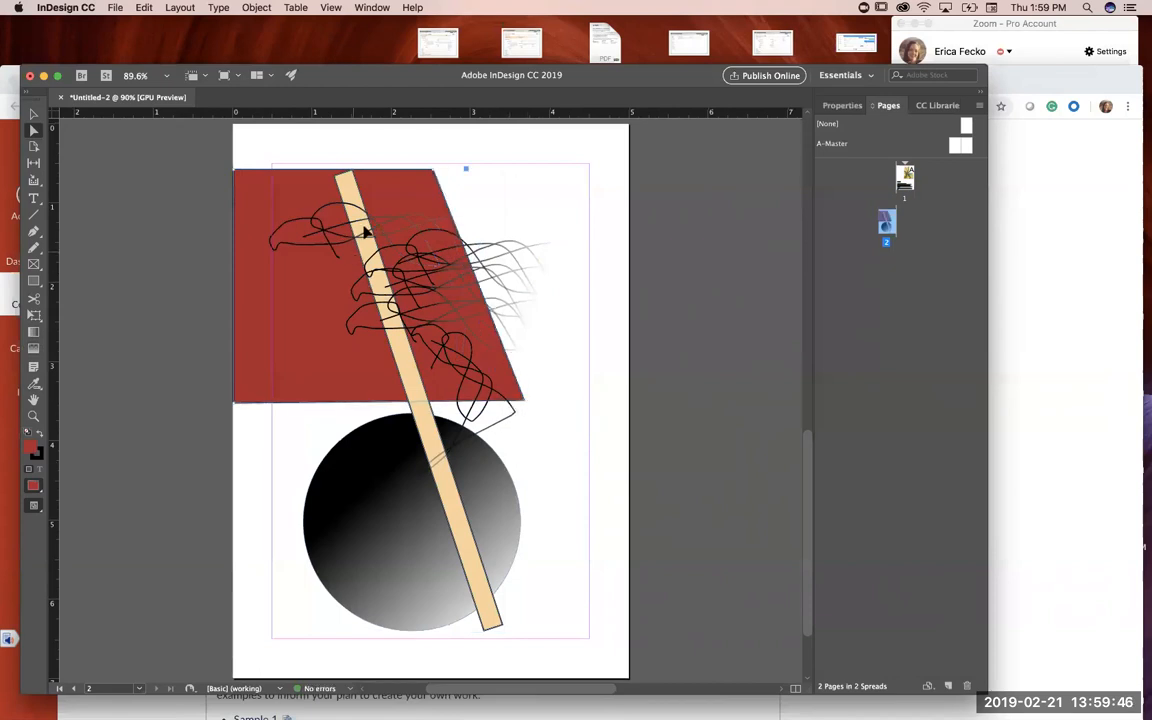
Step: Stretch the upper-left corner point of the beige bar up to the page's top edge
click(350, 175)
drag(334, 177, 293, 126)
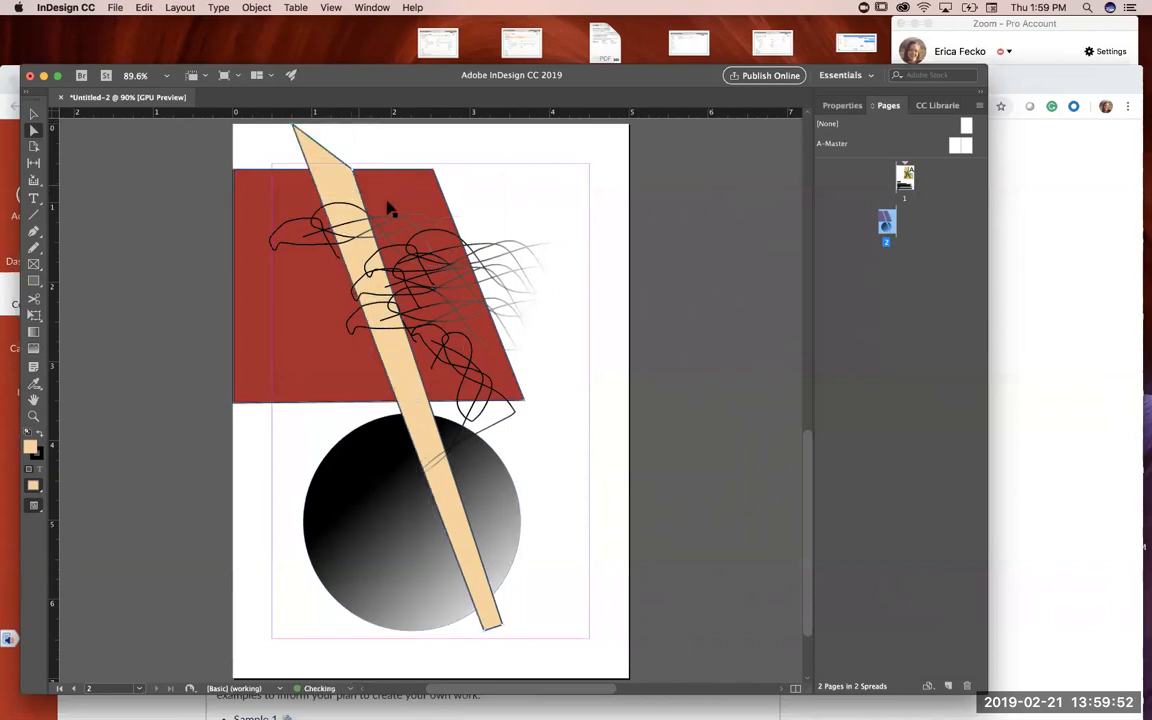
mouse_move(176, 132)
mouse_down()
mouse_move(368, 186)
mouse_move(614, 605)
mouse_up()
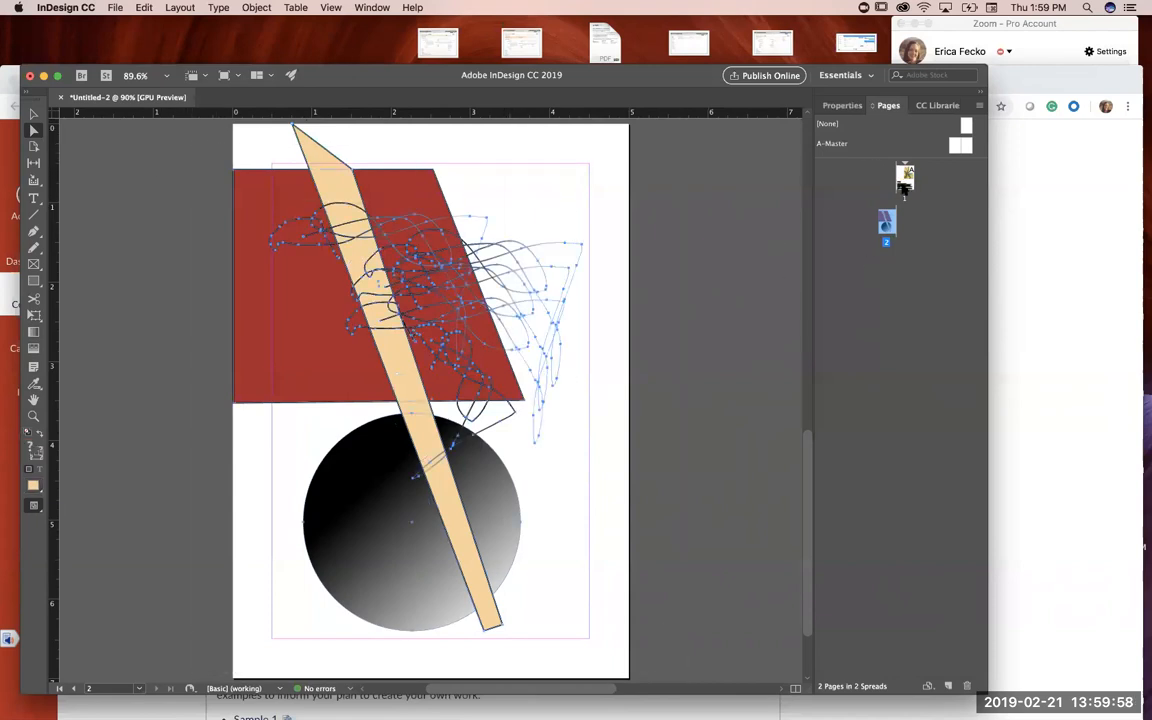
Step: Draw a loose looping pencil scribble about 3.45 by 3.5 inches over page 2's lower-left area and the black circle
double_click(905, 178)
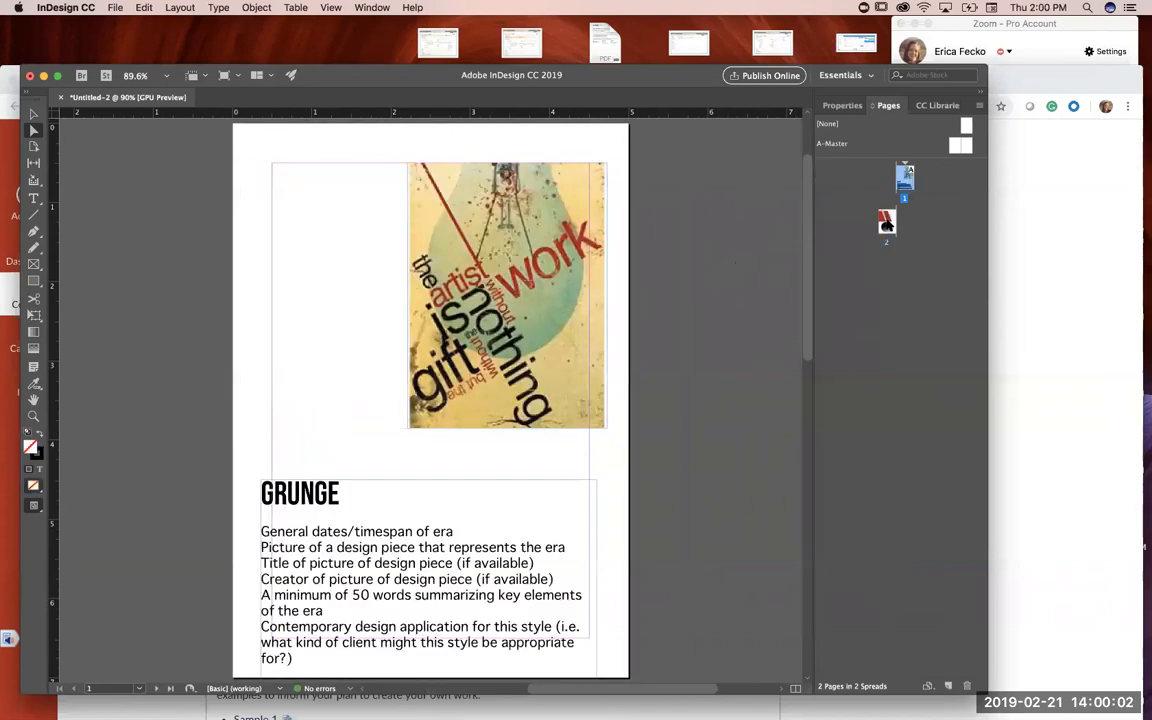
double_click(886, 224)
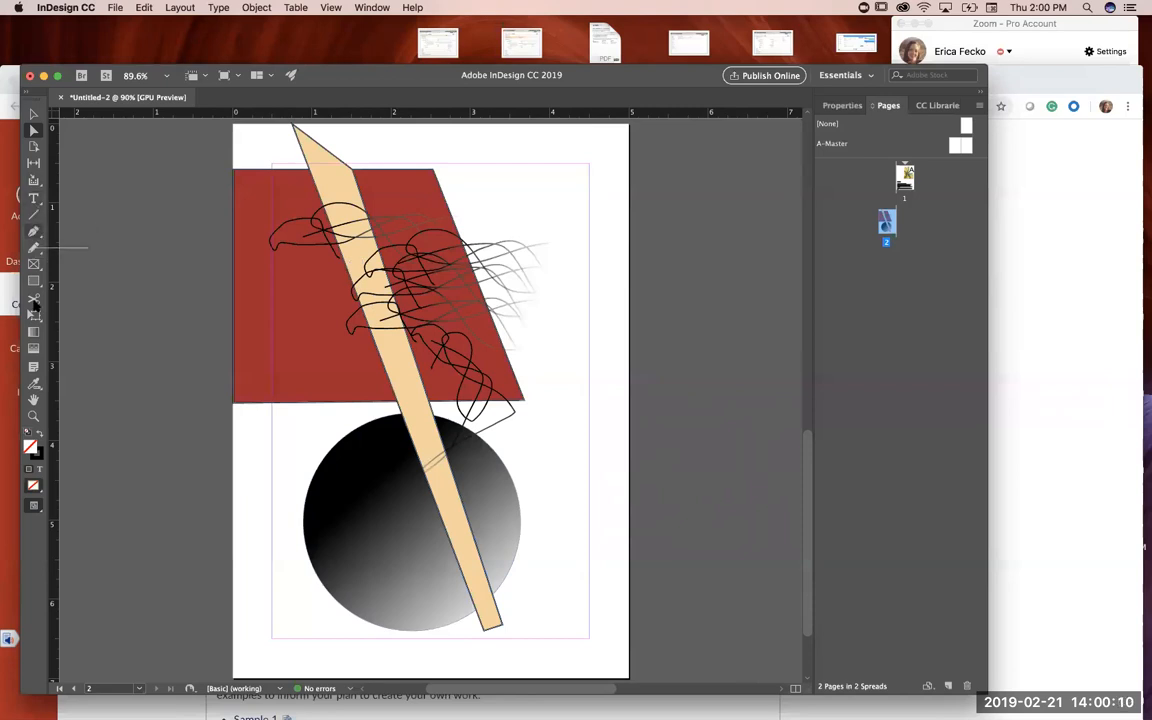
click(33, 246)
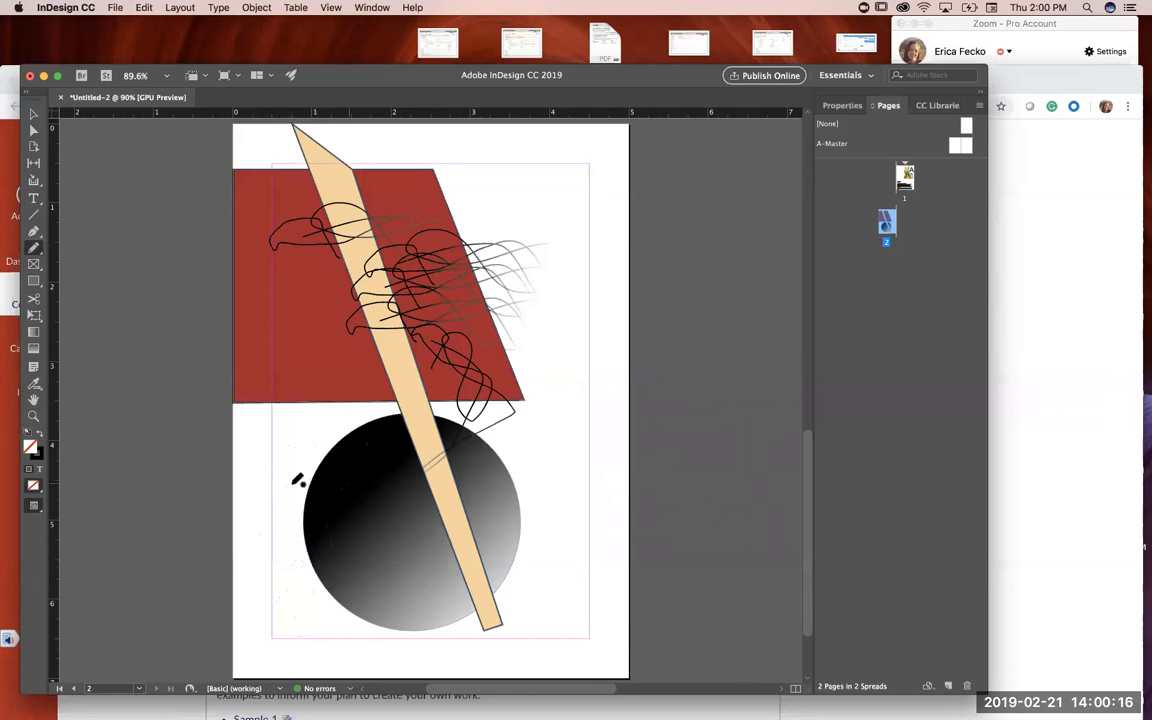
scroll(275, 598, down, 1)
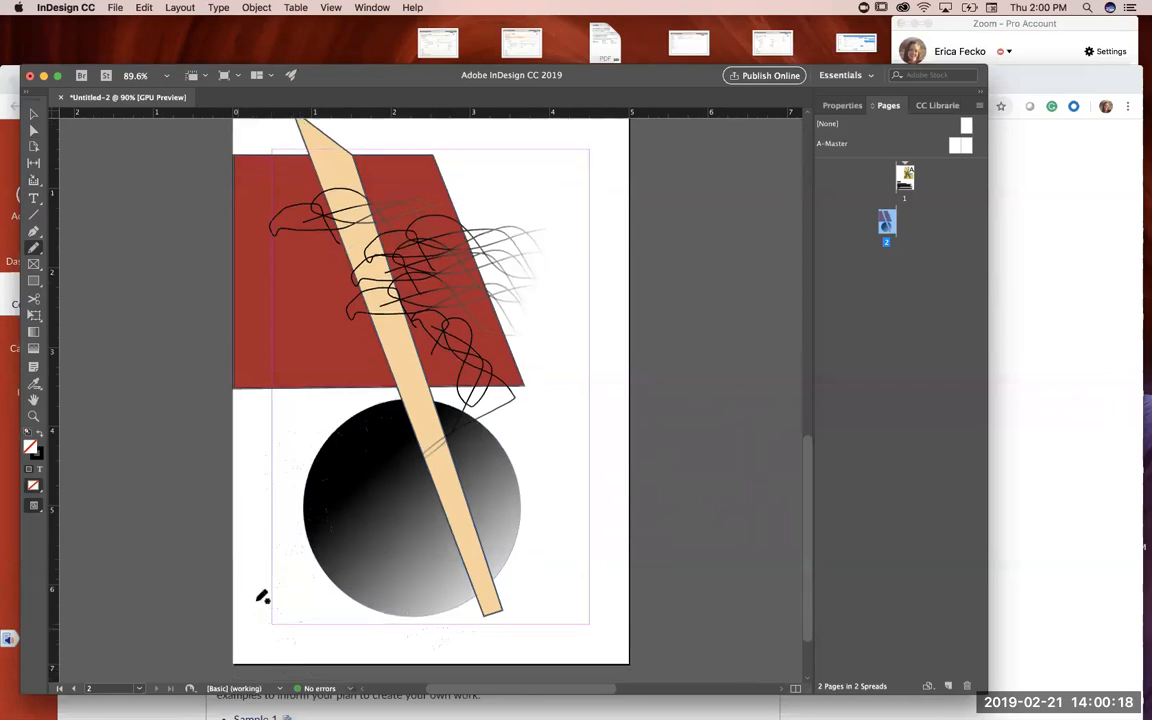
drag(259, 362, 396, 426)
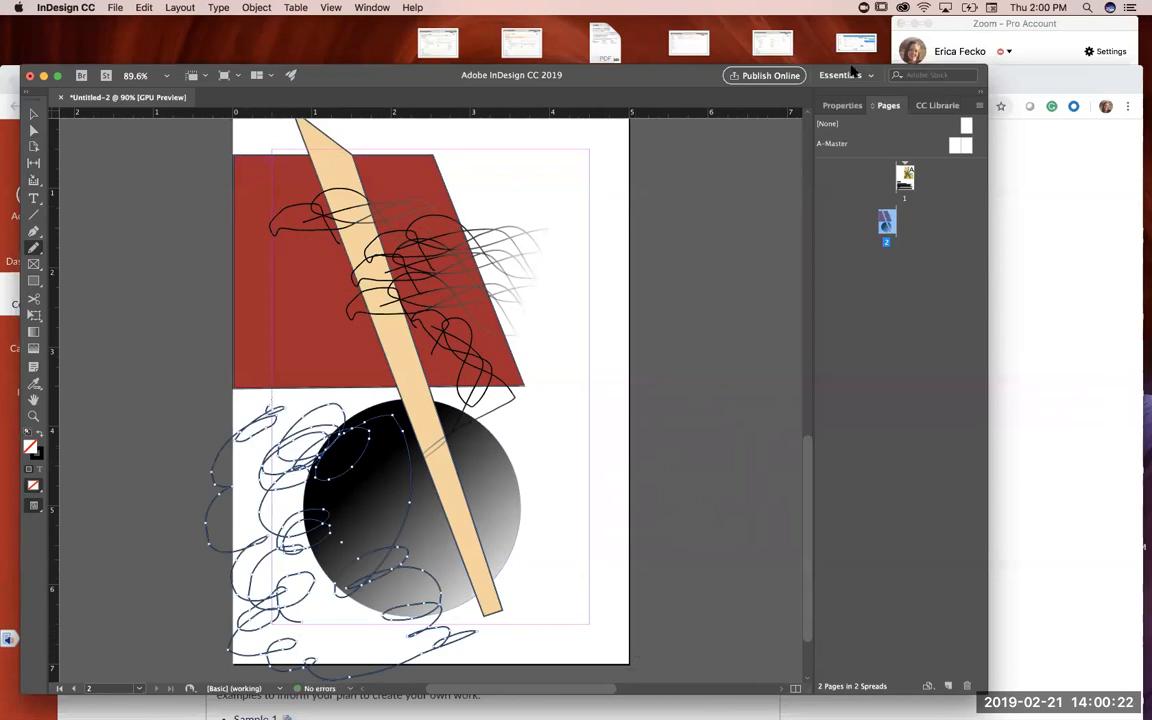
Step: Try 2 pt and 3 pt strokes on the new scribble, drop the weight to 0 pt, and set it to 0.25 pt
drag(811, 68, 806, 19)
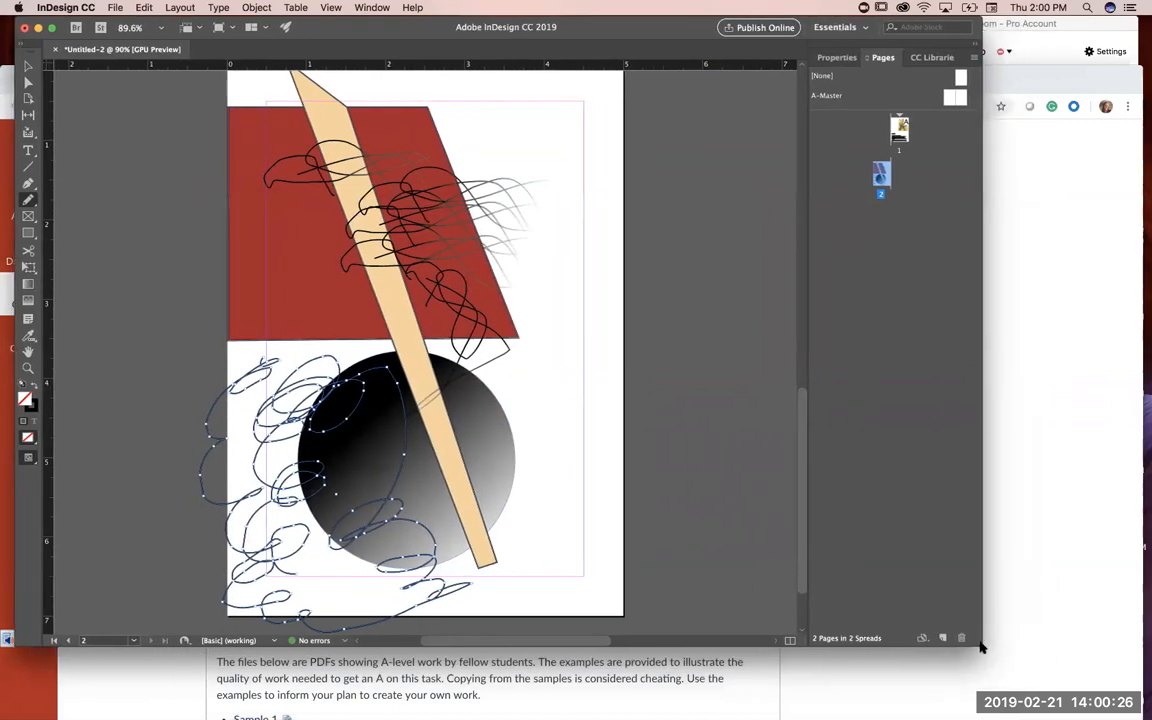
click(835, 58)
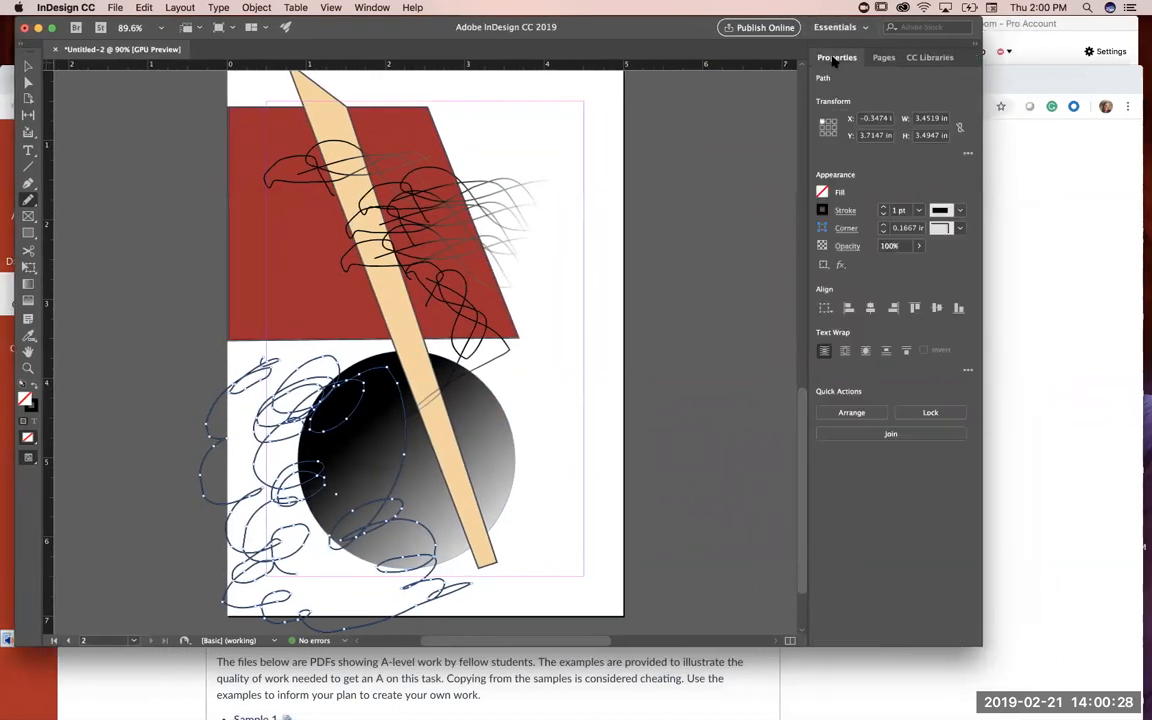
click(883, 207)
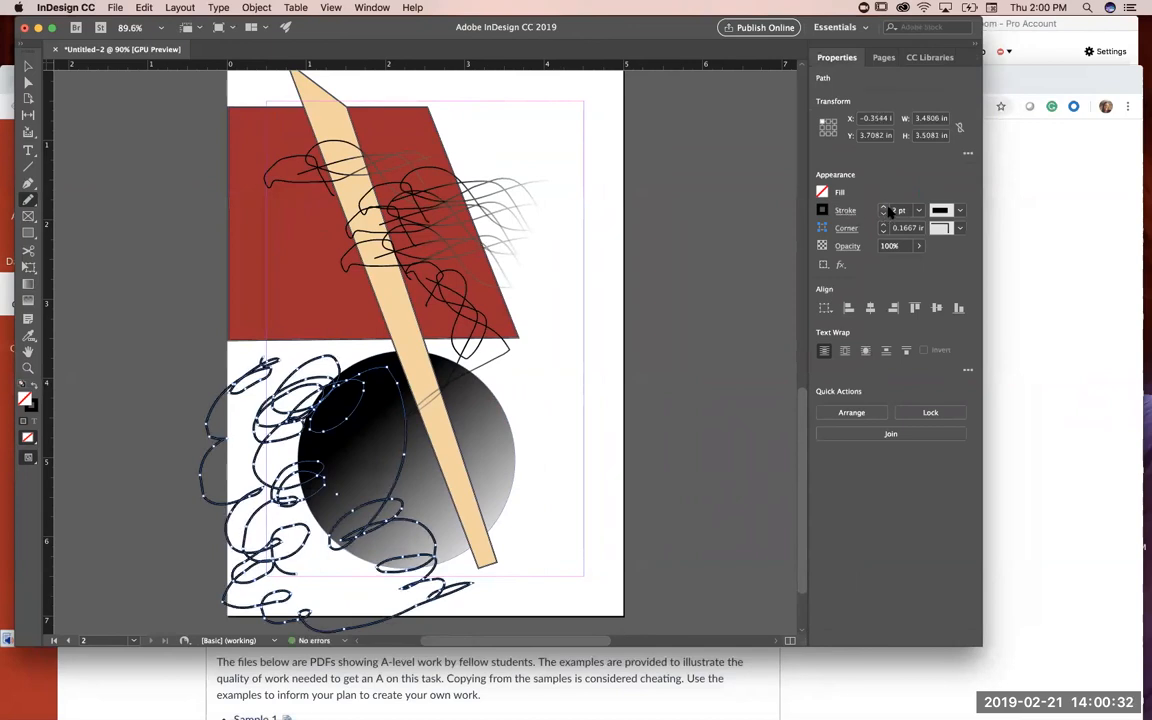
click(883, 207)
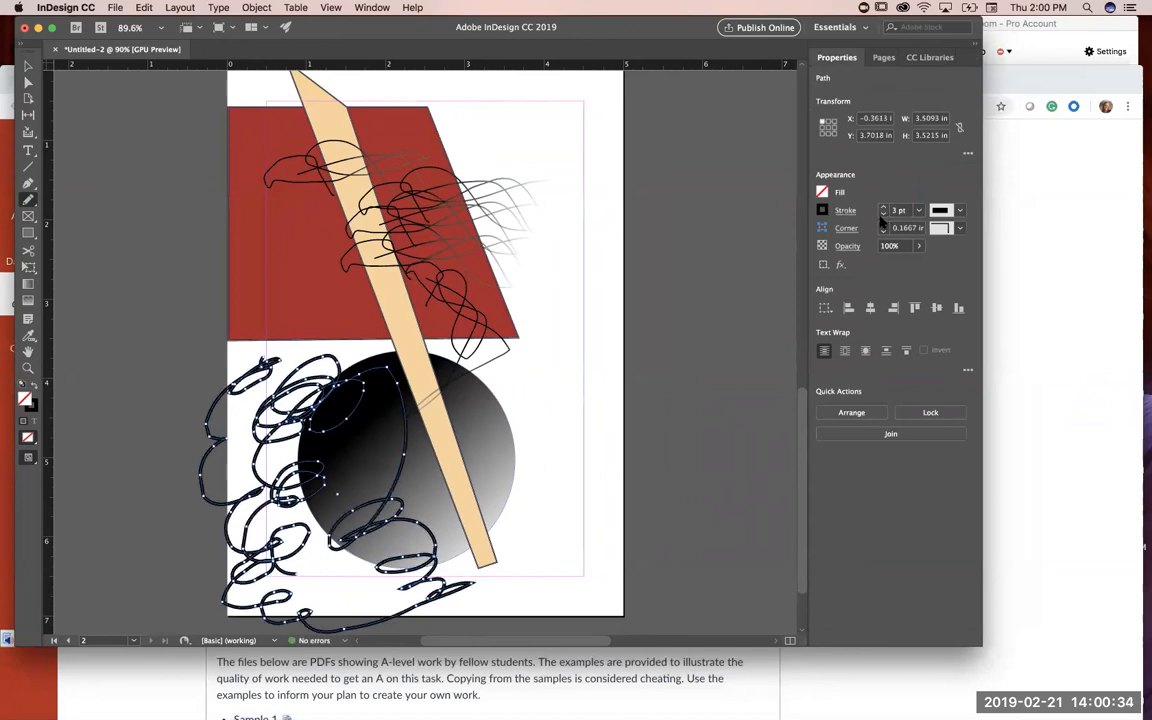
click(883, 214)
click(883, 214)
click(883, 214)
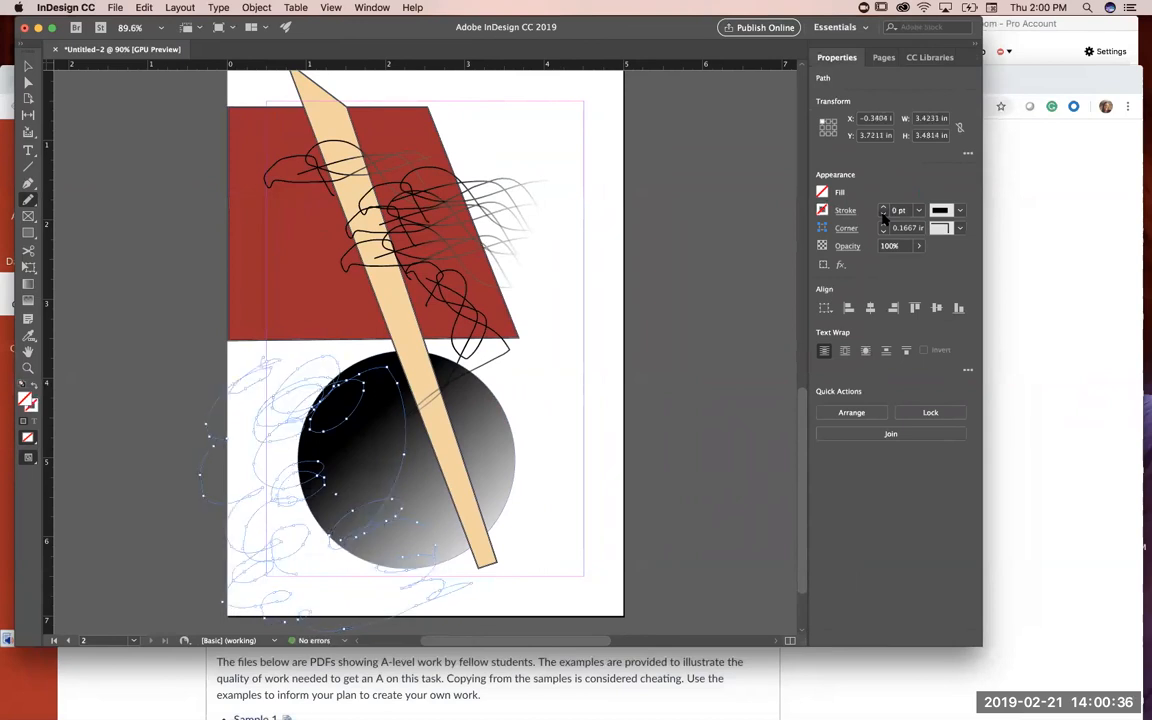
click(883, 207)
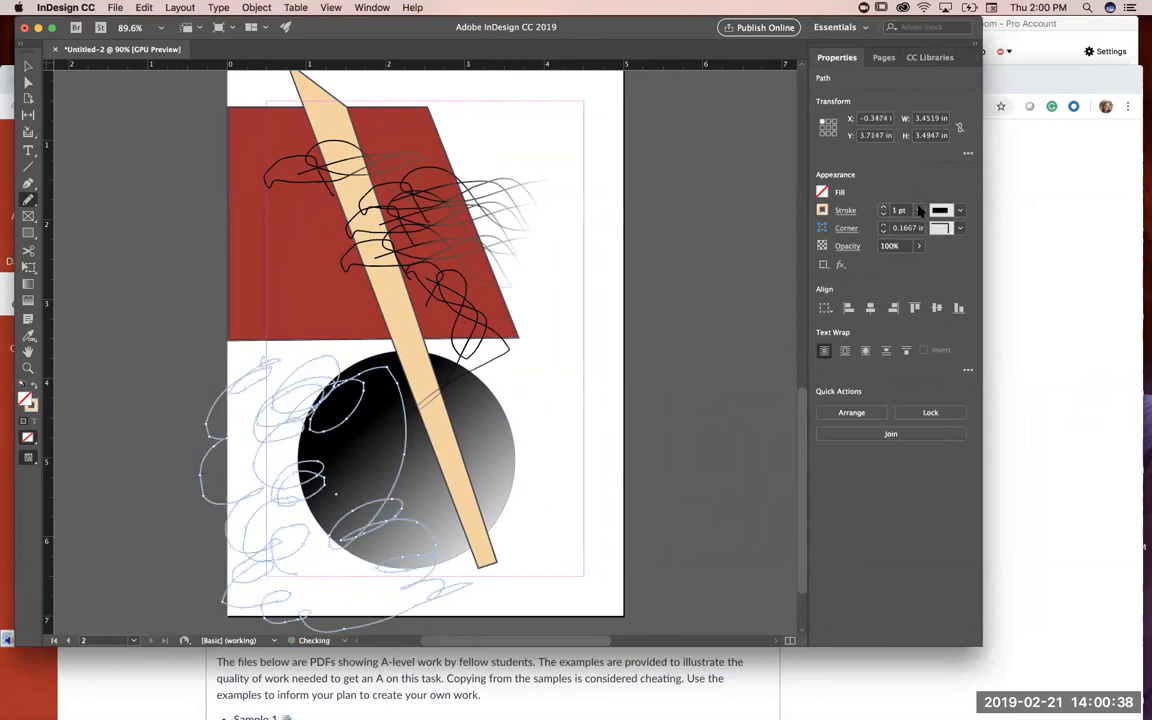
click(920, 211)
click(921, 247)
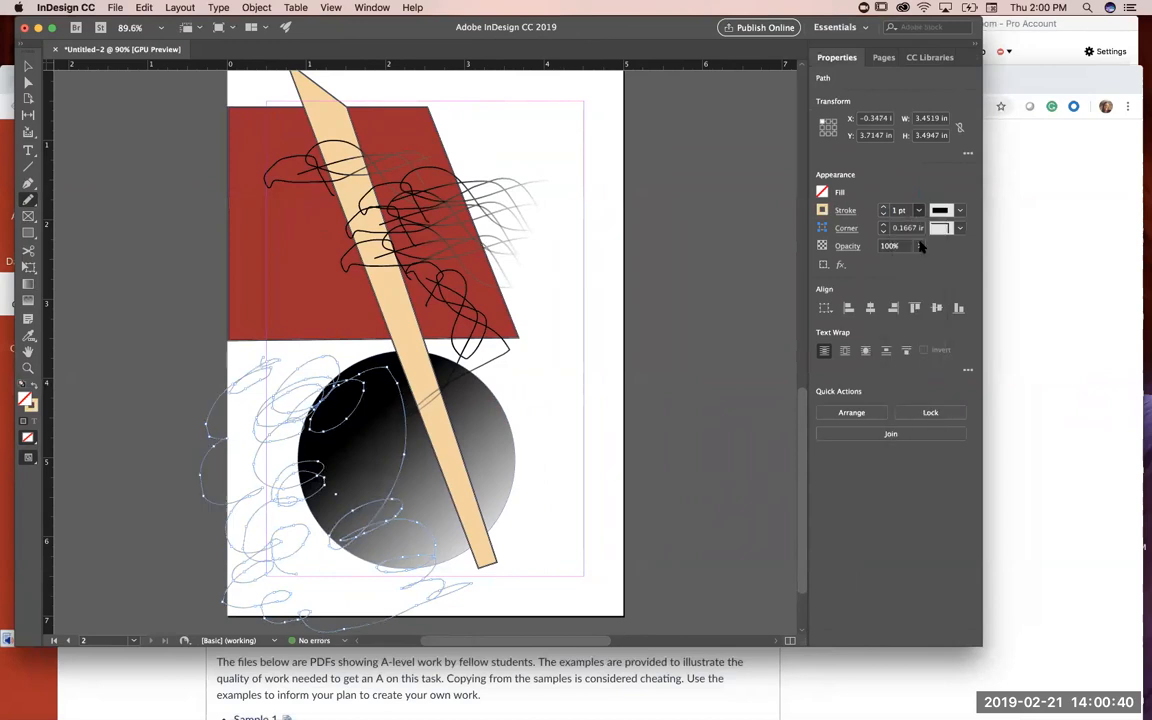
Step: Lower the new scribble's opacity to 55% and set its blending mode to Soft Light
click(845, 248)
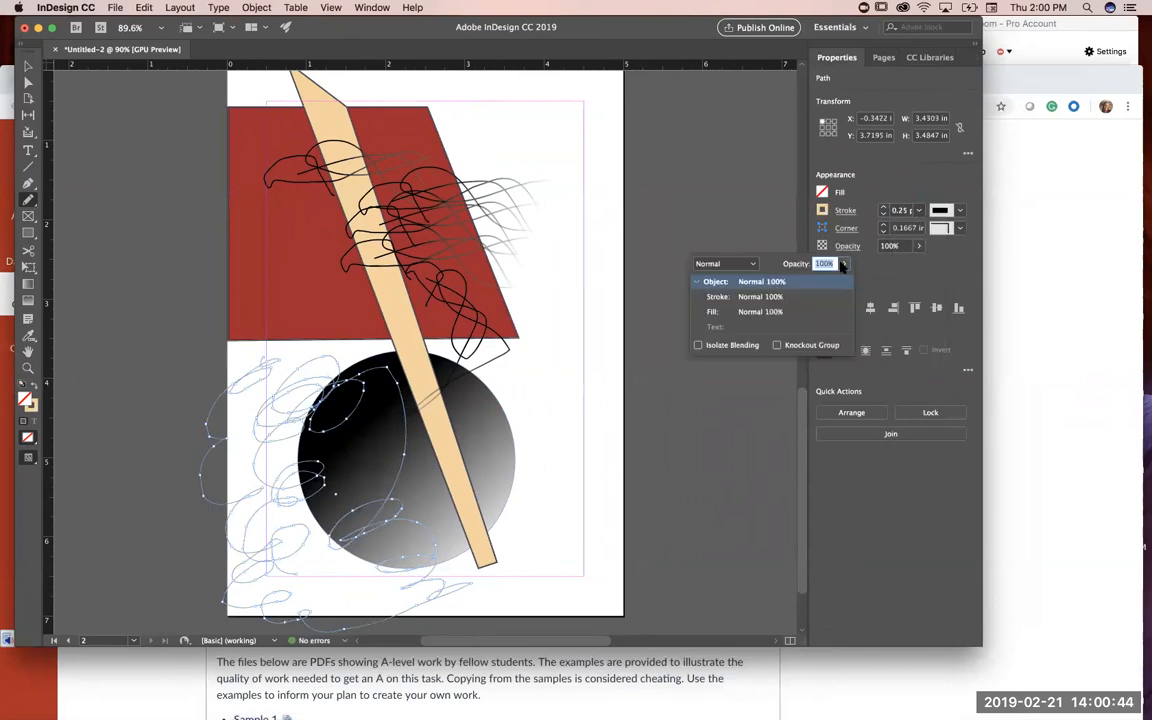
click(844, 264)
drag(843, 282, 809, 282)
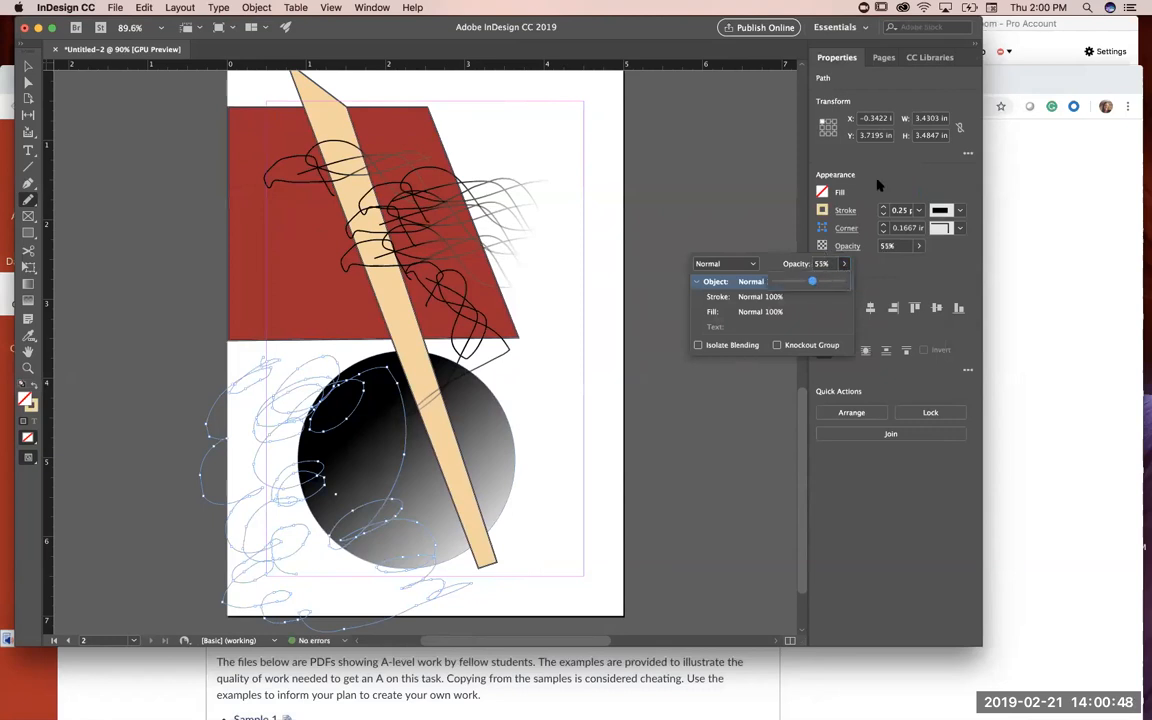
click(753, 265)
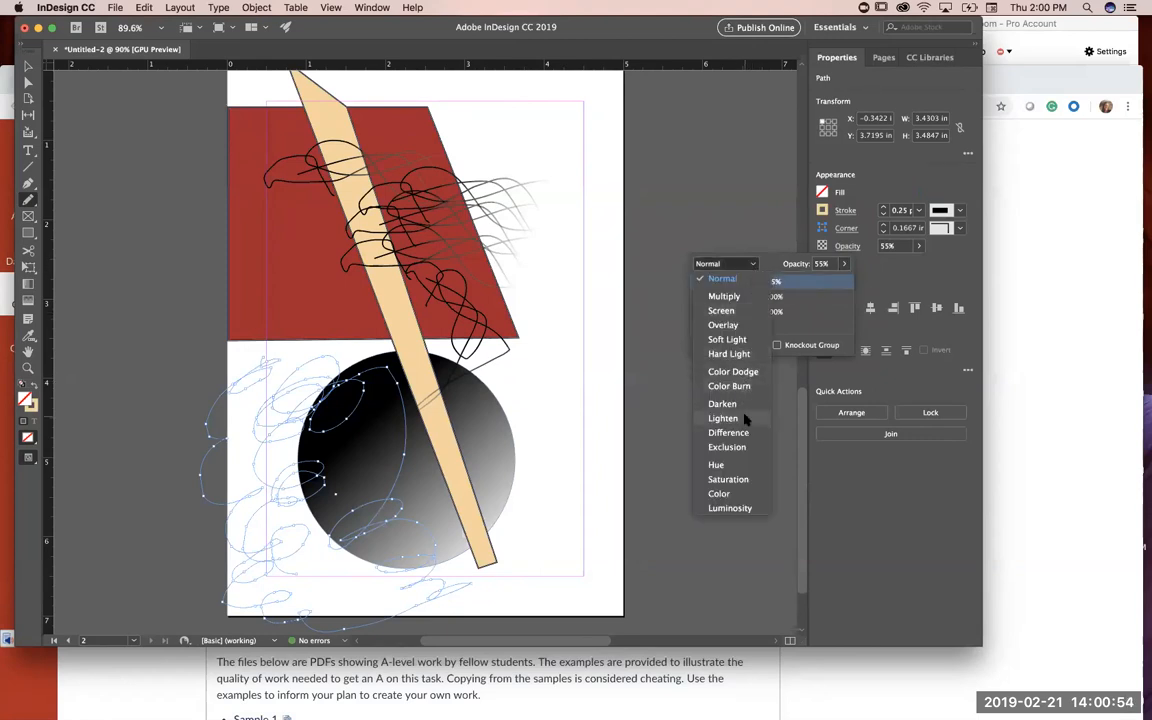
click(742, 341)
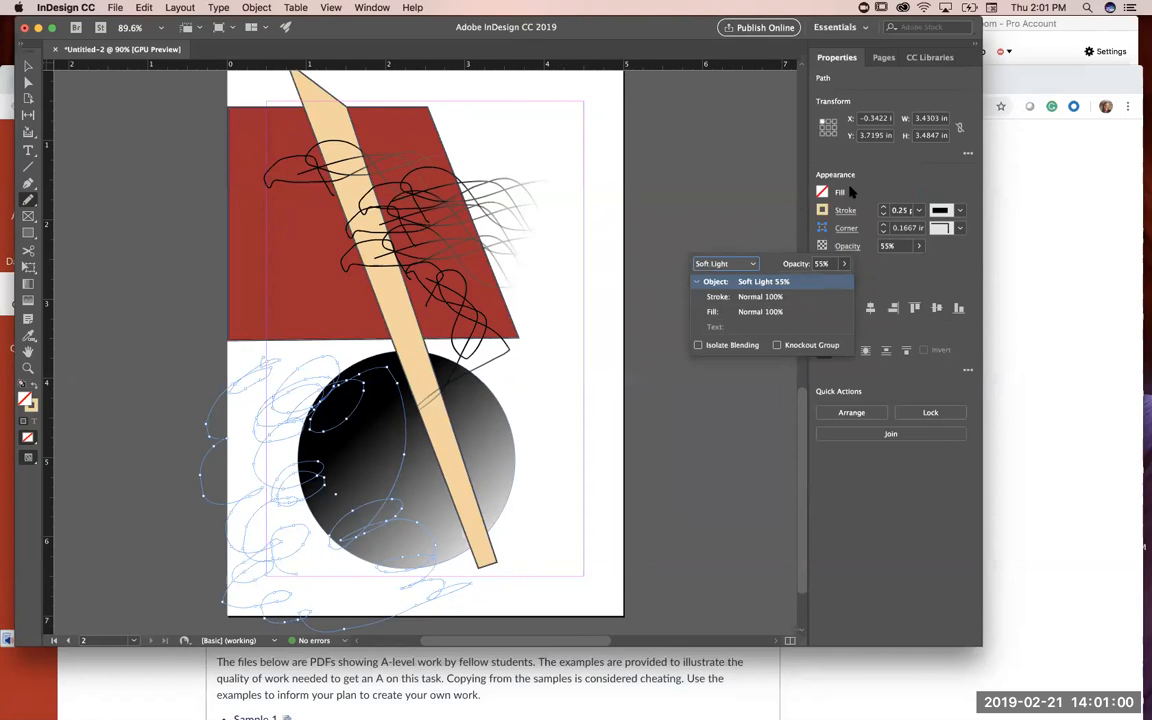
click(874, 183)
Step: Move the pale scribble over the black circle, and reposition the circle to about X 1.54 in, Y 3.66 in
click(28, 65)
drag(376, 531, 455, 520)
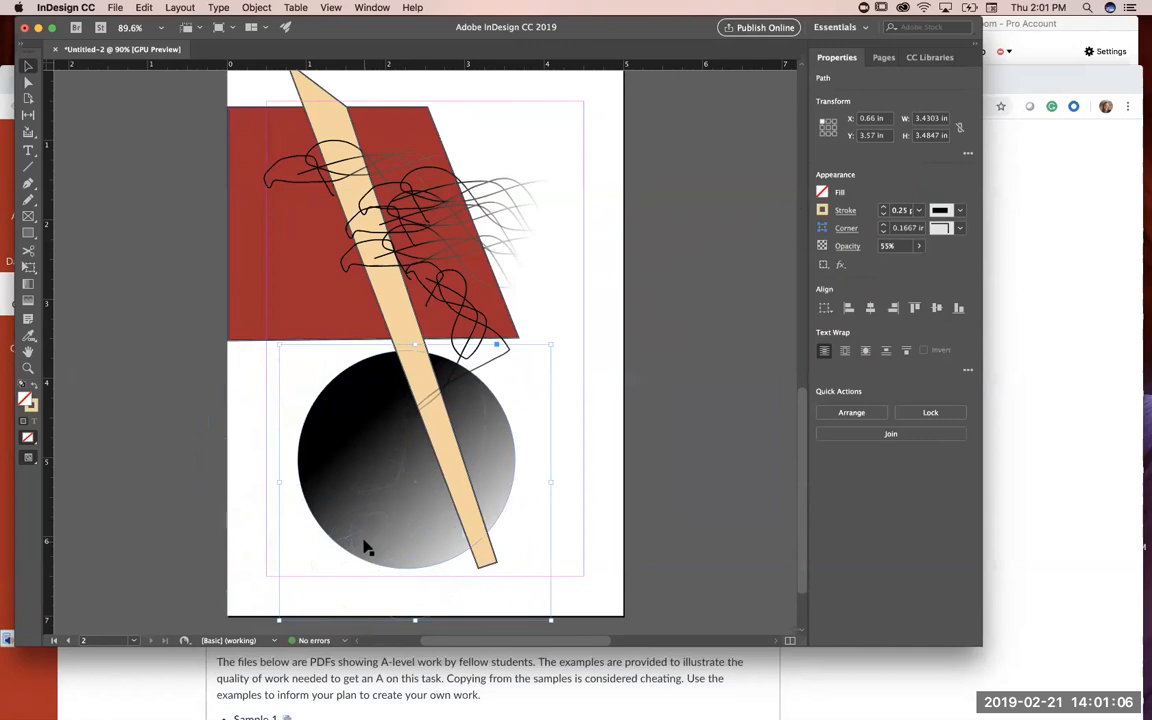
drag(355, 532, 336, 531)
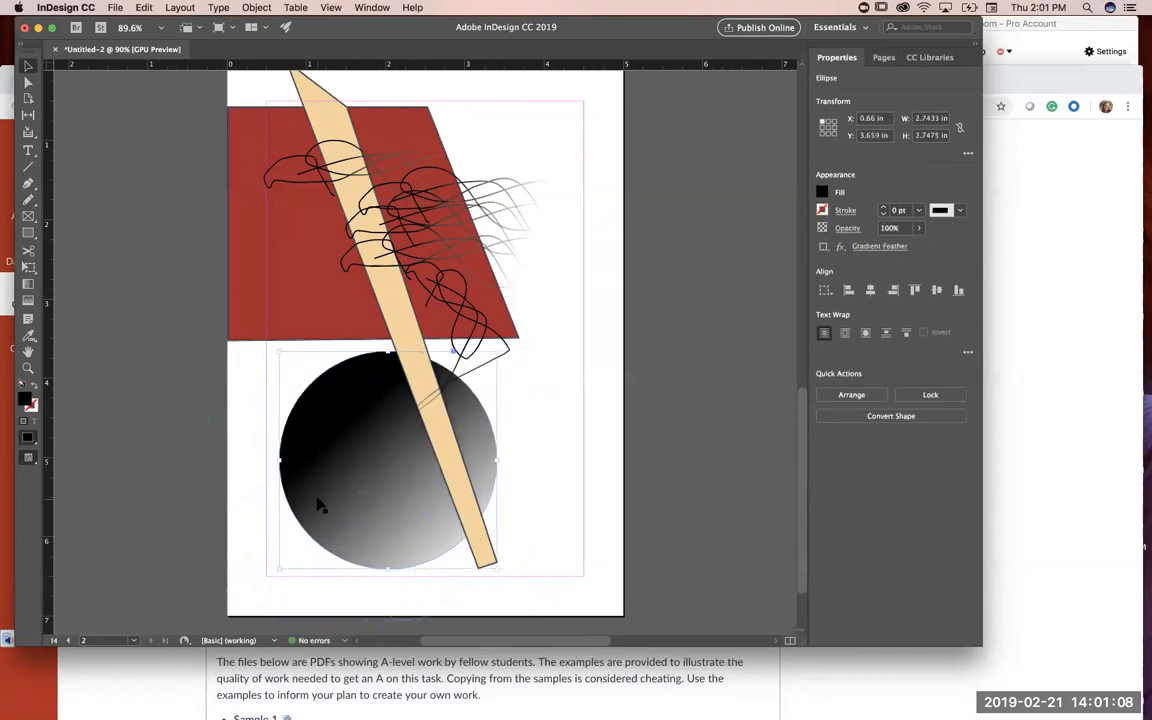
drag(327, 401, 268, 374)
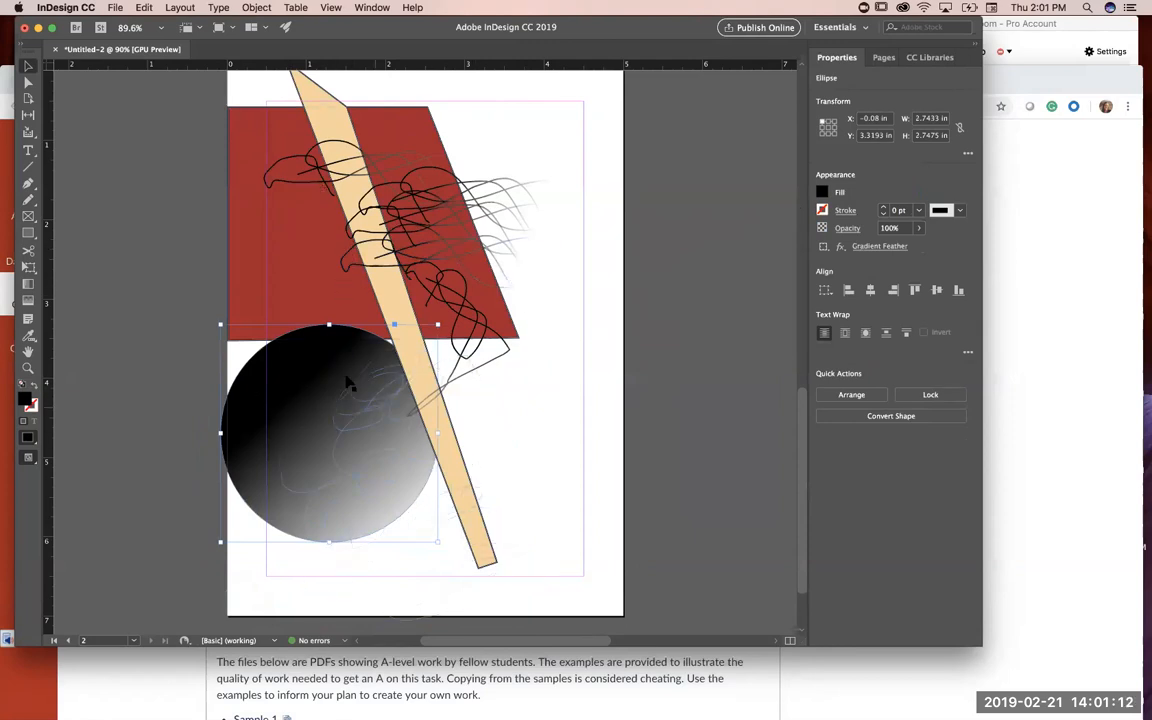
drag(286, 335, 495, 325)
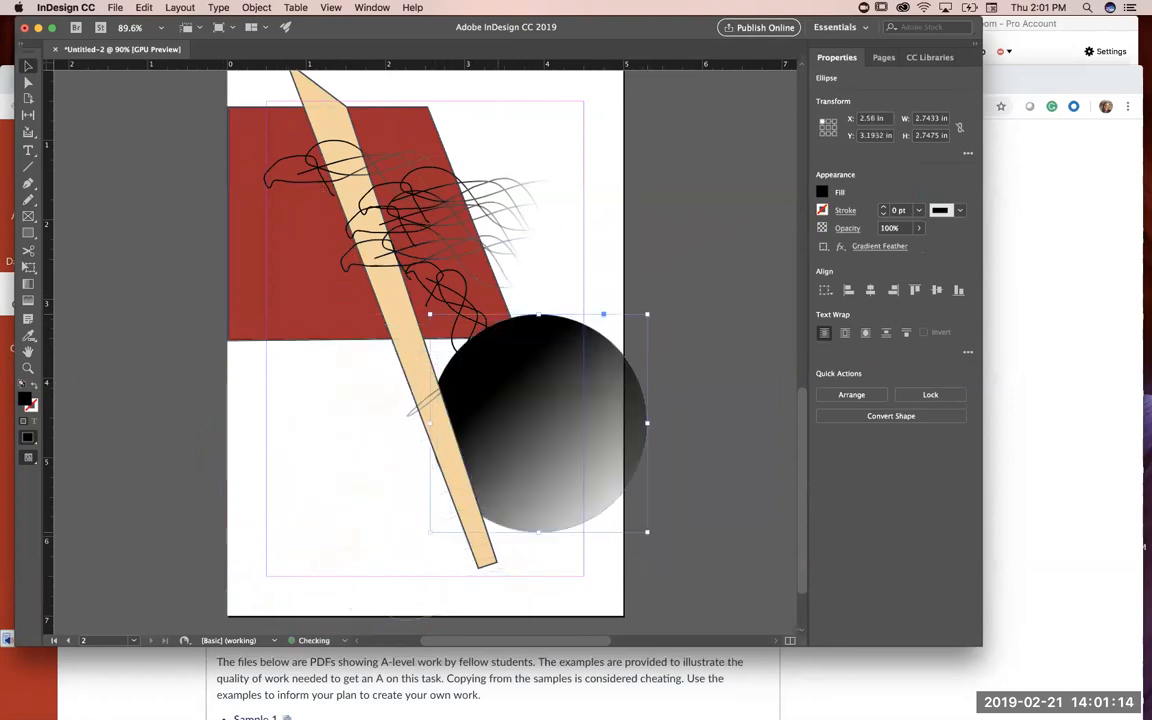
drag(494, 399, 443, 404)
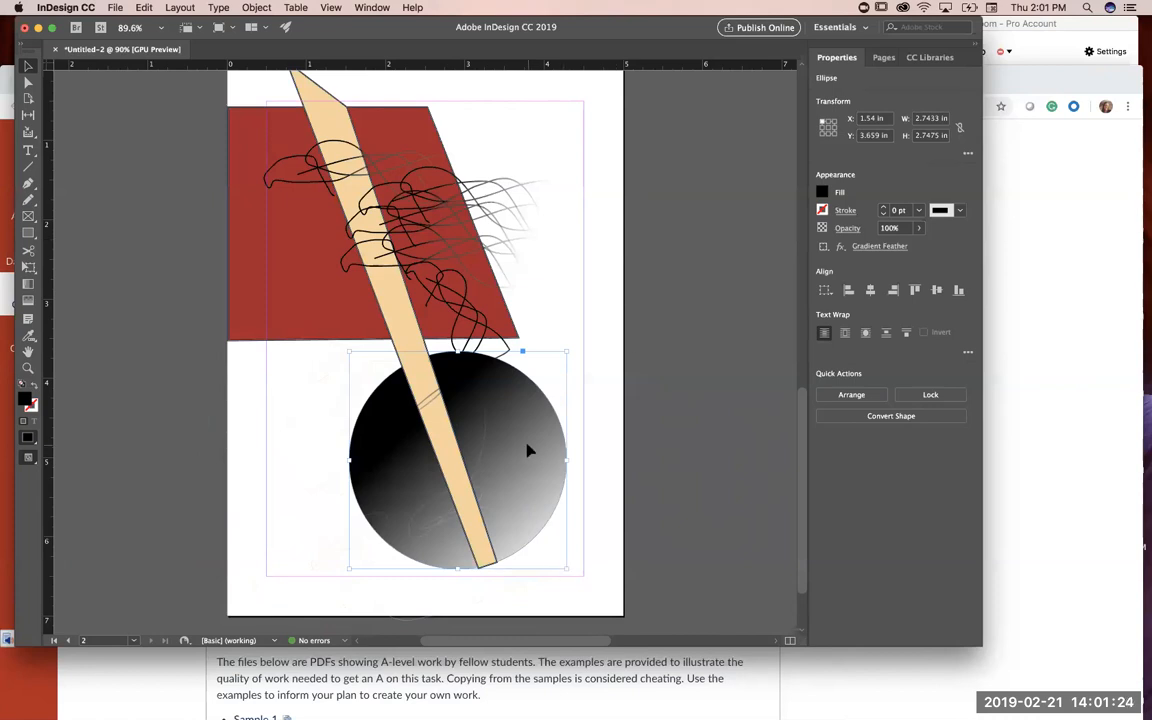
Step: Paste three copies of the feathered black circle and overlap them across the page's lower-right area, running past its edges
key(super+v)
drag(455, 368, 606, 499)
drag(428, 306, 452, 508)
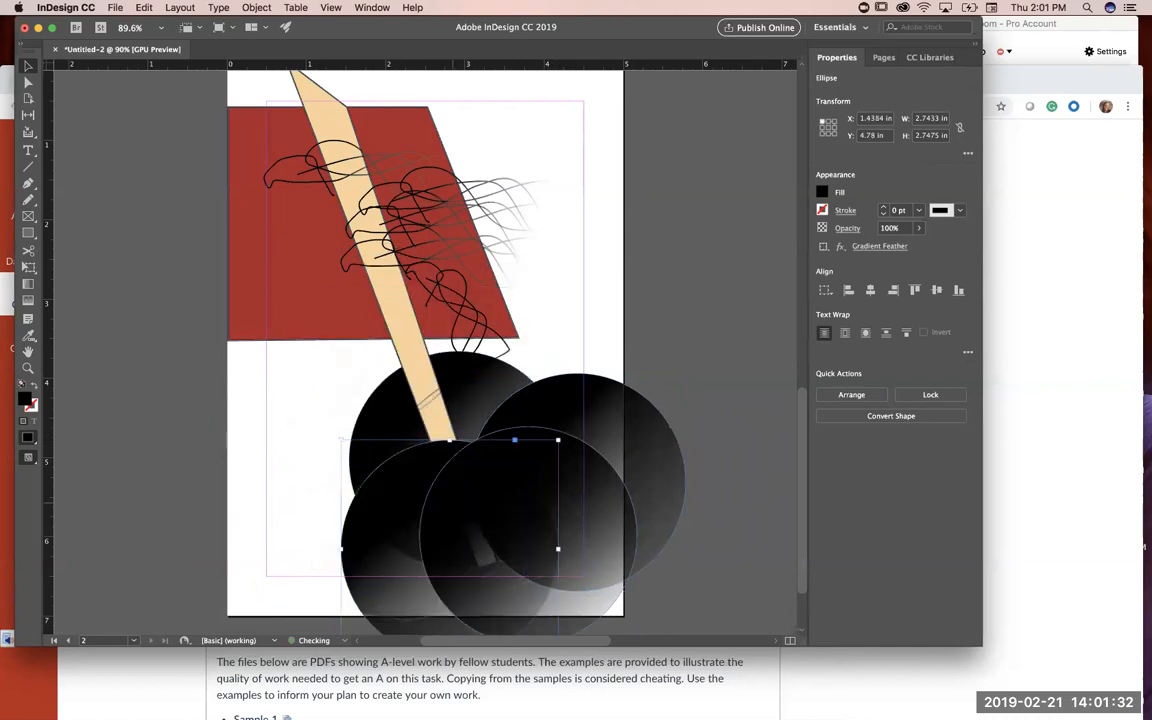
click(702, 312)
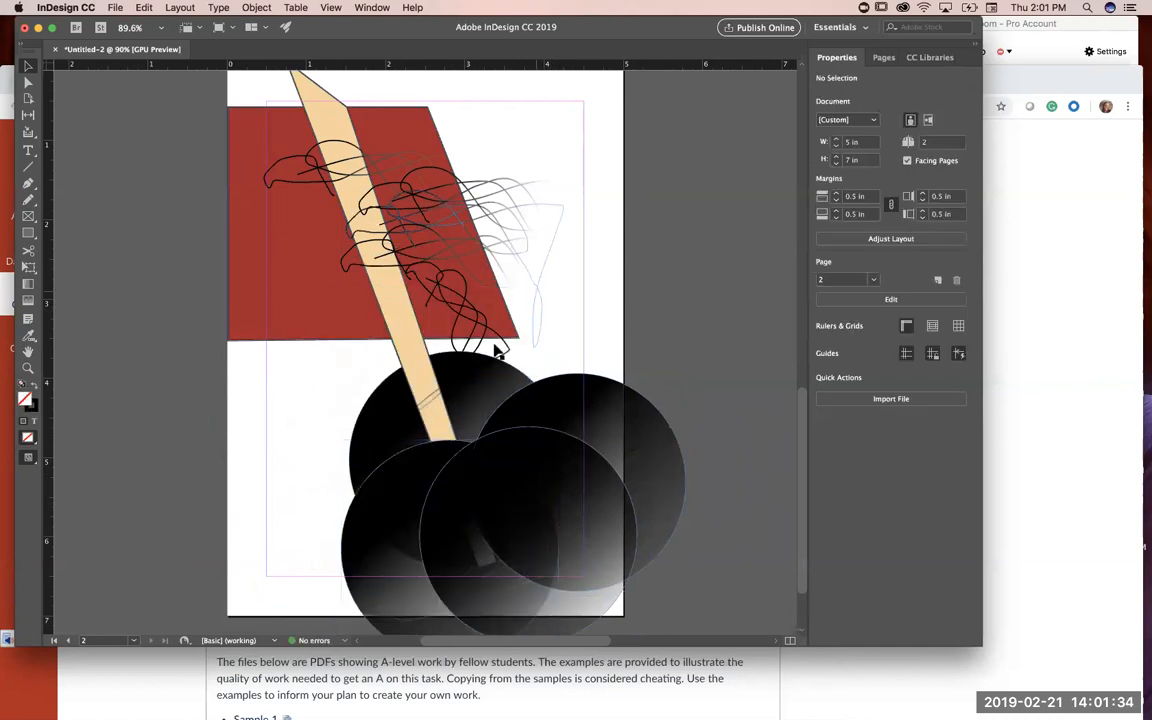
Step: Paste a copy of the beige bar, rotate it to lean the other way, and place it along the page's right edge
click(390, 305)
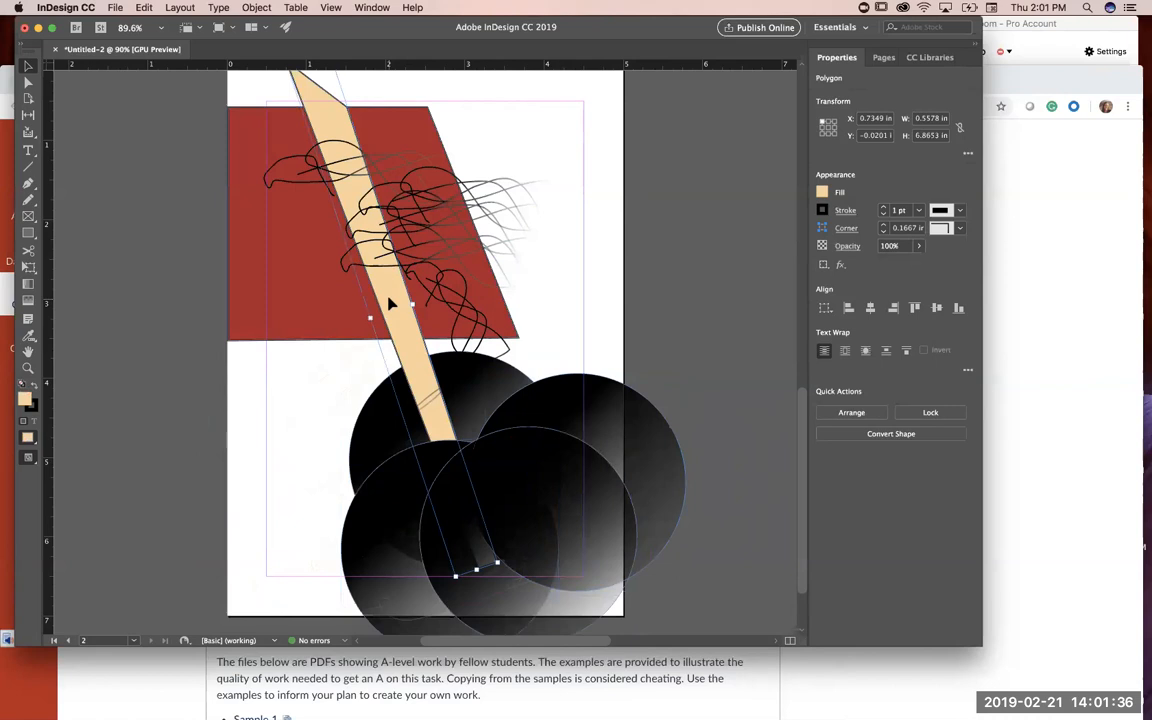
key(super+v)
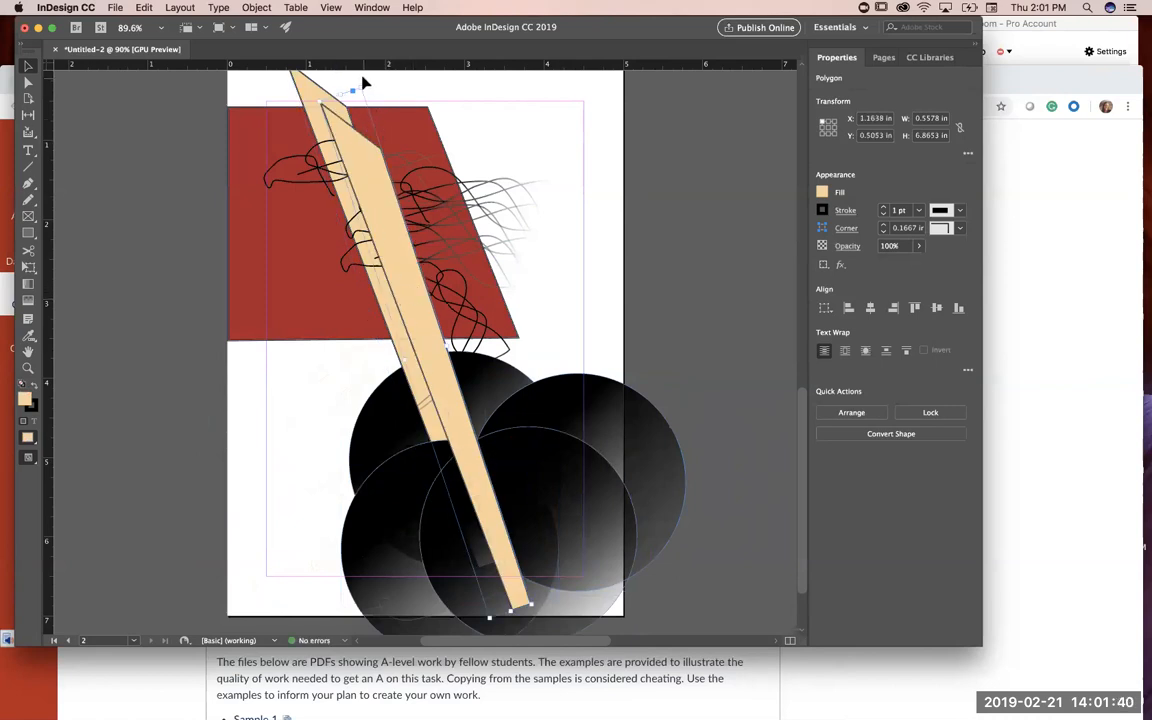
drag(363, 84, 605, 127)
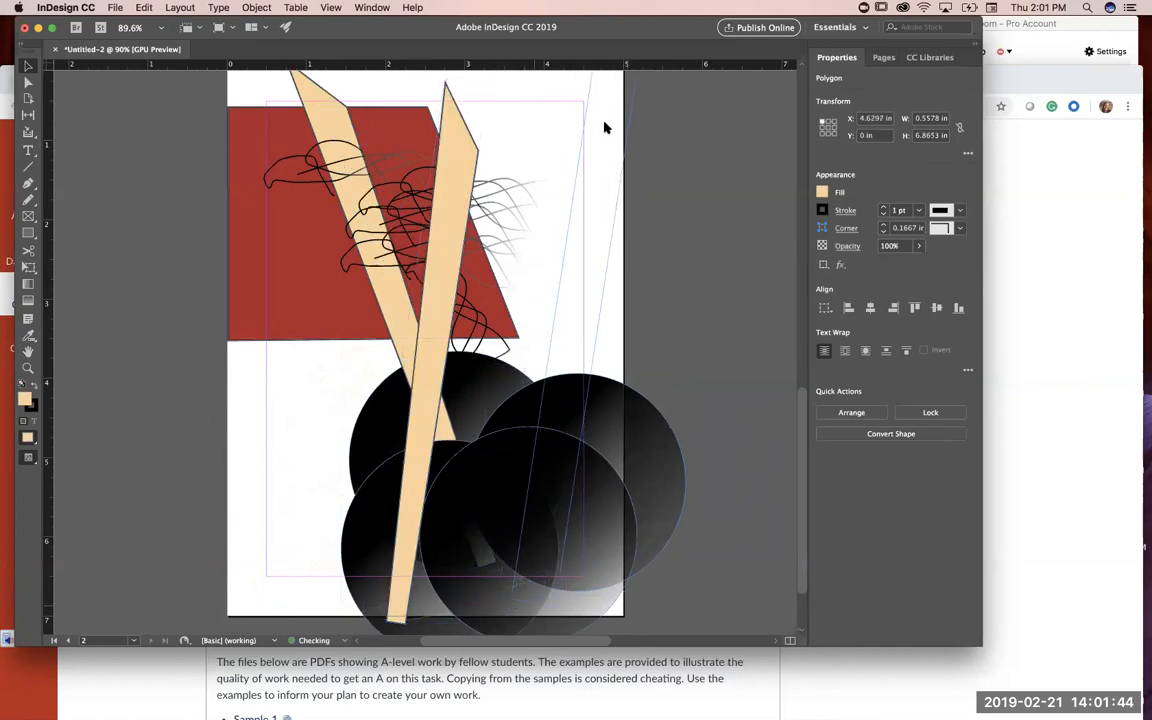
Step: Send the rotated beige bar copy to the back, behind the black circles, and deselect it
right_click(590, 330)
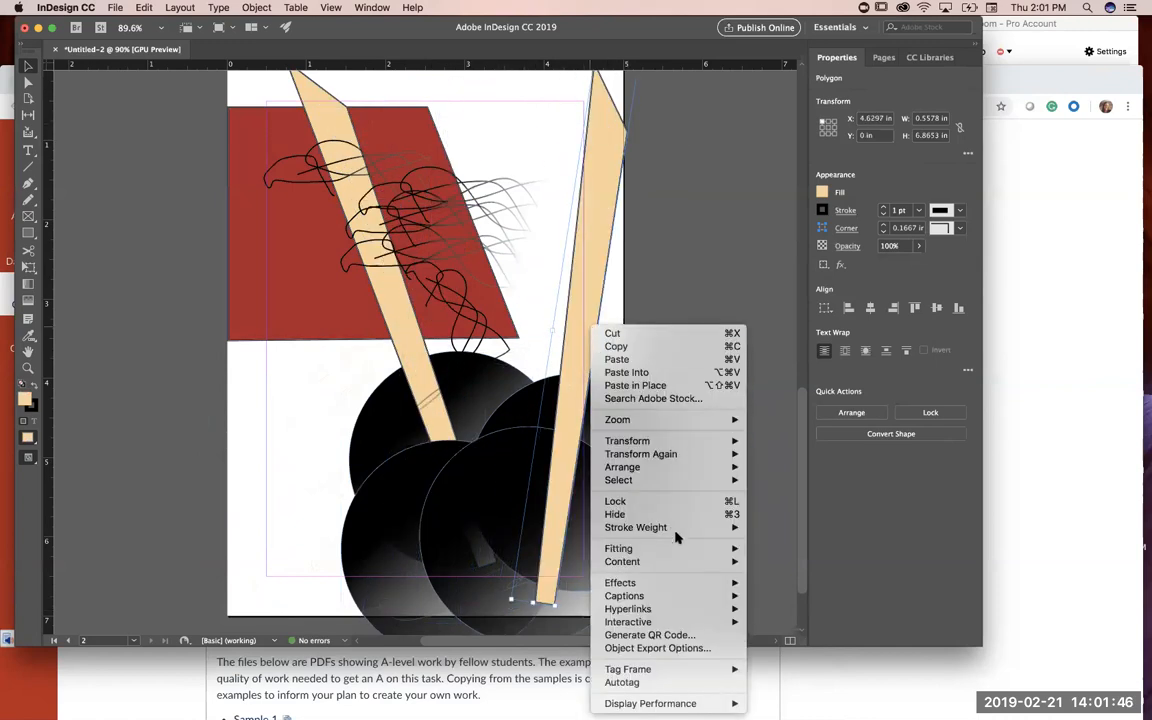
mouse_move(667, 468)
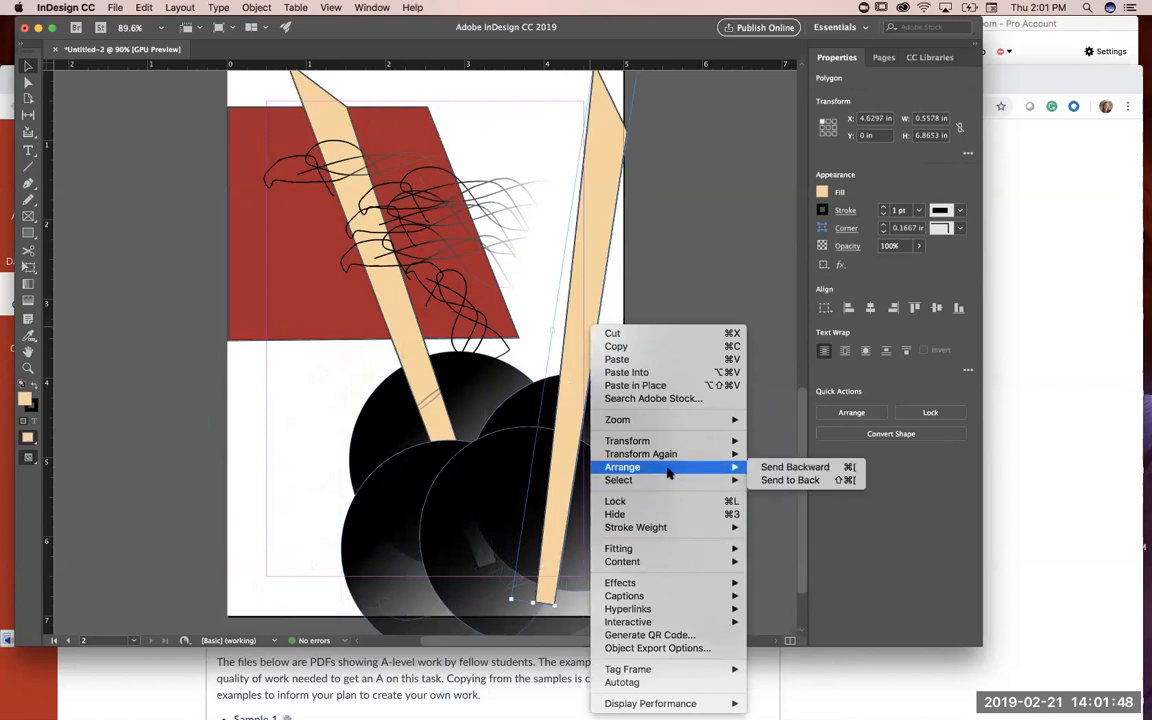
click(785, 480)
click(724, 341)
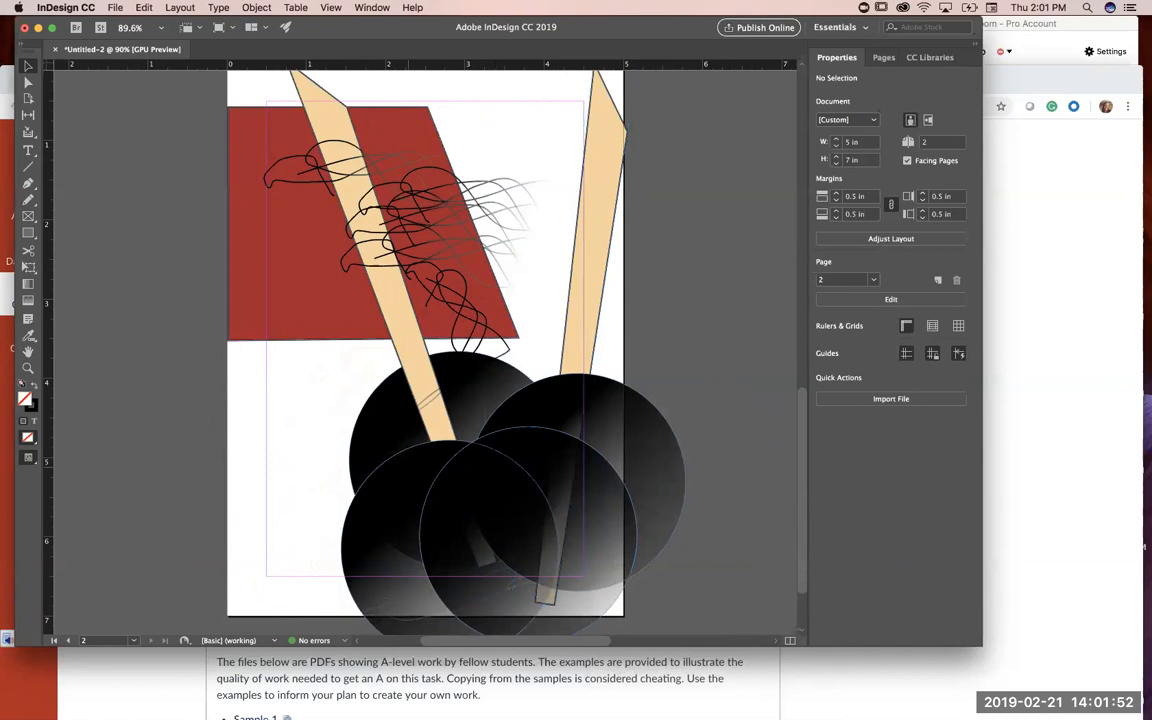
Step: Move the lower-left feathered black circle further left, to about X 0.41 in, Y 4.63 in
drag(367, 503, 286, 491)
click(398, 323)
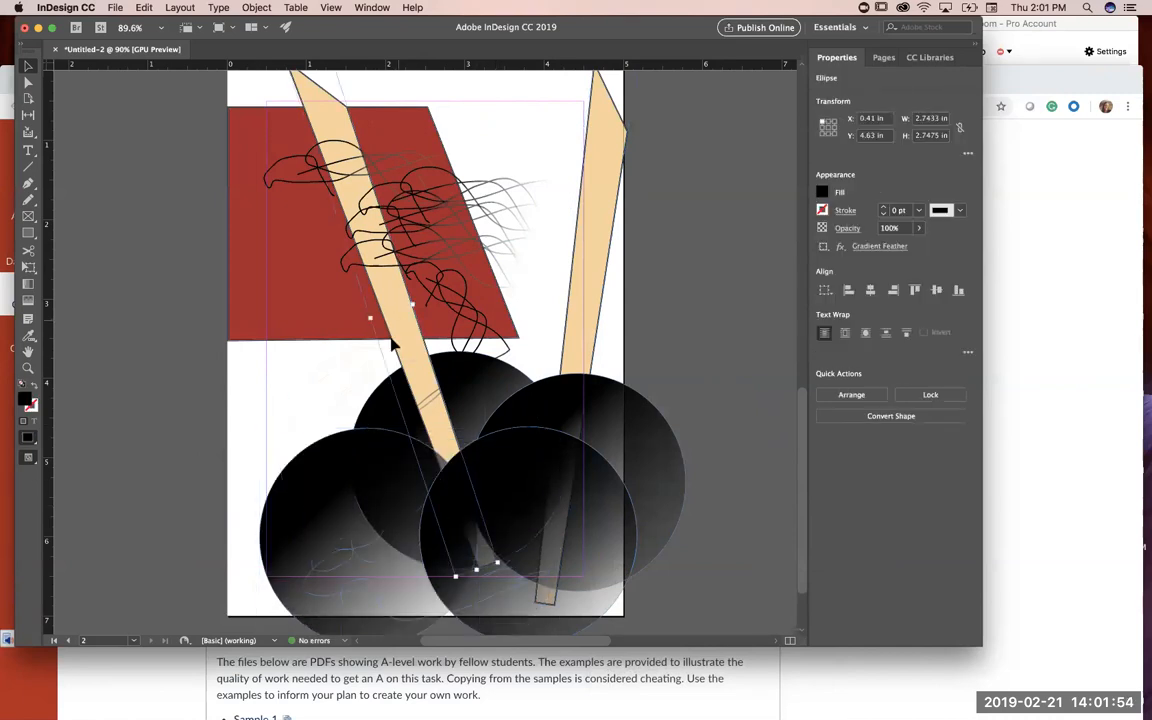
click(294, 399)
Step: Paste copies of the pale scribble and spread them over the black circles and the white area beneath the red shape
click(289, 397)
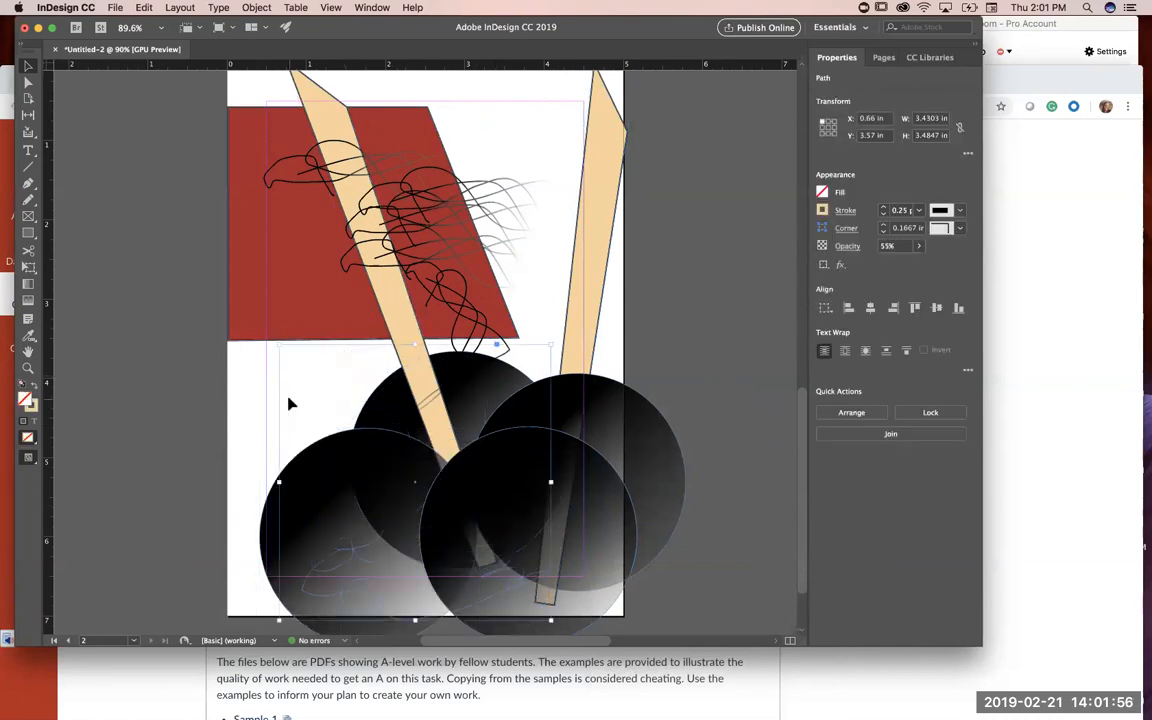
key(super+v)
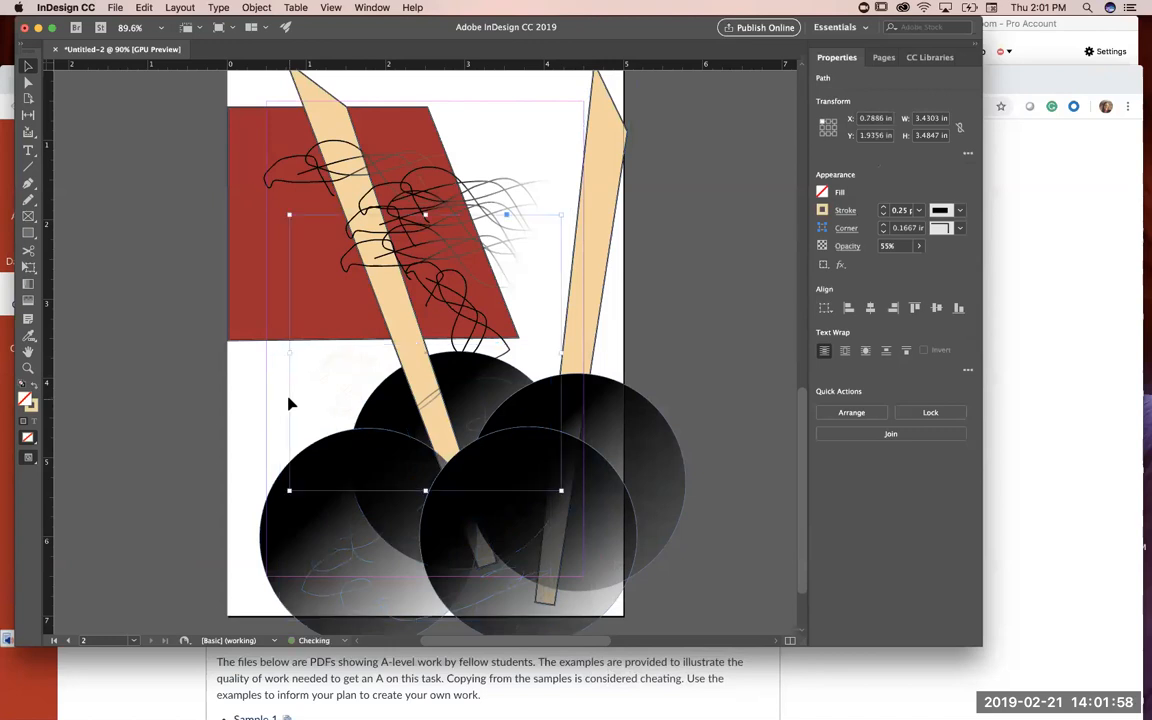
drag(484, 378, 568, 485)
drag(433, 441, 282, 305)
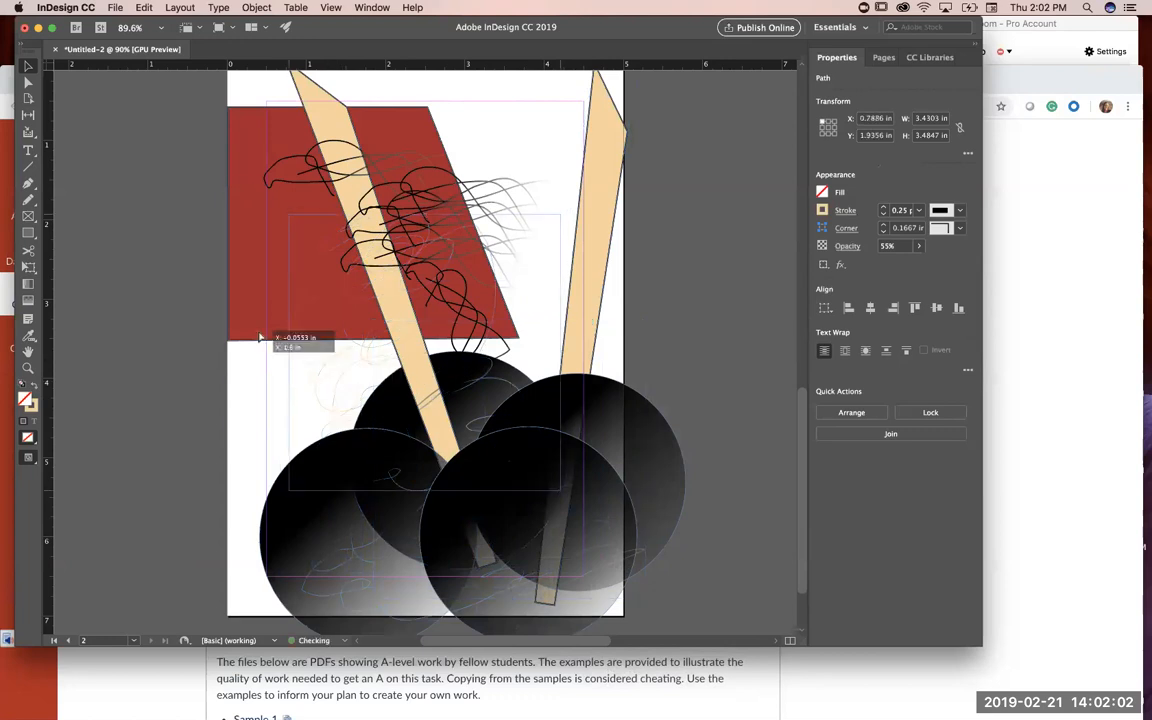
Step: Delete the feathered black circle that runs past the page's right edge
click(648, 391)
click(640, 460)
key(Delete)
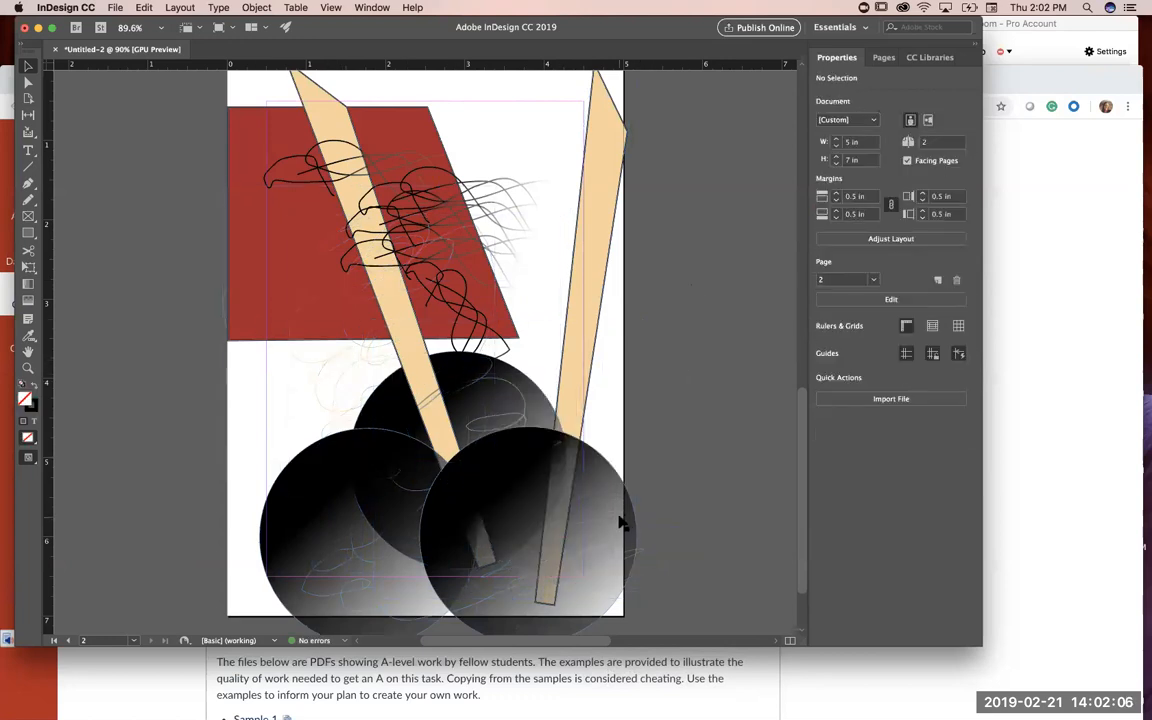
Step: Move two black scribbles toward the page's upper right, and raise the red polygon past the top edge to about X -0.061 in, Y -0.489 in
drag(445, 188, 517, 98)
drag(486, 209, 526, 119)
drag(419, 231, 414, 149)
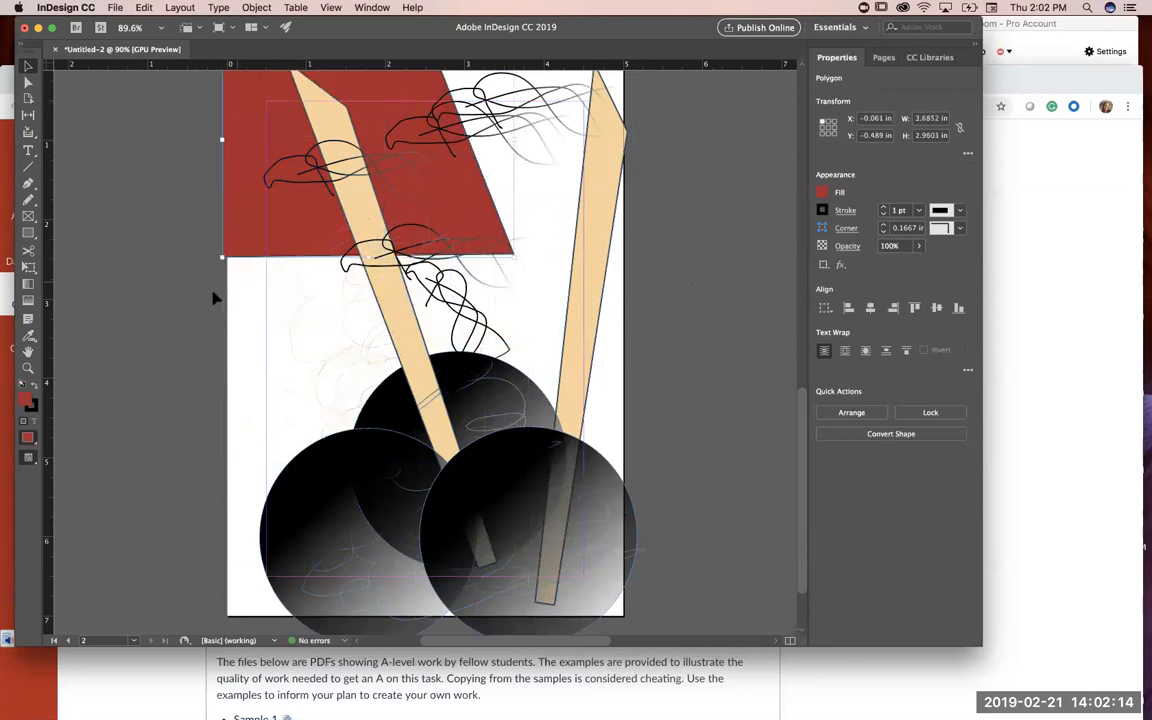
scroll(213, 297, up, 5)
scroll(213, 297, down, 5)
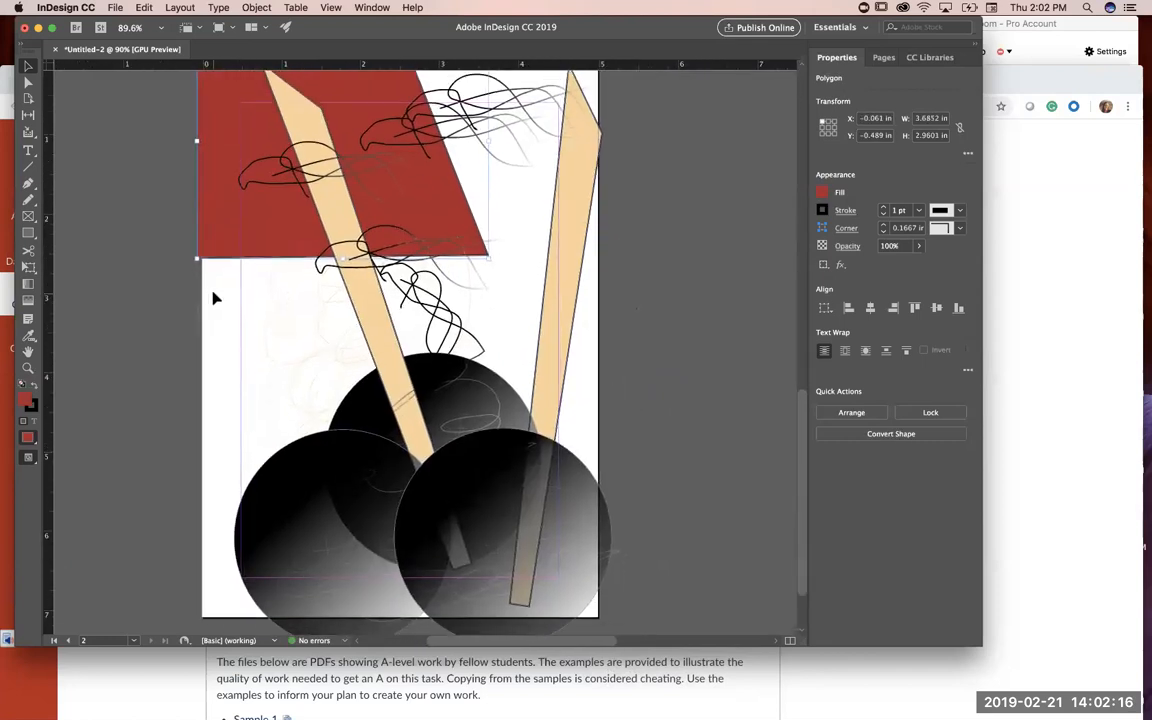
scroll(213, 297, up, 1)
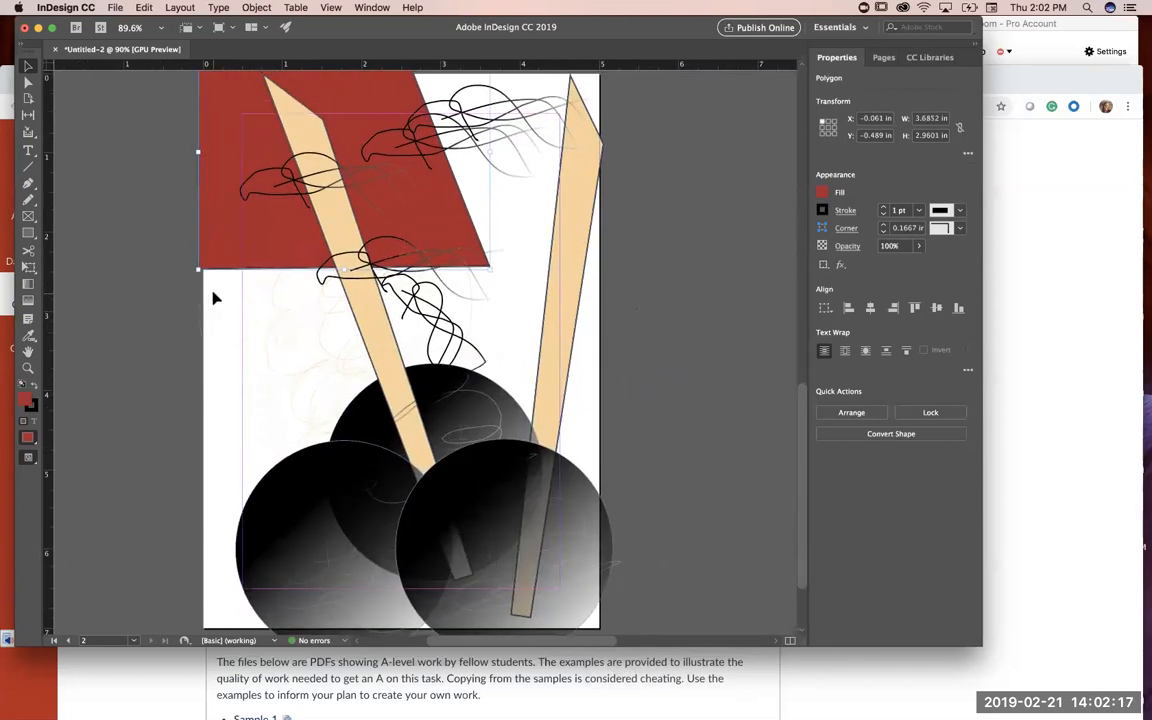
Step: Review the Grunge card's front on page 1 and back on page 2, and check the A-Master pages
click(883, 58)
double_click(900, 127)
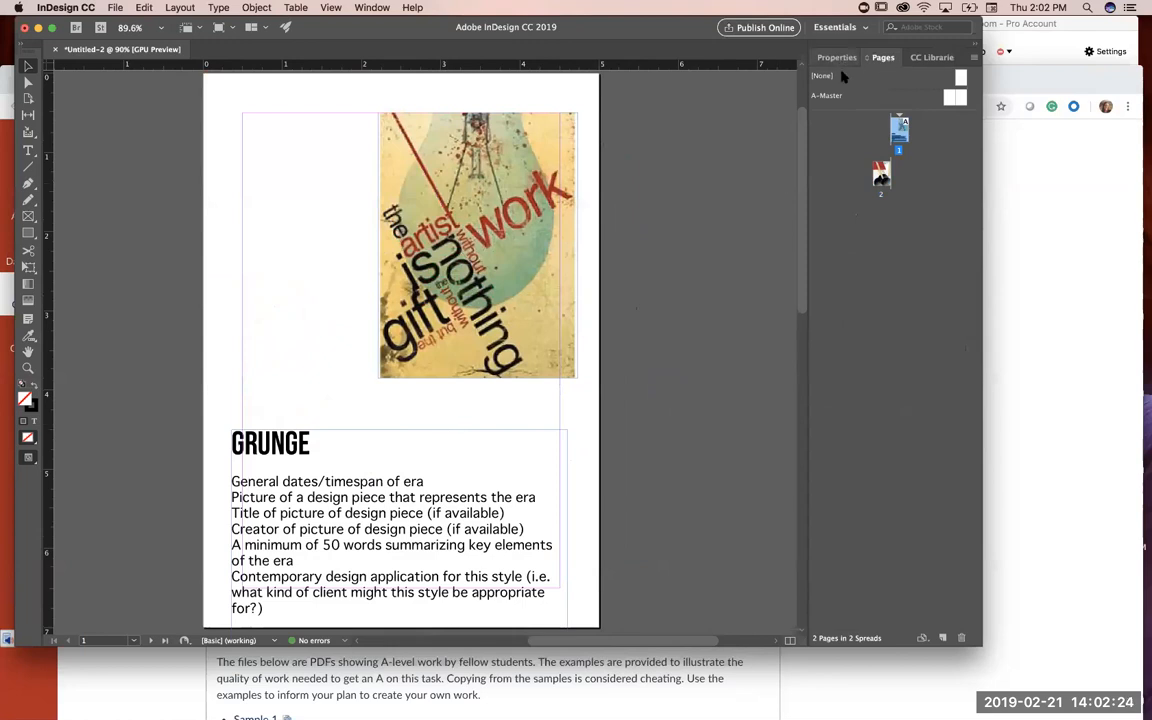
double_click(881, 175)
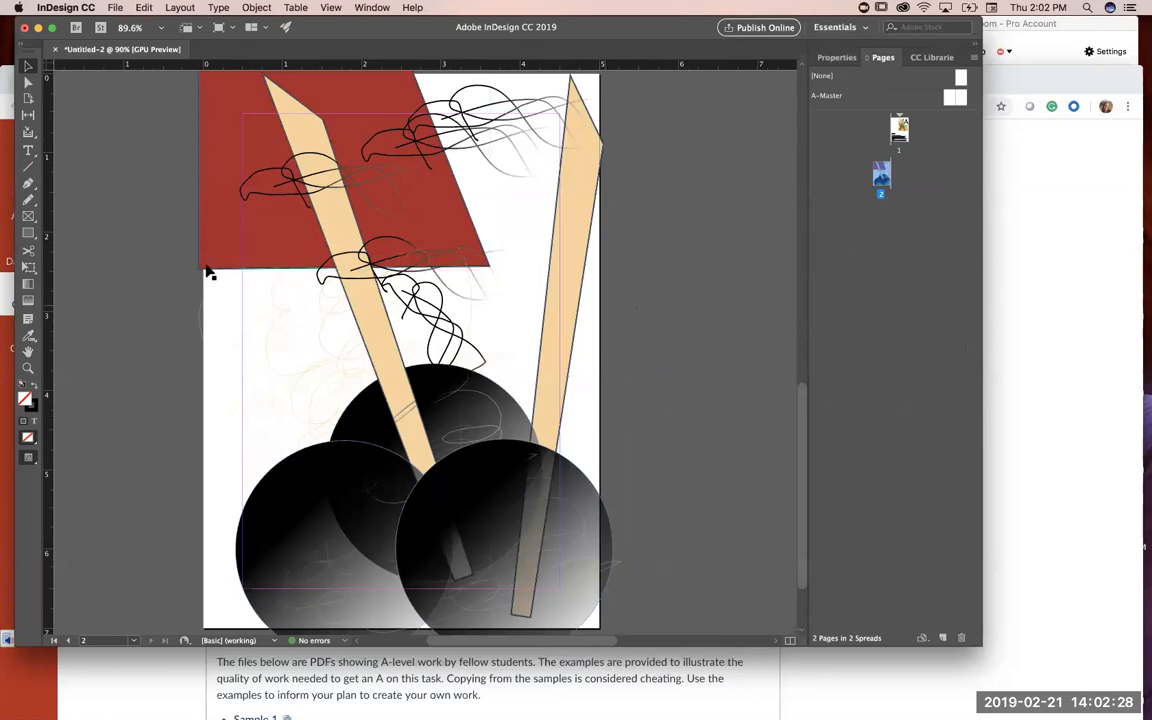
click(28, 284)
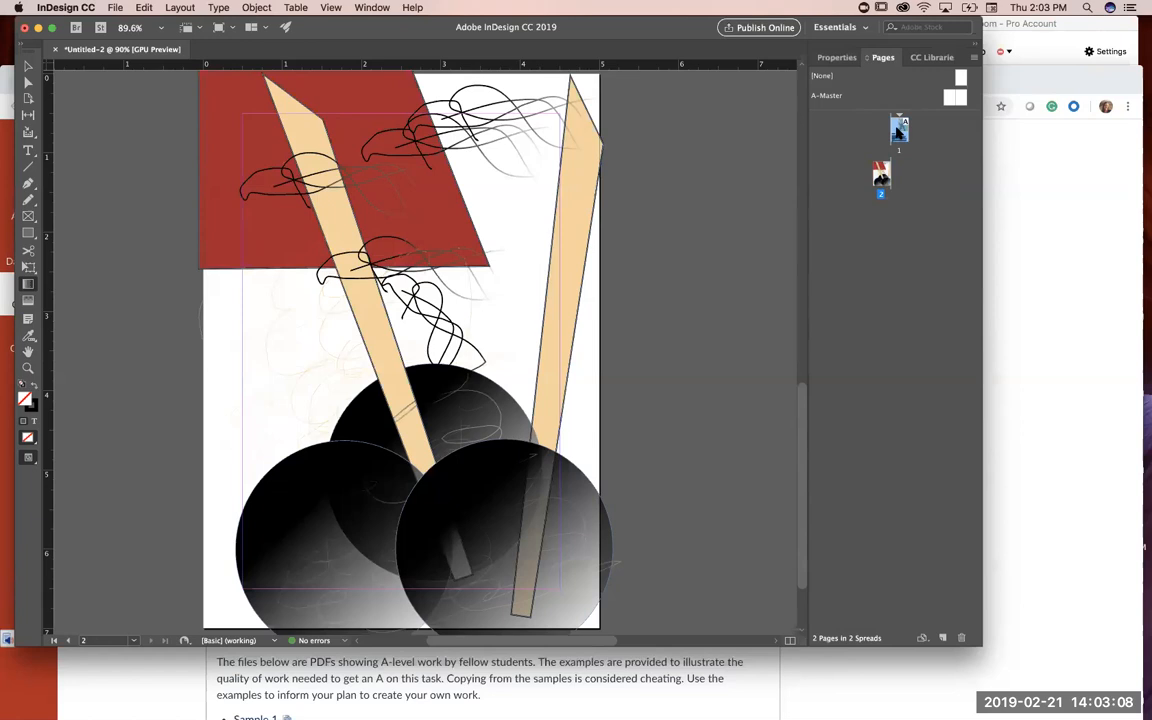
double_click(898, 130)
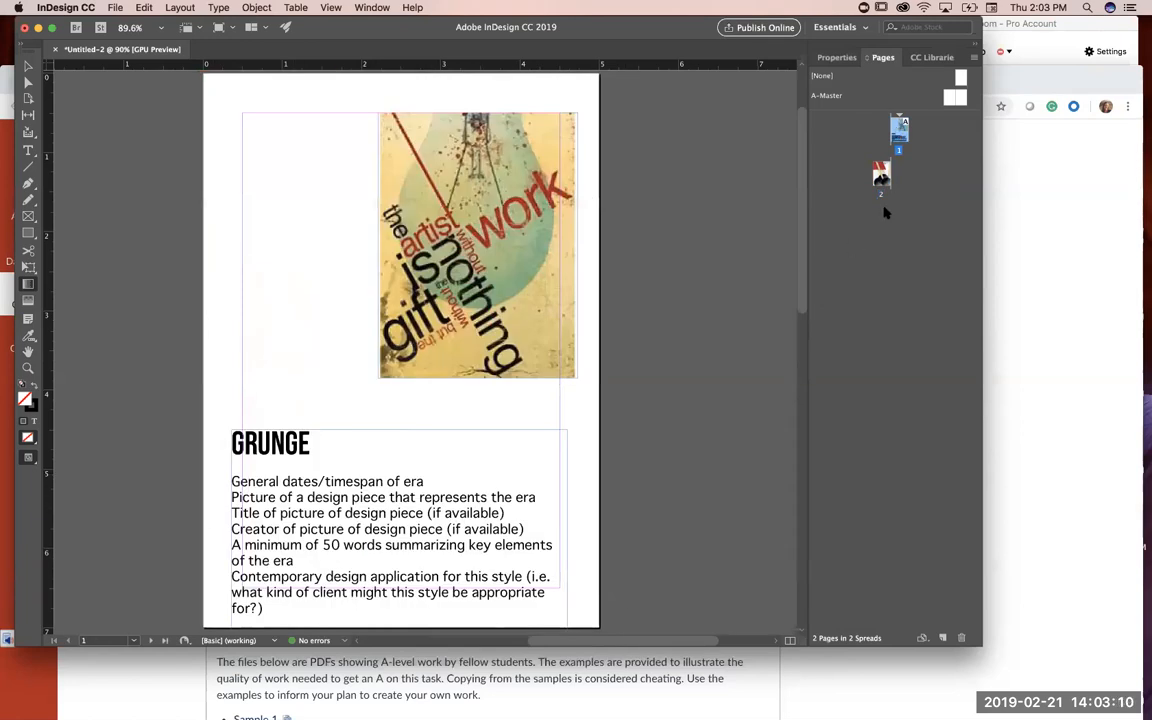
click(881, 178)
double_click(881, 178)
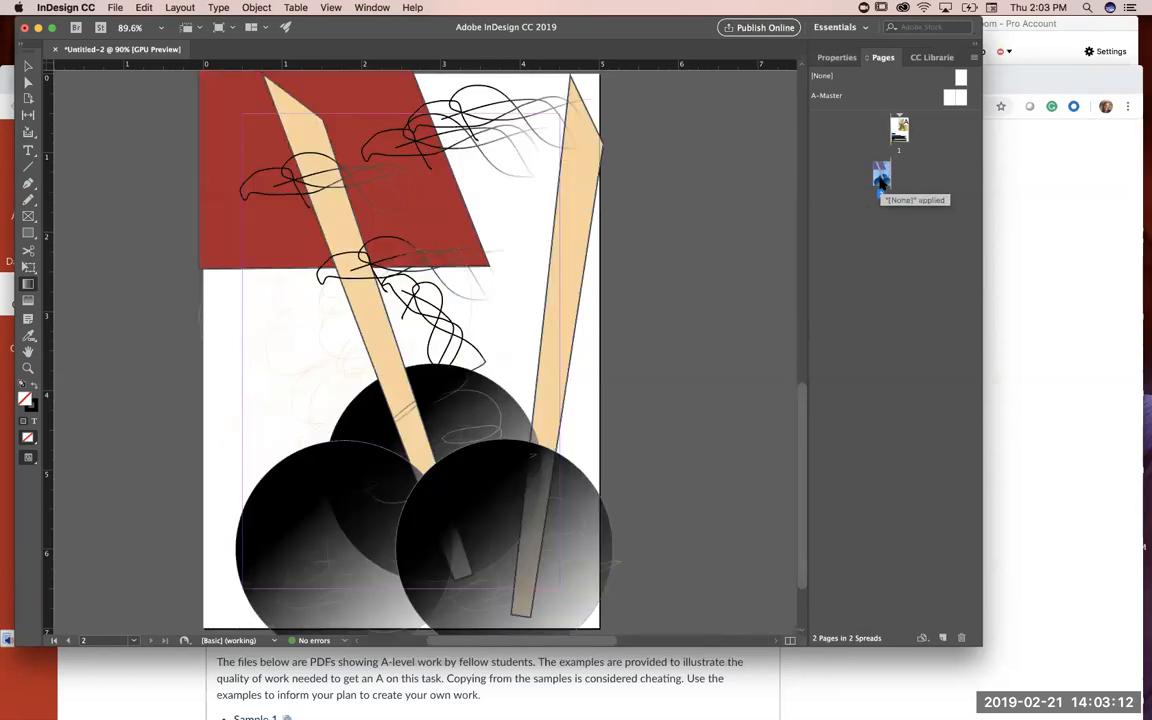
click(955, 99)
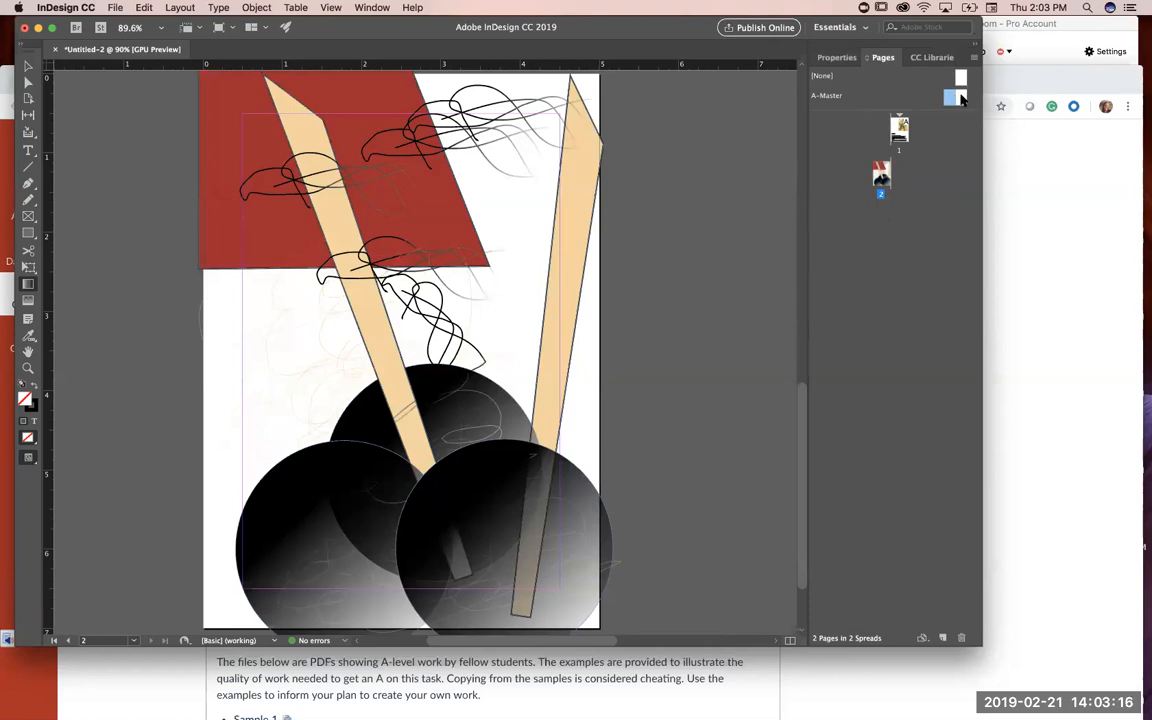
click(961, 99)
Step: Save the document in the DES109 folder as an InDesign CC 2019 document named DES109_Assignment1_ followed by the student's first and last name
click(115, 8)
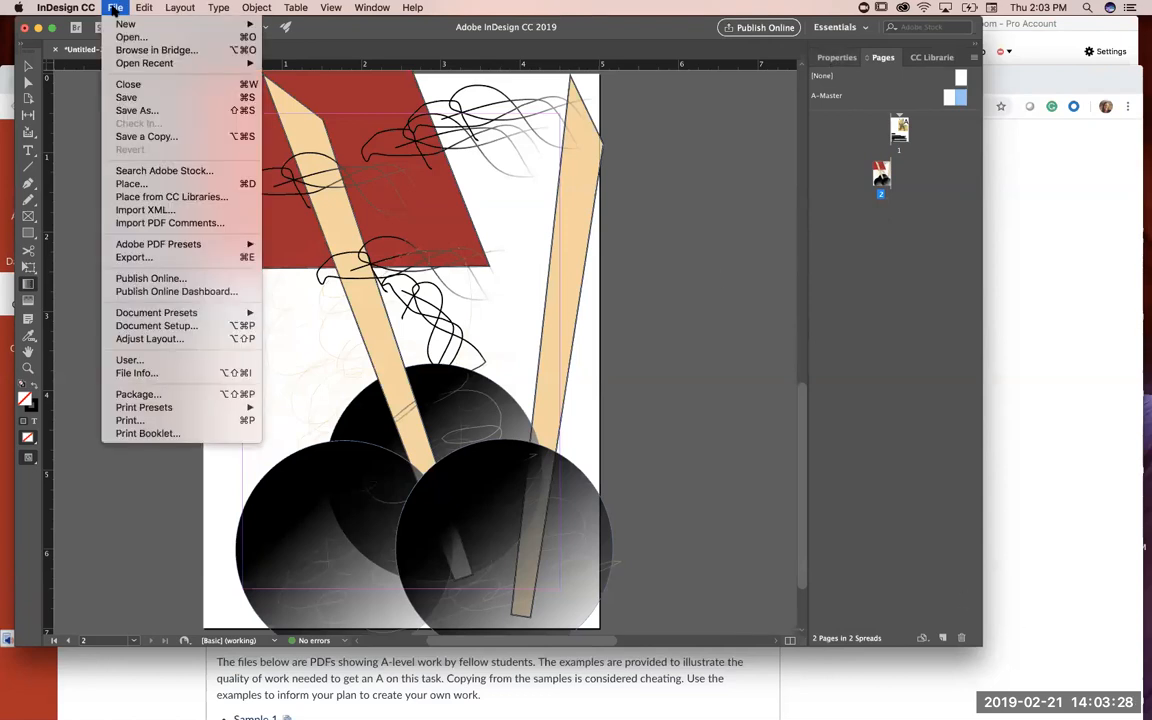
click(142, 112)
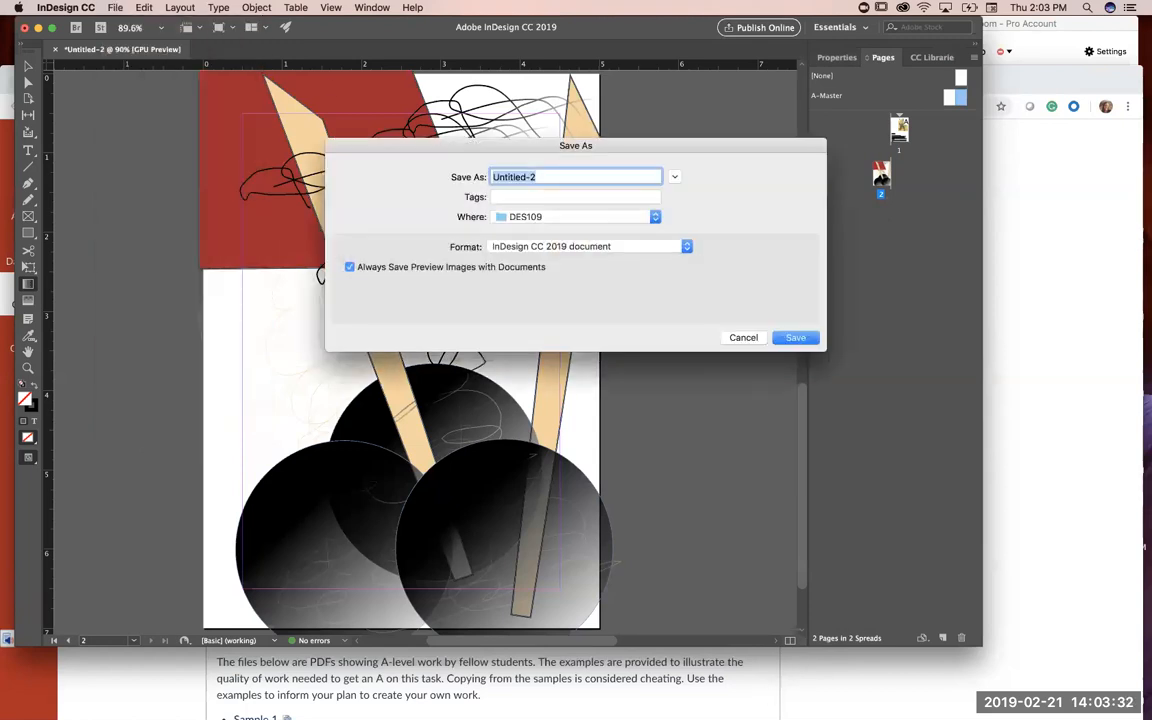
key(super+Tab)
drag(470, 457, 314, 457)
key(super+c)
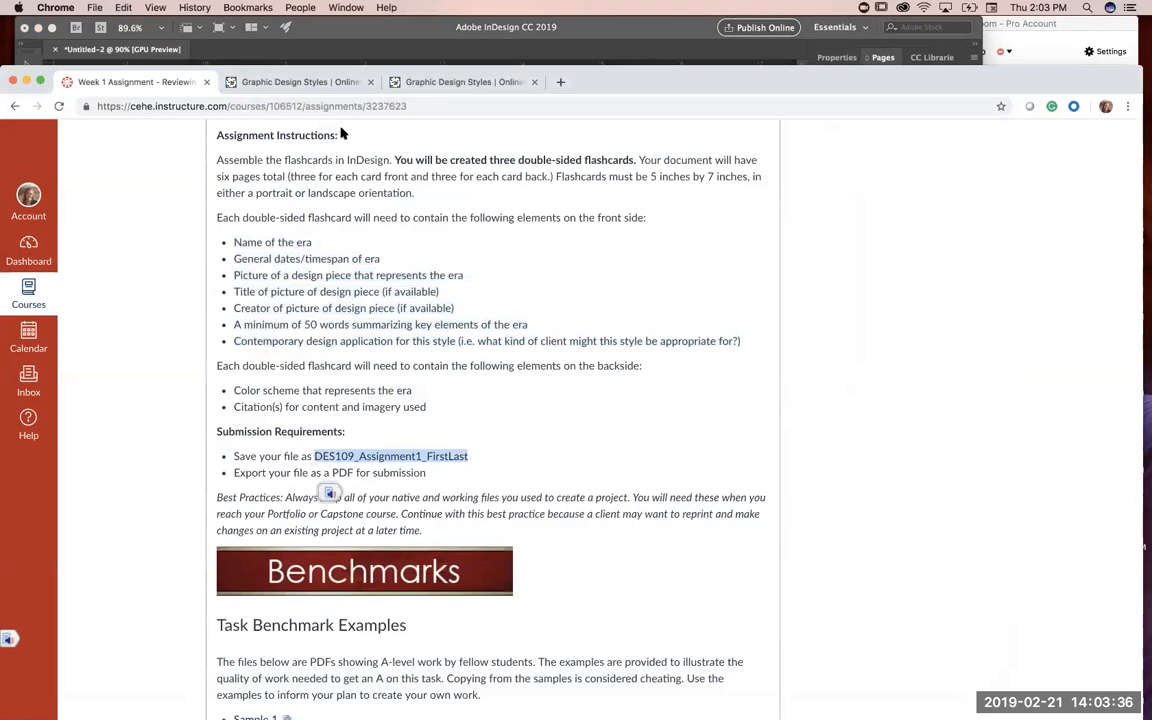
click(765, 57)
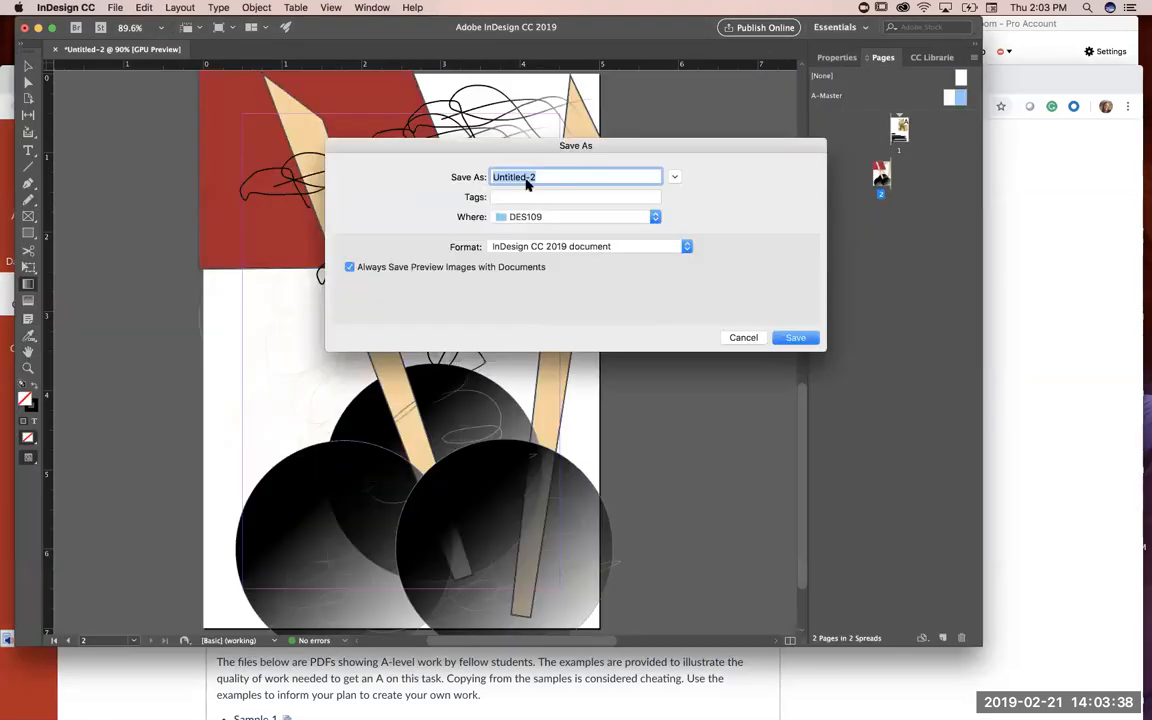
key(super+v)
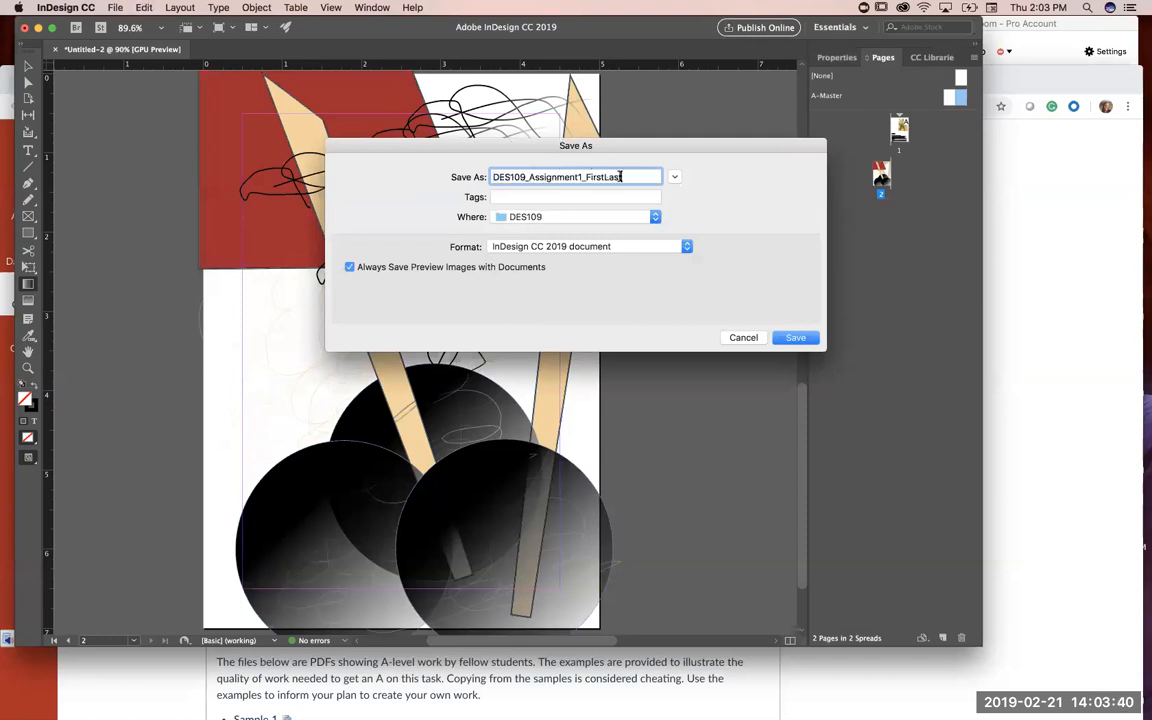
text(ericafecko)
click(795, 337)
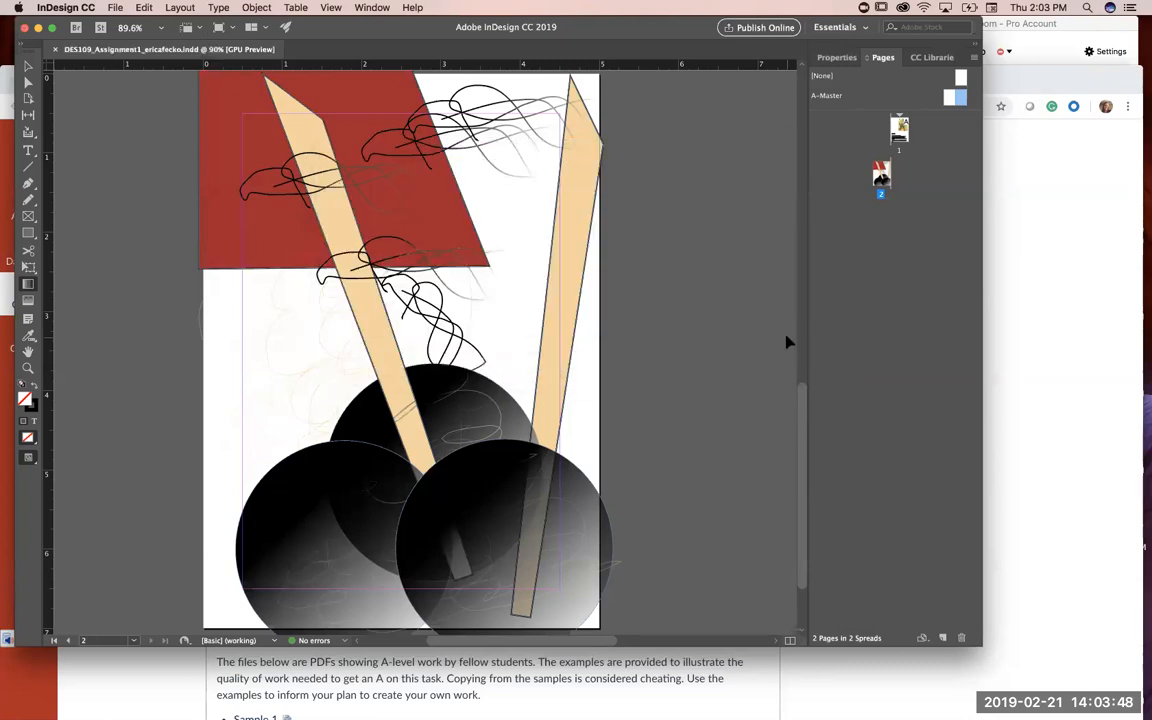
Step: Switch to Chrome and read the Week 1 assignment's card size, front and back content, and submission requirements
click(168, 683)
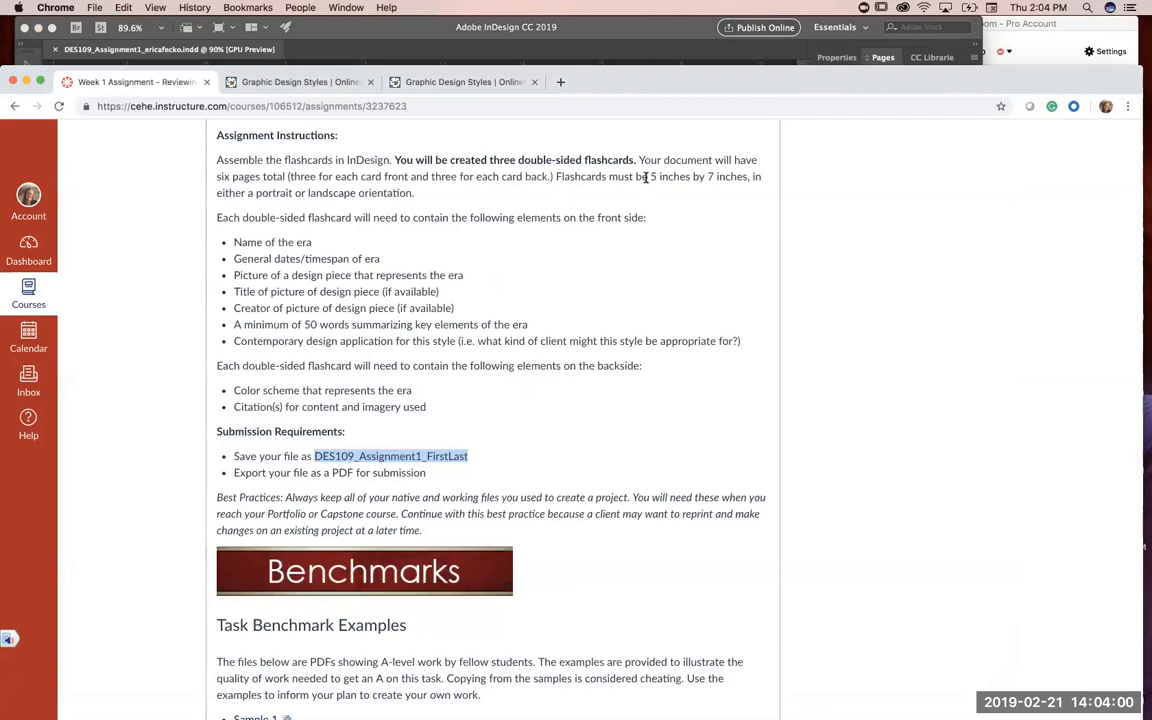
drag(648, 176, 674, 195)
drag(299, 178, 503, 190)
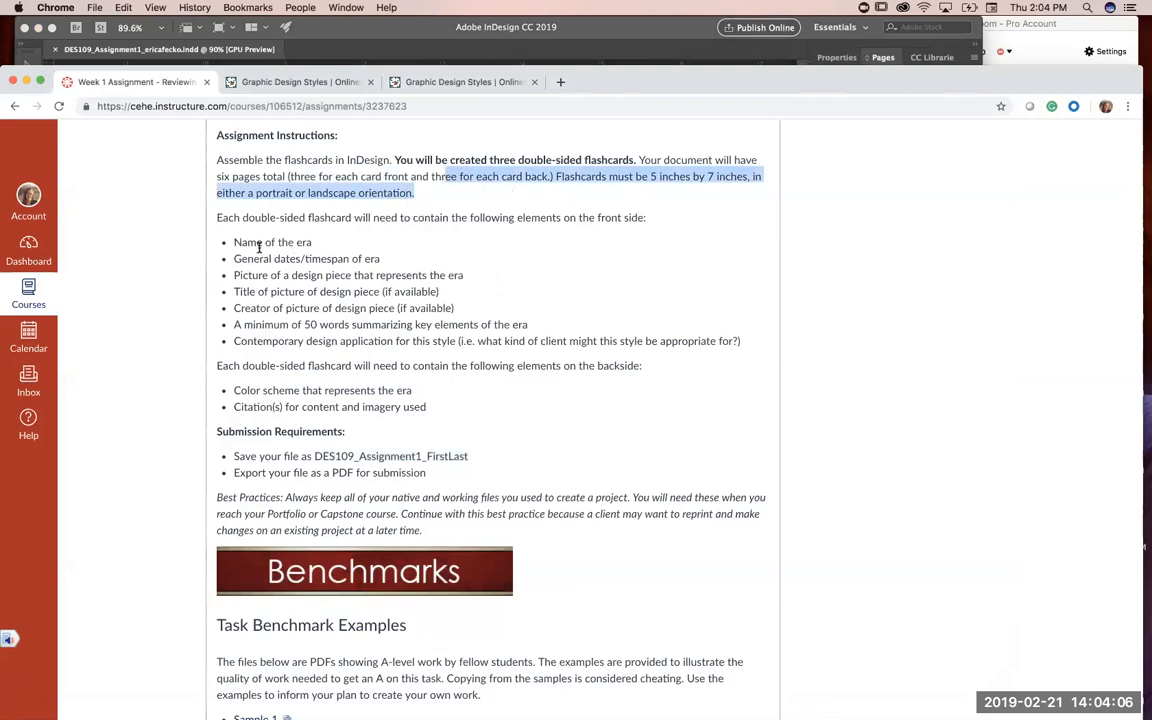
drag(247, 246, 252, 255)
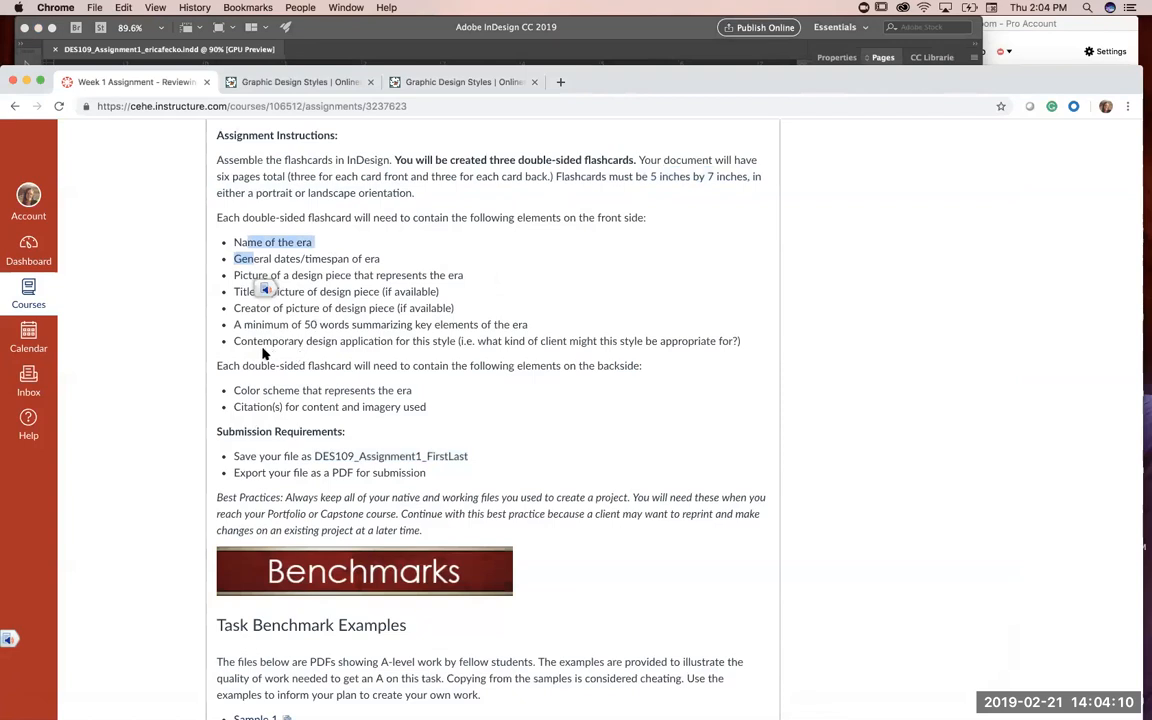
click(228, 310)
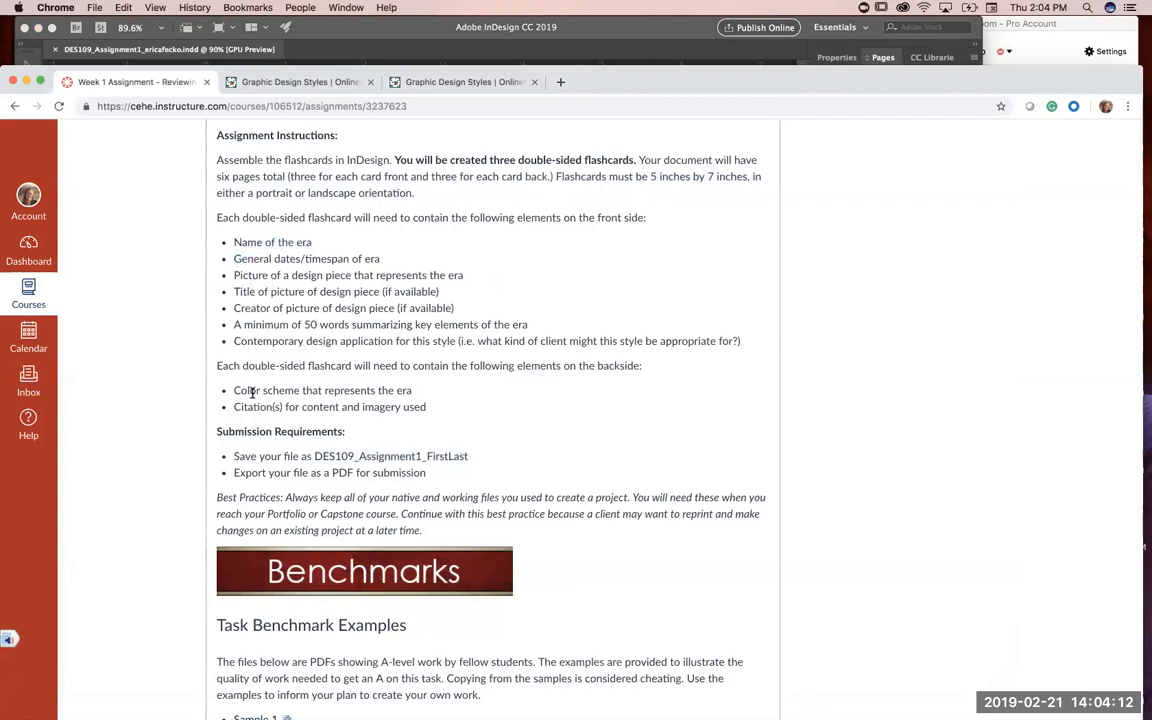
drag(256, 392, 268, 408)
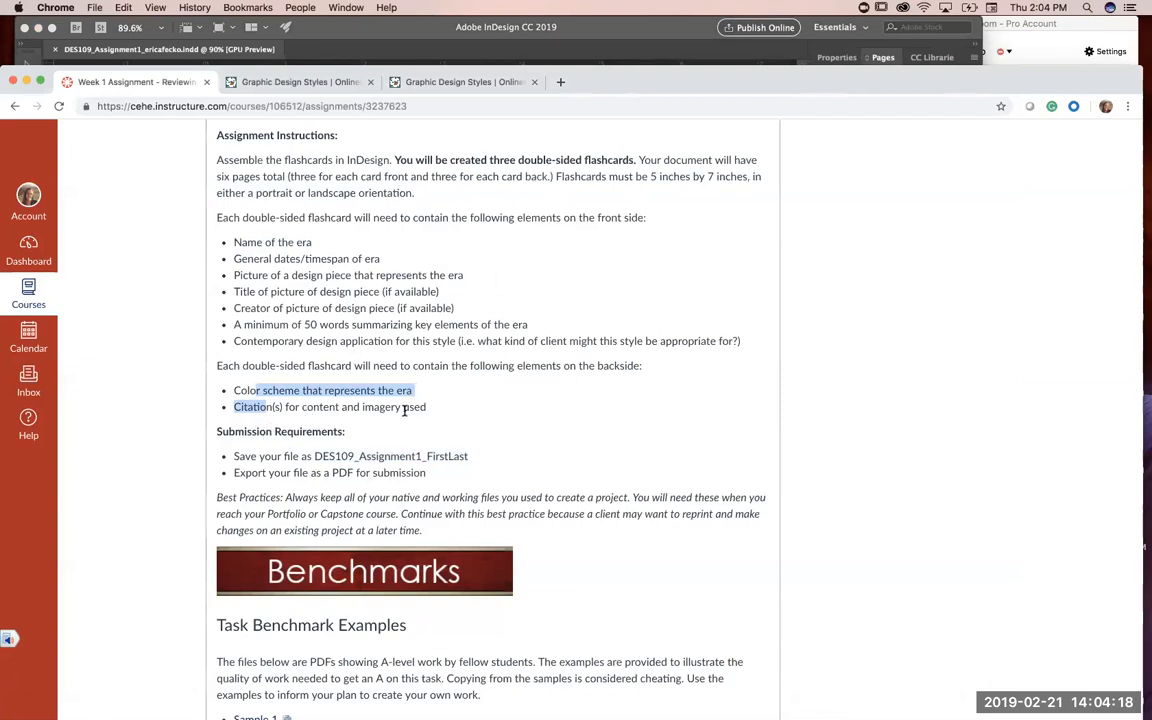
scroll(403, 447, down, 1)
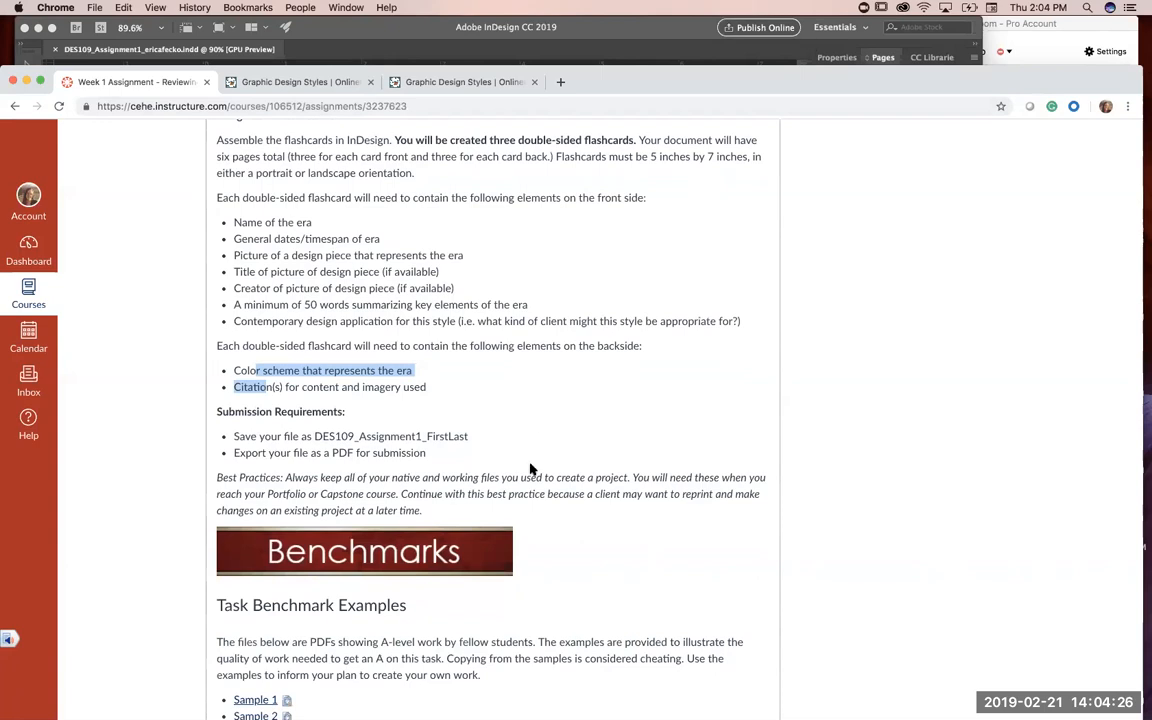
scroll(530, 468, down, 5)
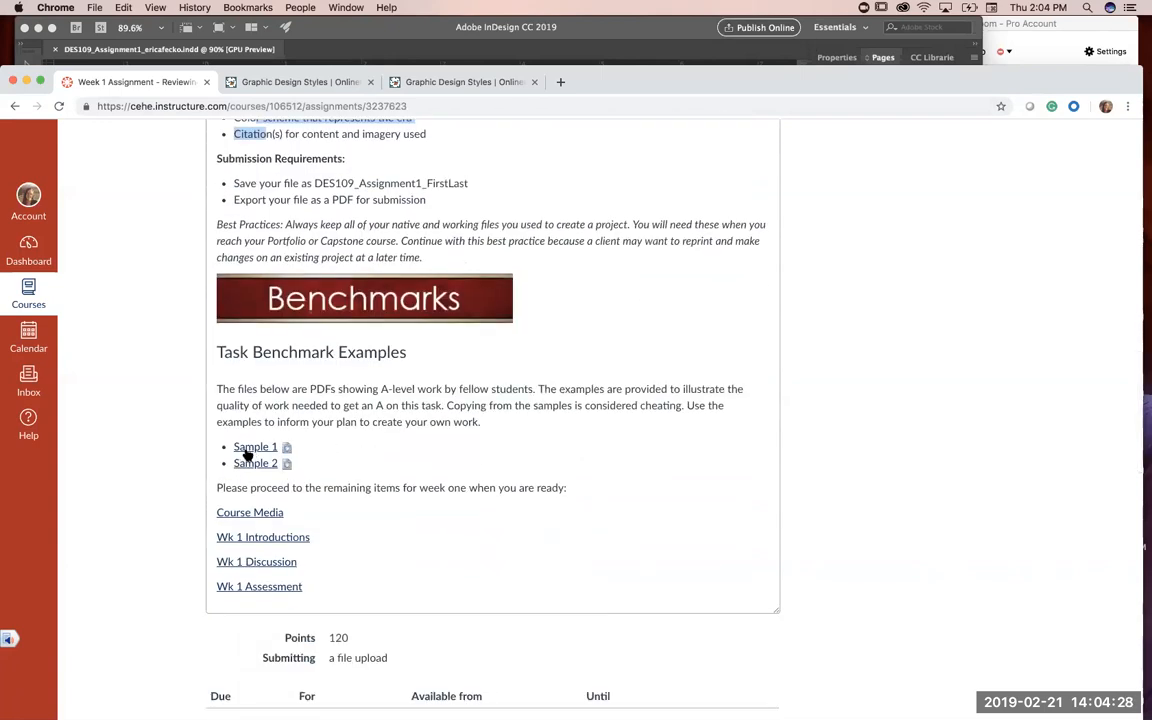
Step: Open the Sample 1 benchmark PDF and examine the layouts and color schemes of its flashcard fronts and backs
click(247, 453)
drag(40, 67, 54, 16)
click(86, 693)
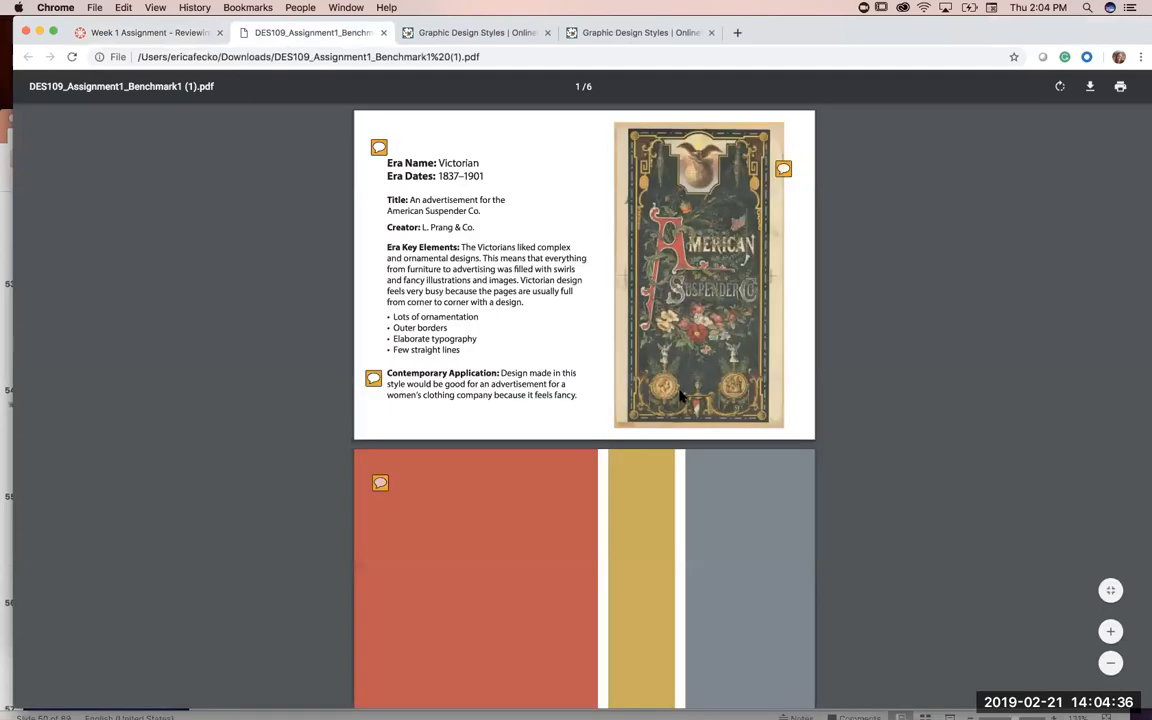
mouse_move(768, 183)
scroll(507, 488, down, 5)
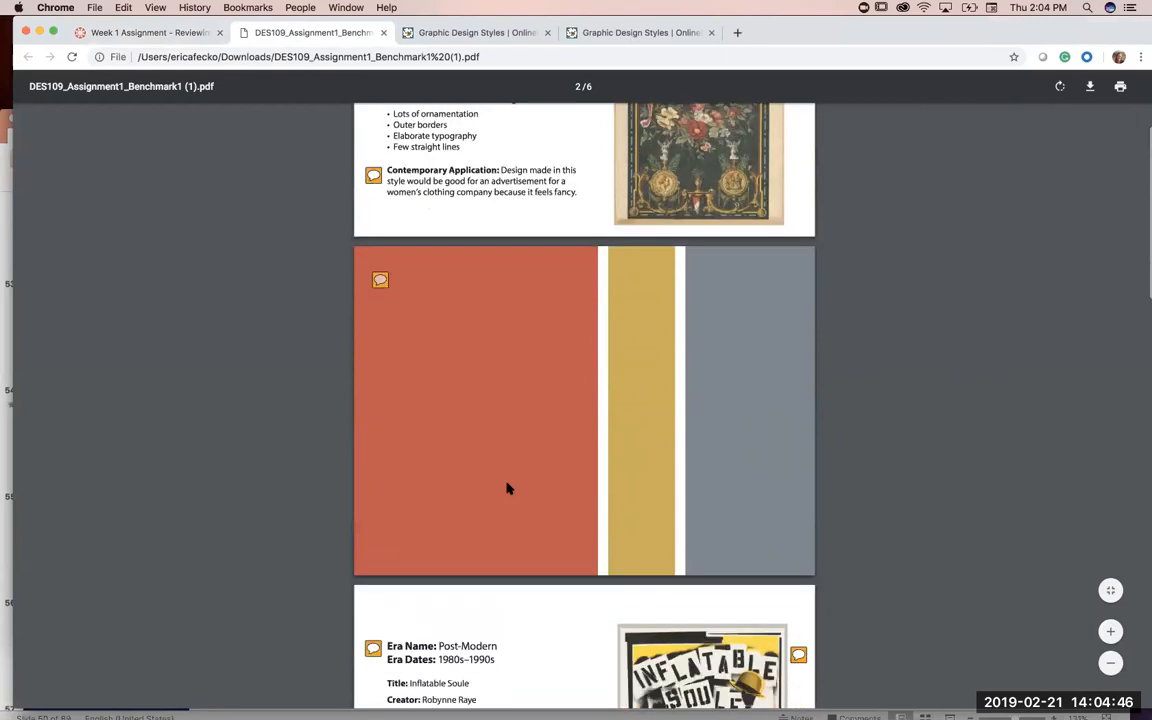
scroll(572, 388, up, 3)
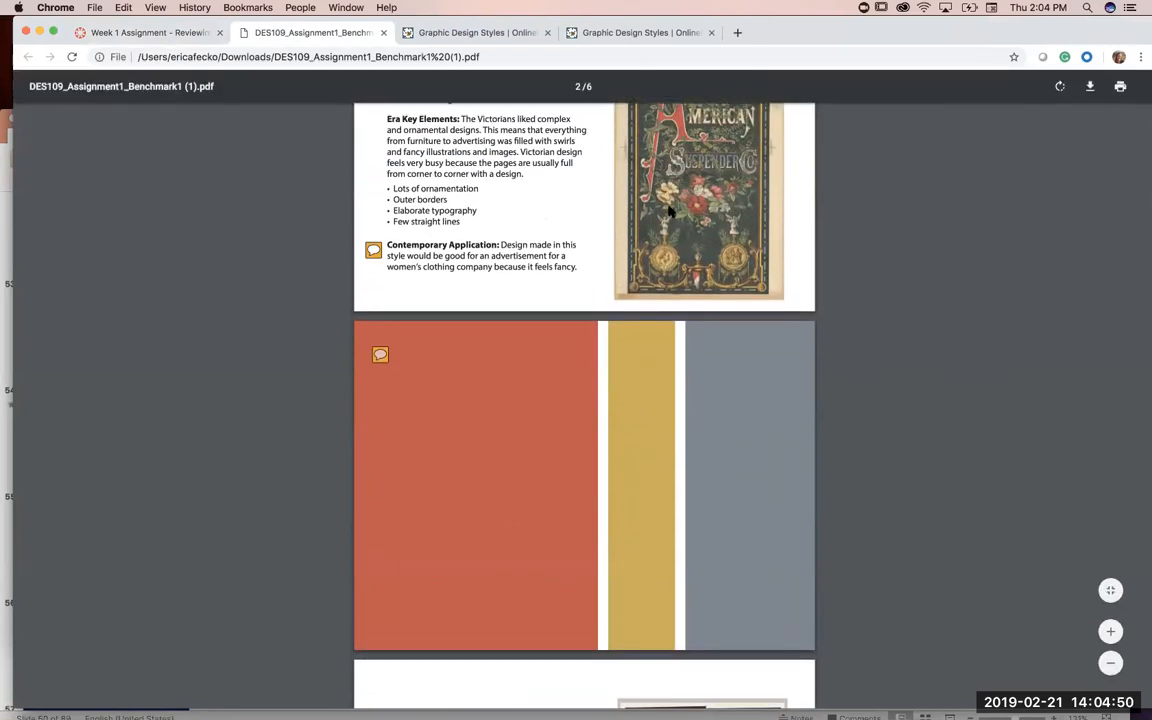
scroll(670, 210, up, 2)
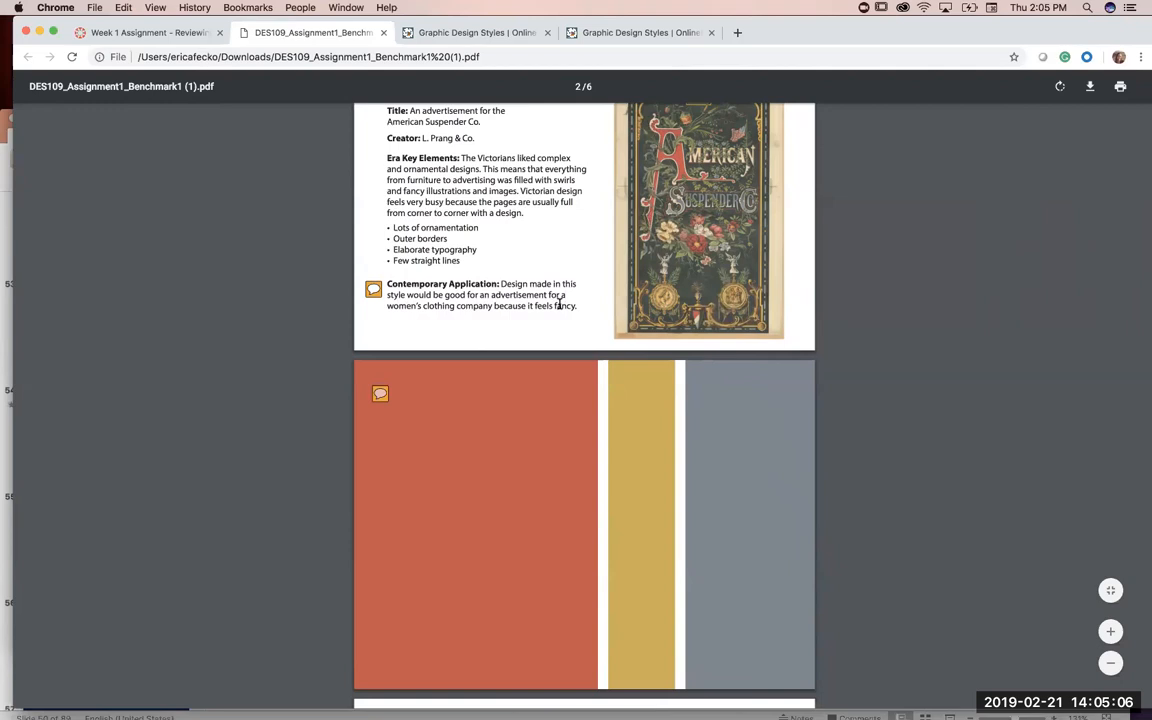
scroll(575, 458, down, 6)
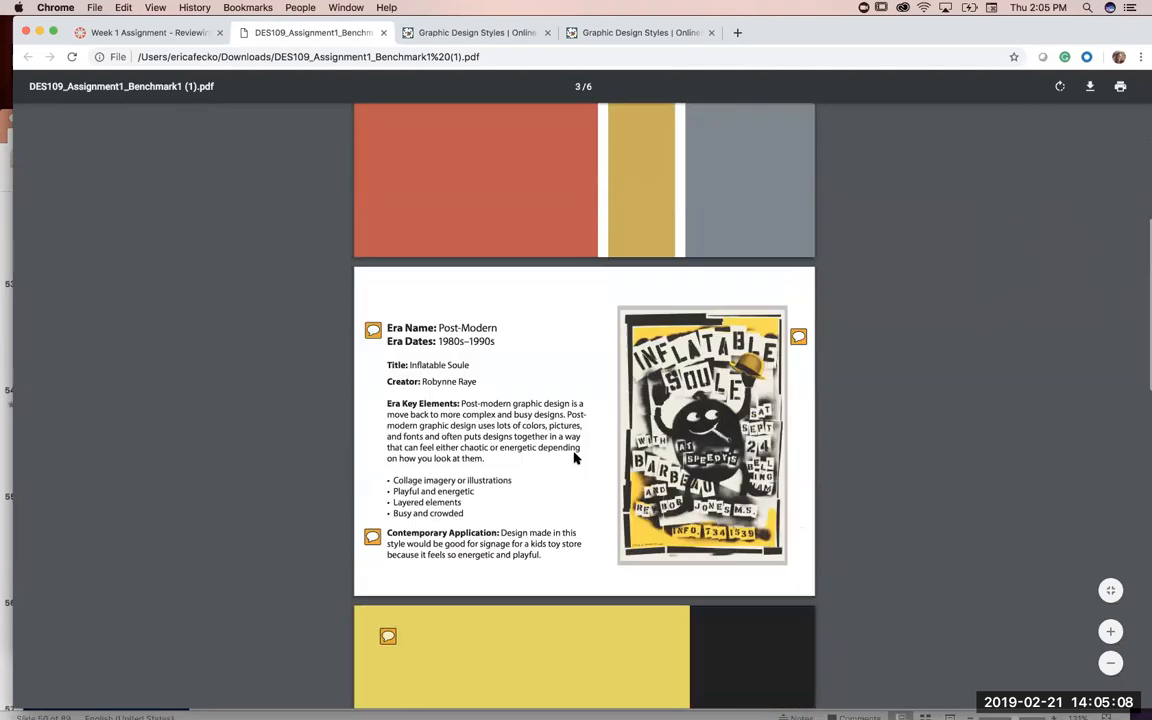
scroll(575, 458, down, 3)
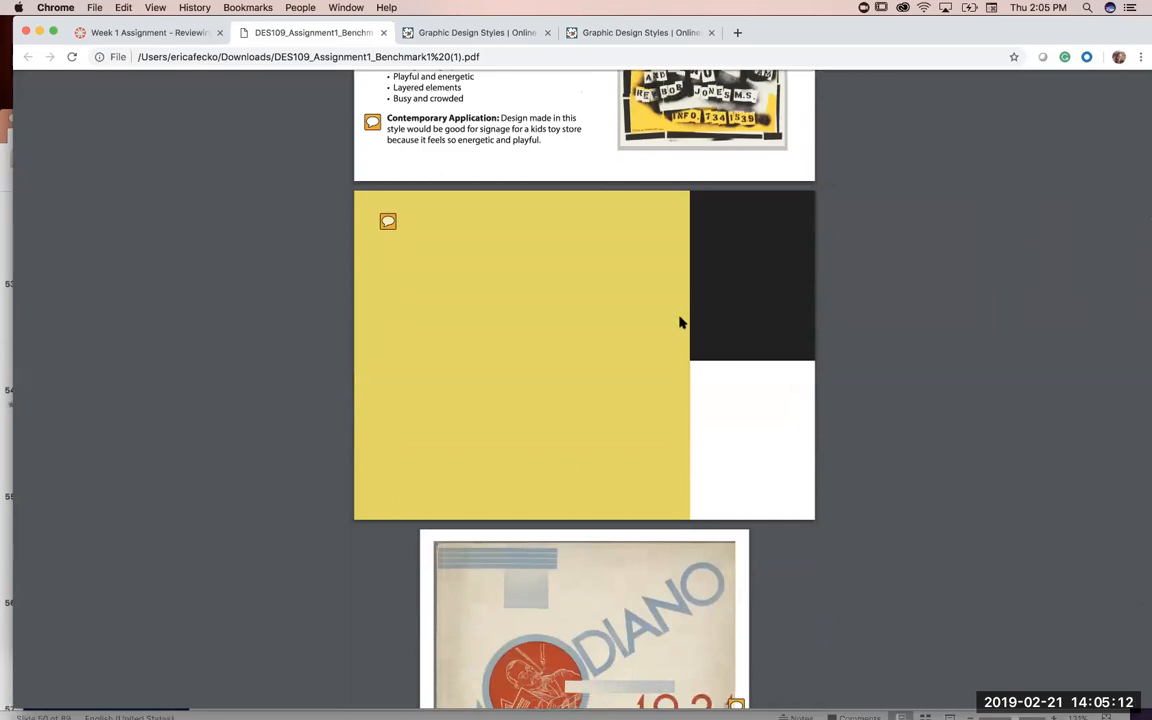
scroll(575, 411, down, 1)
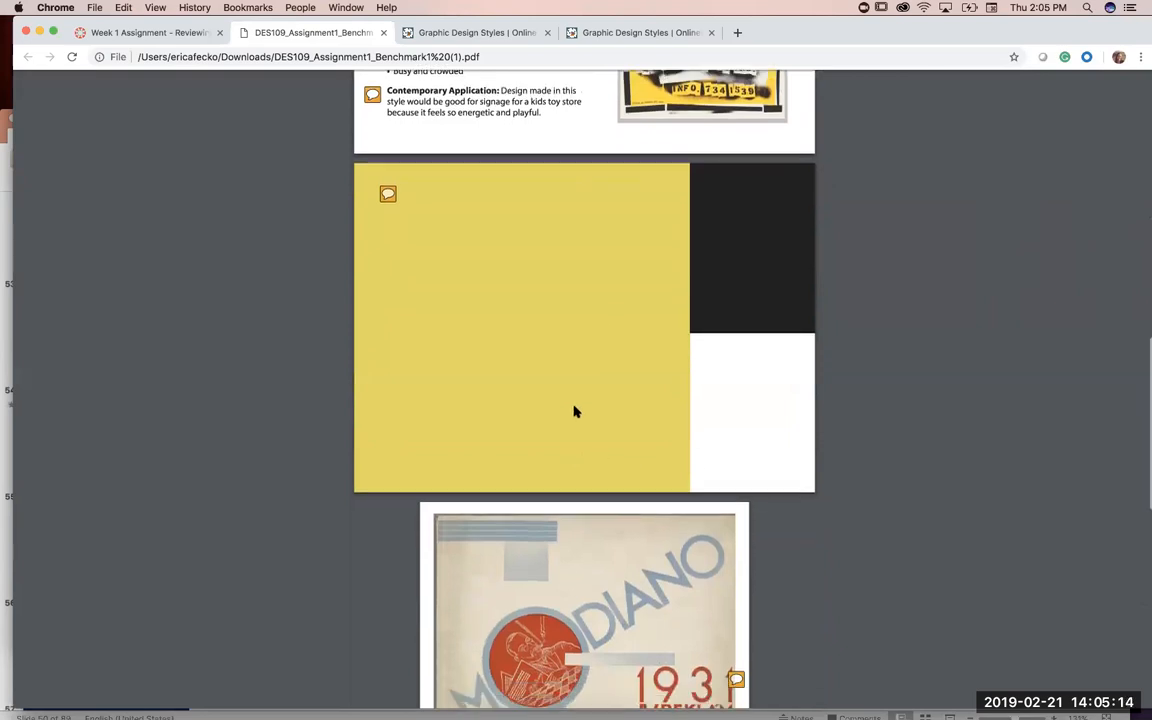
scroll(575, 411, down, 7)
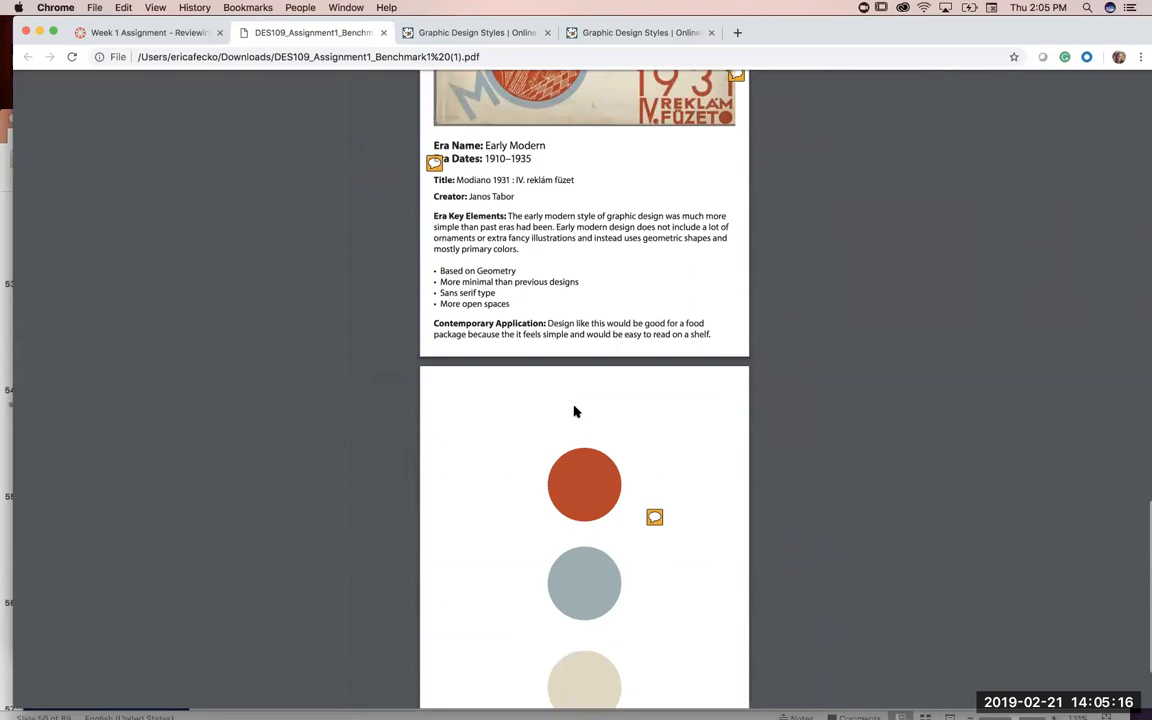
Step: Compare the Post-Modern and Early Modern benchmark cards, examining their orientation, artwork placement, era text and the color arrangements on their backs
scroll(575, 411, up, 8)
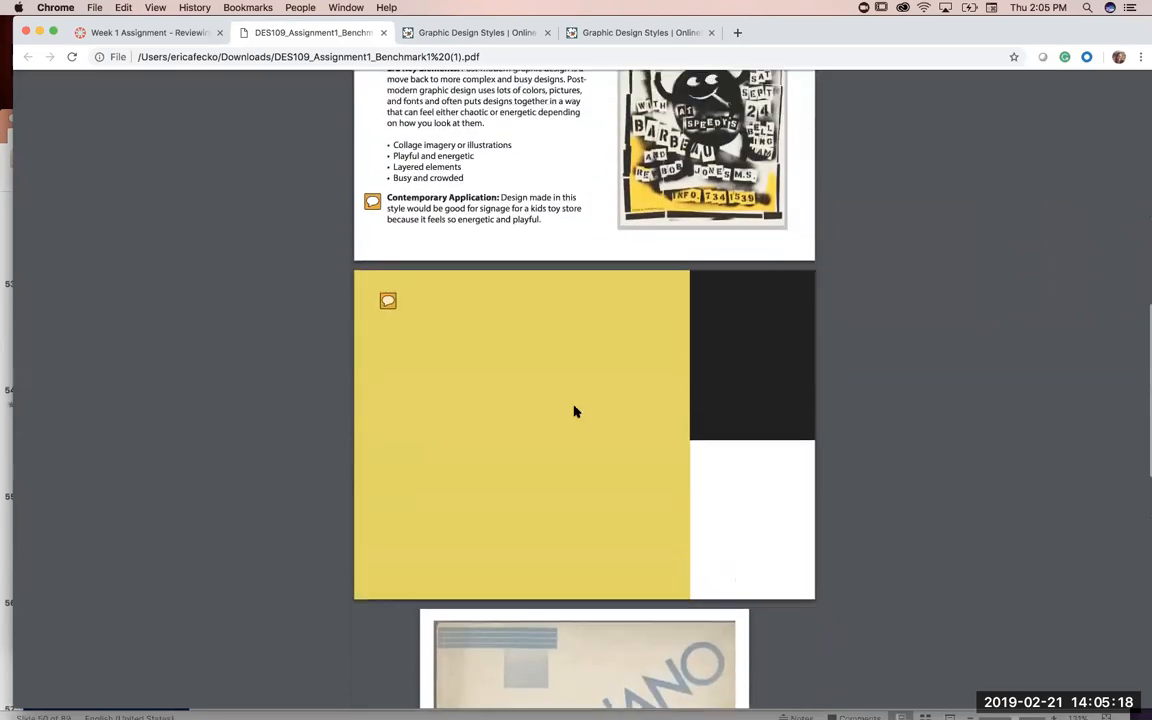
scroll(575, 411, up, 1)
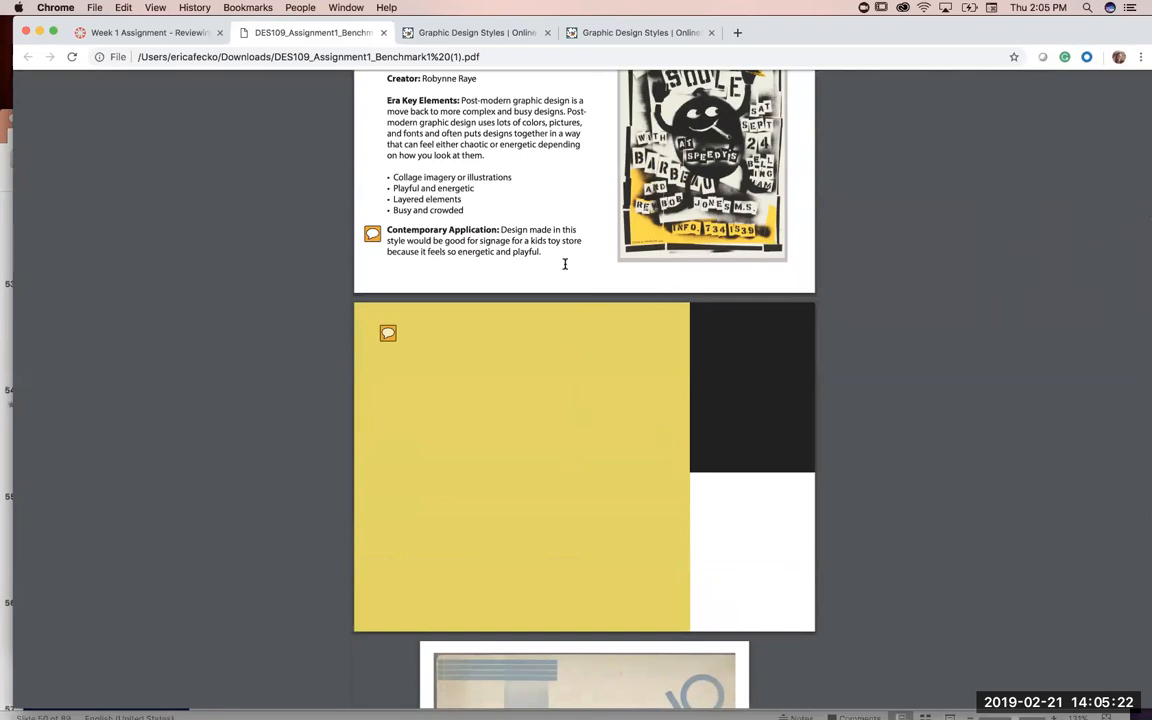
scroll(564, 263, up, 3)
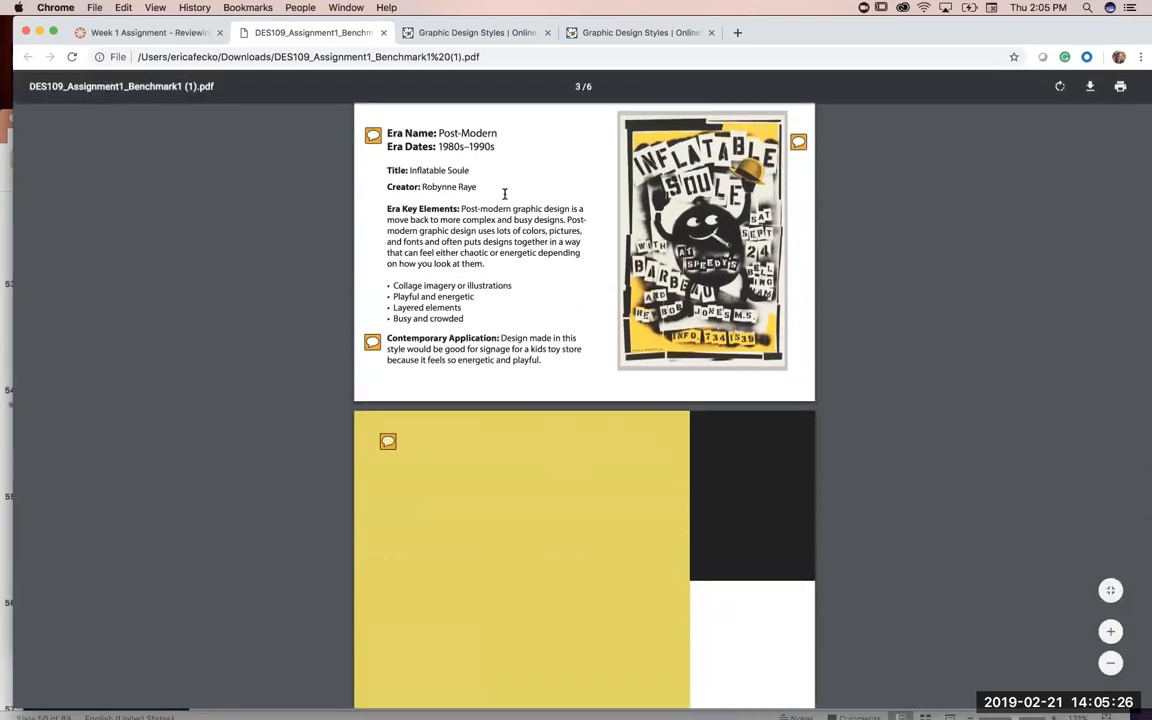
scroll(530, 362, down, 5)
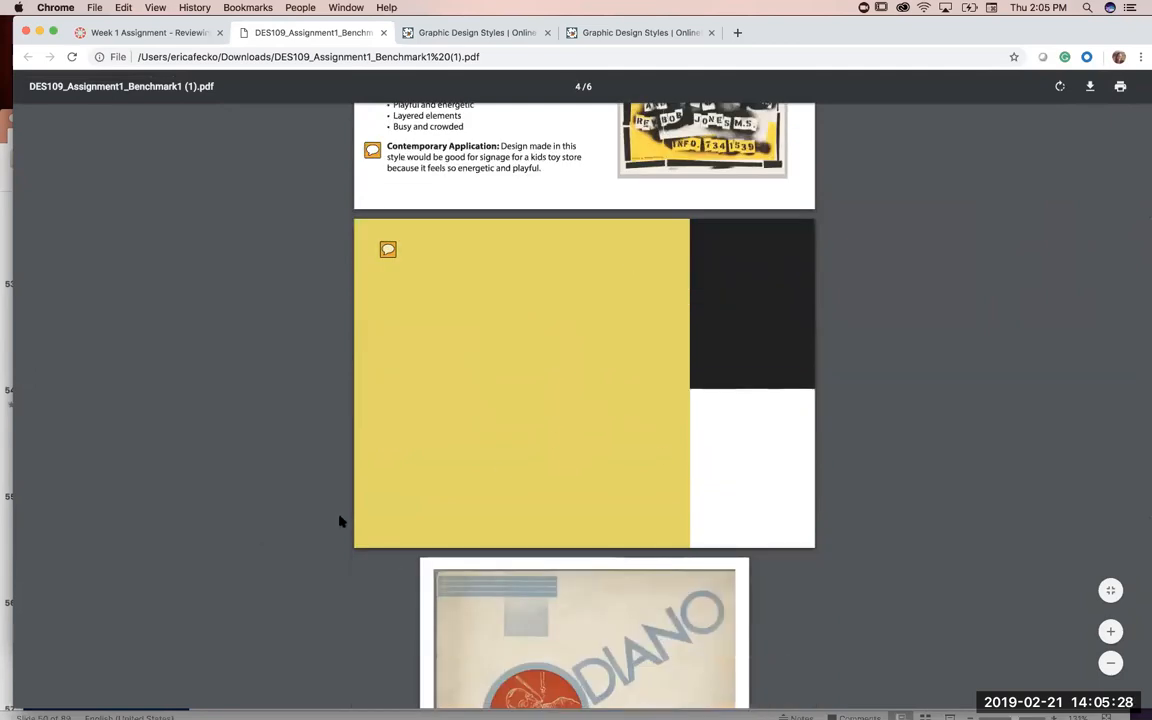
scroll(250, 535, up, 2)
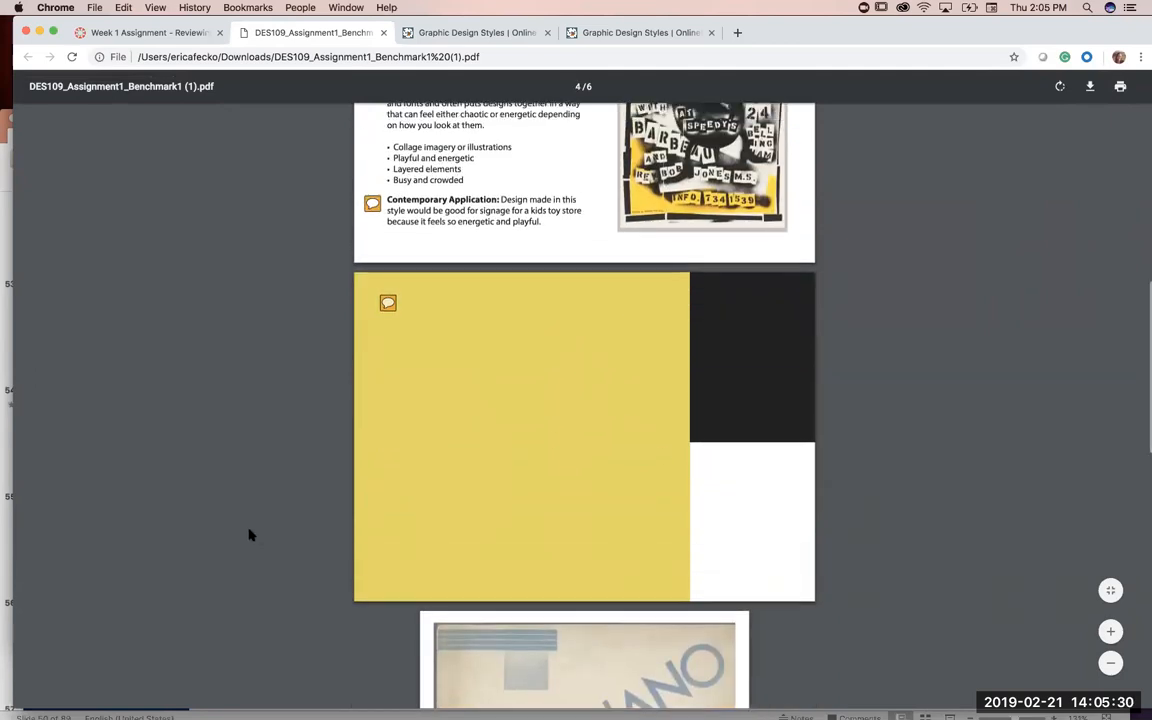
scroll(250, 535, up, 5)
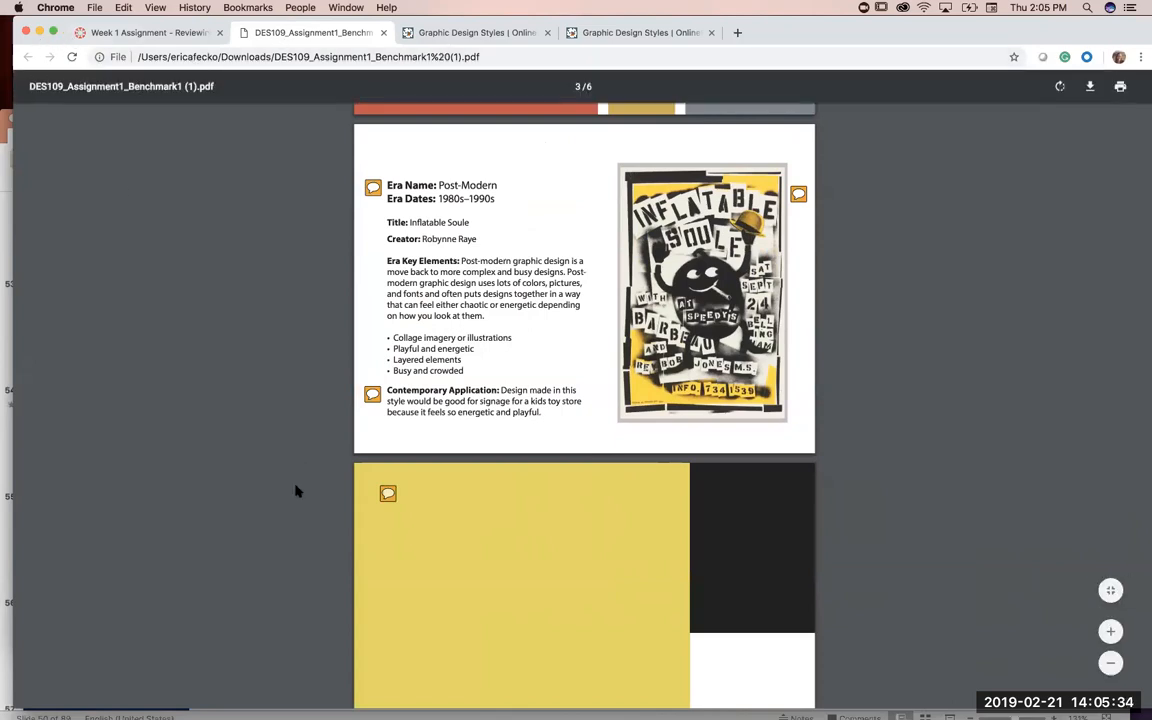
scroll(296, 491, down, 20)
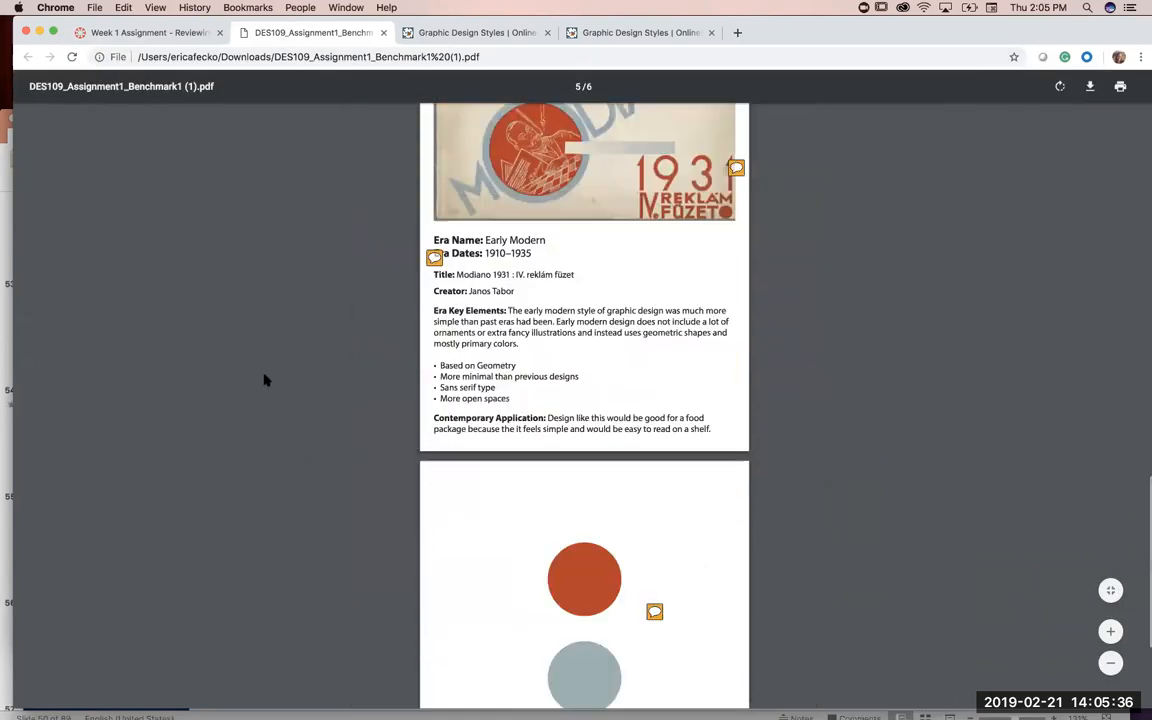
scroll(265, 379, down, 5)
scroll(265, 379, up, 2)
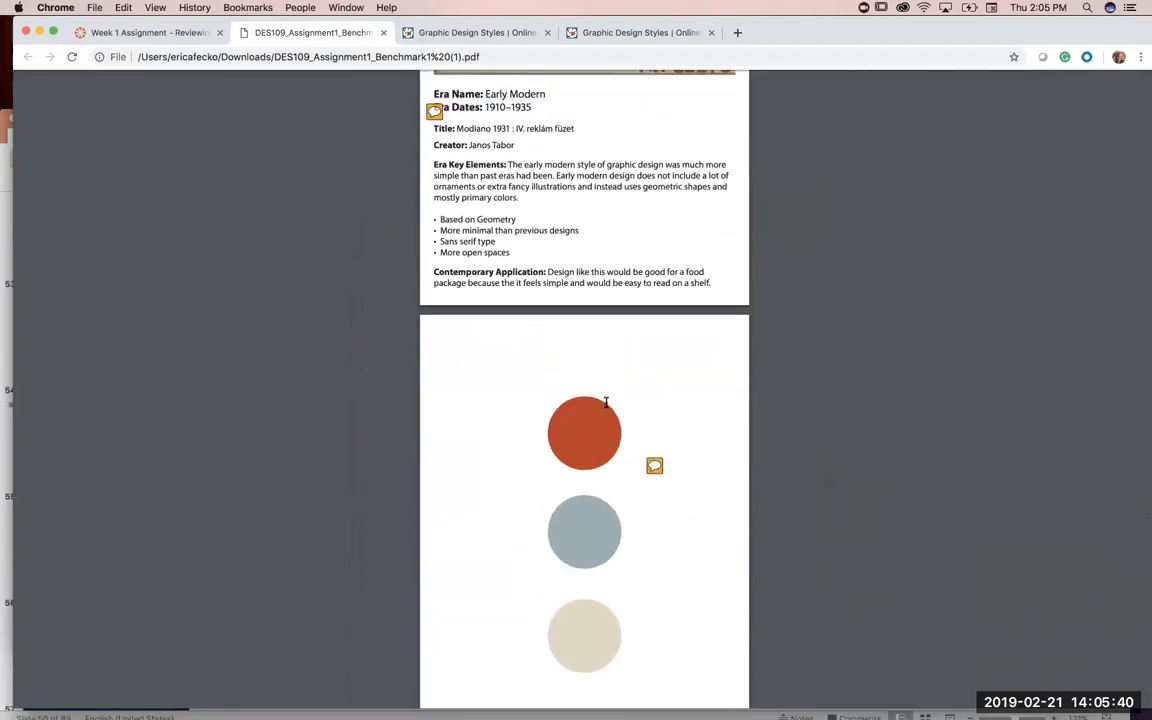
scroll(648, 206, up, 1)
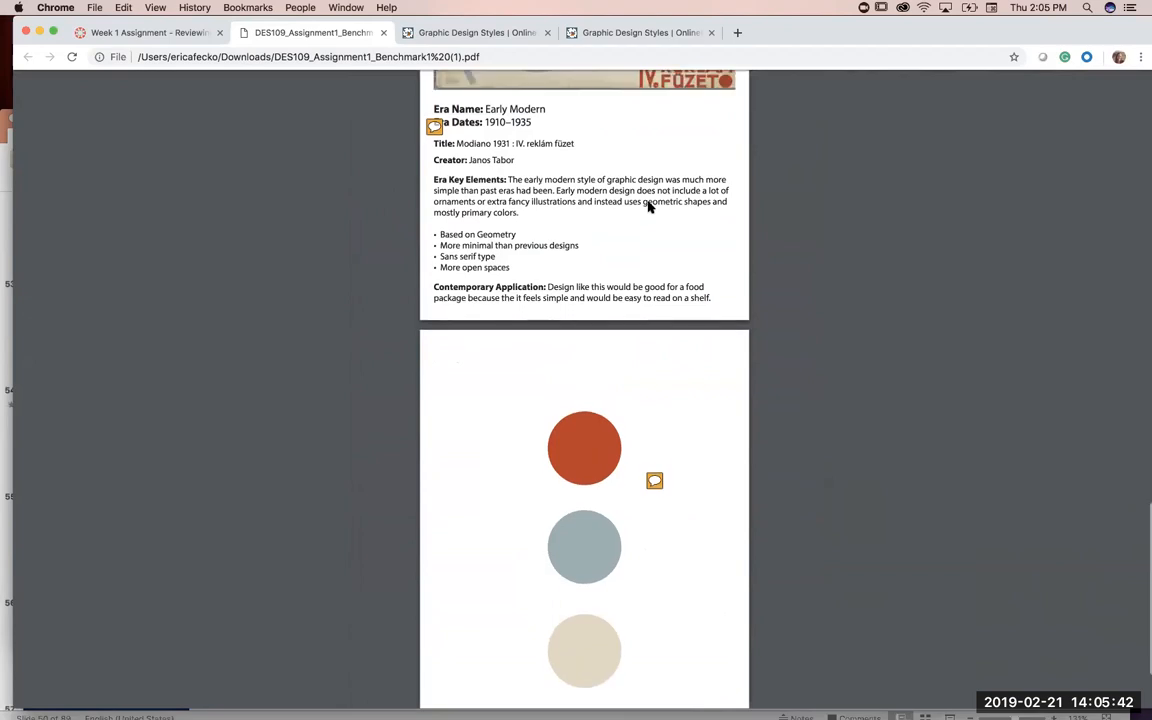
scroll(648, 206, up, 5)
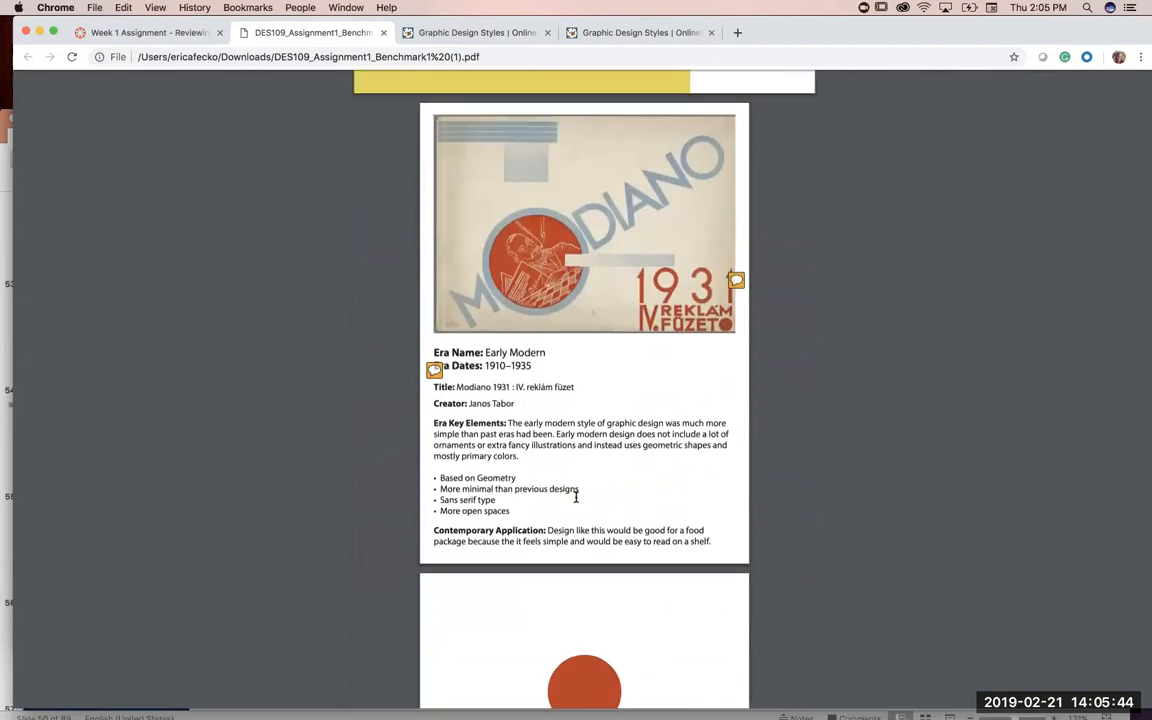